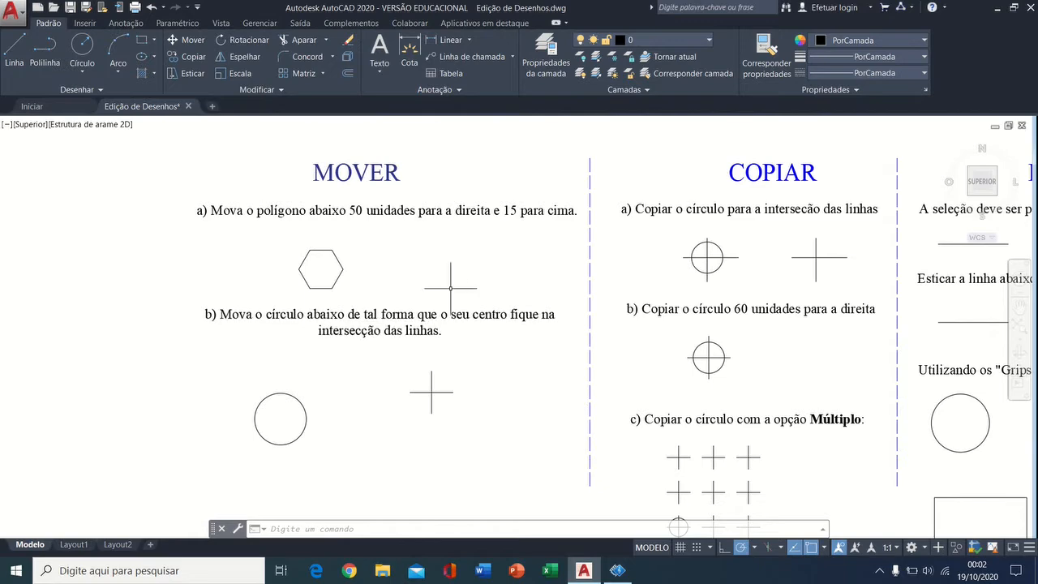
# Move the hexagon in MOVER exercise a 50 units to the right and 15 units up.
pyautogui.moveTo(449, 287); pyautogui.dragTo(437, 278, button='middle')
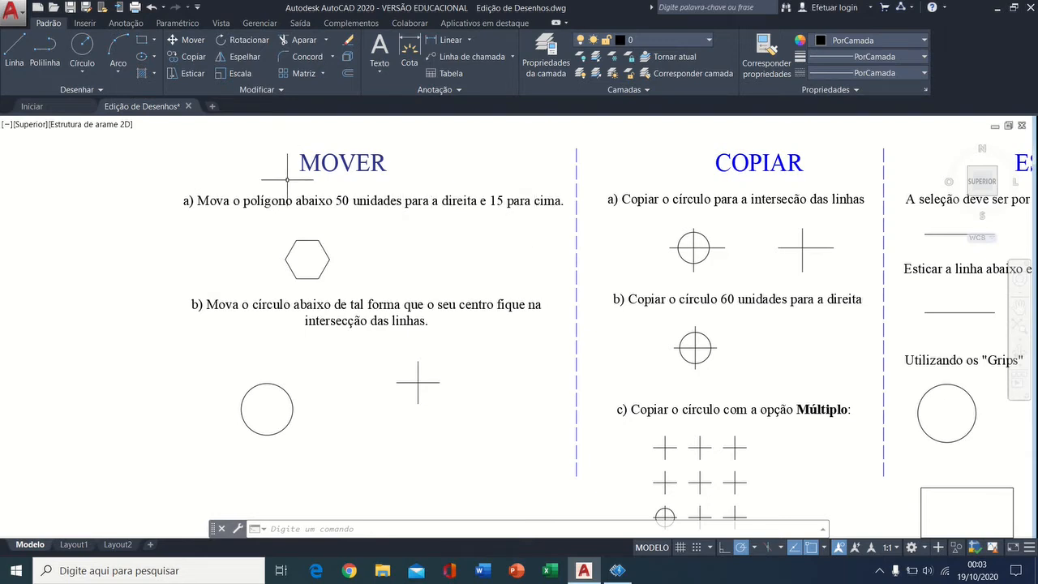
pyautogui.click(189, 44)
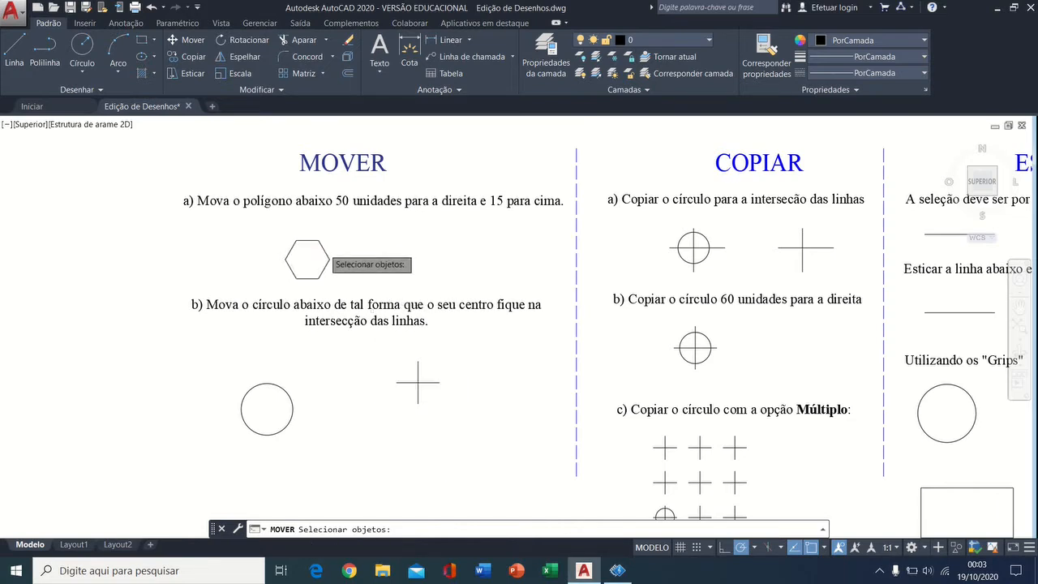
pyautogui.click(327, 258)
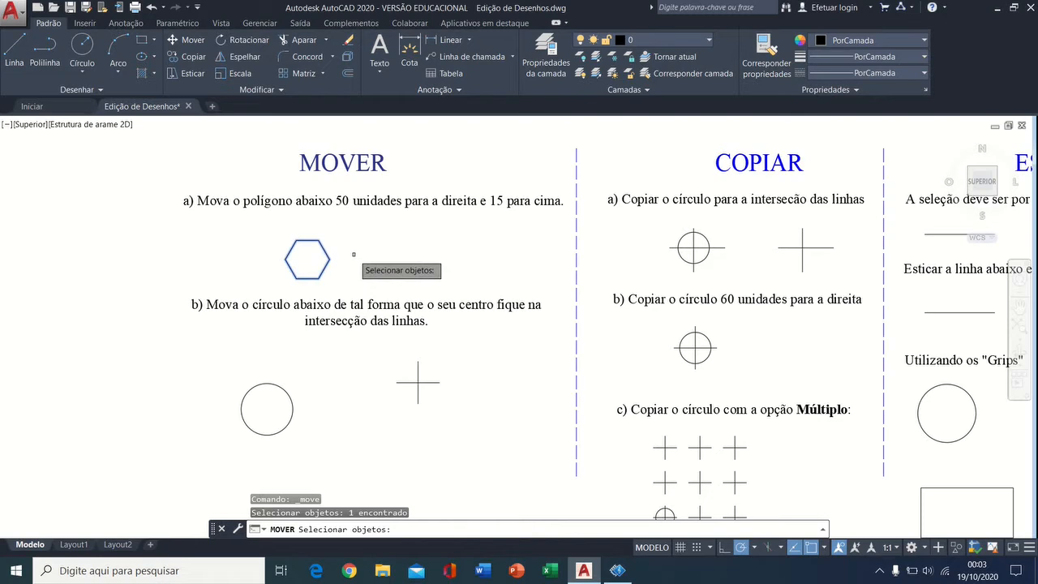
pyautogui.press('Return')
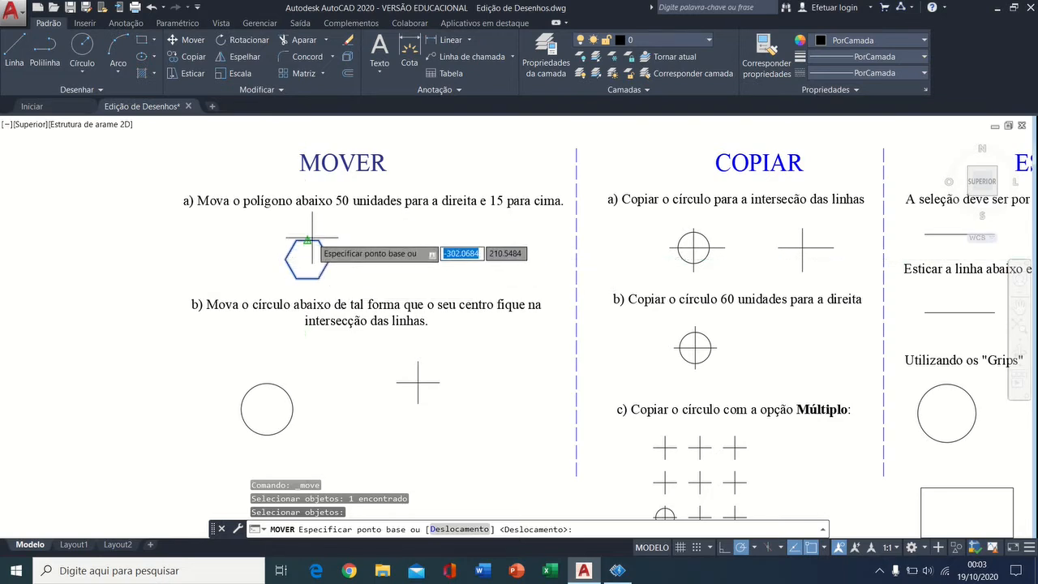
pyautogui.click(342, 284)
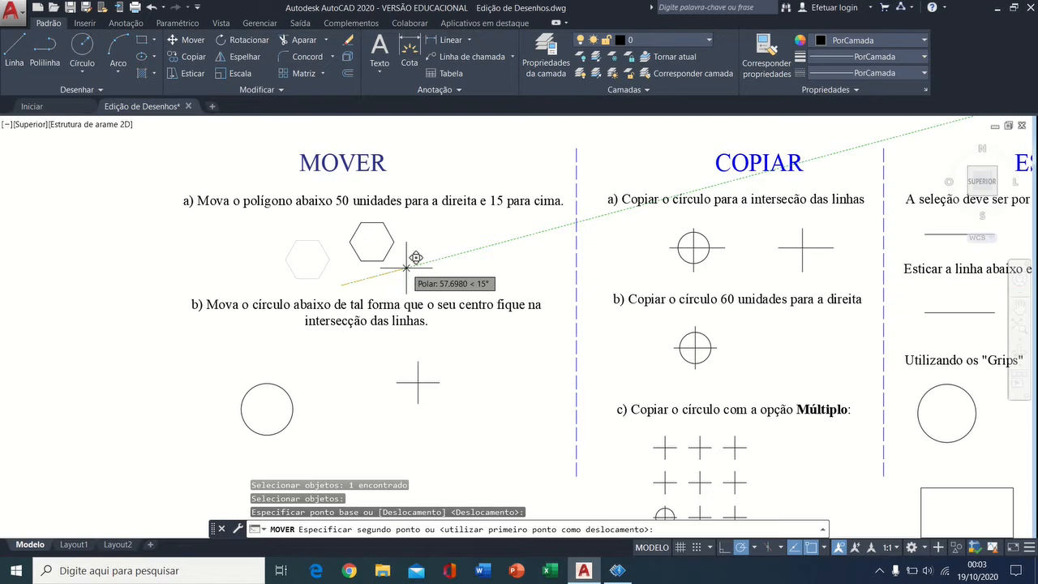
pyautogui.write('50')
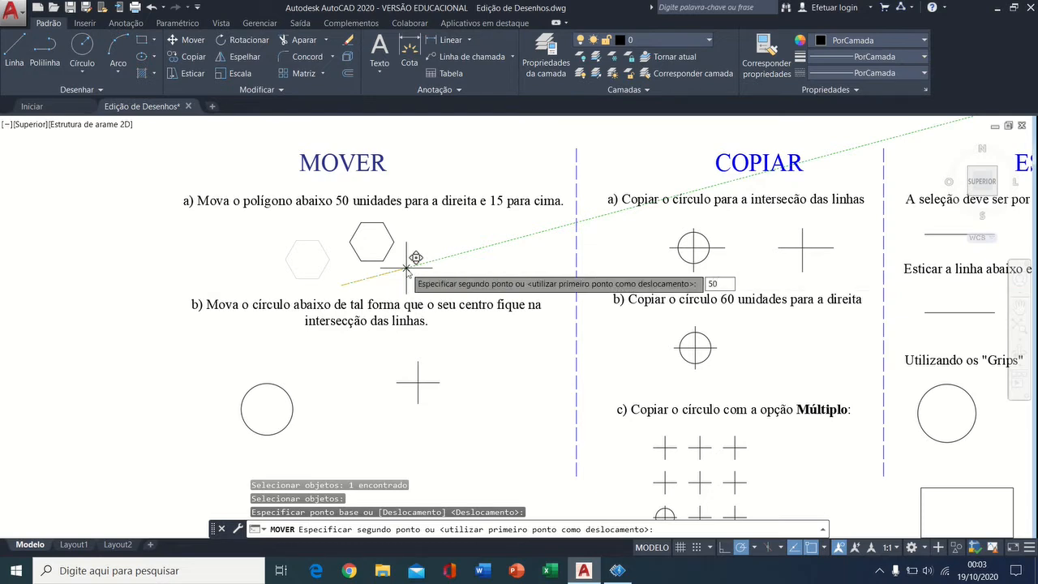
pyautogui.press('Tab')
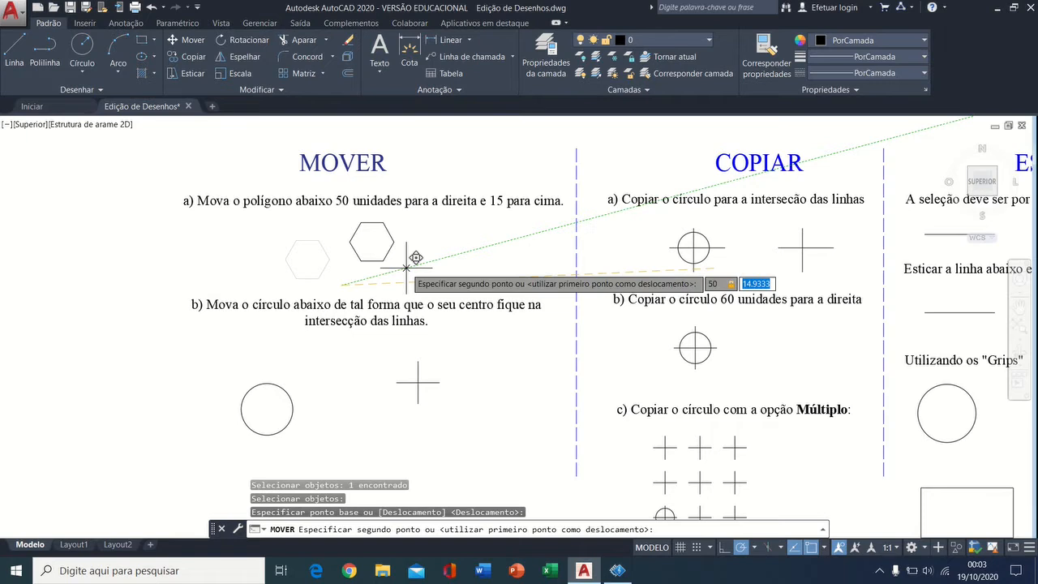
pyautogui.write('15')
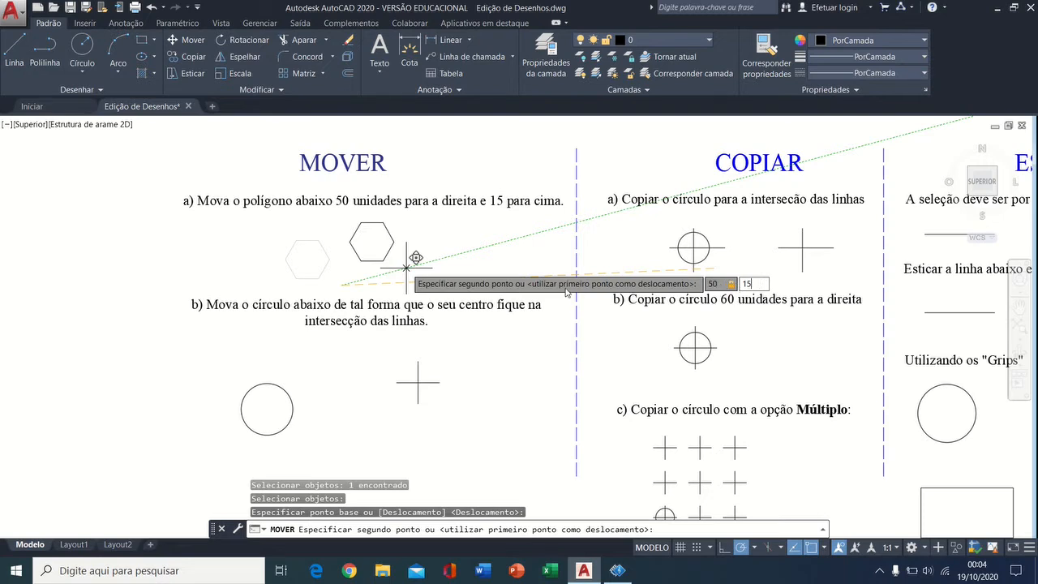
pyautogui.press('Return')
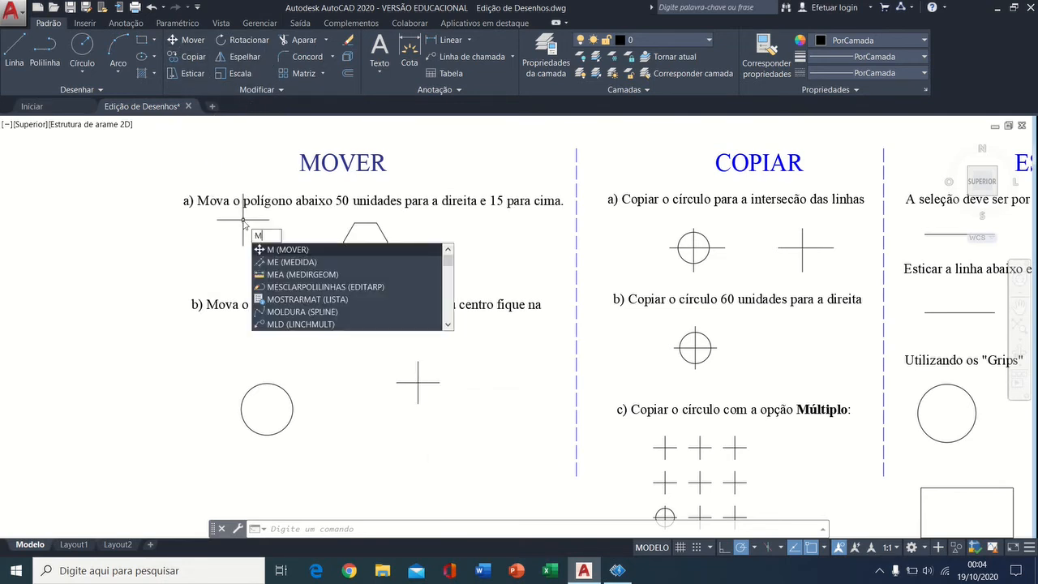
# Move the circle in MOVER exercise b from its center to the intersection of the crossed lines.
pyautogui.press('Return')
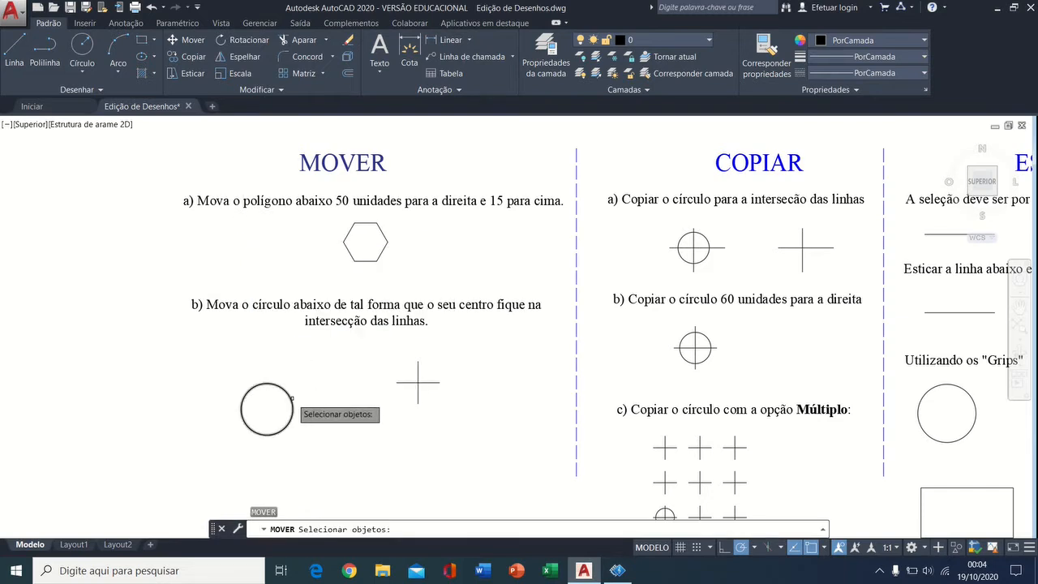
pyautogui.click(292, 398)
pyautogui.press('Return')
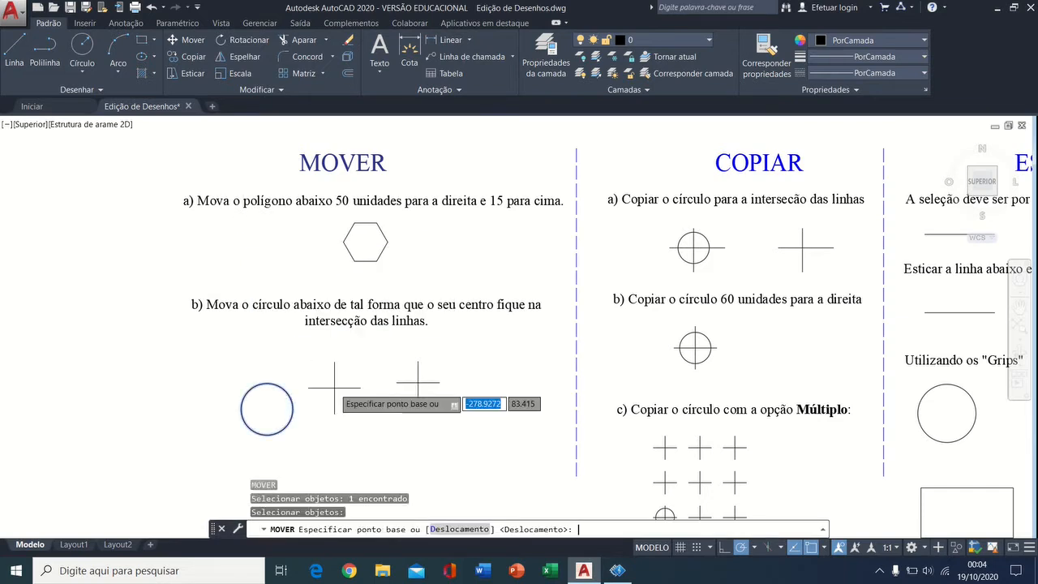
pyautogui.click(267, 409)
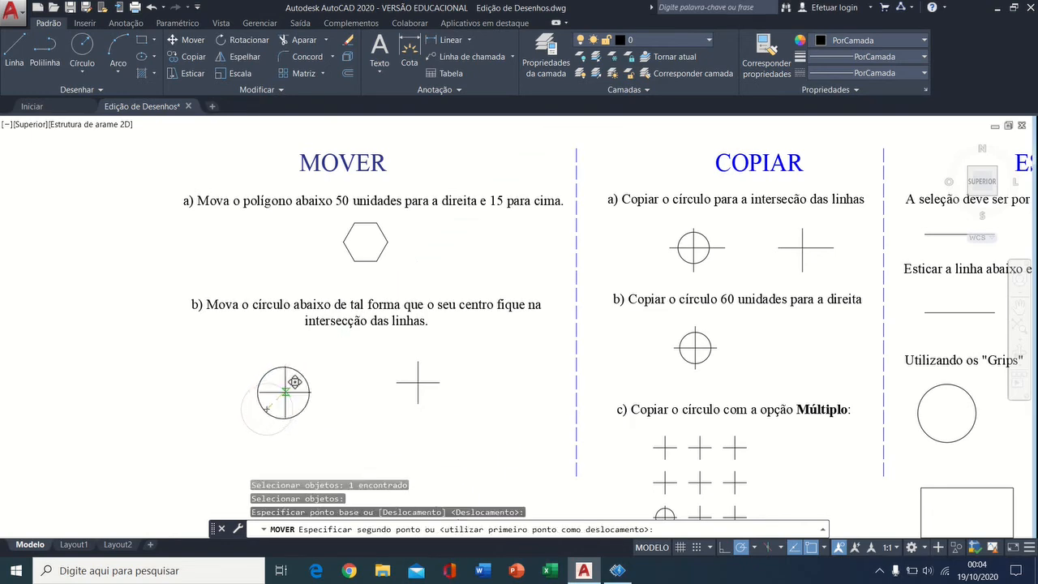
pyautogui.scroll(4, 358, 383)
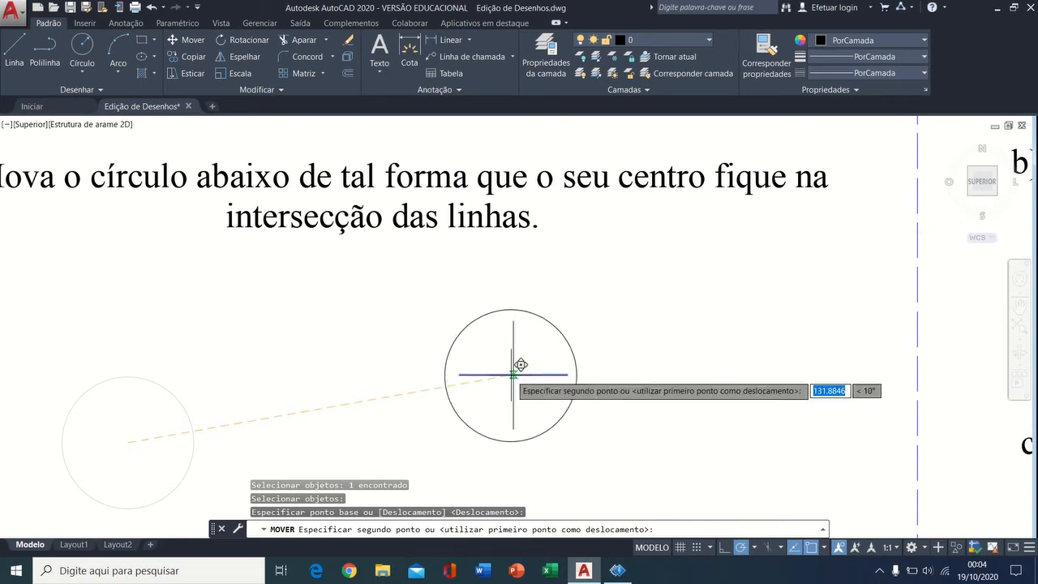
pyautogui.press('Tab')
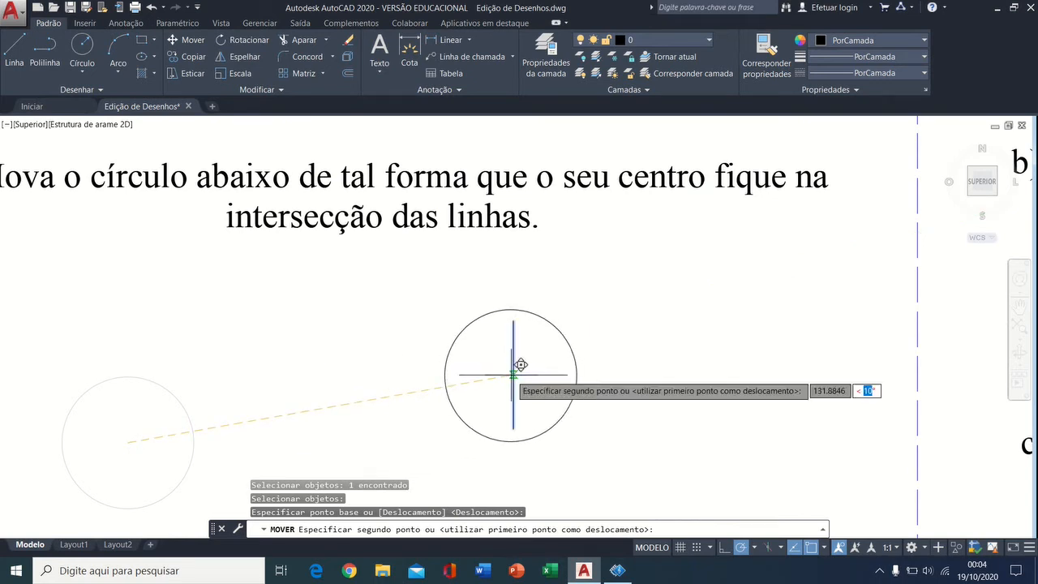
pyautogui.click(825, 548)
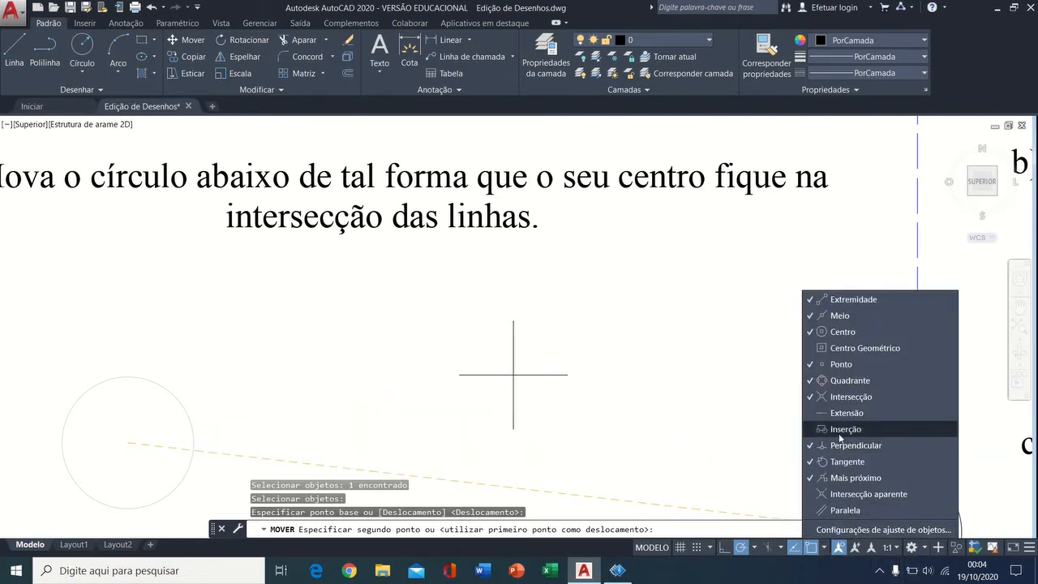
pyautogui.click(847, 400)
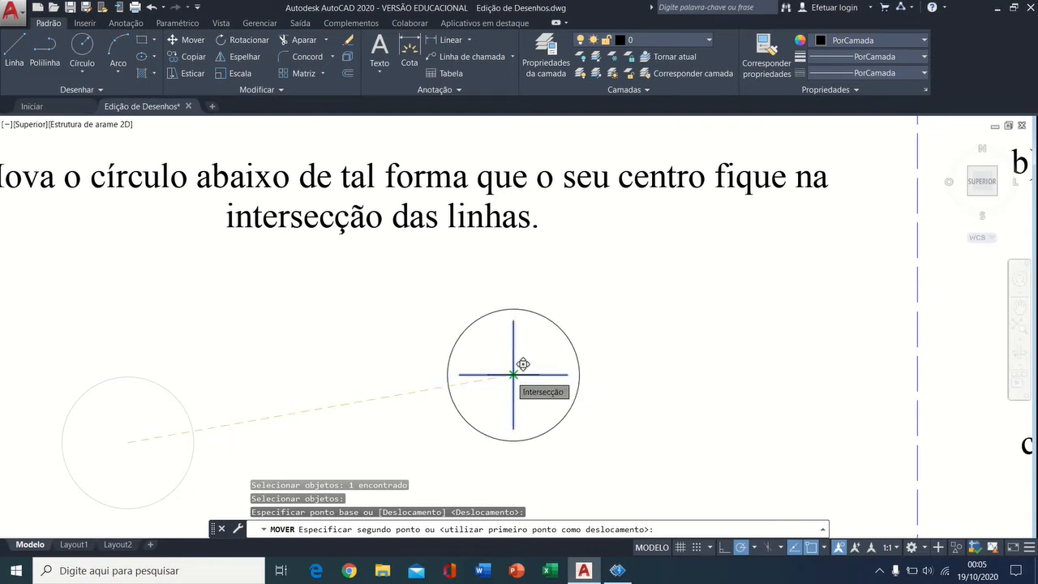
pyautogui.click(513, 375)
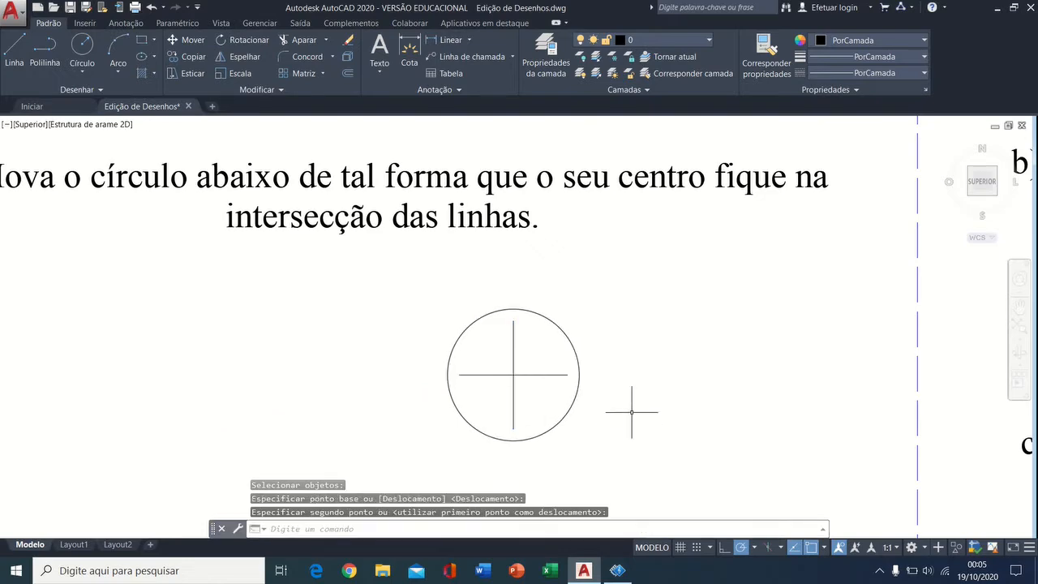
# Copy the circle in COPIAR exercise a from its center to the intersection of the empty crossed lines beside it.
pyautogui.scroll(-4, 632, 412)
pyautogui.moveTo(625, 413)
pyautogui.mouseDown(button='middle')
pyautogui.moveTo(563, 378)
pyautogui.moveTo(288, 427)
pyautogui.moveTo(197, 392)
pyautogui.mouseUp(button='middle')
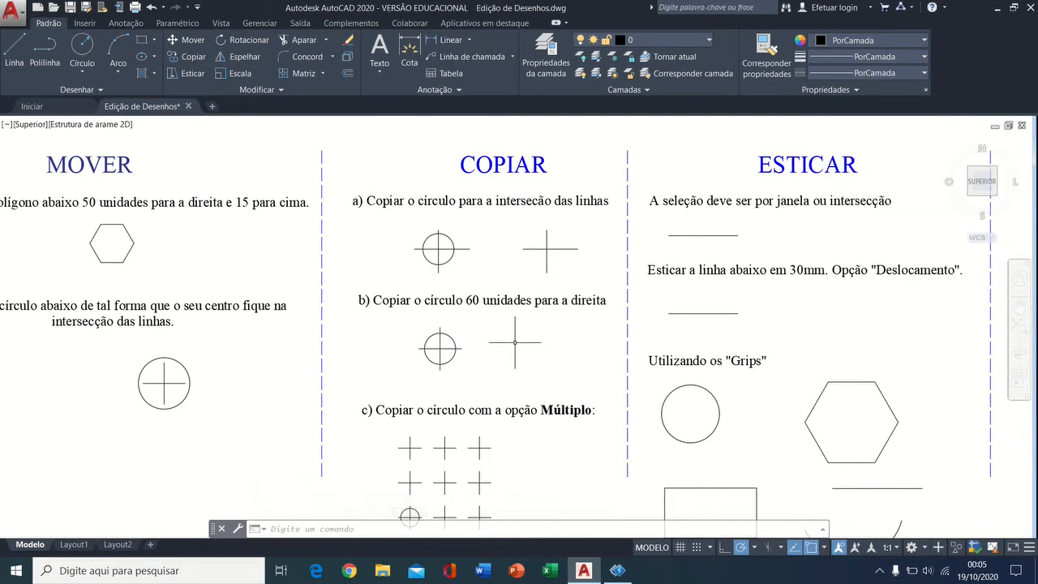
pyautogui.moveTo(514, 342); pyautogui.dragTo(455, 343, button='middle')
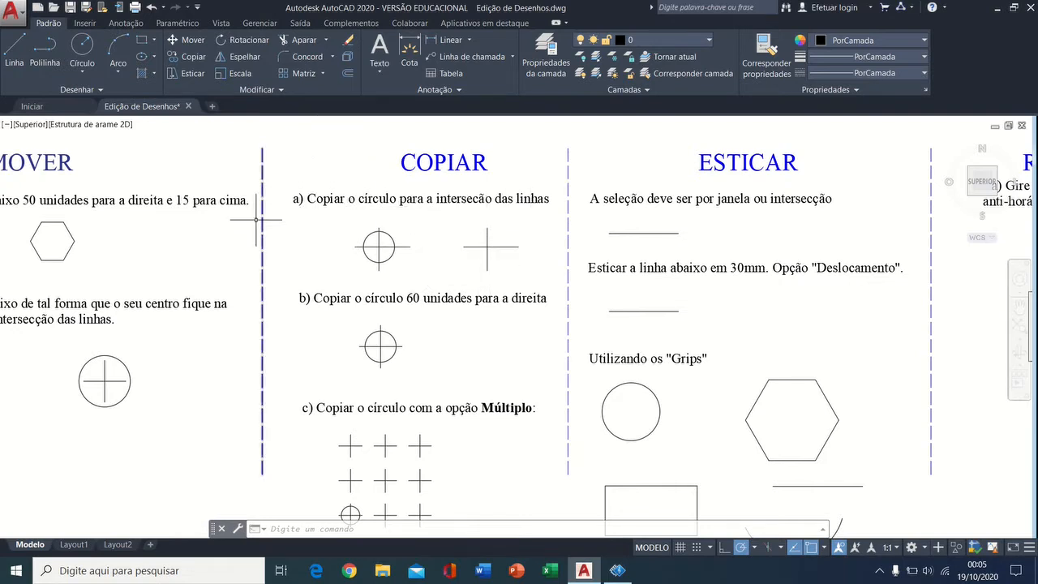
pyautogui.click(185, 59)
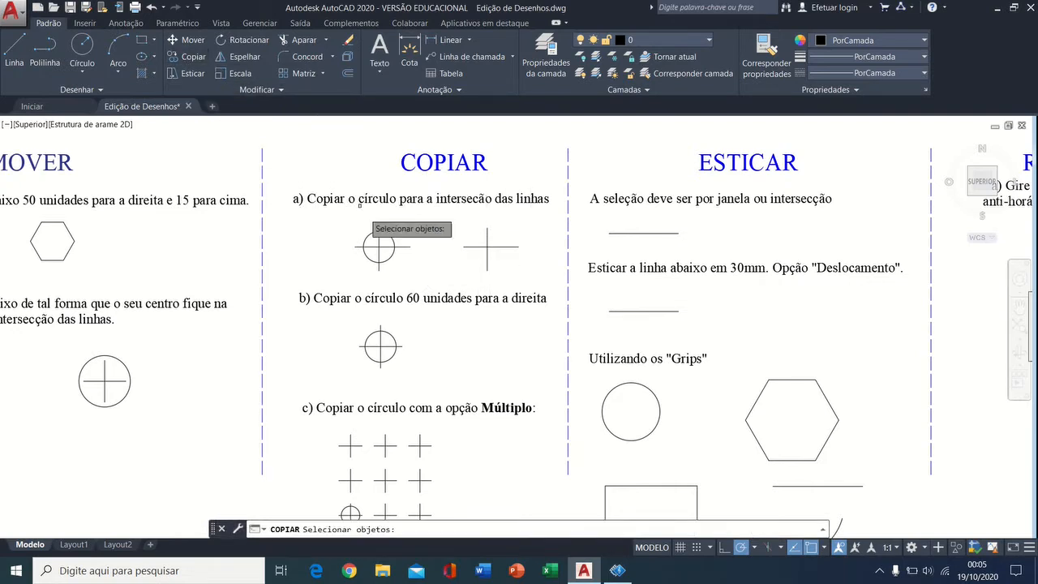
pyautogui.click(390, 234)
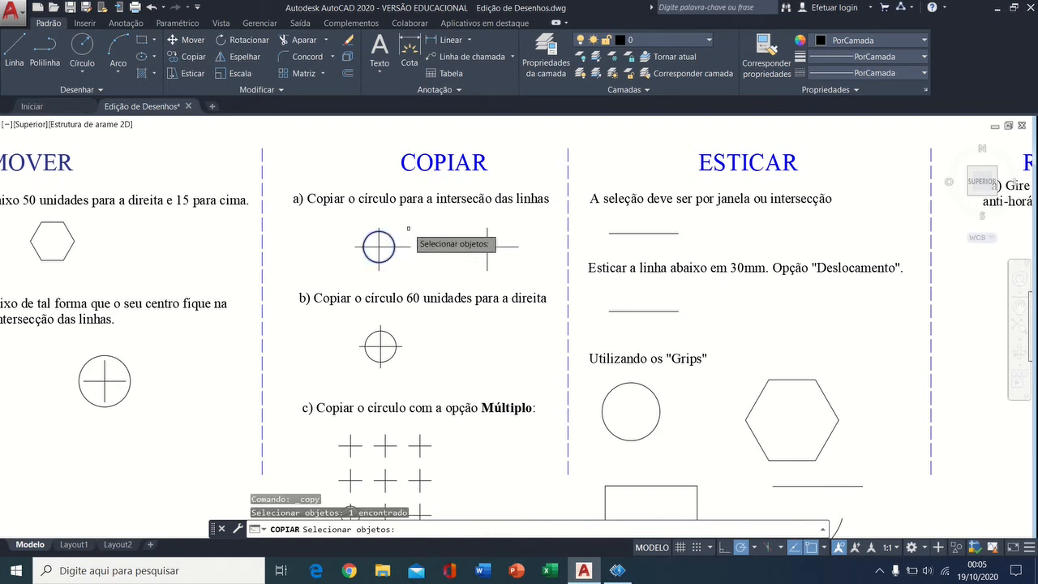
pyautogui.press('Return')
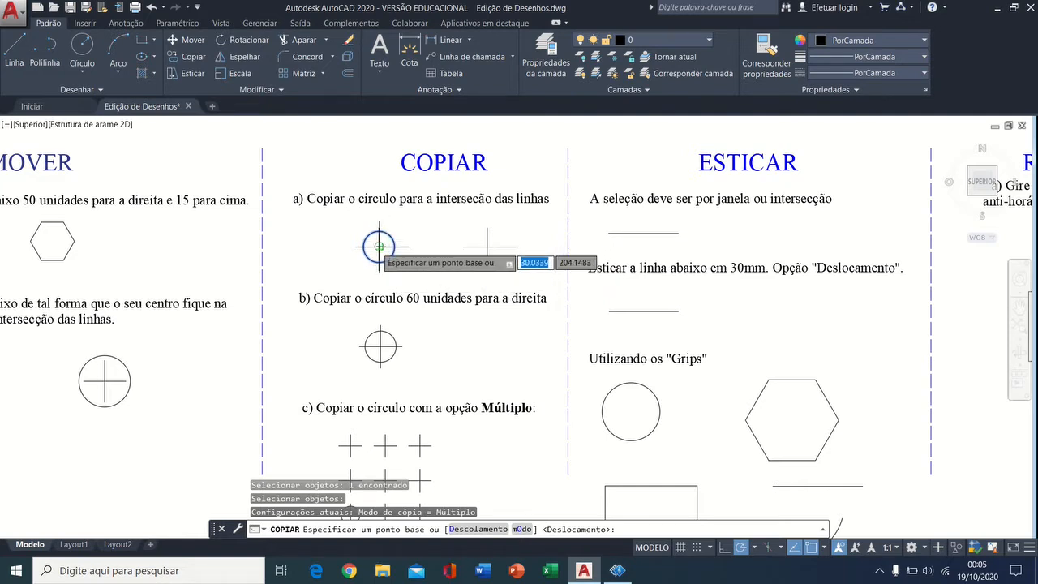
pyautogui.click(378, 245)
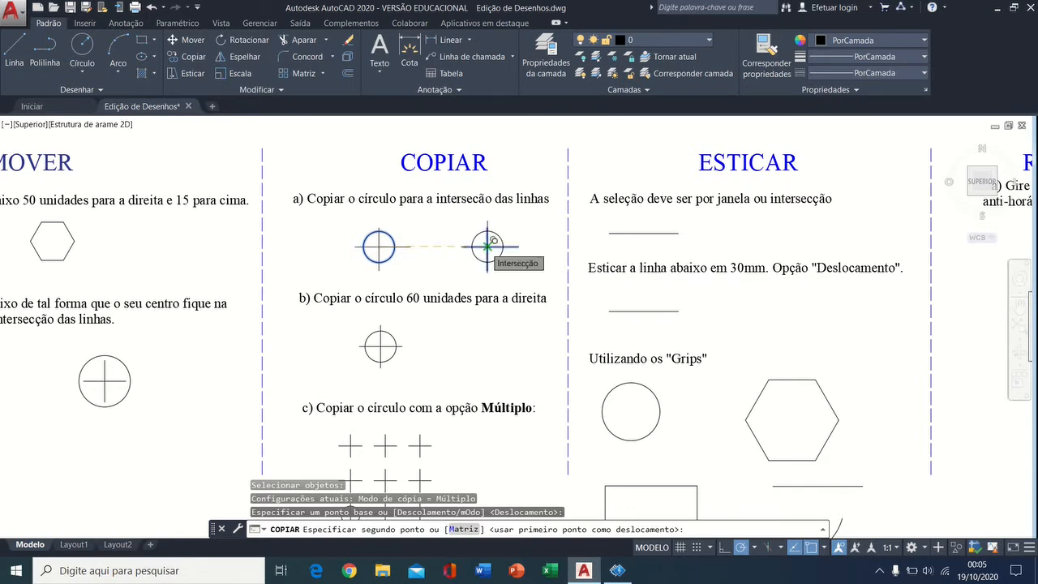
pyautogui.click(487, 245)
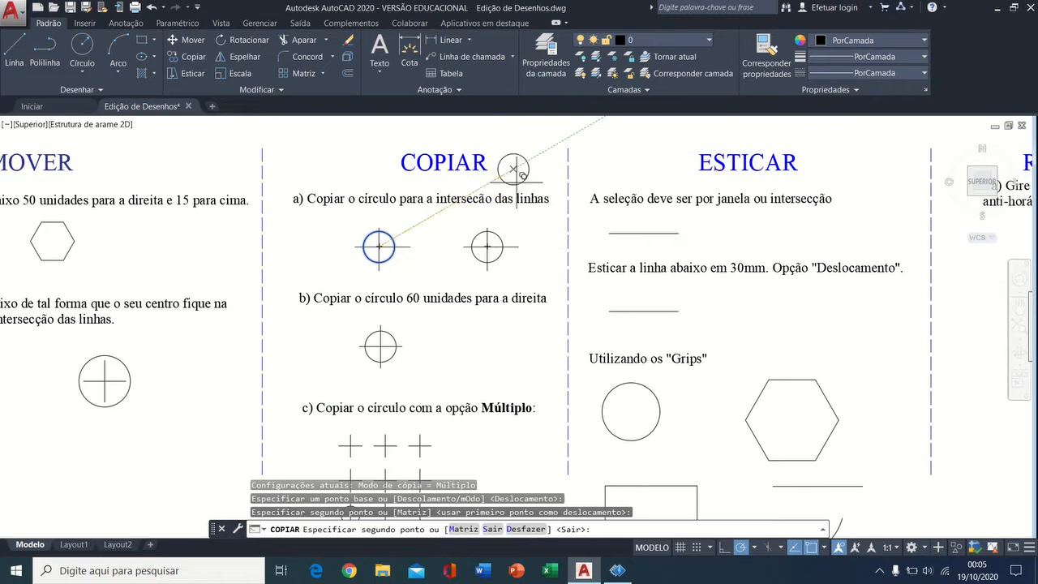
pyautogui.rightClick(422, 236)
pyautogui.click(437, 244)
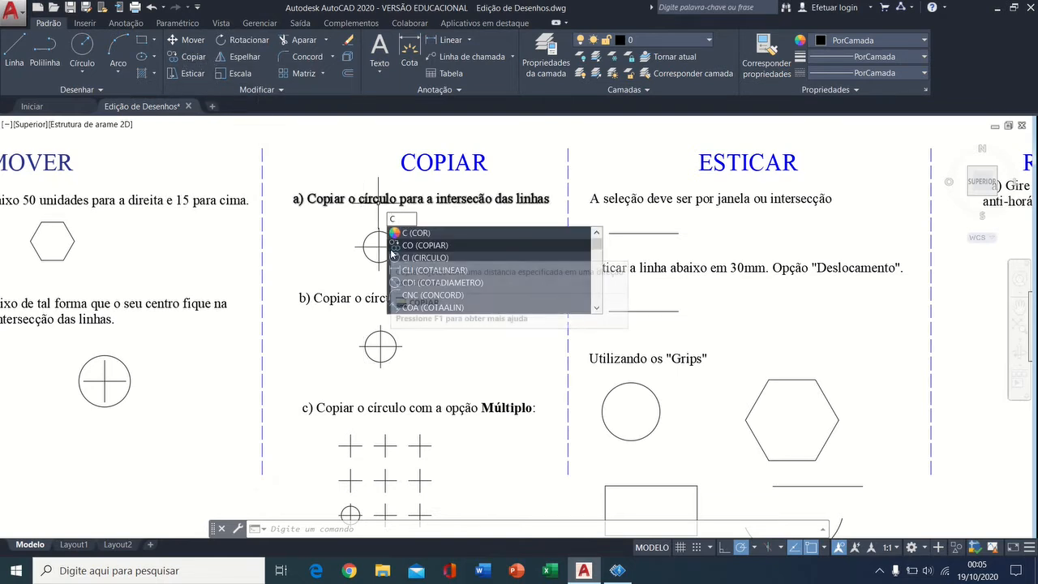
# Copy the circle and its two crossing lines in COPIAR exercise b 60 units to the right.
pyautogui.write('O')
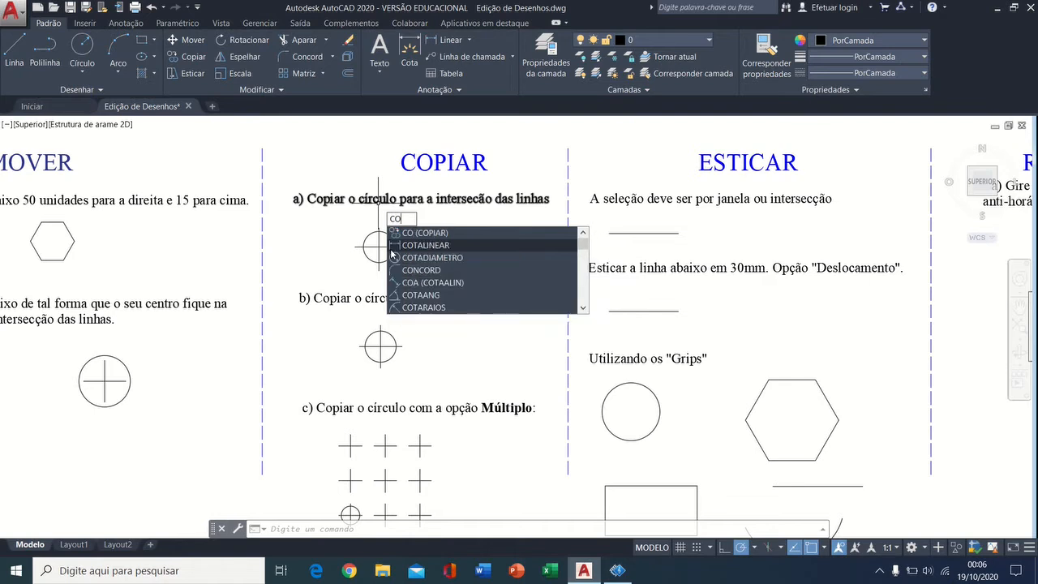
pyautogui.press('Return')
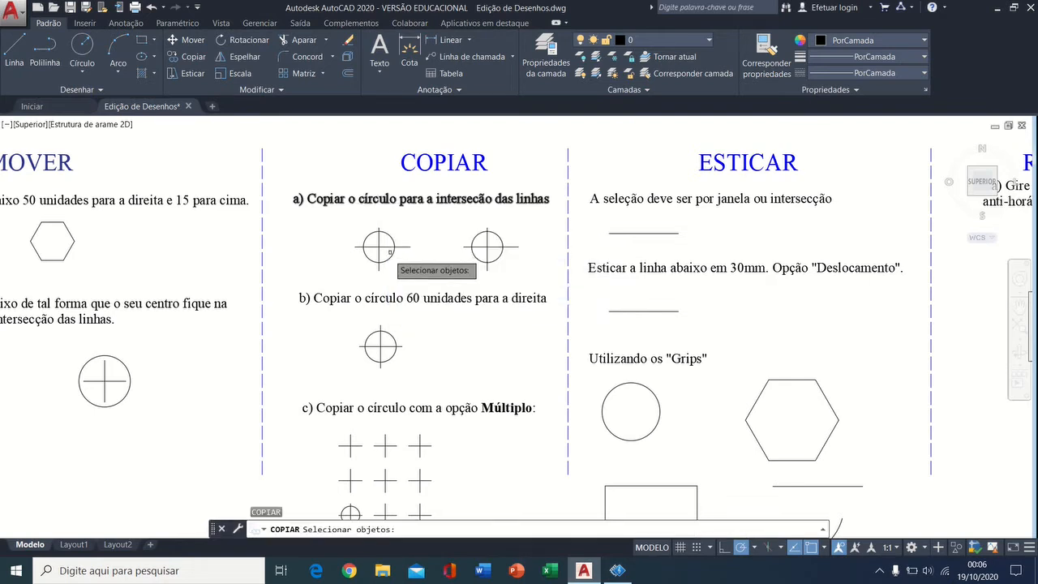
pyautogui.click(395, 339)
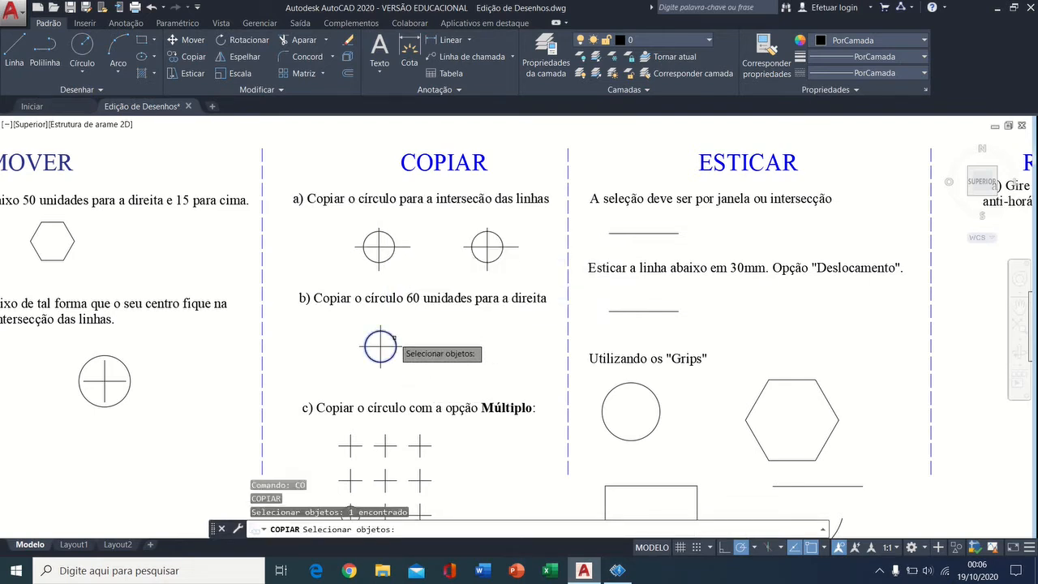
pyautogui.click(384, 345)
pyautogui.click(384, 345)
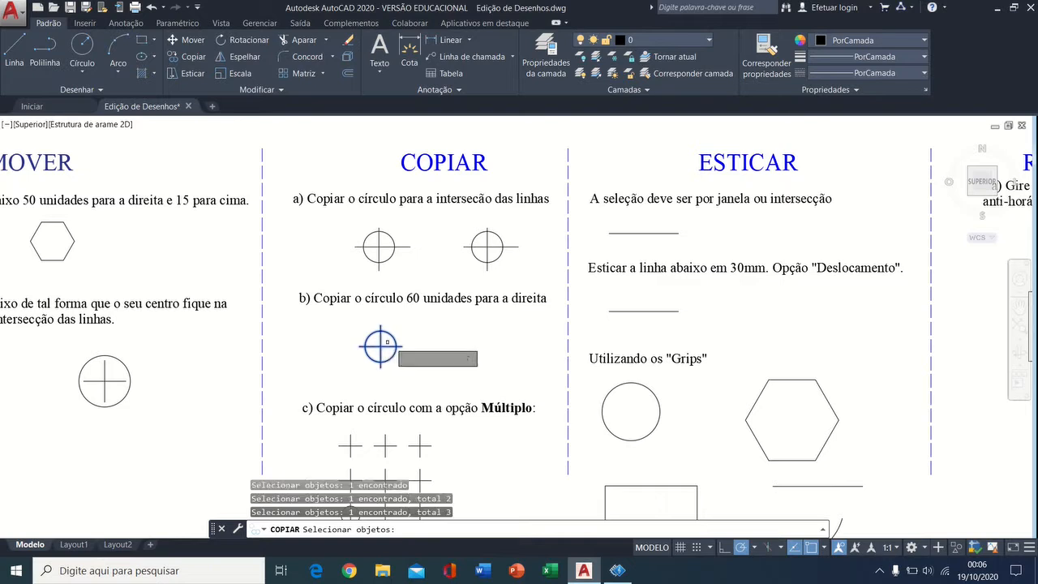
pyautogui.press('Return')
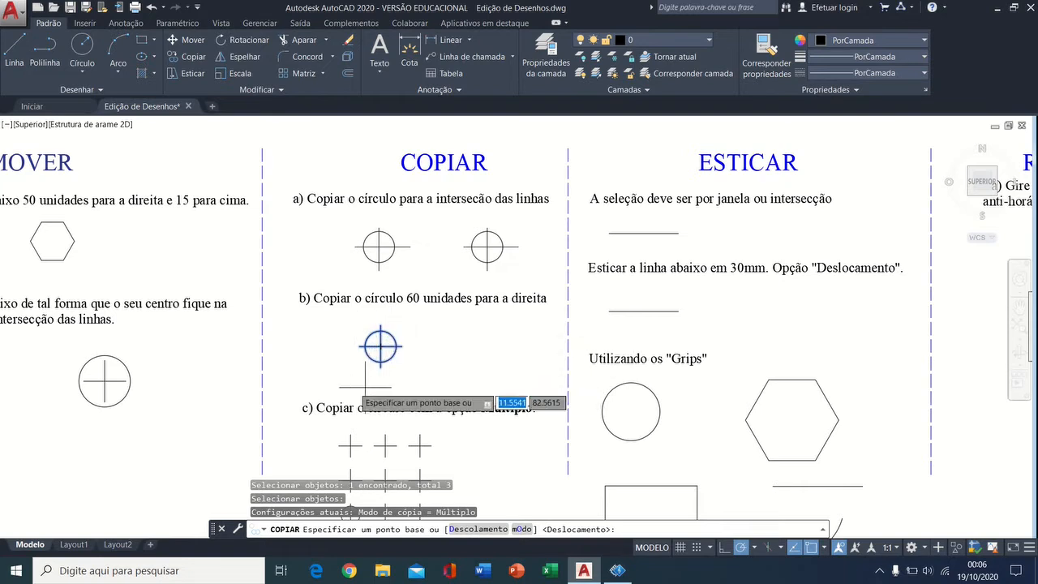
pyautogui.click(346, 388)
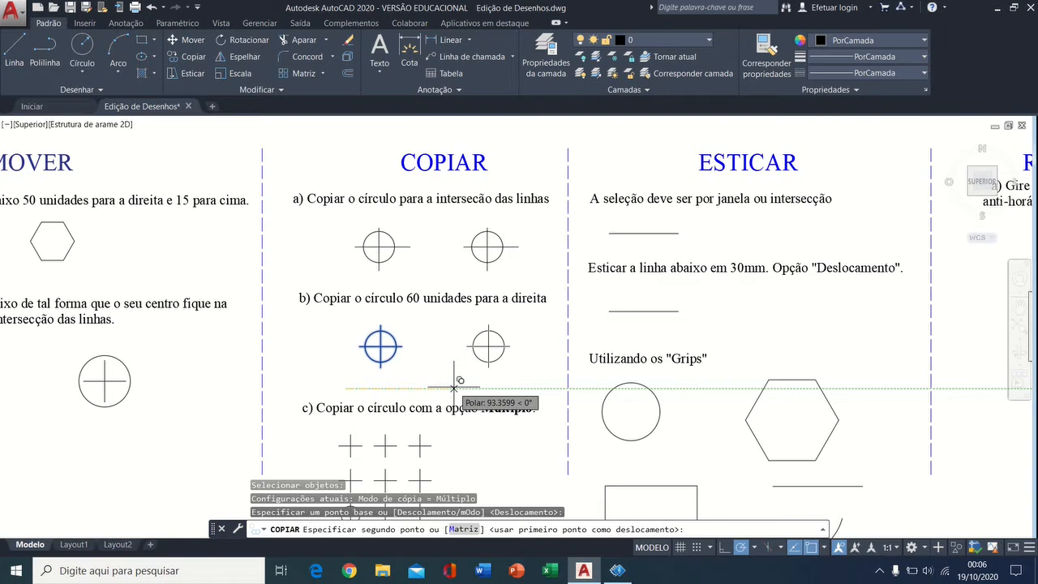
pyautogui.write('60')
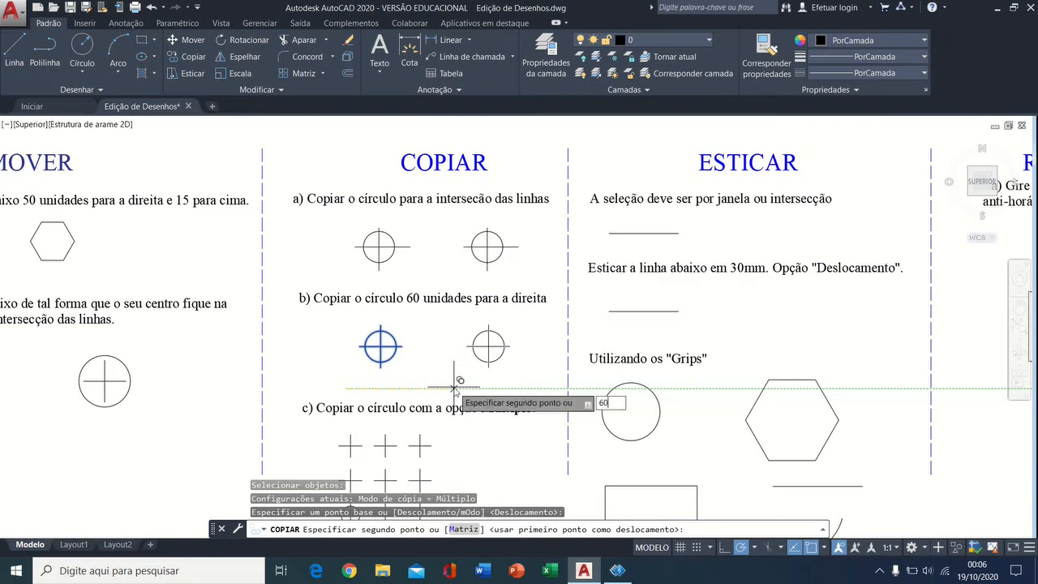
pyautogui.press('Return')
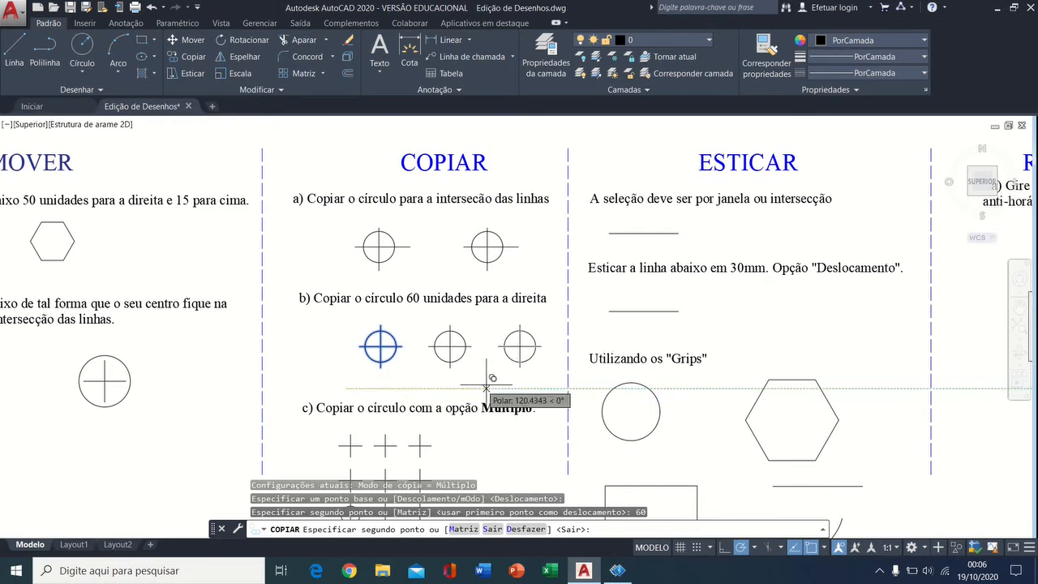
pyautogui.press('Escape')
# Copy the circle in COPIAR exercise c from its center onto the two other crosses in the bottom row.
pyautogui.moveTo(496, 422); pyautogui.dragTo(516, 243, button='middle')
pyautogui.scroll(-6, 489, 297)
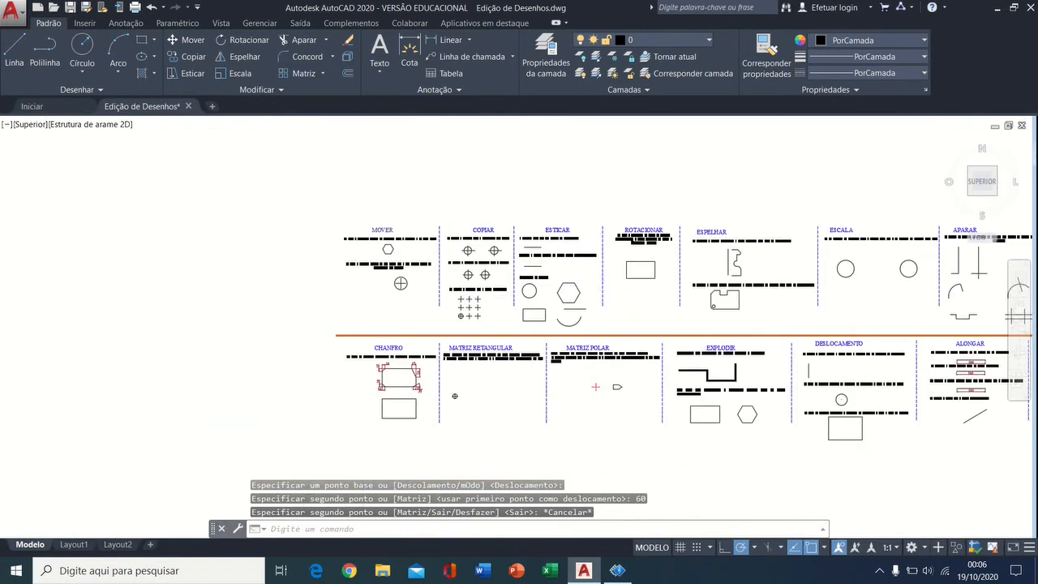
pyautogui.scroll(6, 488, 297)
pyautogui.scroll(2, 488, 296)
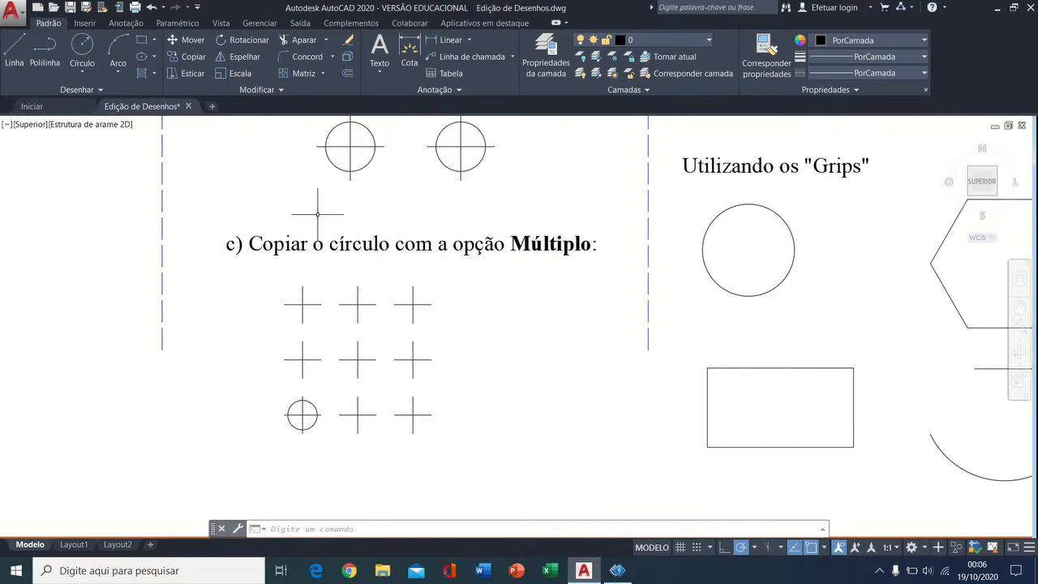
pyautogui.click(188, 58)
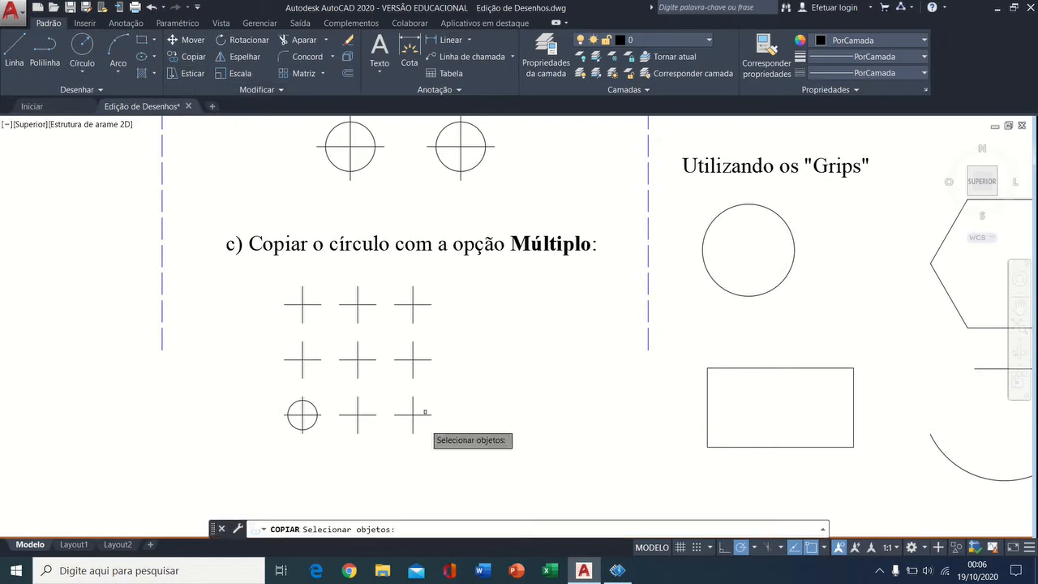
pyautogui.click(313, 429)
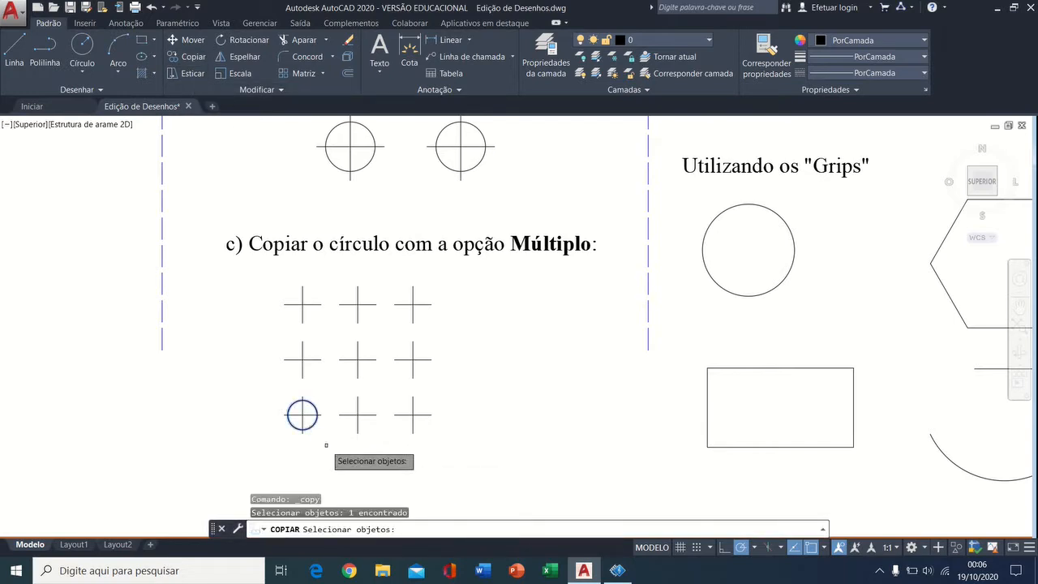
pyautogui.press('Return')
pyautogui.scroll(4, 325, 446)
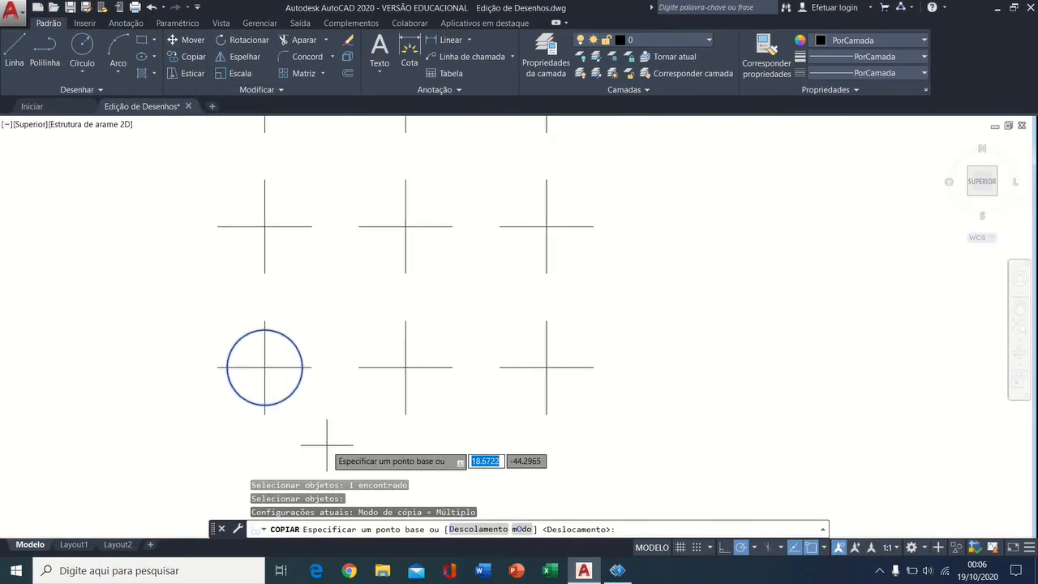
pyautogui.click(264, 368)
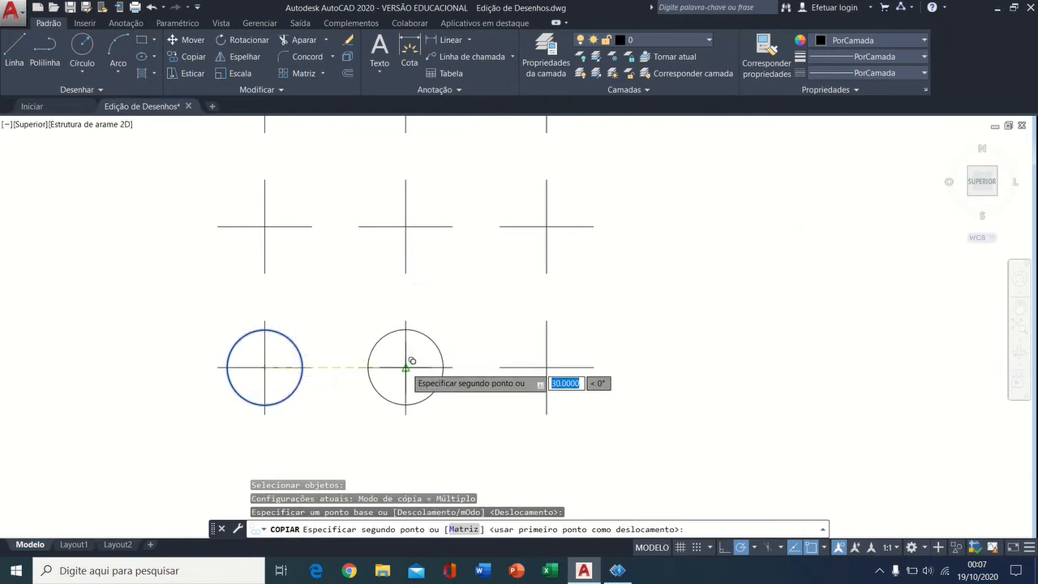
pyautogui.click(406, 369)
pyautogui.click(551, 362)
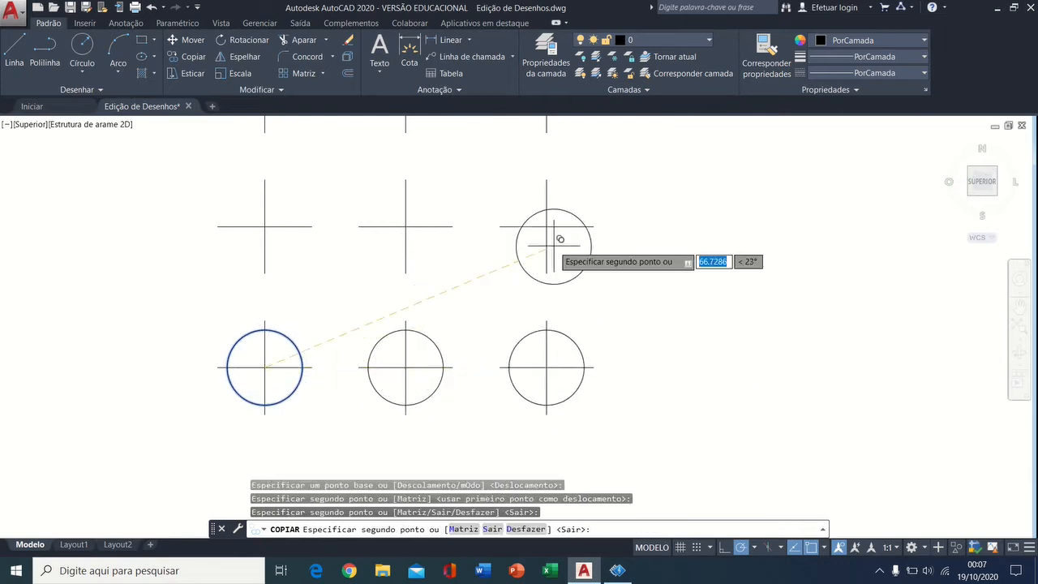
# Place further circle copies at the cross intersections of the middle and top rows and end the Copy command.
pyautogui.click(549, 228)
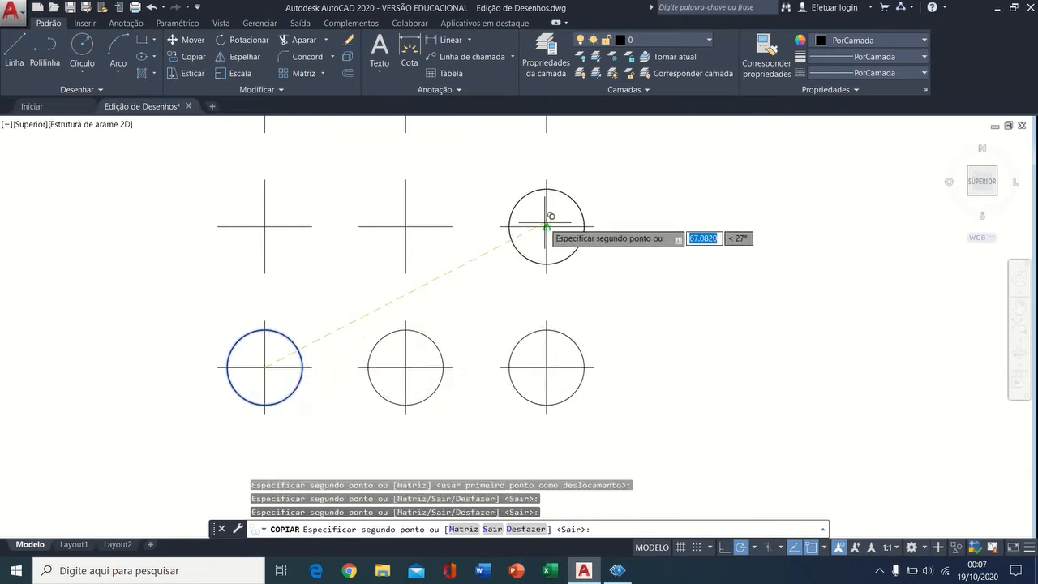
pyautogui.click(406, 227)
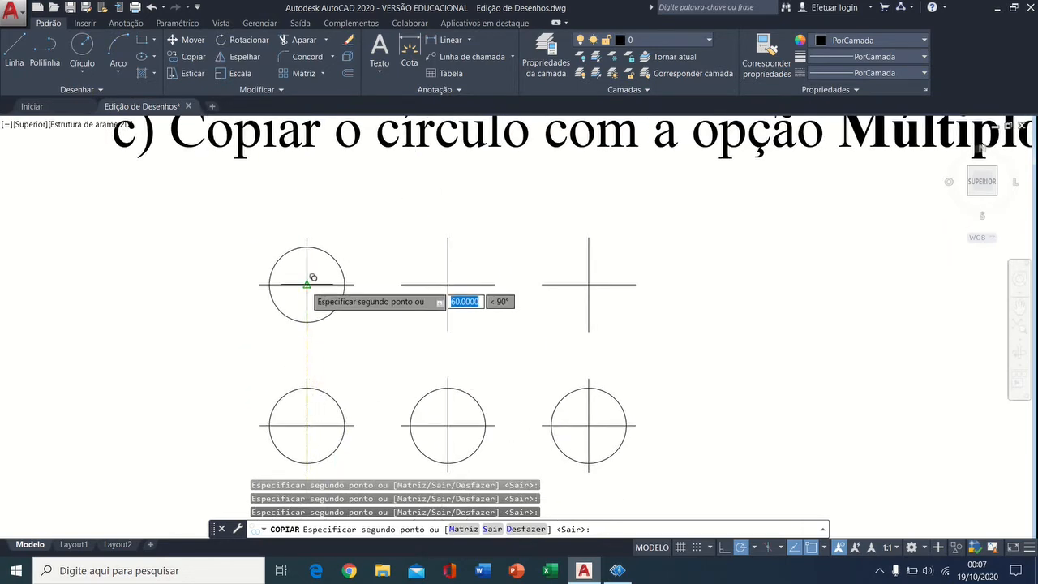
pyautogui.click(307, 284)
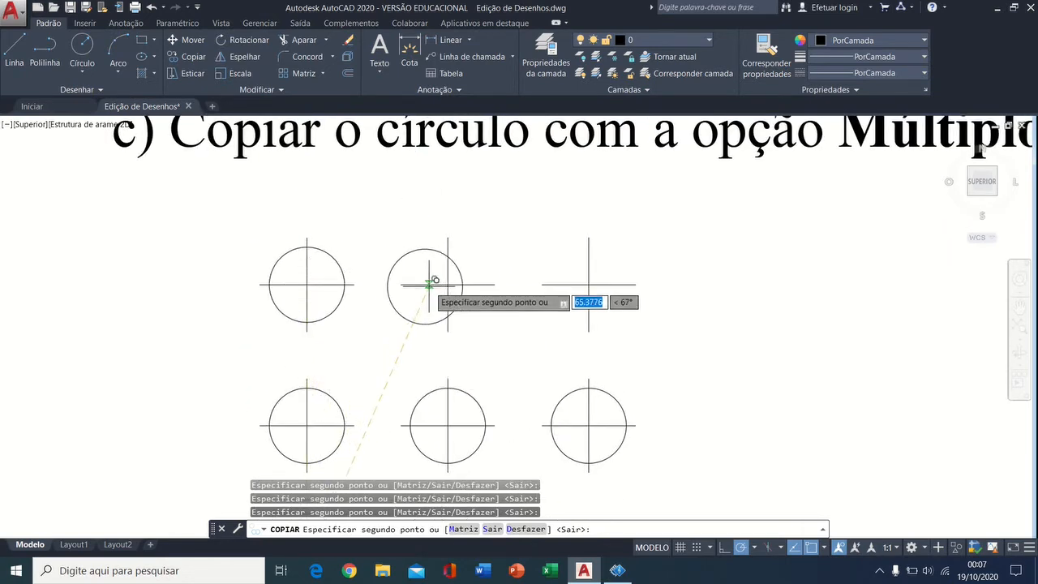
pyautogui.click(448, 283)
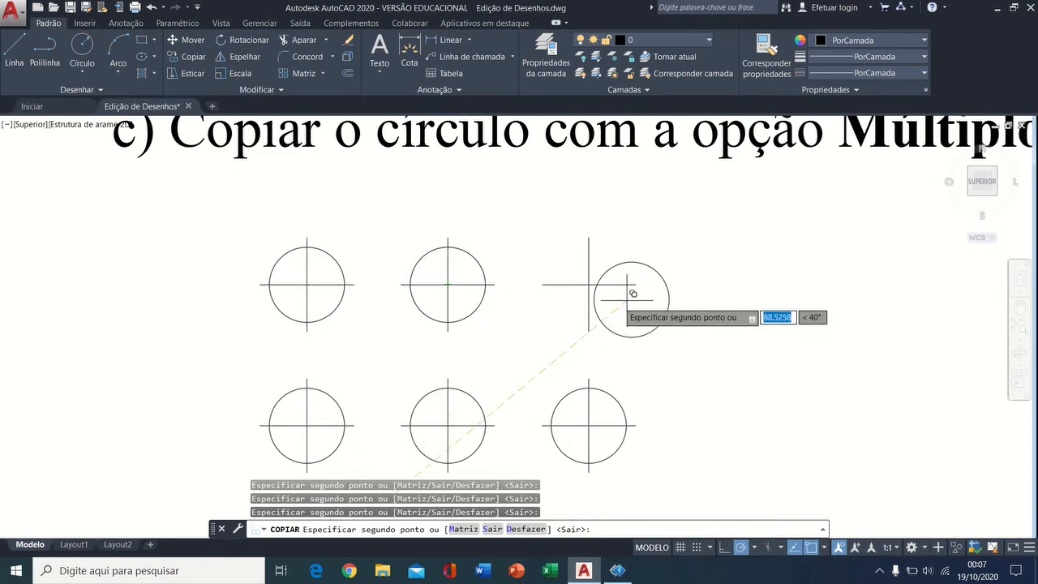
pyautogui.click(588, 284)
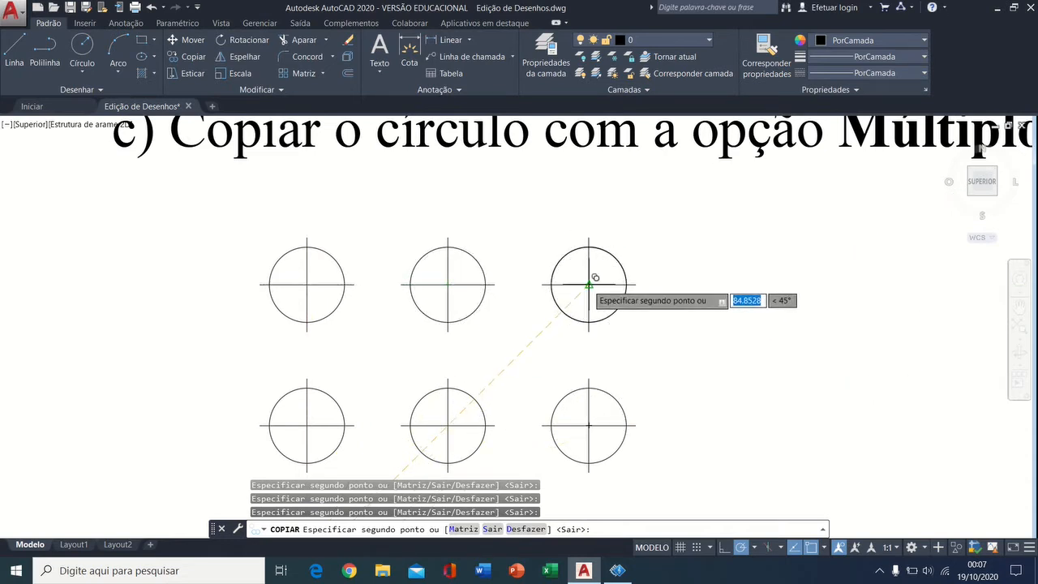
pyautogui.scroll(-2, 671, 354)
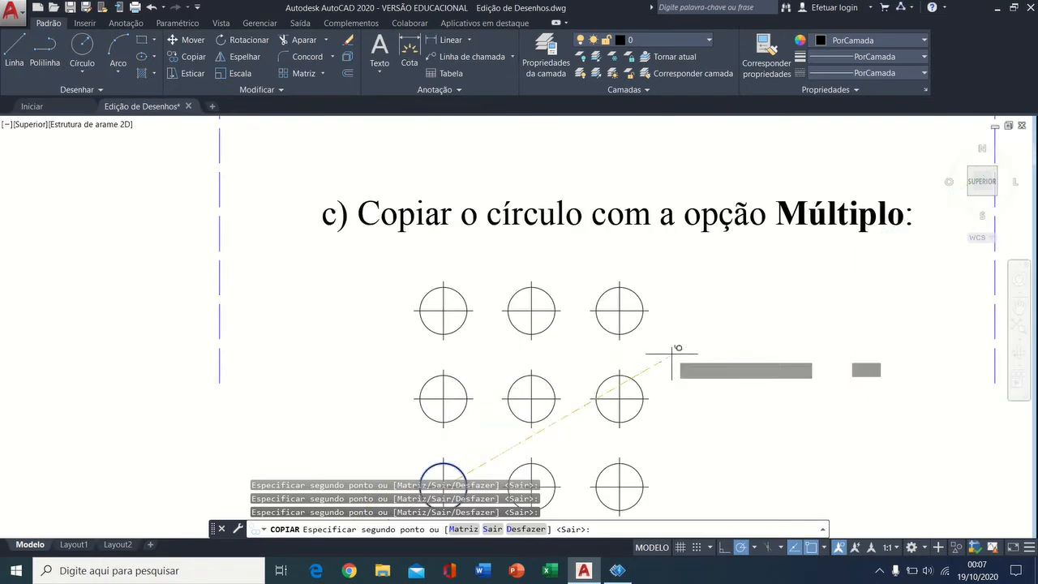
pyautogui.rightClick(670, 355)
pyautogui.click(682, 360)
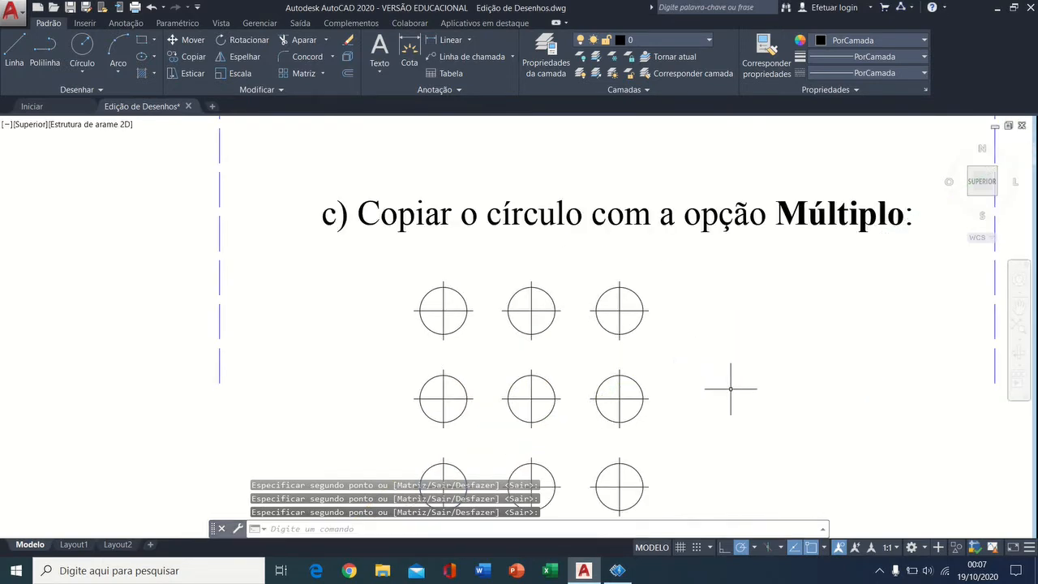
# Examine the grips of the upper line in the ESTICAR section and of the copied circle in COPIAR exercise a.
pyautogui.moveTo(732, 387); pyautogui.dragTo(607, 313, button='middle')
pyautogui.scroll(2, 608, 318)
pyautogui.scroll(-3, 547, 227)
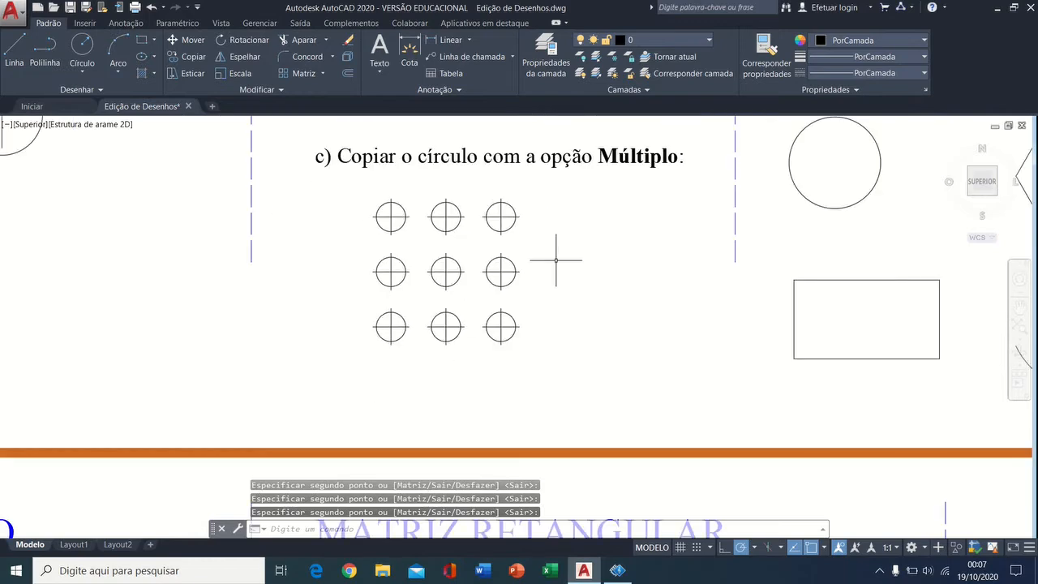
pyautogui.moveTo(610, 242)
pyautogui.mouseDown(button='middle')
pyautogui.moveTo(484, 362)
pyautogui.moveTo(338, 437)
pyautogui.mouseUp(button='middle')
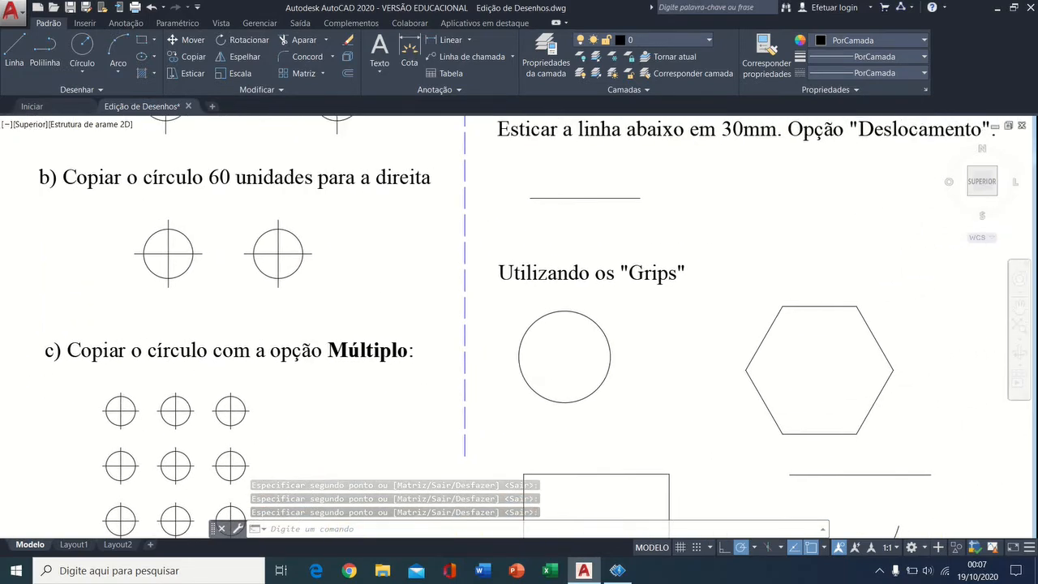
pyautogui.moveTo(715, 325)
pyautogui.mouseDown(button='middle')
pyautogui.moveTo(588, 398)
pyautogui.moveTo(465, 433)
pyautogui.mouseUp(button='middle')
pyautogui.moveTo(477, 289)
pyautogui.mouseDown(button='middle')
pyautogui.moveTo(510, 450)
pyautogui.moveTo(764, 298)
pyautogui.mouseUp(button='middle')
pyautogui.moveTo(838, 298)
pyautogui.mouseDown(button='middle')
pyautogui.moveTo(635, 429)
pyautogui.moveTo(584, 440)
pyautogui.moveTo(564, 247)
pyautogui.moveTo(542, 389)
pyautogui.moveTo(560, 263)
pyautogui.mouseUp(button='middle')
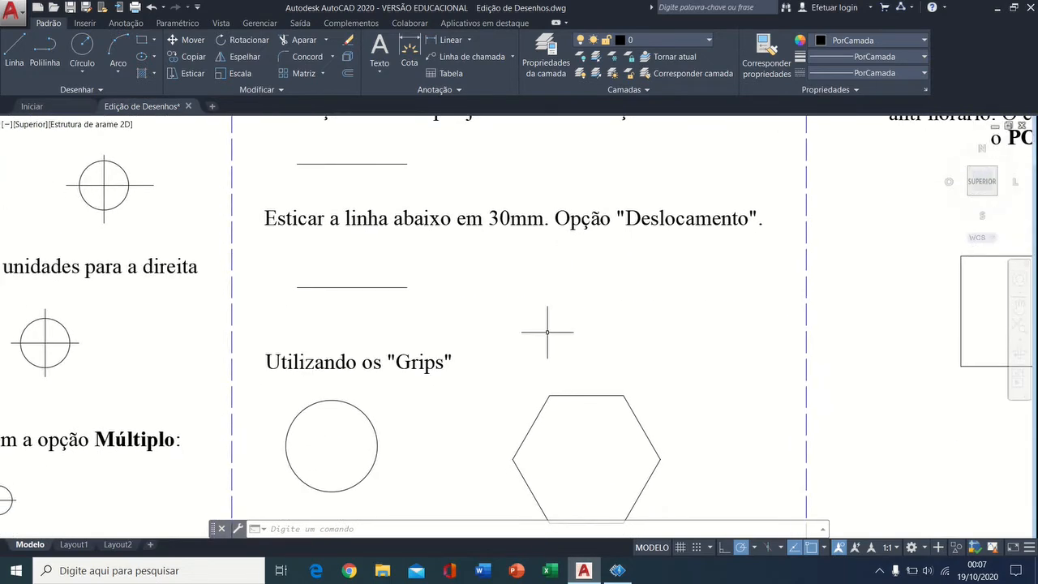
pyautogui.moveTo(566, 307); pyautogui.dragTo(569, 398, button='middle')
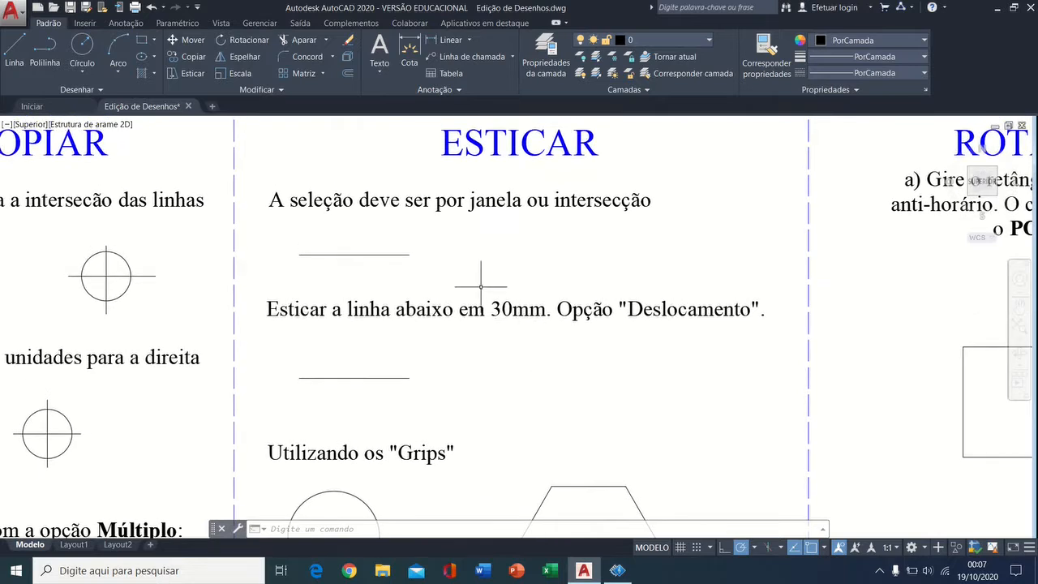
pyautogui.click(381, 246)
pyautogui.click(380, 253)
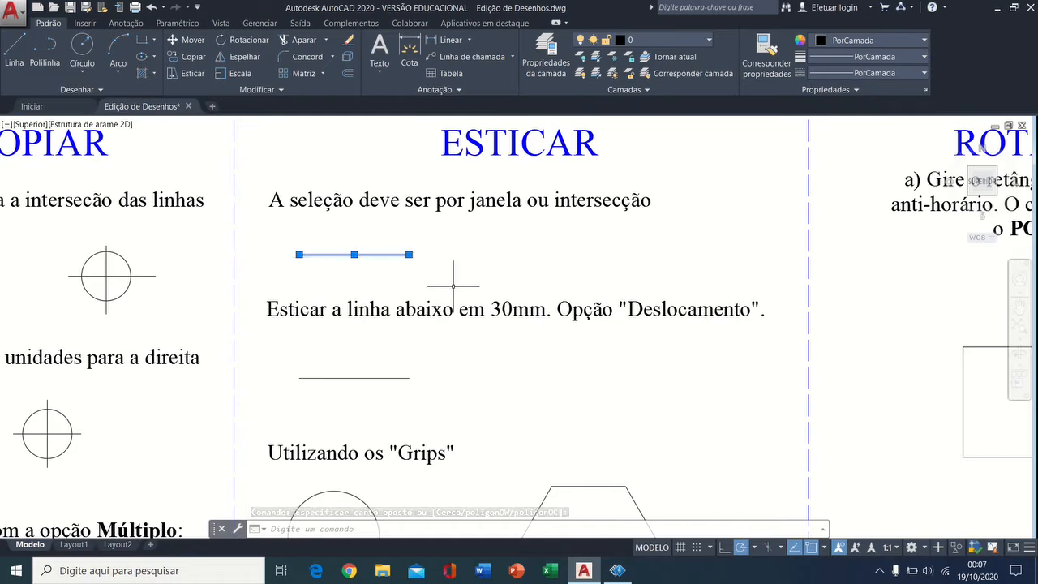
pyautogui.press('Escape')
pyautogui.press('Escape')
pyautogui.moveTo(514, 399)
pyautogui.mouseDown(button='middle')
pyautogui.moveTo(534, 363)
pyautogui.moveTo(537, 381)
pyautogui.mouseUp(button='middle')
pyautogui.click(374, 240)
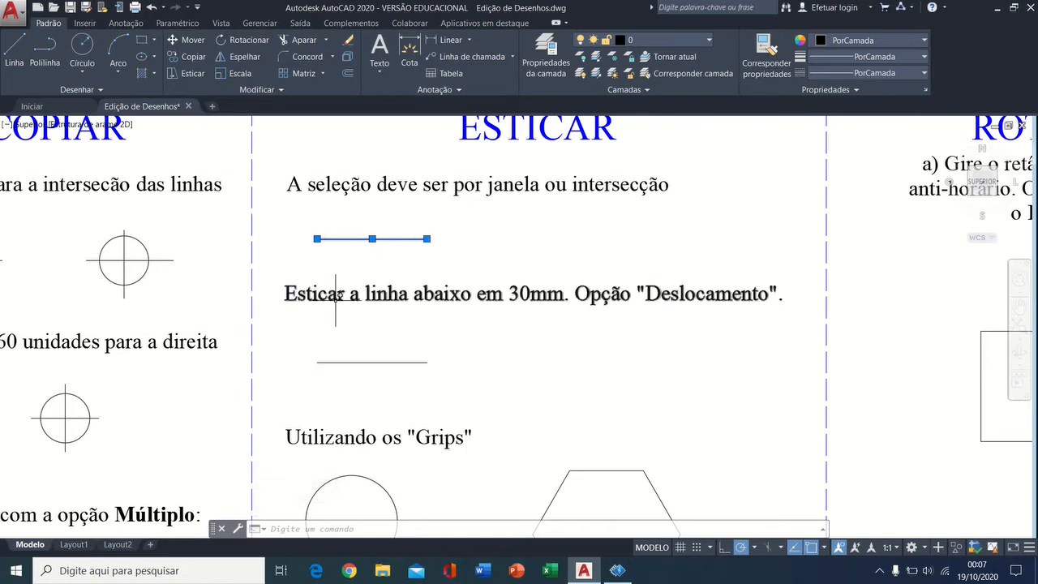
pyautogui.press('Escape')
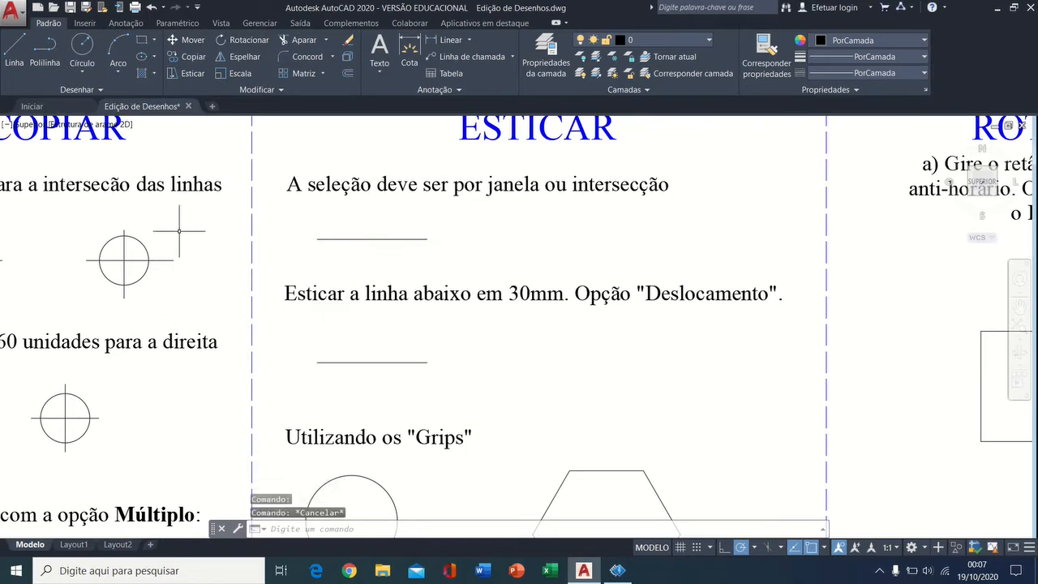
pyautogui.click(143, 242)
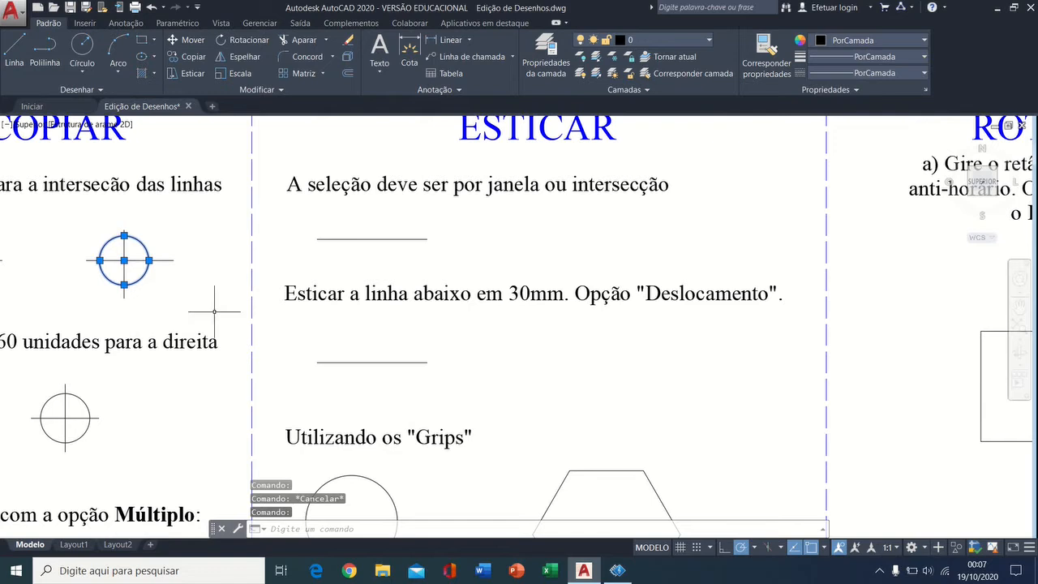
pyautogui.press('Escape')
# Stretch the lower ESTICAR line horizontally by its right end grip to about two and a half times its length.
pyautogui.click(382, 362)
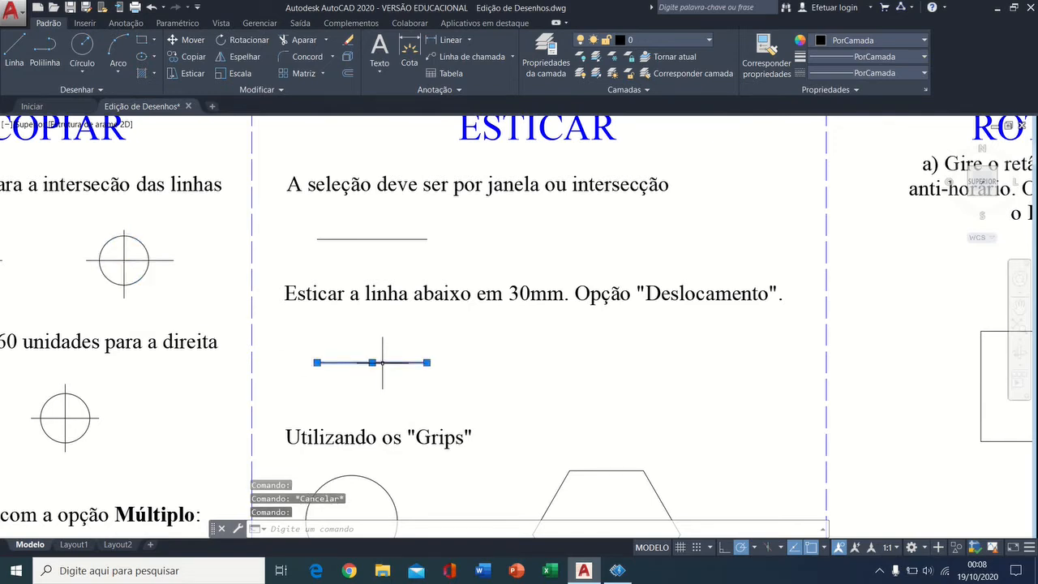
pyautogui.click(426, 363)
pyautogui.click(598, 363)
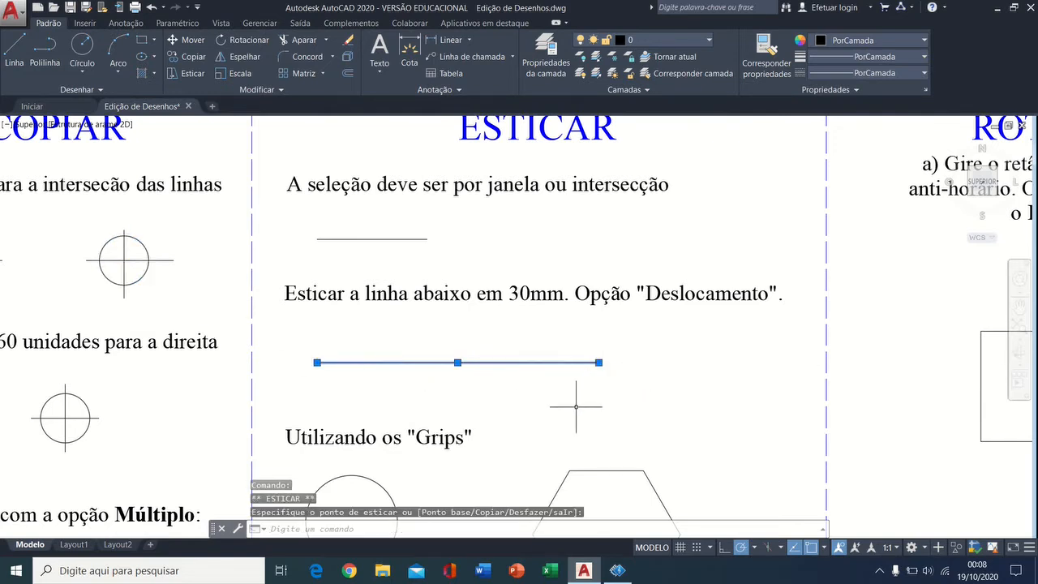
pyautogui.press('Escape')
# Try moving the stretched line up beside the upper line by its midpoint grip, and undo the move.
pyautogui.click(449, 362)
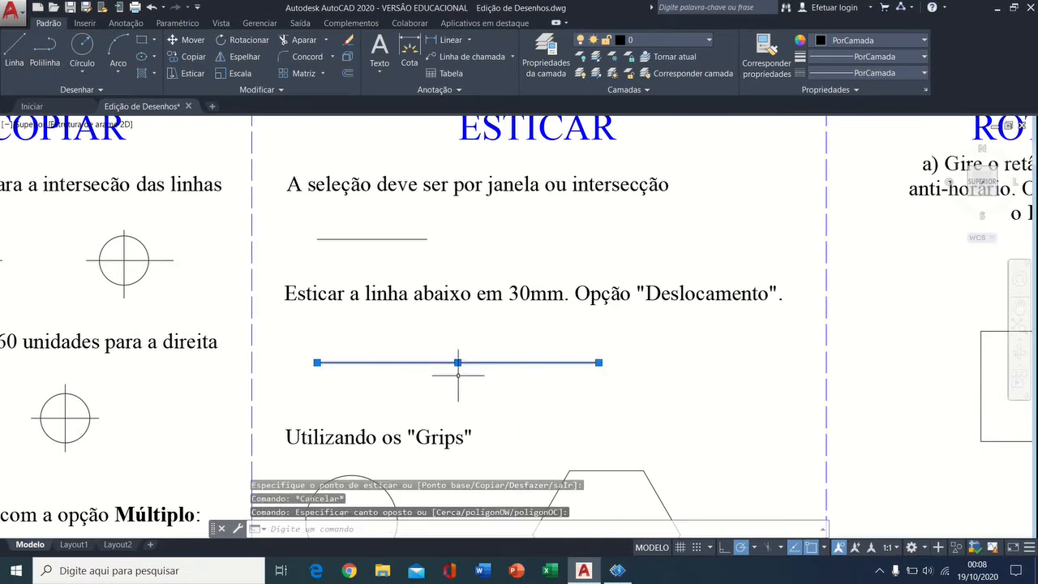
pyautogui.click(458, 362)
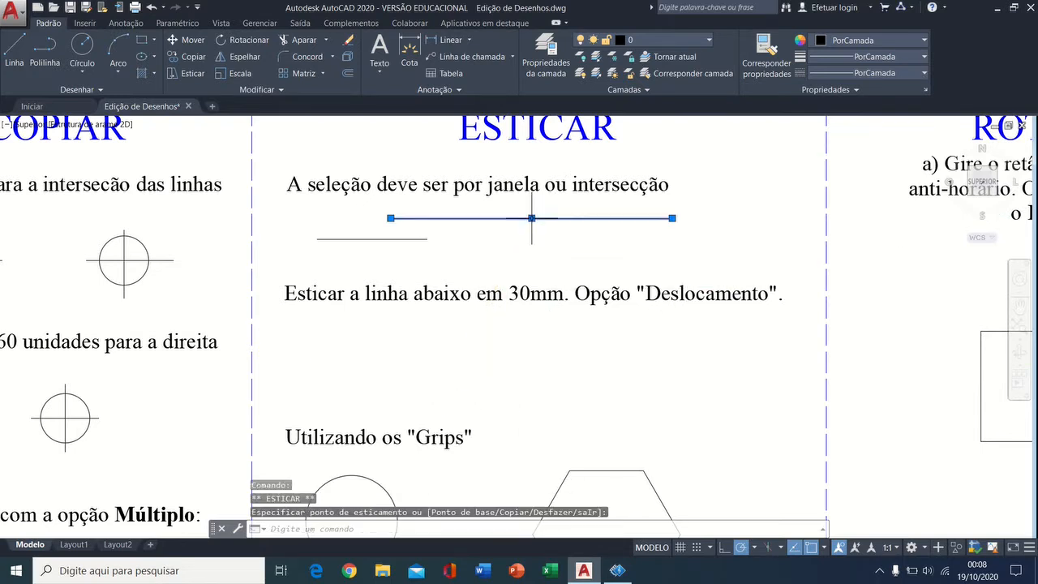
pyautogui.press('Escape')
pyautogui.hotkey('ctrl', 'z')
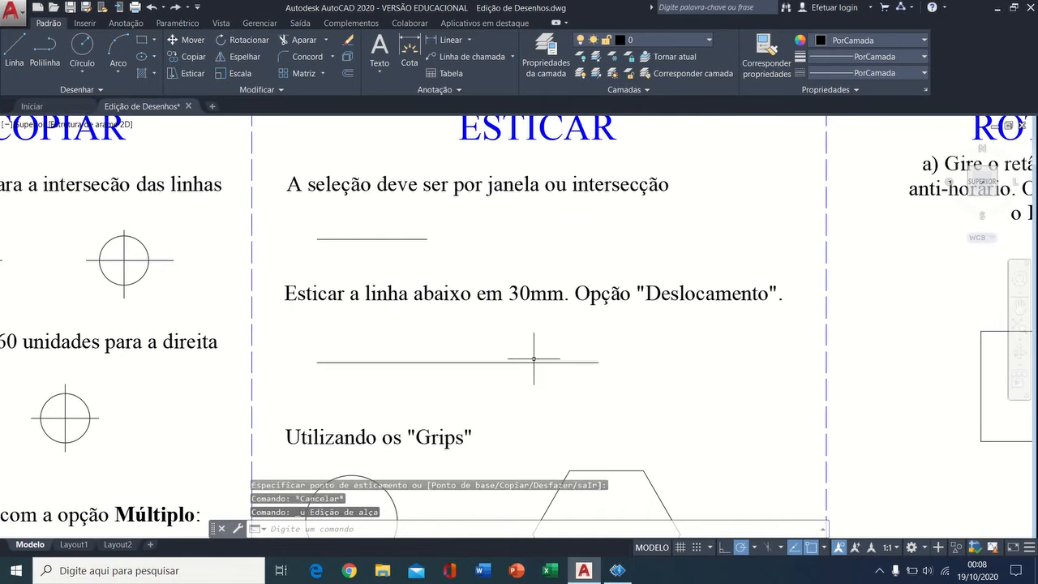
# Enlarge the circle under "Utilizando os Grips" slightly by its right quadrant grip.
pyautogui.moveTo(560, 395); pyautogui.dragTo(539, 213, button='middle')
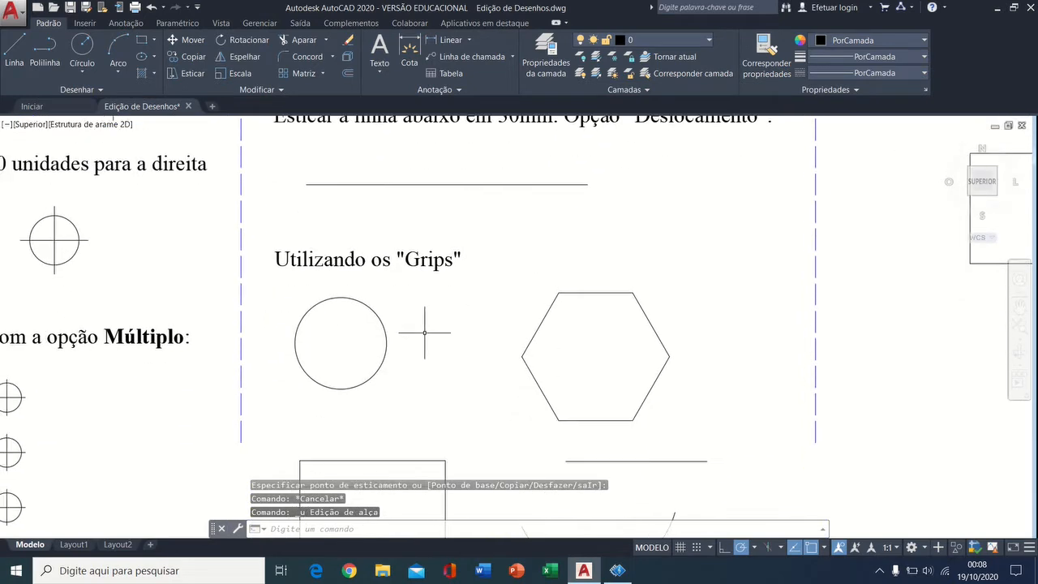
pyautogui.click(381, 325)
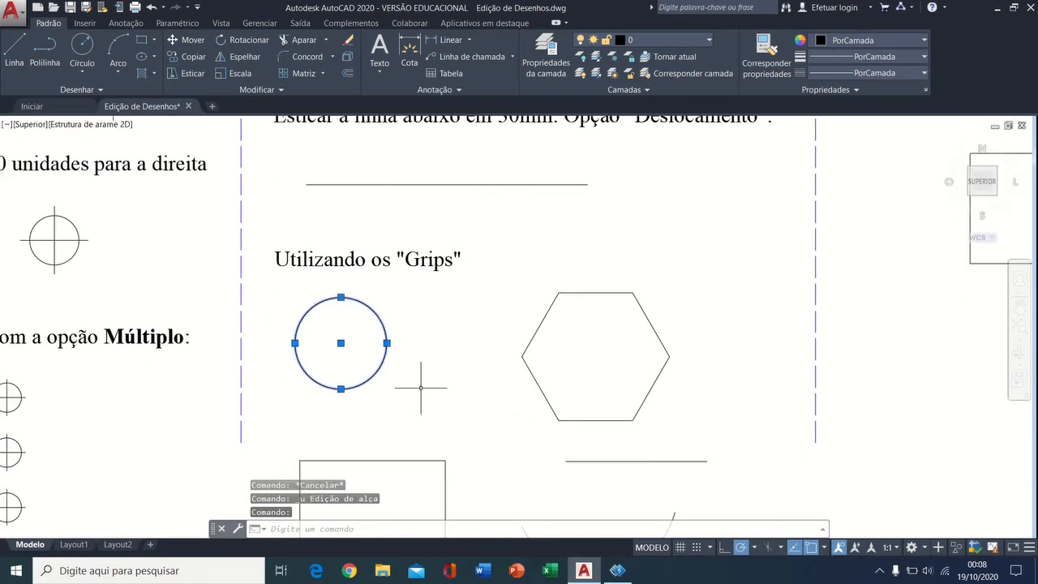
pyautogui.click(386, 343)
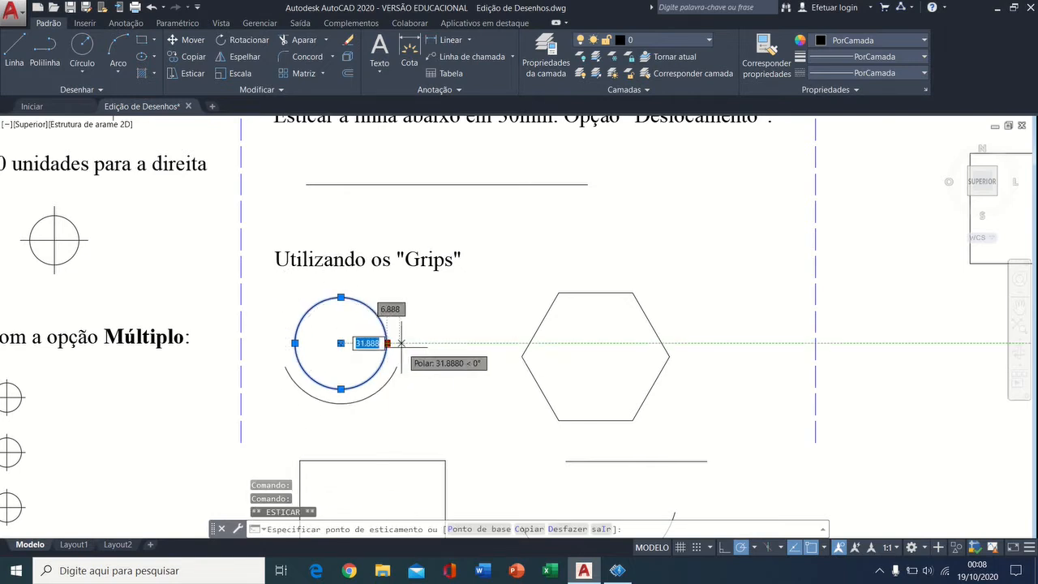
pyautogui.click(412, 343)
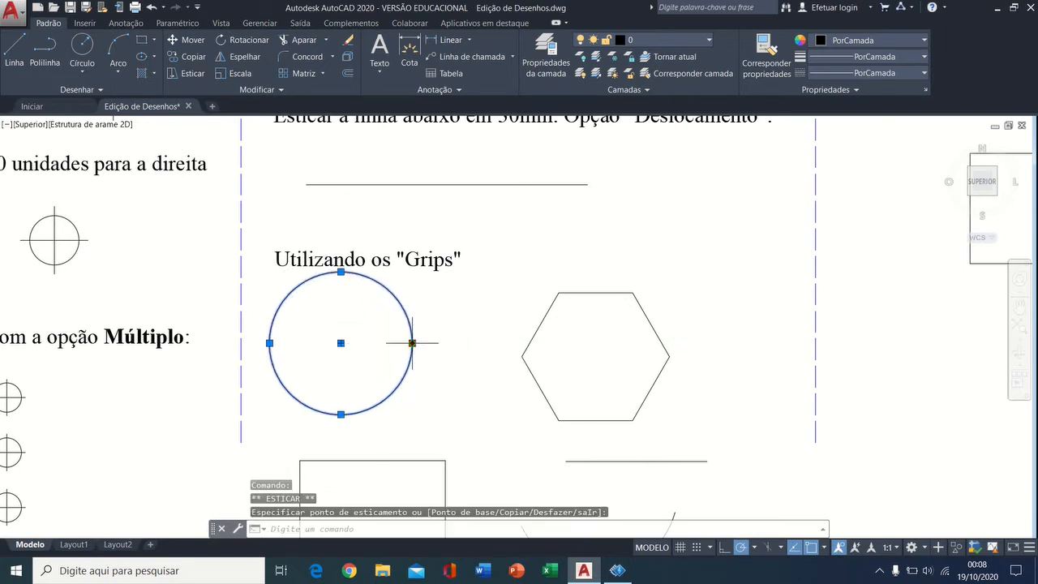
# Move the enlarged circle by its center grip down and to the right, closer to the hexagon.
pyautogui.click(341, 343)
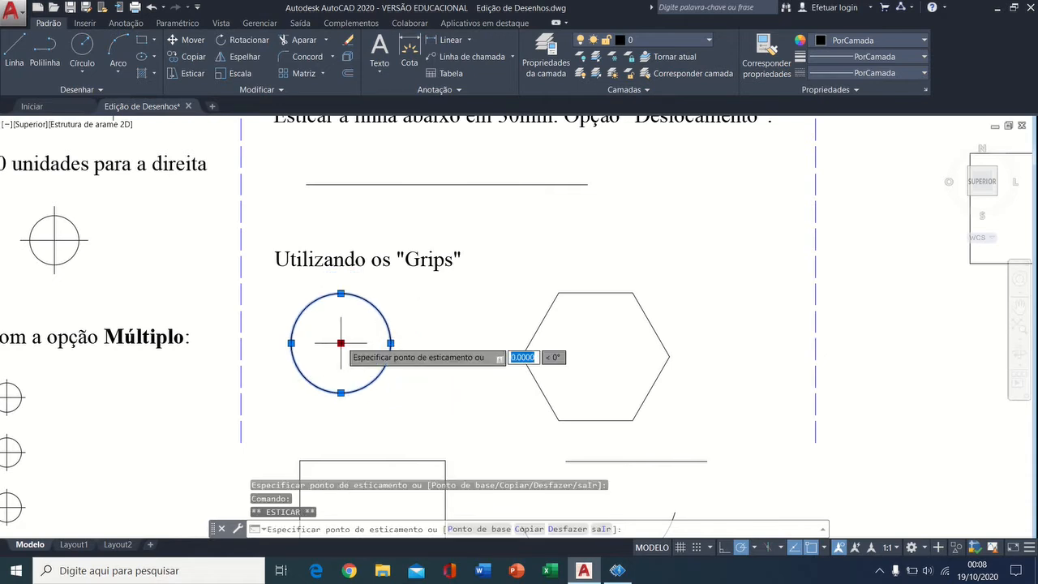
pyautogui.click(427, 382)
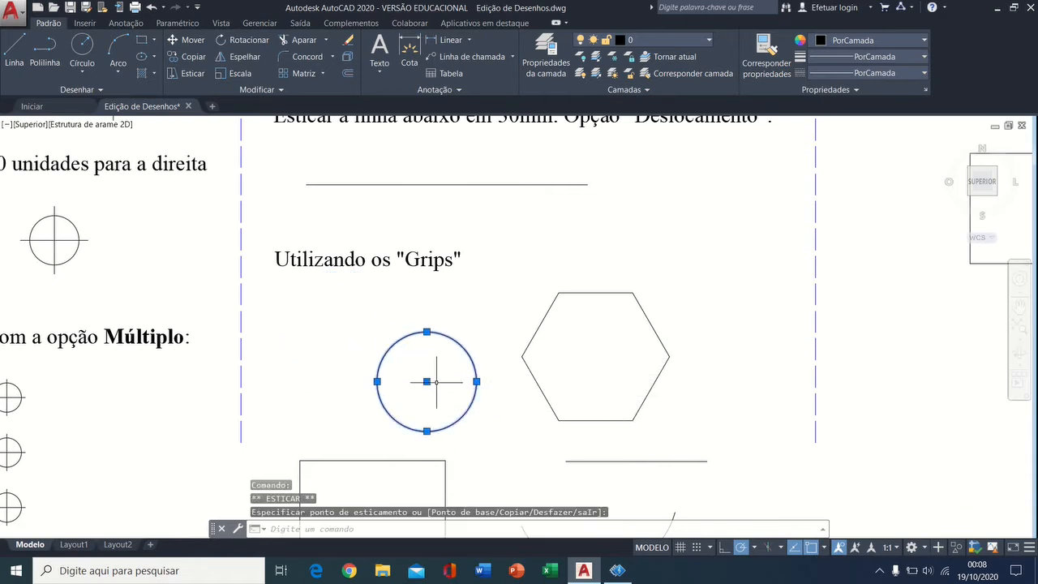
pyautogui.press('Escape')
# Stretch the hexagon's bottom edge downward and slightly to the right by its midpoint grip.
pyautogui.moveTo(553, 421); pyautogui.dragTo(537, 331, button='middle')
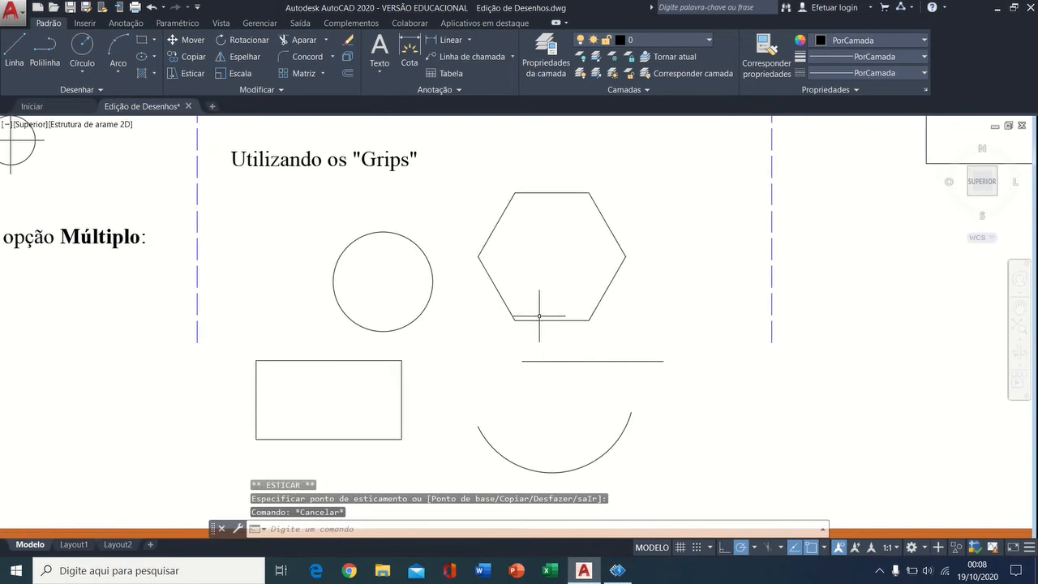
pyautogui.click(538, 321)
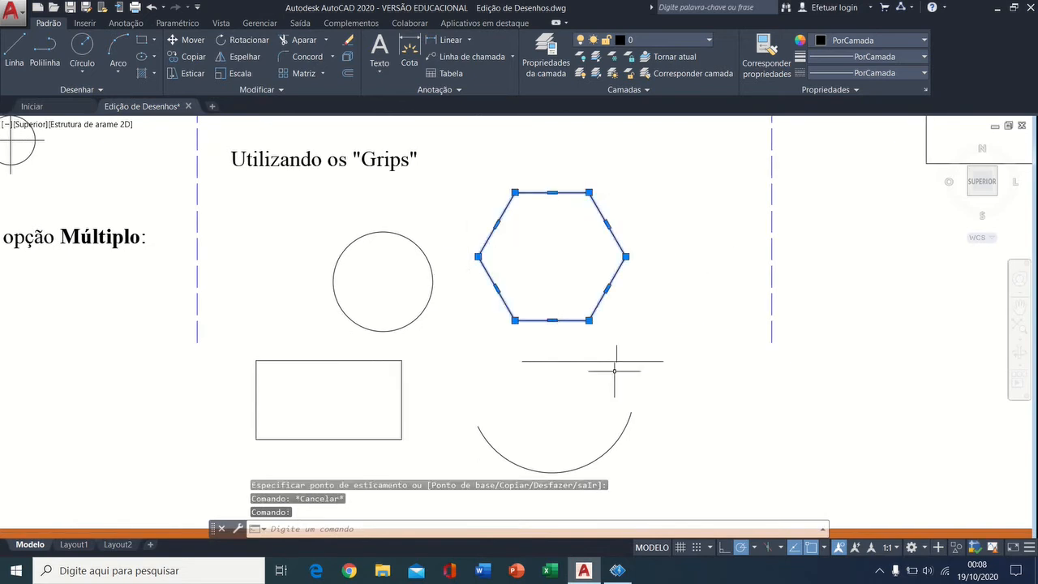
pyautogui.click(552, 321)
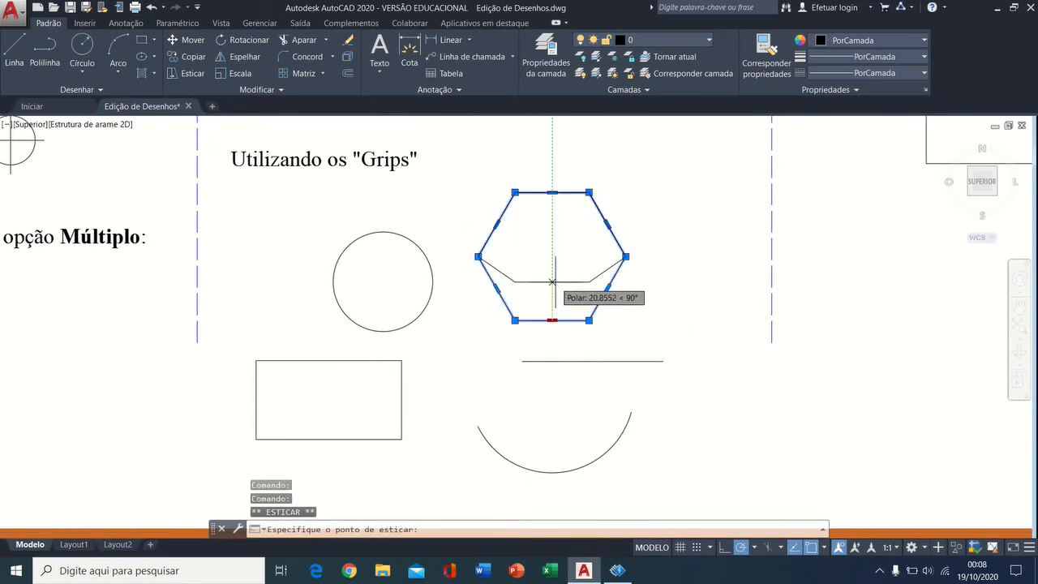
pyautogui.click(564, 357)
pyautogui.press('Escape')
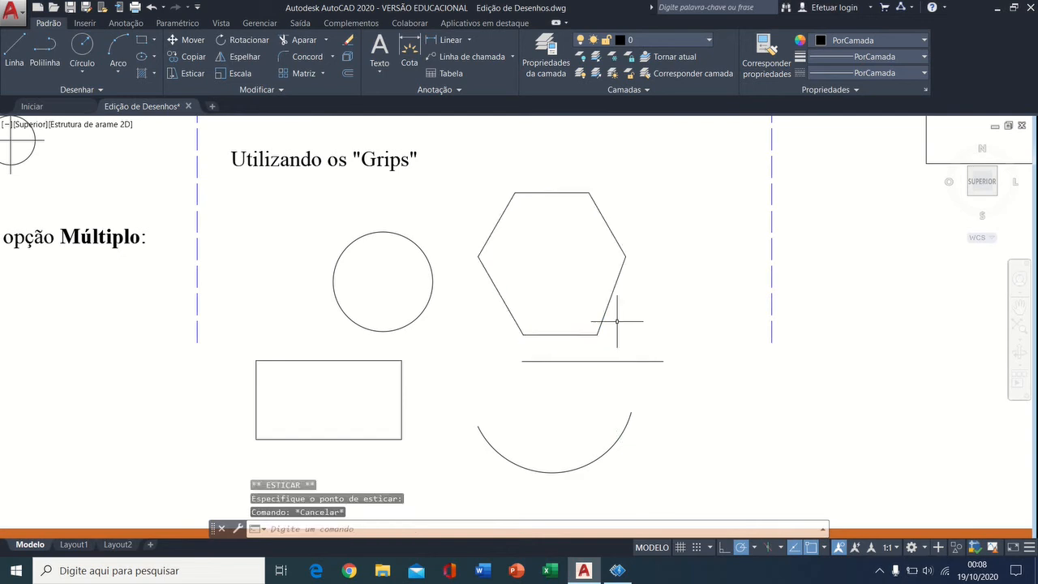
# Pull the hexagon's right vertex horizontally outward by its grip, lengthening the two adjoining sides.
pyautogui.click(625, 257)
pyautogui.click(626, 258)
pyautogui.click(670, 257)
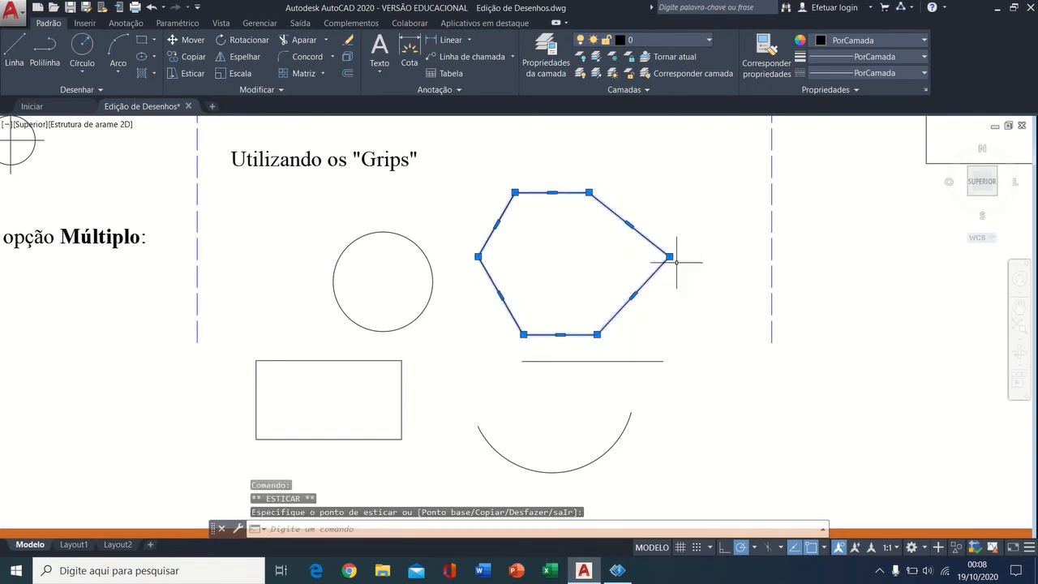
pyautogui.press('Escape')
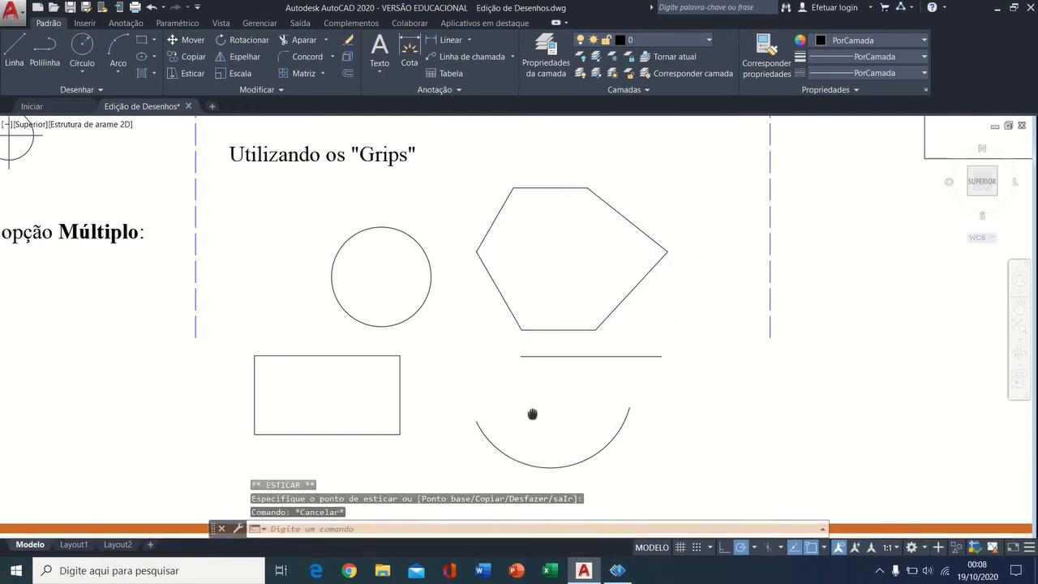
# Try the arc's midpoint grip without reshaping it, and move the whole arc slightly down and to the left by its center grip.
pyautogui.moveTo(531, 410); pyautogui.dragTo(530, 343, button='middle')
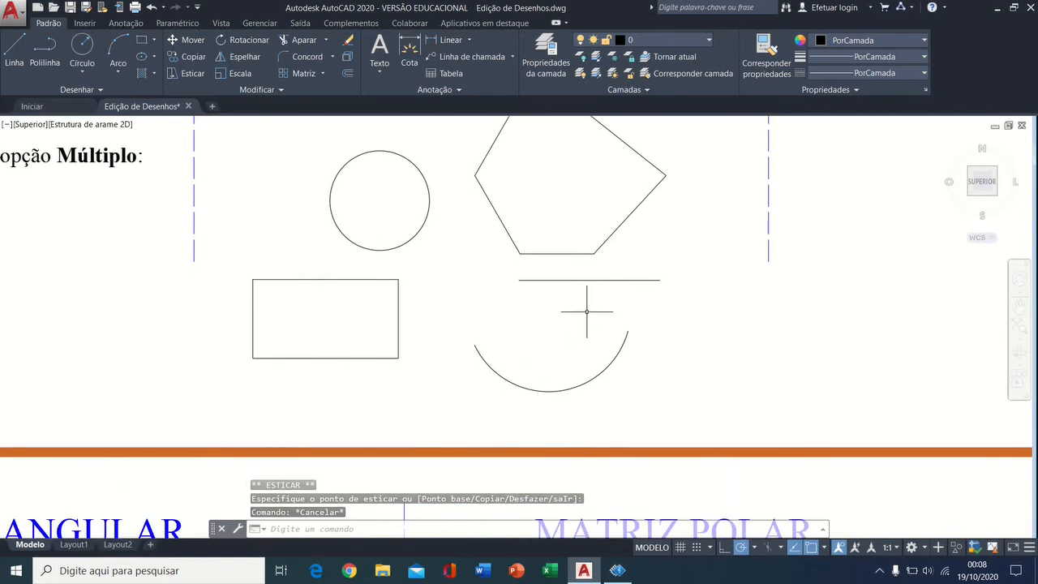
pyautogui.click(591, 379)
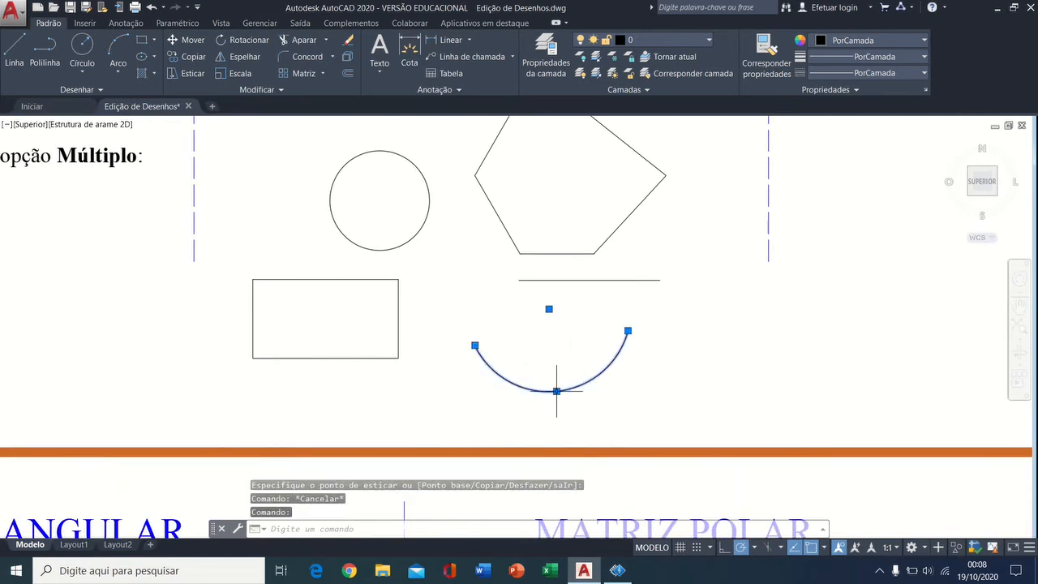
pyautogui.click(557, 391)
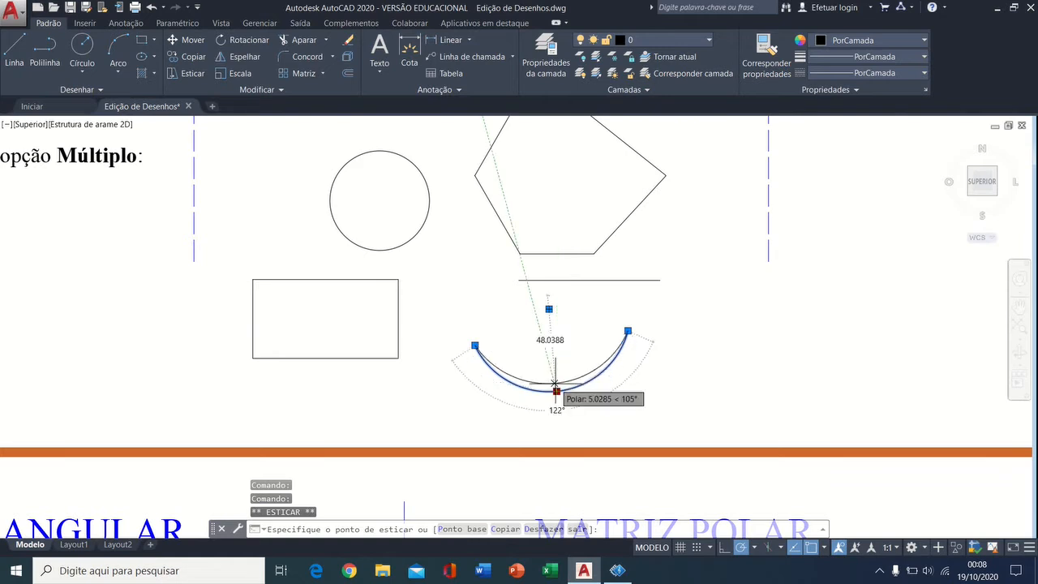
pyautogui.click(556, 391)
pyautogui.click(549, 308)
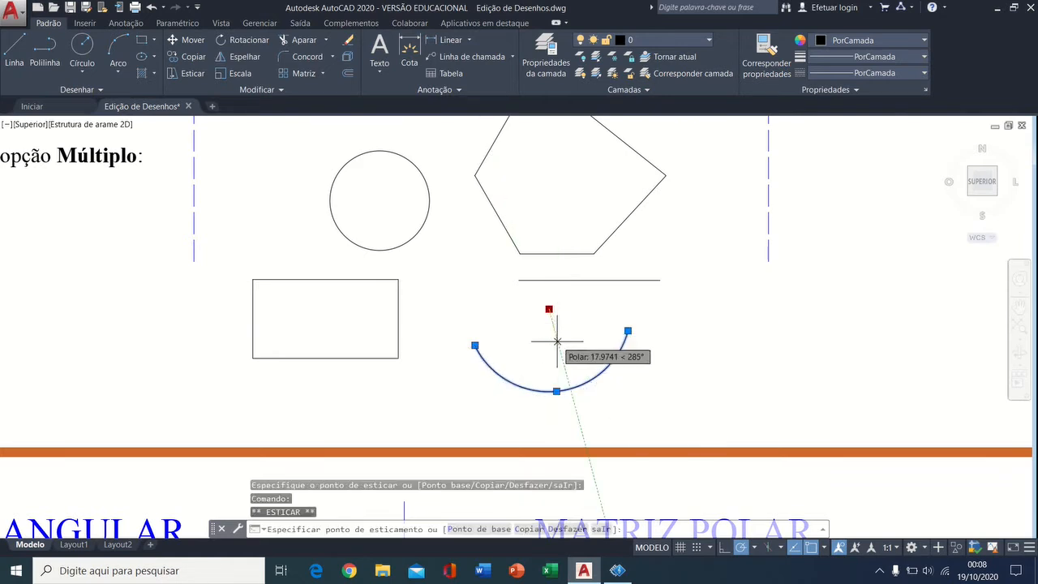
pyautogui.press('Escape')
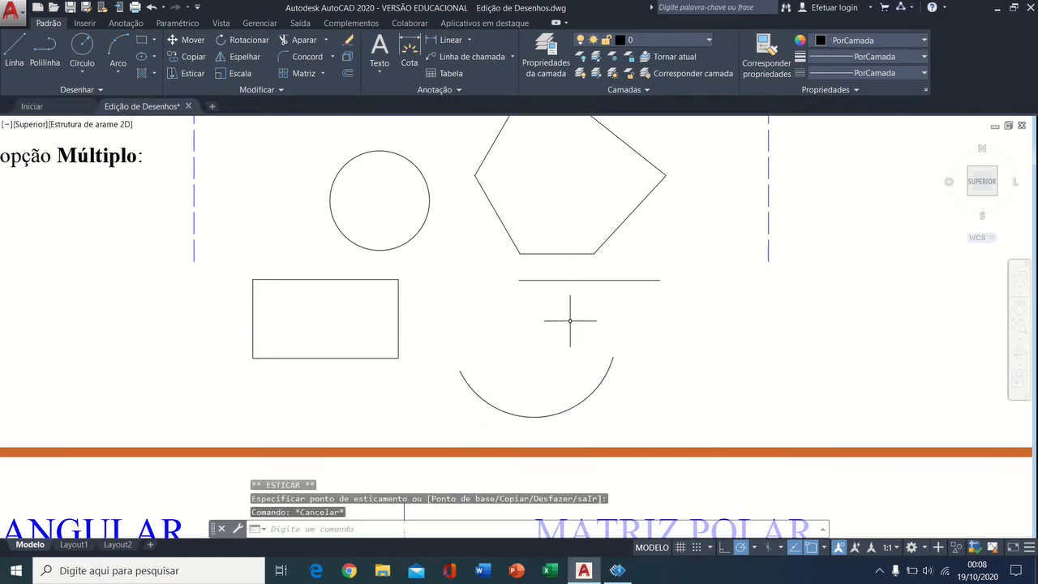
# Try stretching the rectangle's upper-right corner horizontally by its single grip, and undo the stretch.
pyautogui.click(398, 314)
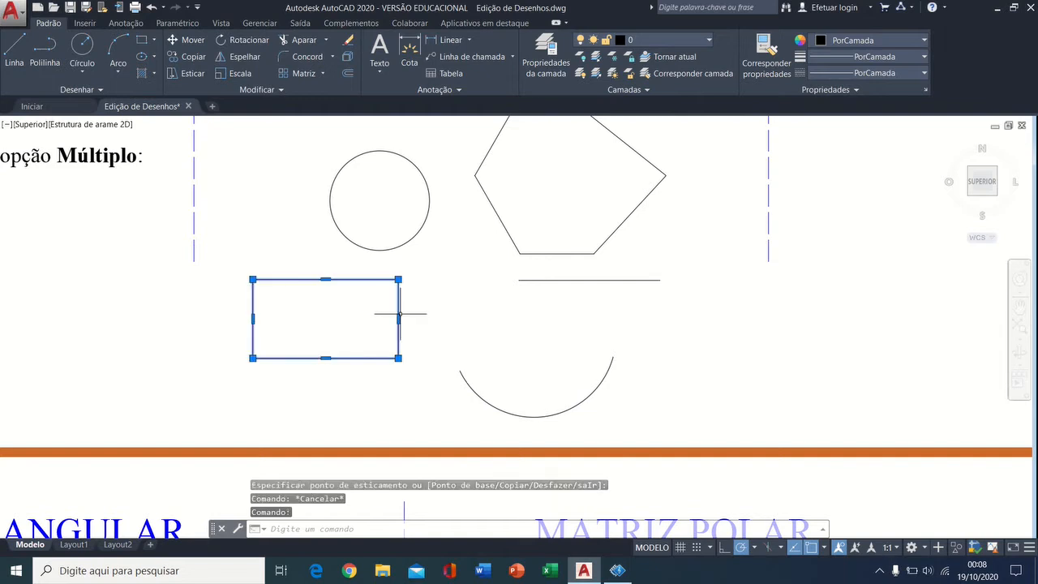
pyautogui.click(398, 279)
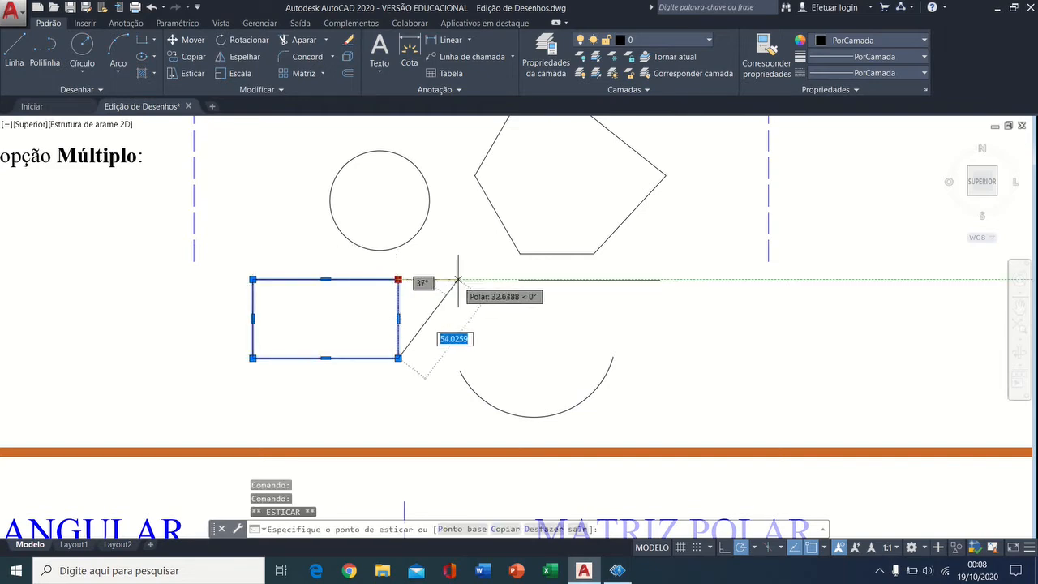
pyautogui.hotkey('ctrl', 'z')
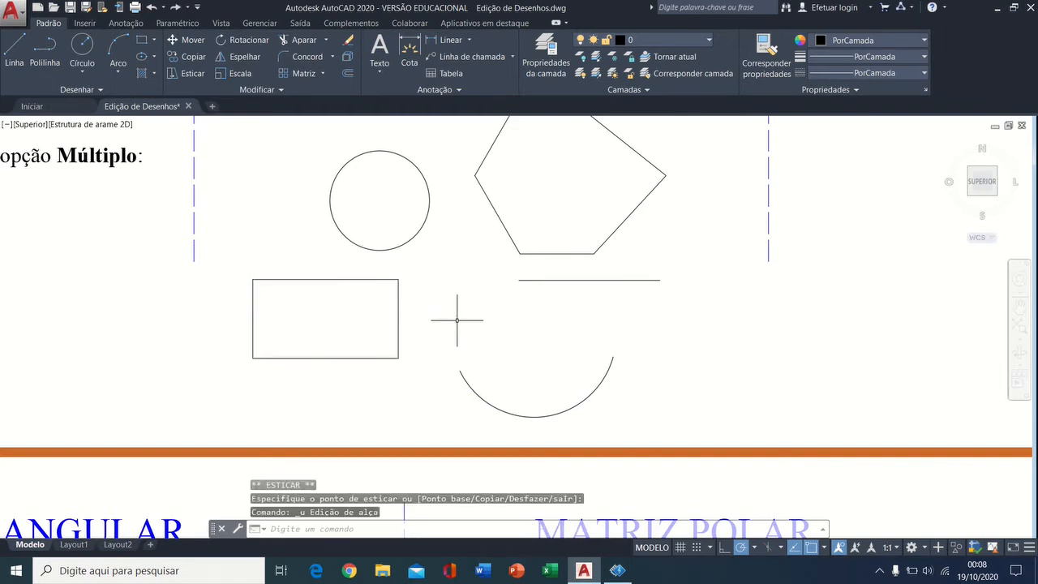
# Activate both right corner grips of the rectangle together and stretch its right side slightly outward horizontally.
pyautogui.click(401, 319)
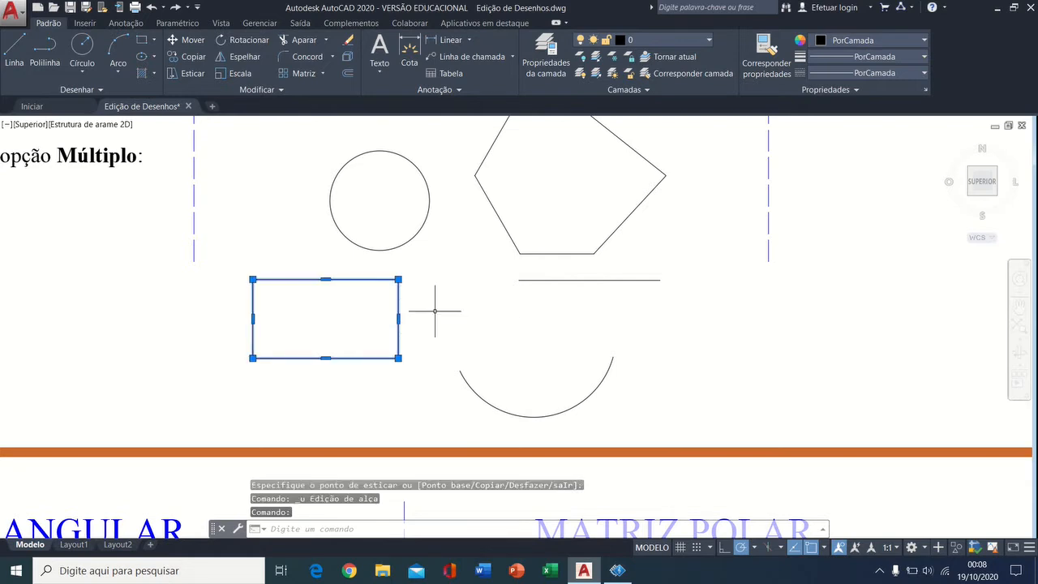
pyautogui.keyDown('shift'); pyautogui.click(399, 279); pyautogui.keyUp('shift')
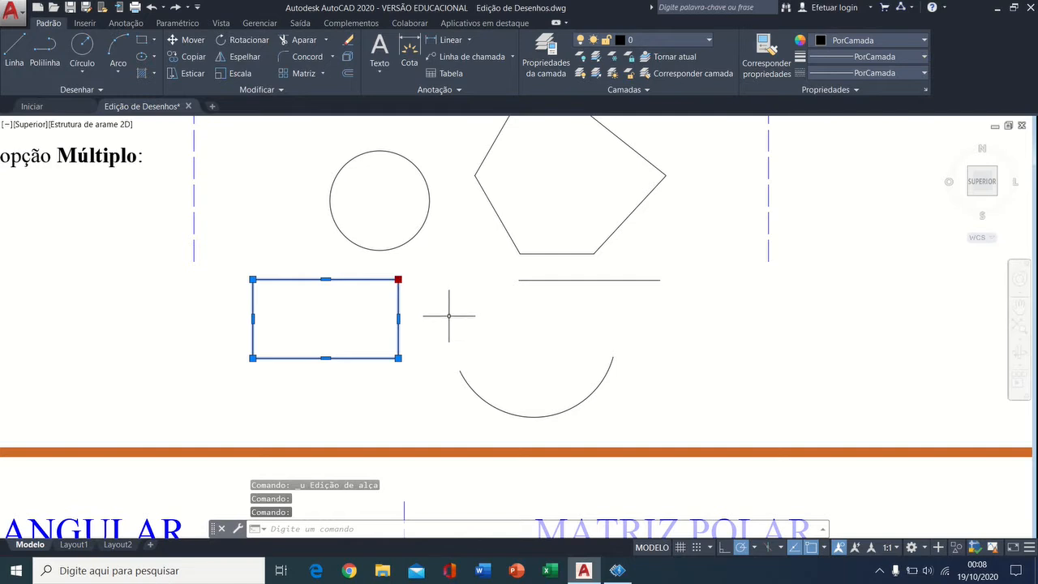
pyautogui.click(398, 357)
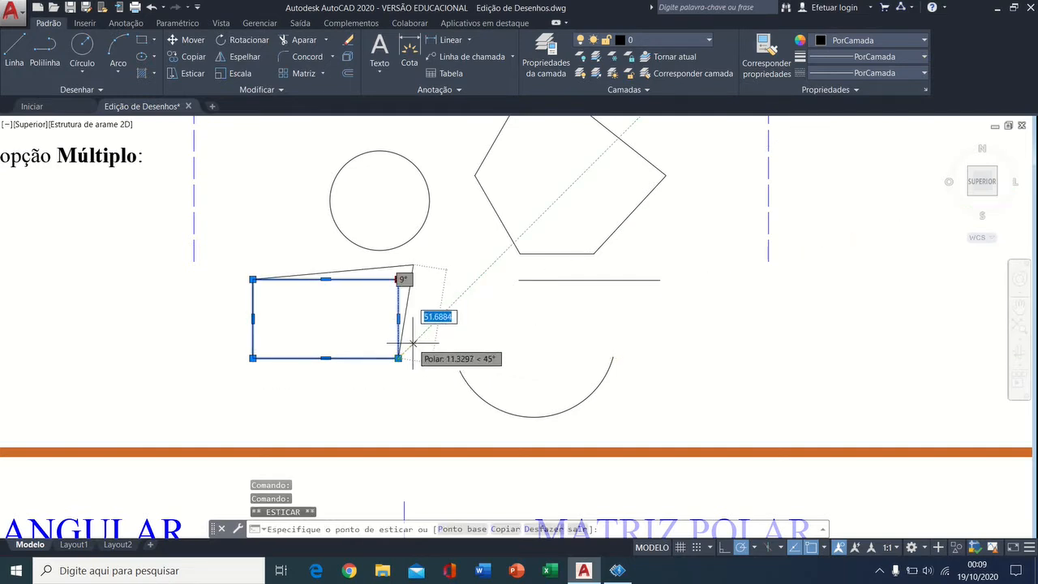
pyautogui.press('Escape')
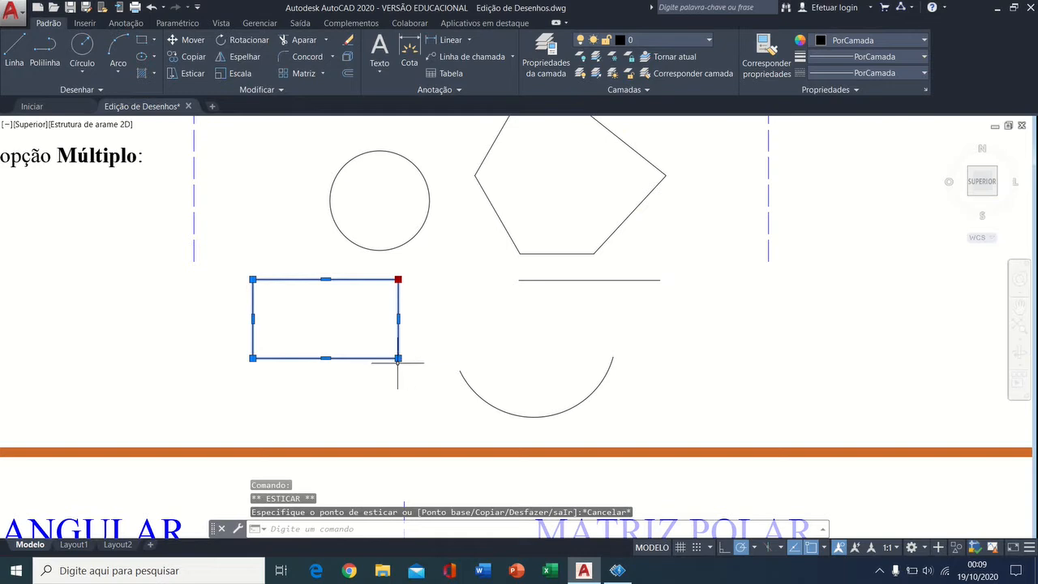
pyautogui.keyDown('shift'); pyautogui.click(398, 358); pyautogui.keyUp('shift')
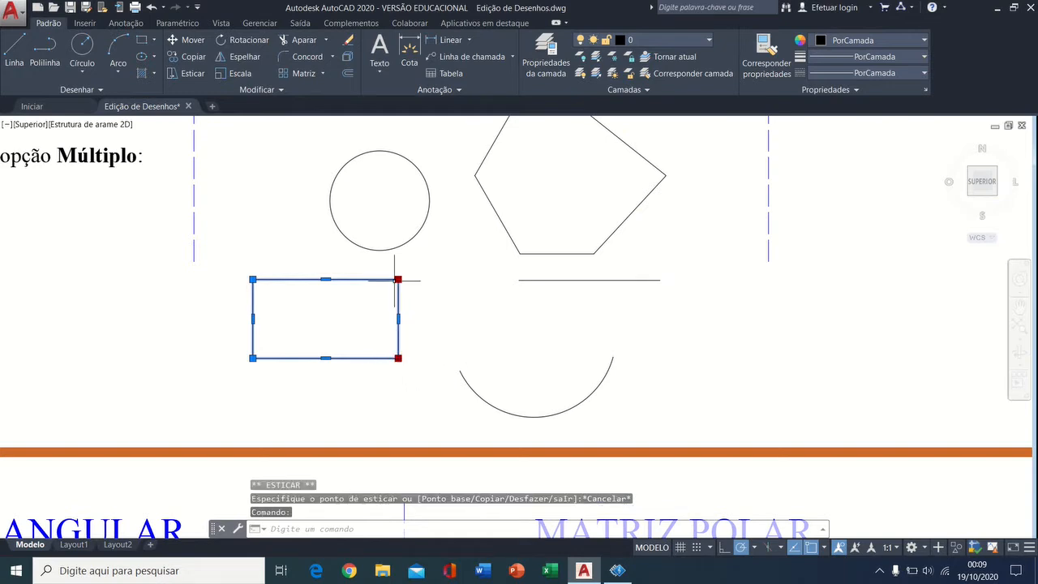
pyautogui.click(398, 358)
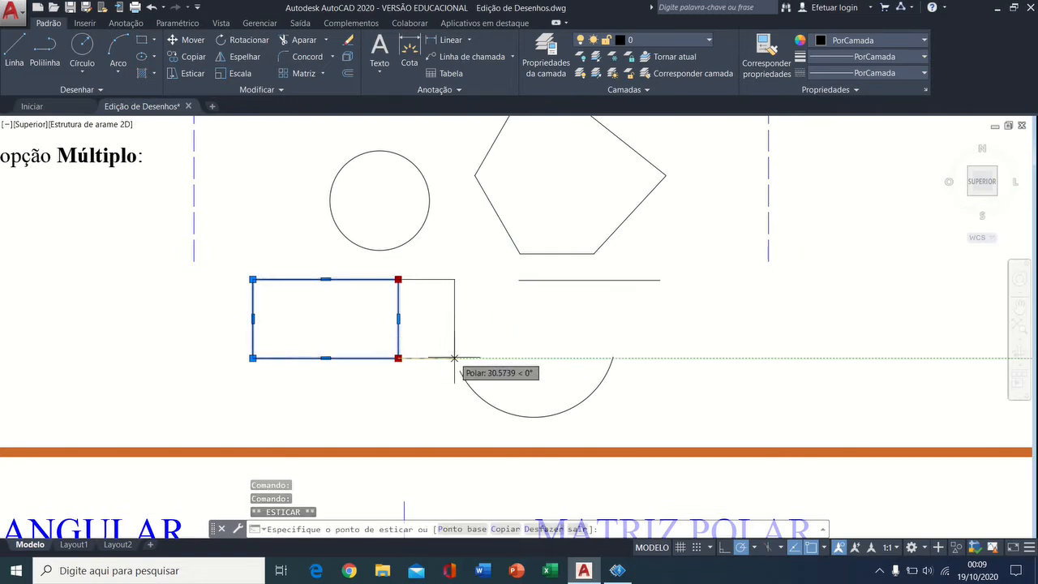
pyautogui.press('Escape')
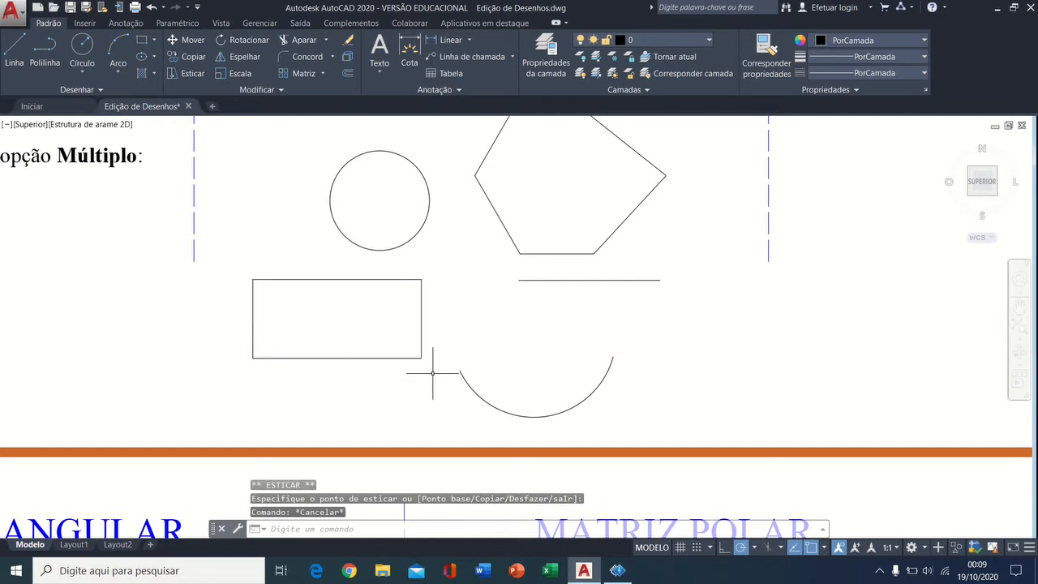
# Widen the rectangle further to the right, above the arc's left end, by stretching its two right corner grips together once more.
pyautogui.click(429, 316)
pyautogui.click(410, 329)
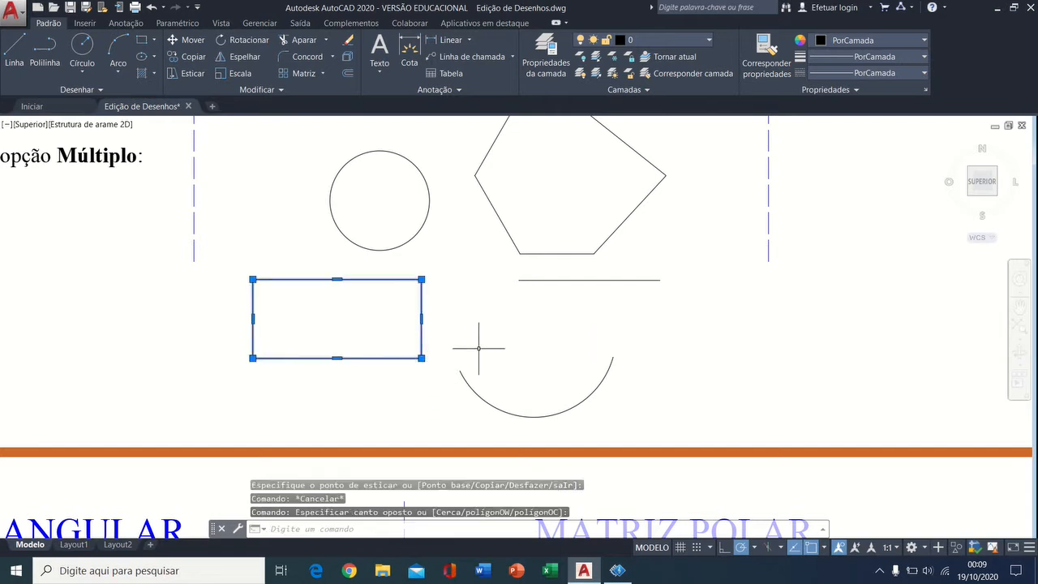
pyautogui.keyDown('shift'); pyautogui.click(422, 279); pyautogui.keyUp('shift')
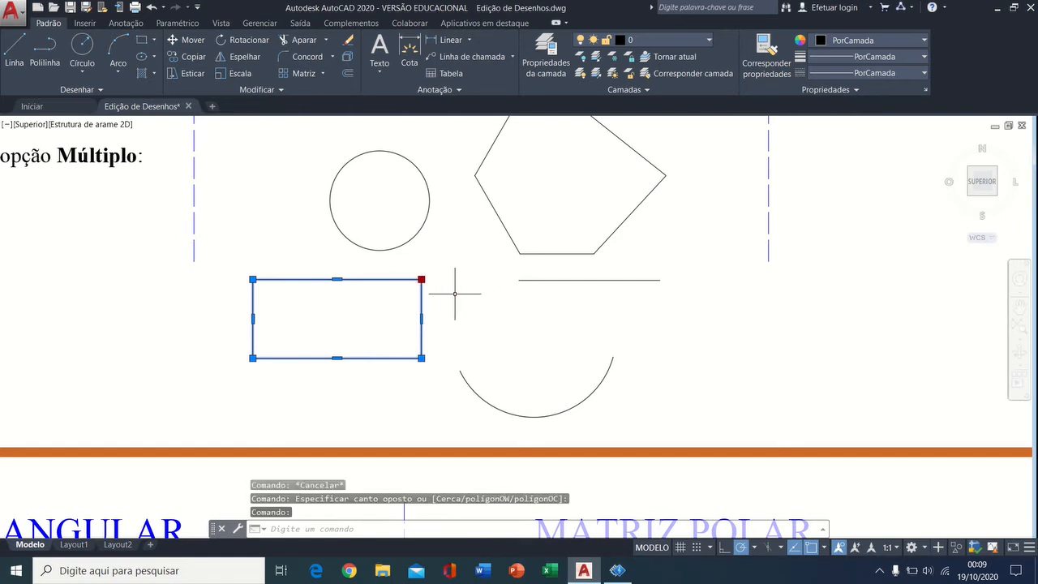
pyautogui.keyDown('shift'); pyautogui.click(421, 357); pyautogui.keyUp('shift')
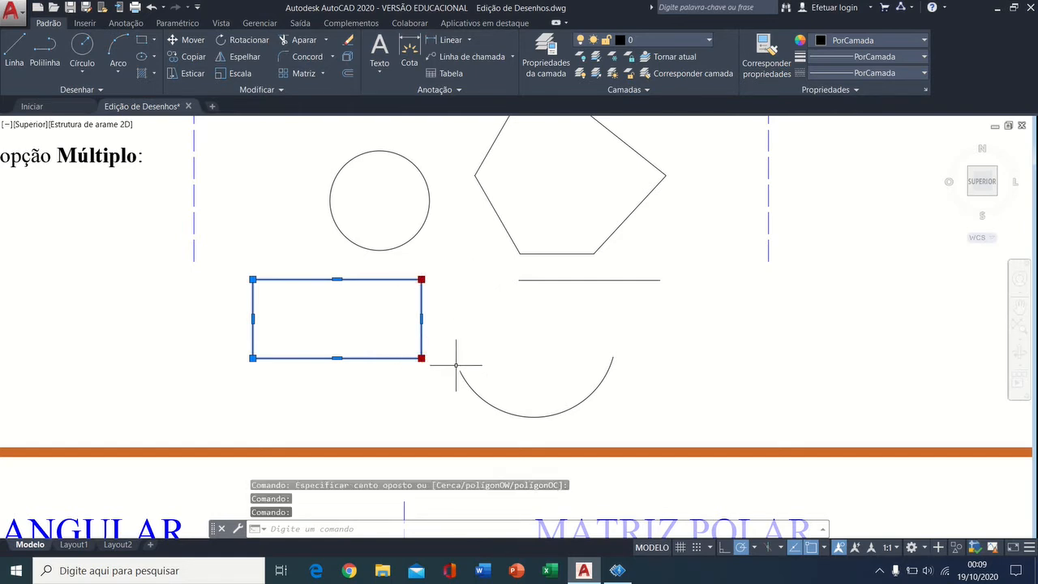
pyautogui.click(422, 279)
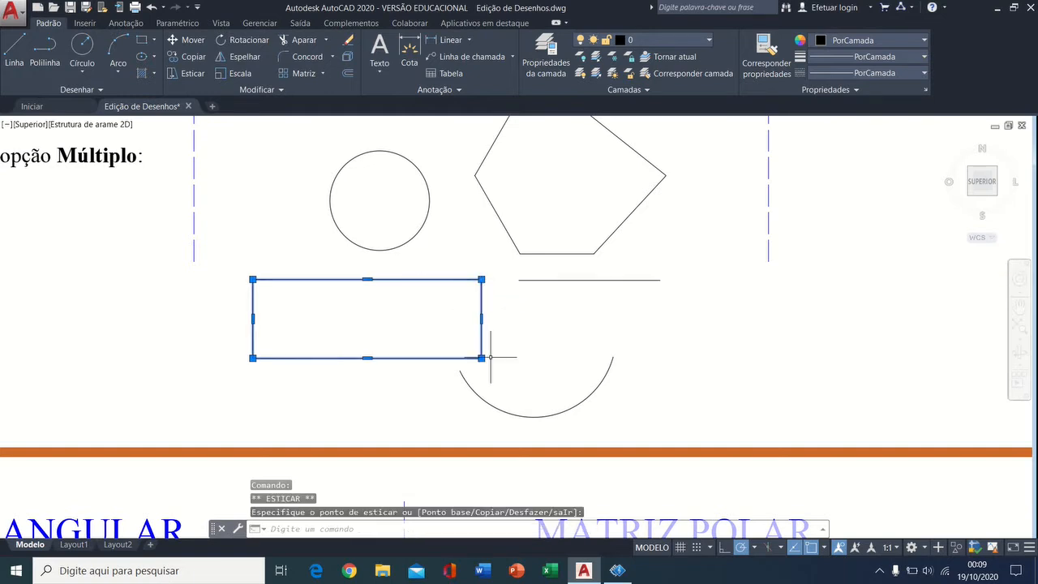
pyautogui.click(482, 357)
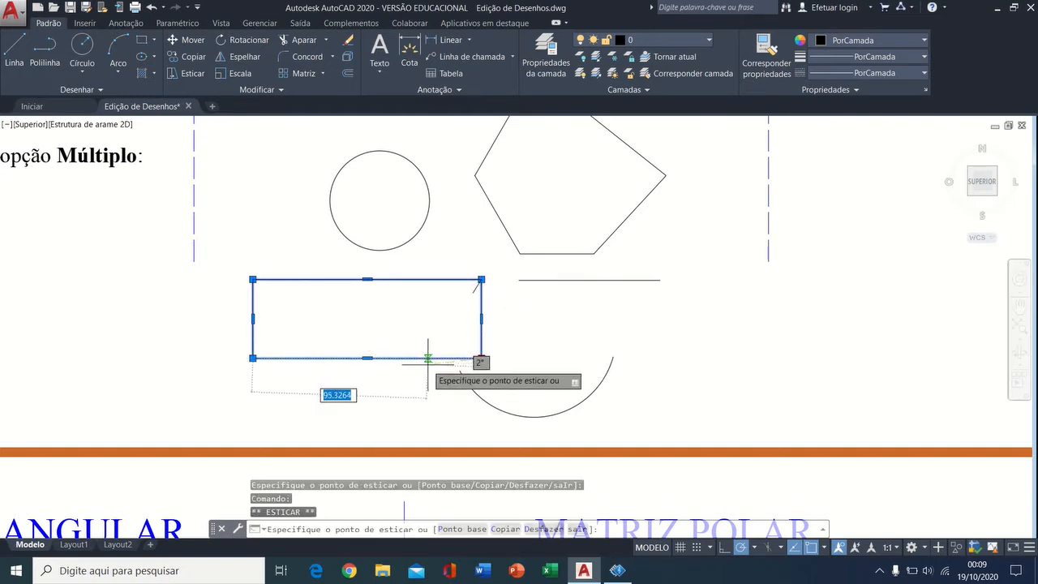
pyautogui.press('Escape')
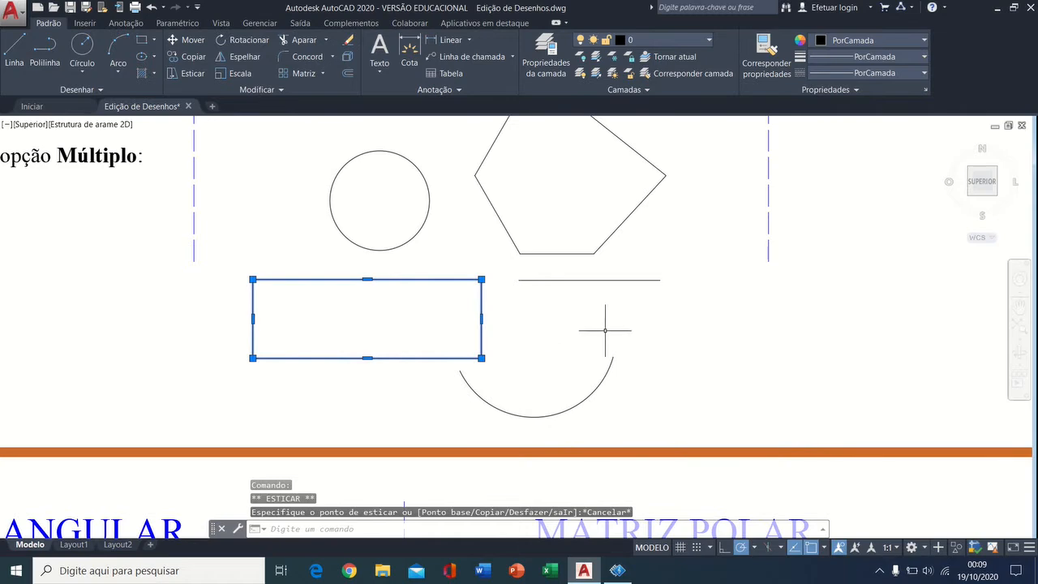
pyautogui.moveTo(680, 297); pyautogui.dragTo(581, 380, button='middle')
pyautogui.press('Escape')
# Rotate the rectangle under ROTACIONAR 30 degrees counterclockwise about its lower-left corner, and undo the rotation.
pyautogui.scroll(2, 640, 354)
pyautogui.scroll(-4, 659, 333)
pyautogui.moveTo(724, 312)
pyautogui.mouseDown(button='middle')
pyautogui.moveTo(292, 428)
pyautogui.moveTo(227, 458)
pyautogui.mouseUp(button='middle')
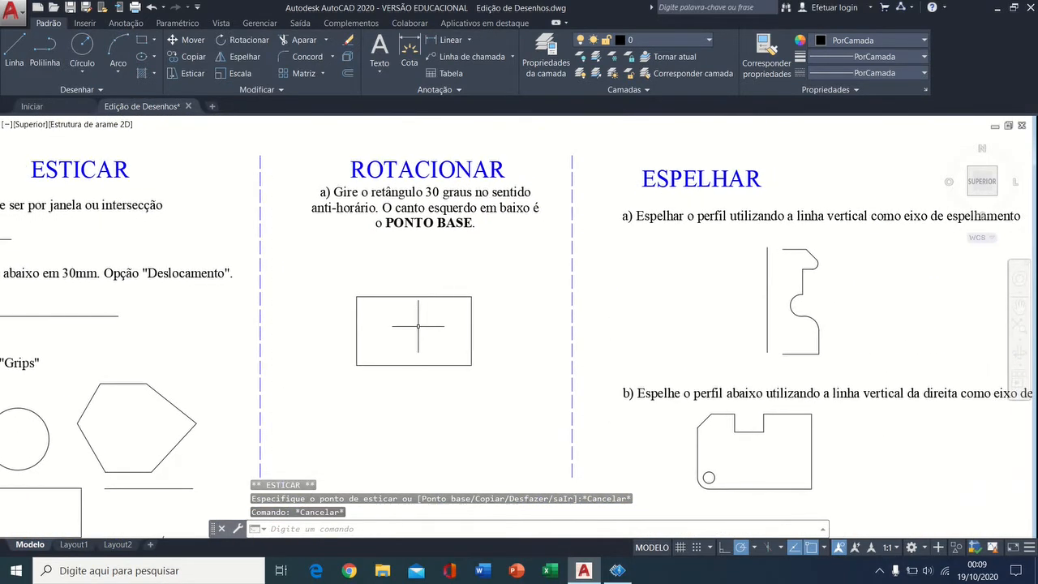
pyautogui.click(238, 41)
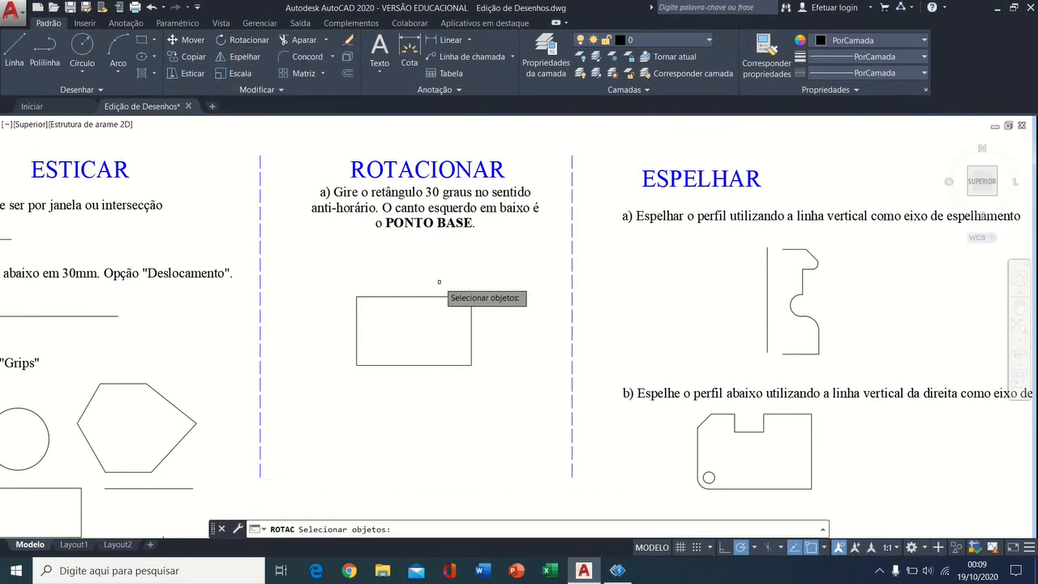
pyautogui.click(443, 297)
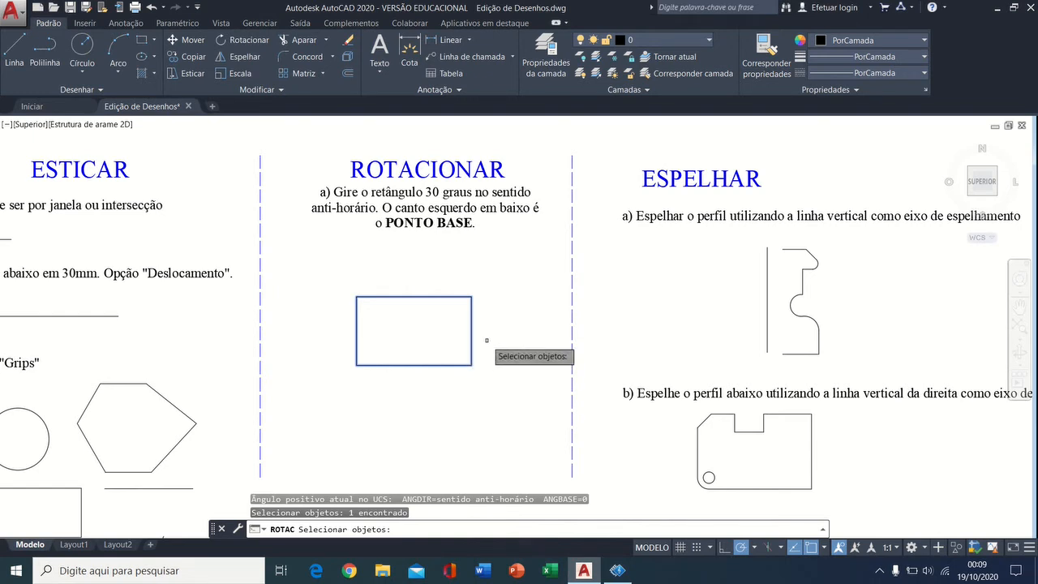
pyautogui.press('Return')
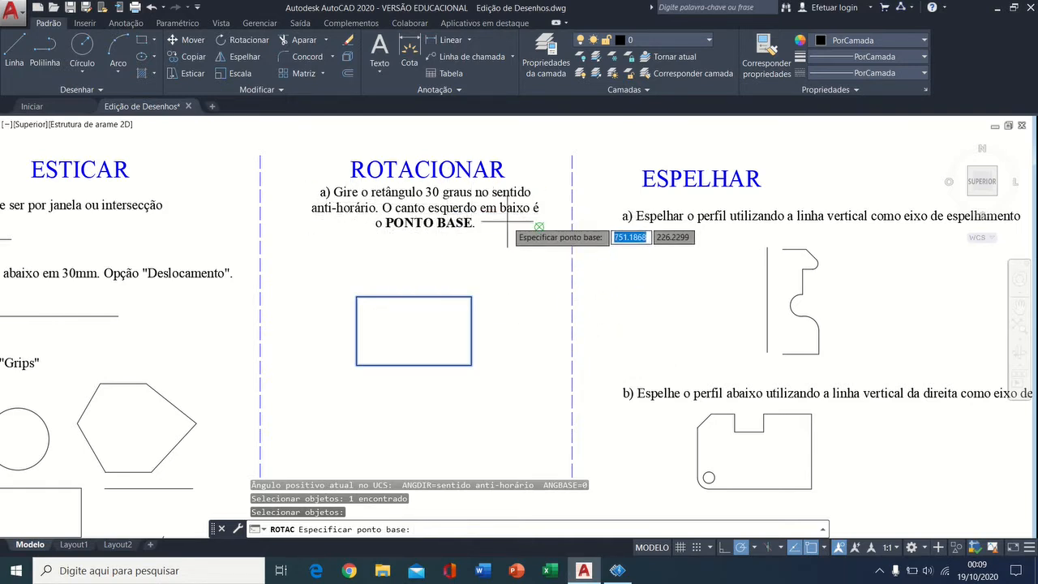
pyautogui.click(356, 365)
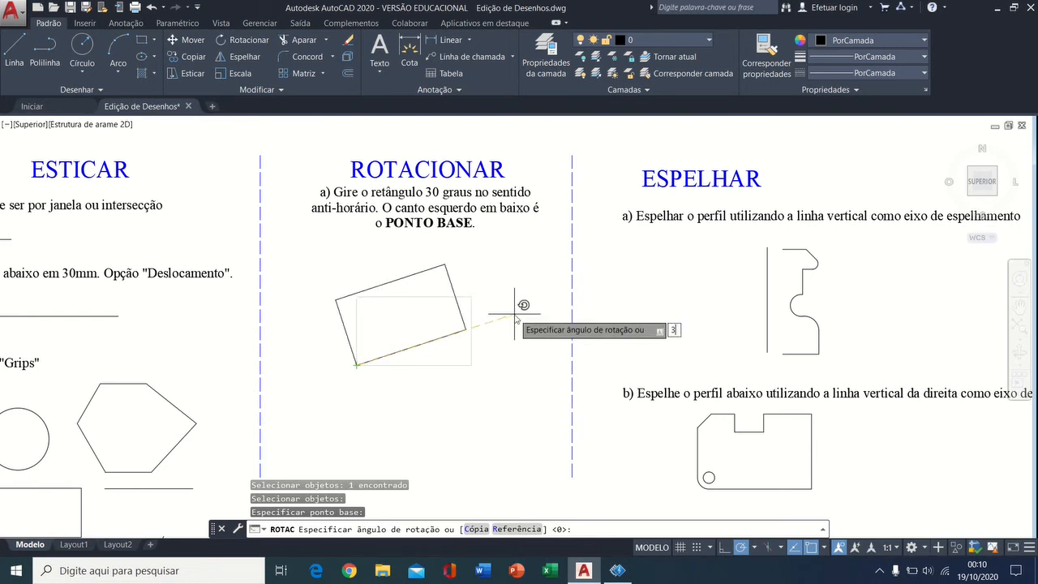
pyautogui.press('Return')
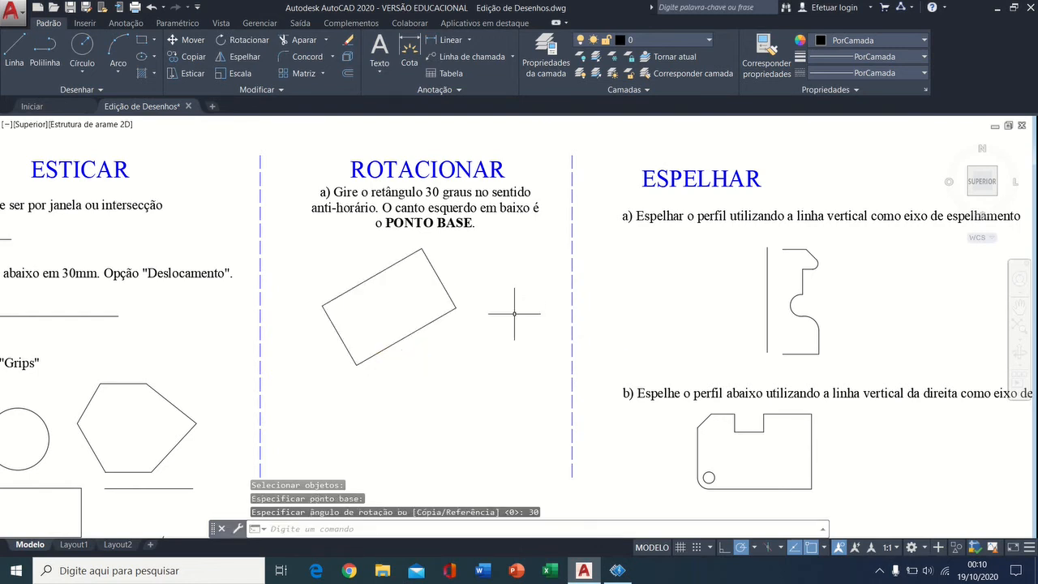
pyautogui.hotkey('ctrl', 'z')
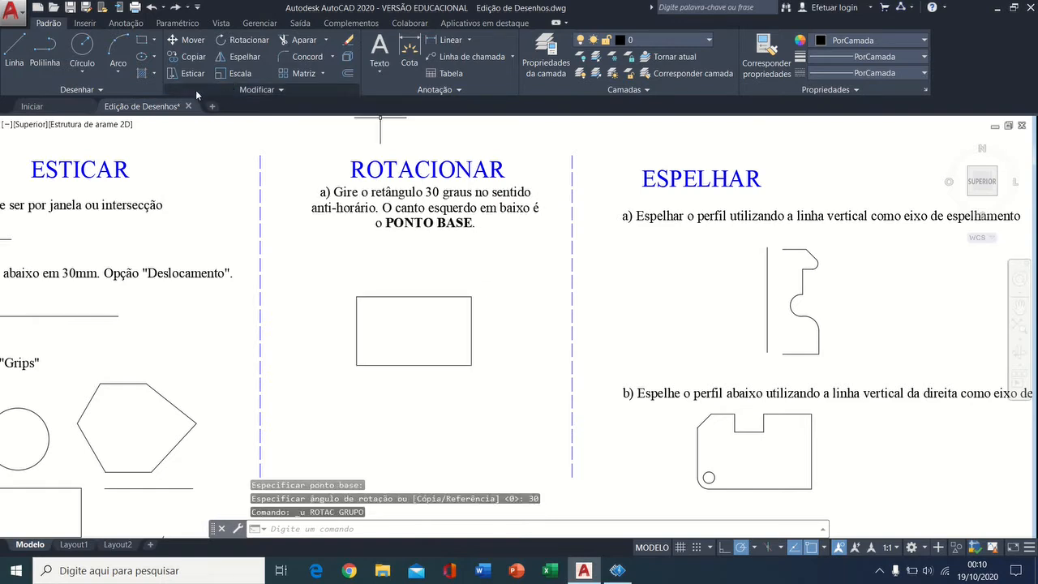
# Rotate the rectangle under ROTACIONAR by -30 degrees (clockwise) about its lower-left corner.
pyautogui.click(241, 40)
pyautogui.click(513, 332)
pyautogui.click(357, 378)
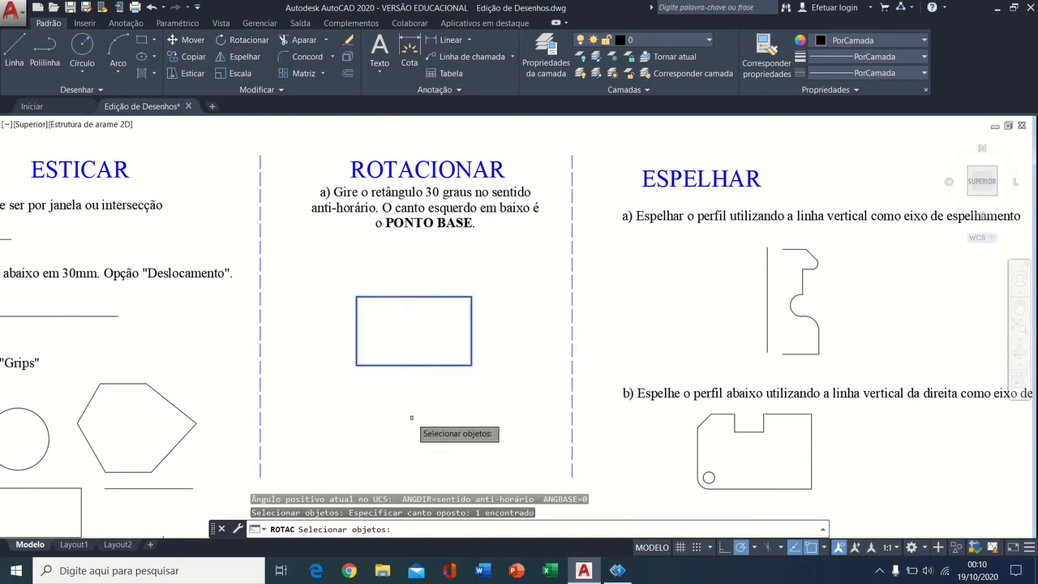
pyautogui.press('Return')
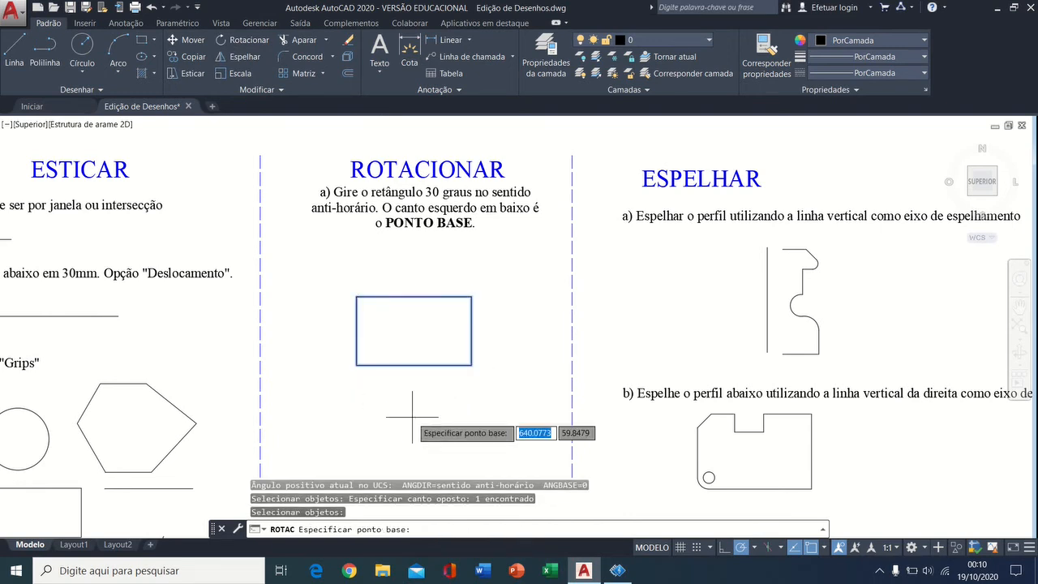
pyautogui.click(357, 365)
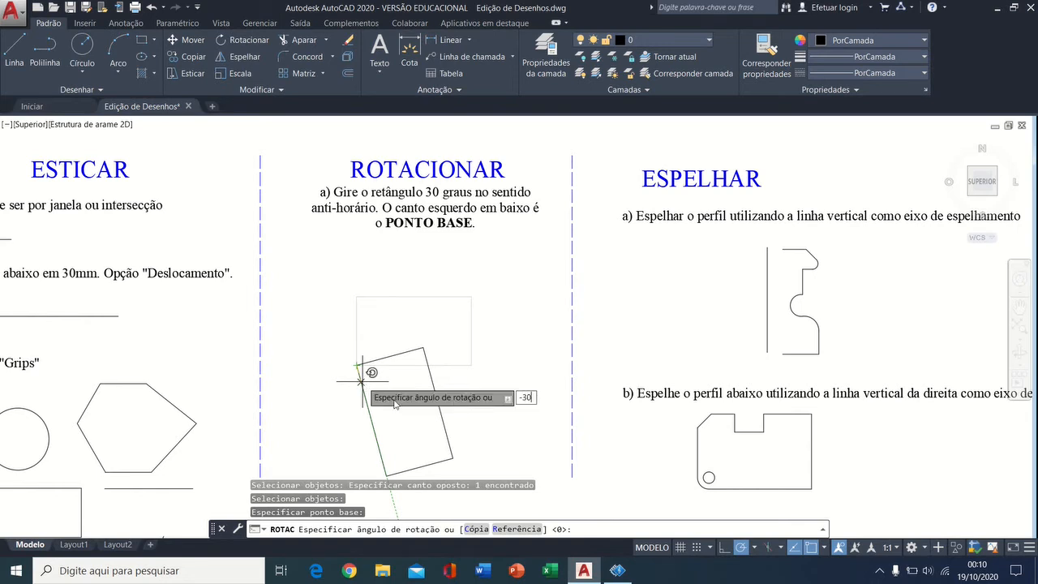
pyautogui.press('Return')
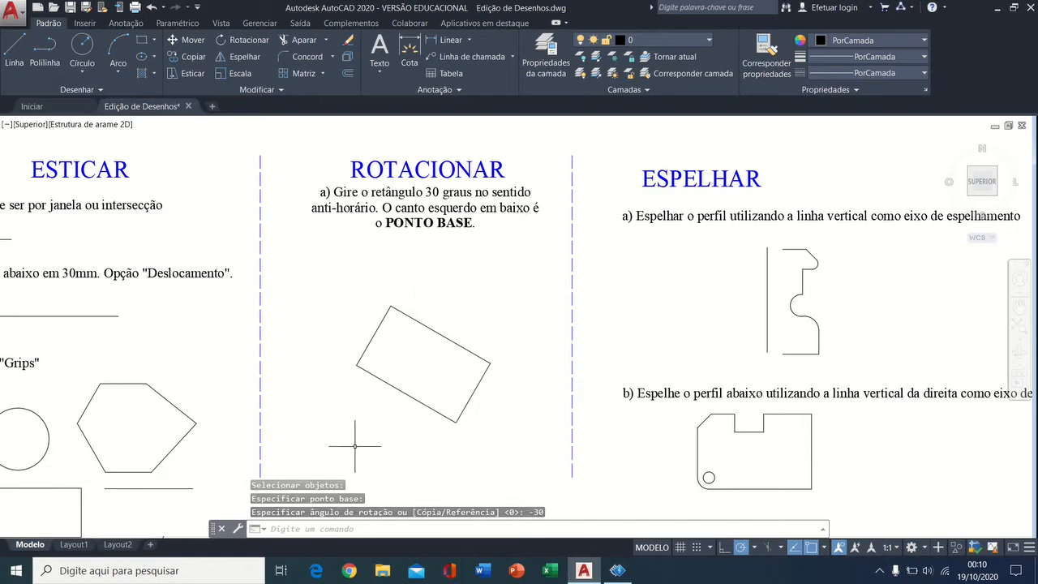
# Mirror the whole open profile of ESPELHAR exercise a) across the vertical line beside it, keeping the source objects.
pyautogui.moveTo(653, 343); pyautogui.dragTo(306, 331, button='middle')
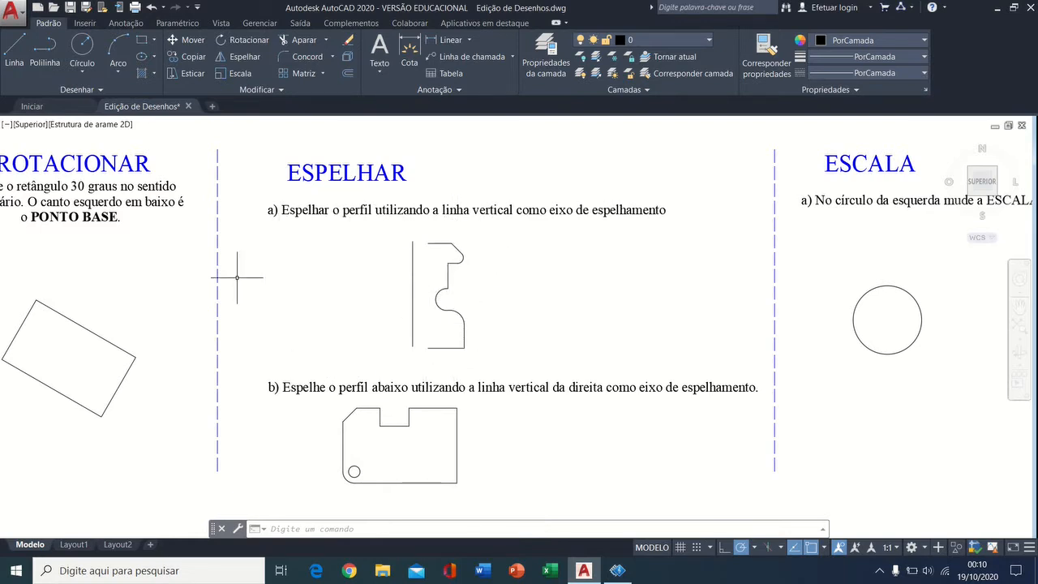
pyautogui.click(227, 57)
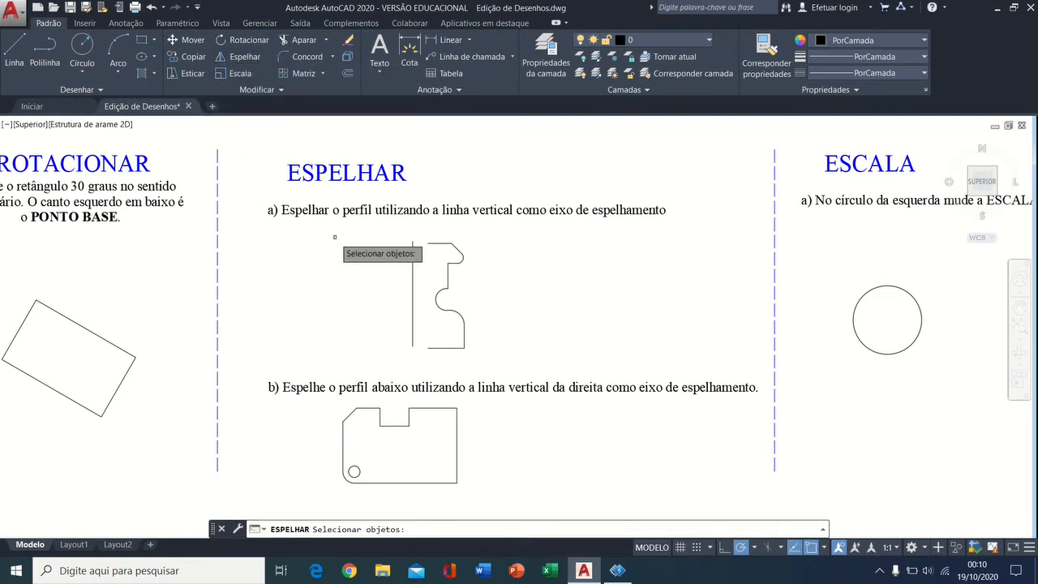
pyautogui.click(448, 348)
pyautogui.click(463, 338)
pyautogui.click(462, 315)
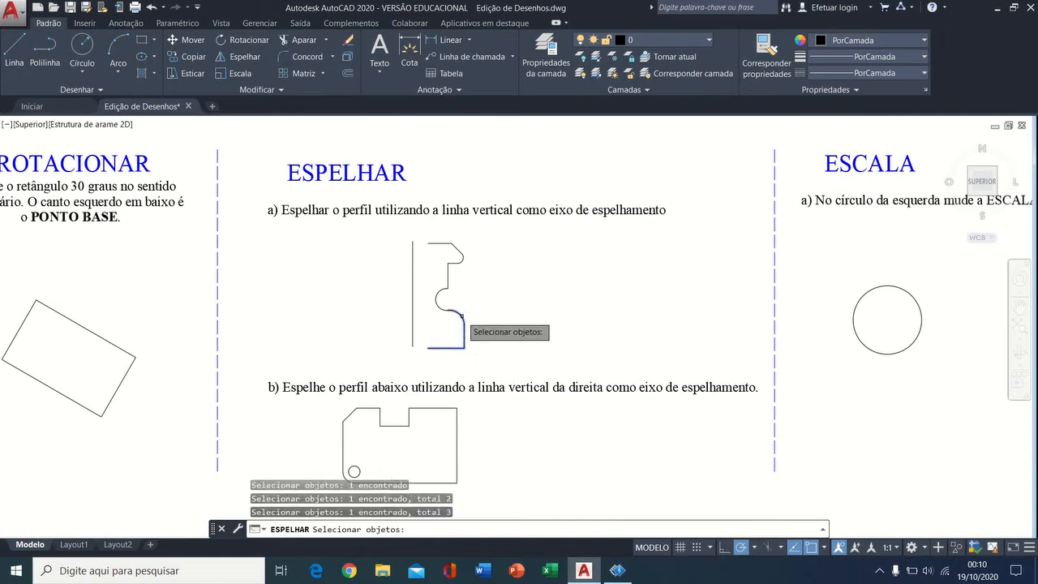
pyautogui.click(448, 311)
pyautogui.click(449, 276)
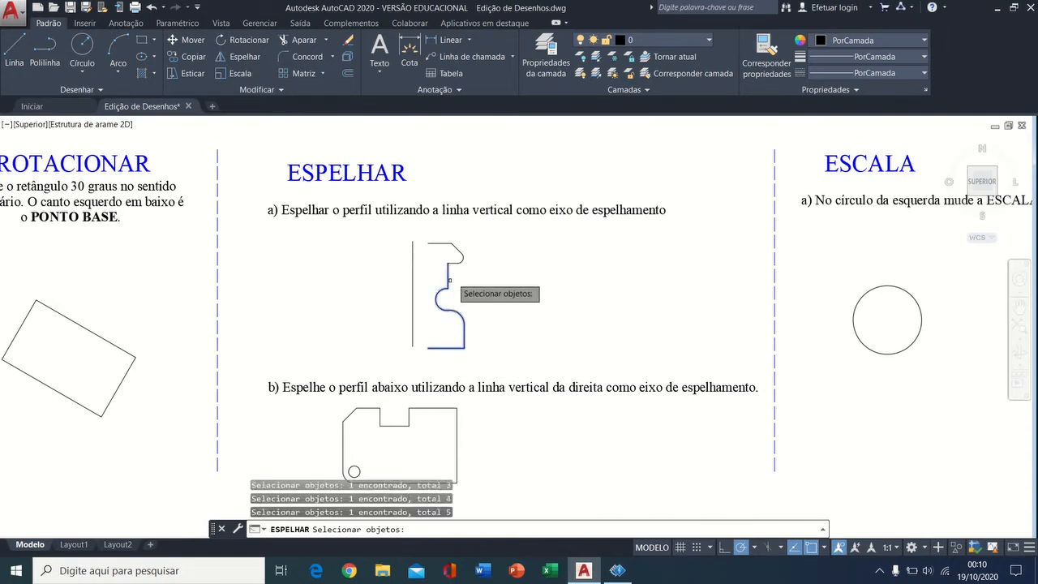
pyautogui.click(475, 231)
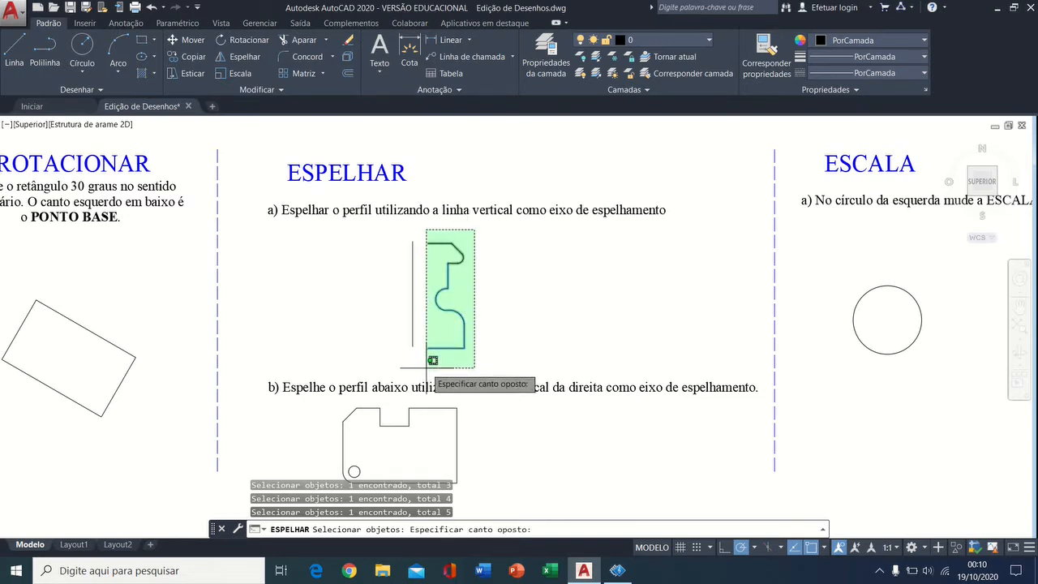
pyautogui.click(432, 360)
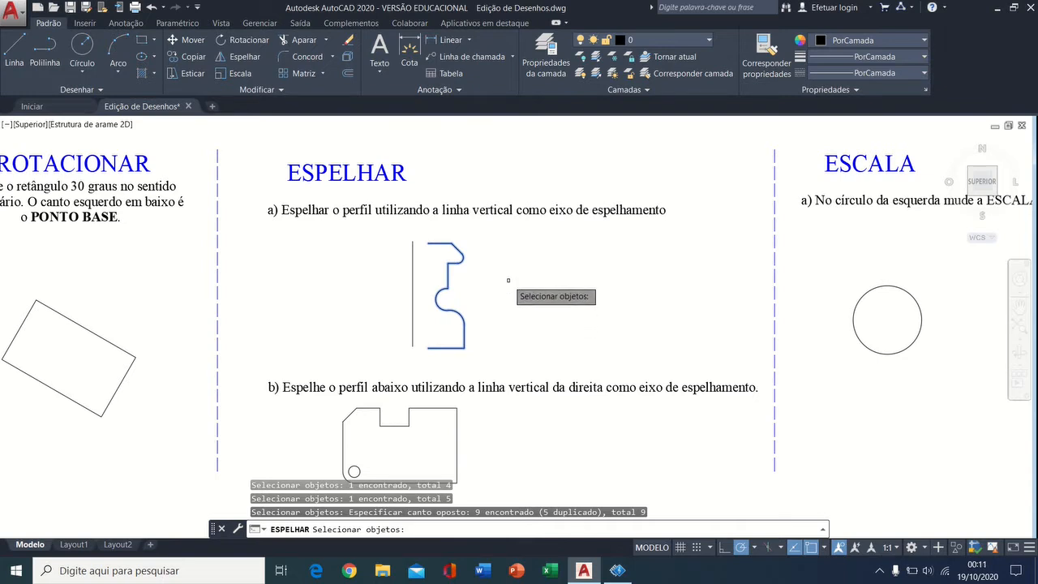
pyautogui.press('Return')
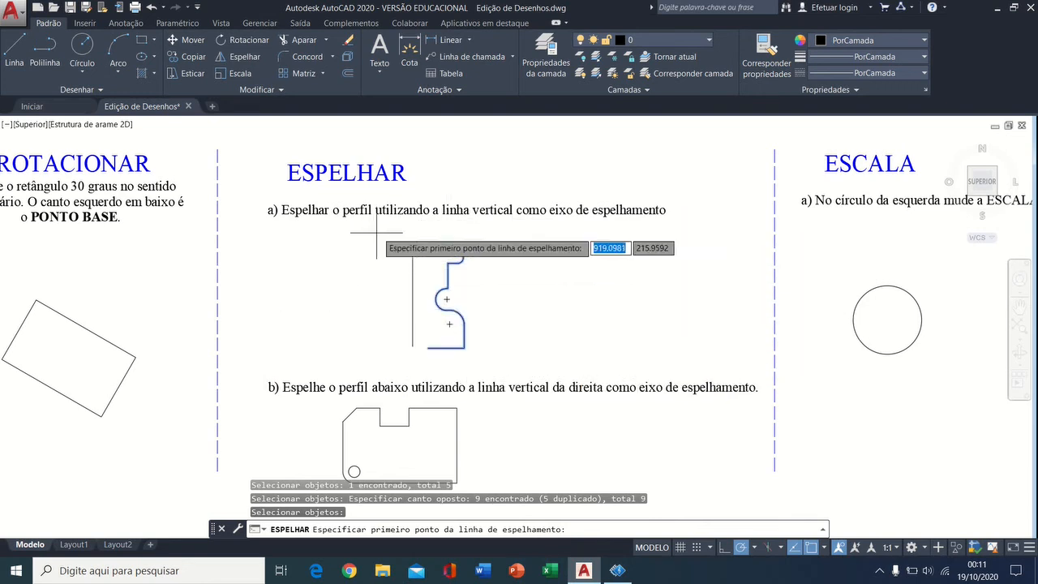
pyautogui.click(413, 347)
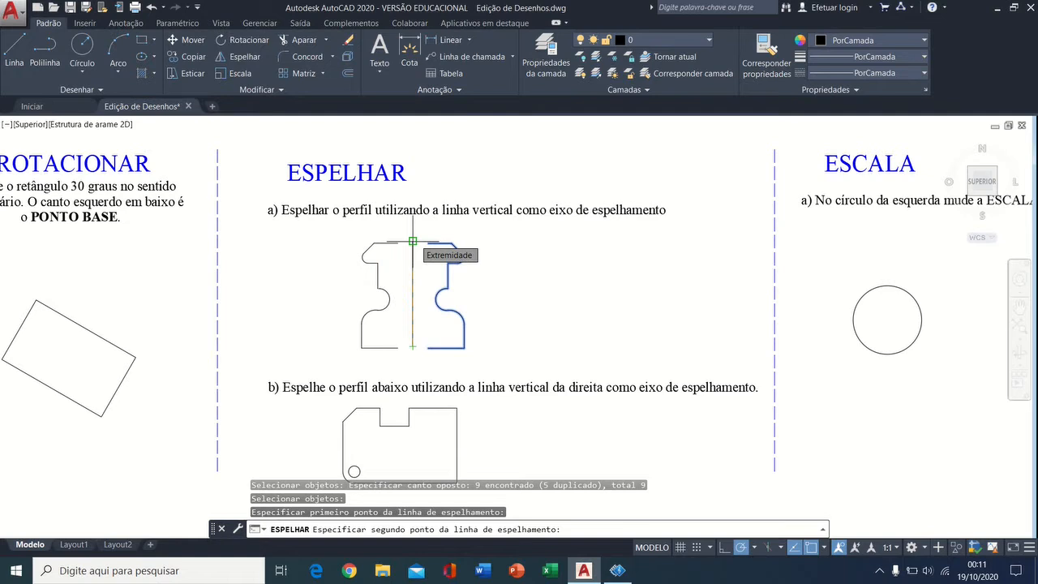
pyautogui.click(413, 241)
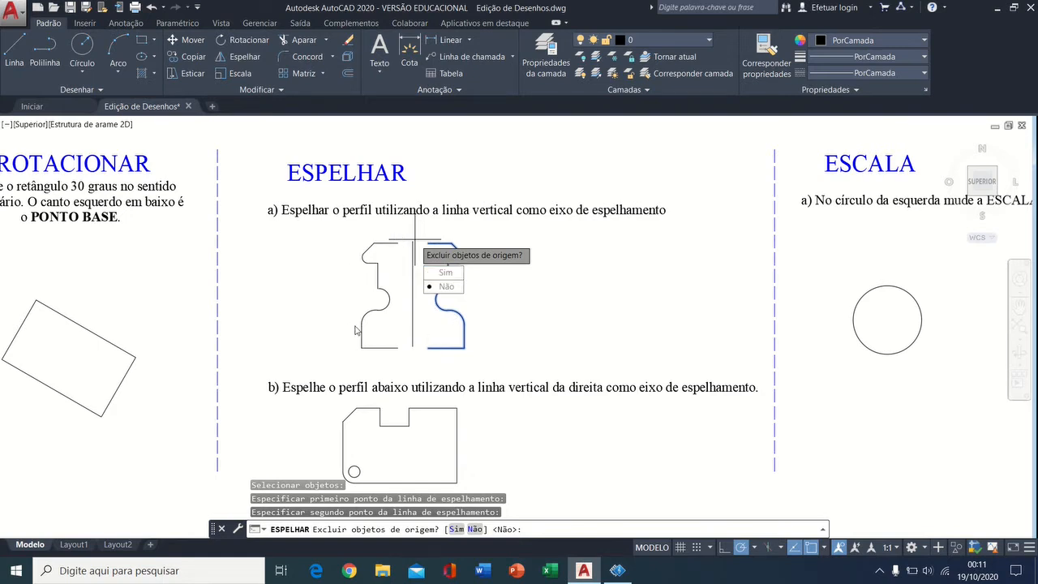
pyautogui.click(446, 287)
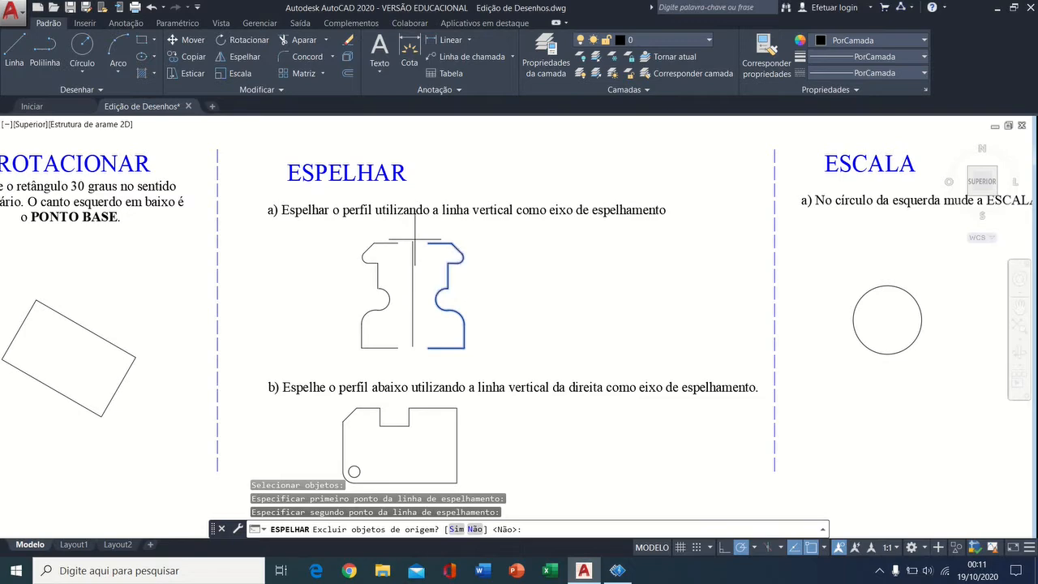
# Mirror the notched profile with its circle in ESPELHAR exercise b) across its right vertical edge, keeping the source objects.
pyautogui.moveTo(549, 389)
pyautogui.mouseDown(button='middle')
pyautogui.moveTo(513, 305)
pyautogui.moveTo(506, 250)
pyautogui.mouseUp(button='middle')
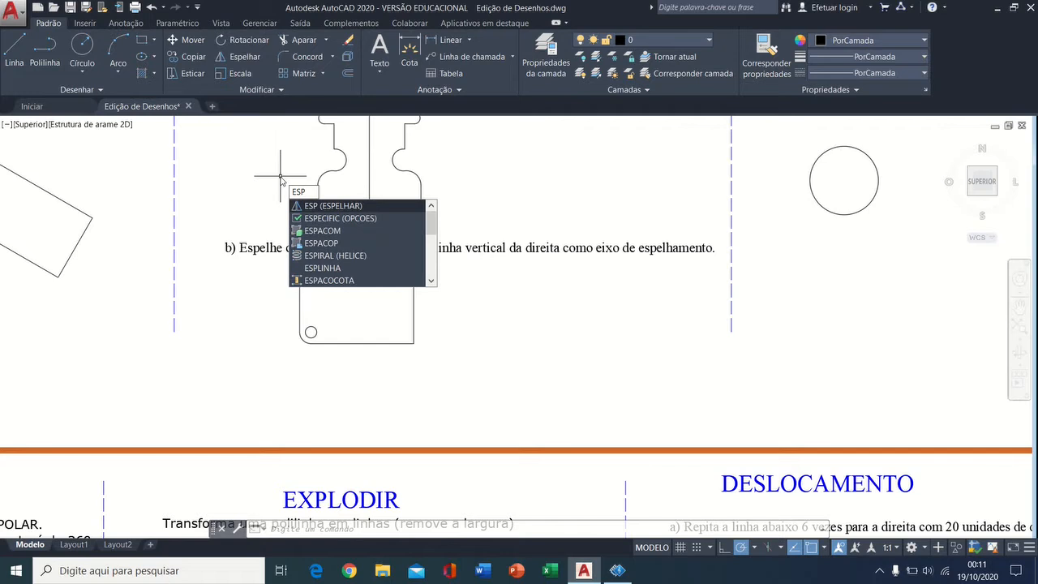
pyautogui.press('Return')
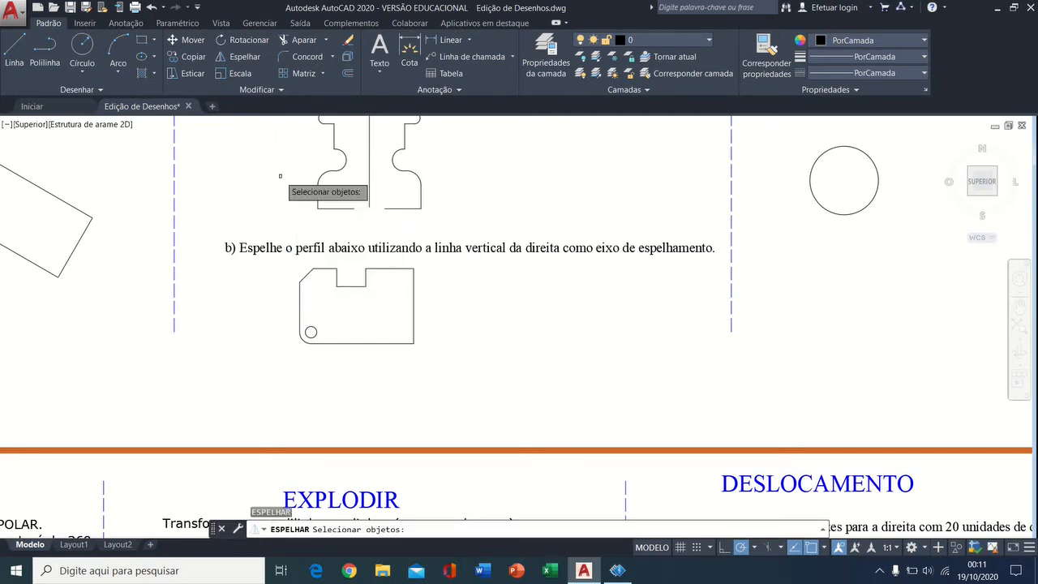
pyautogui.click(423, 262)
pyautogui.click(295, 349)
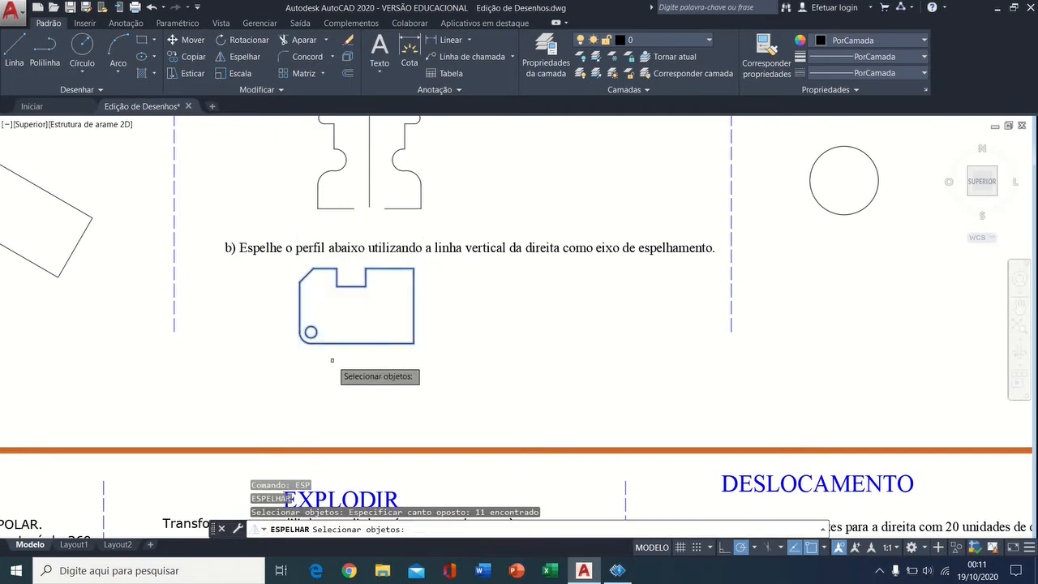
pyautogui.press('Return')
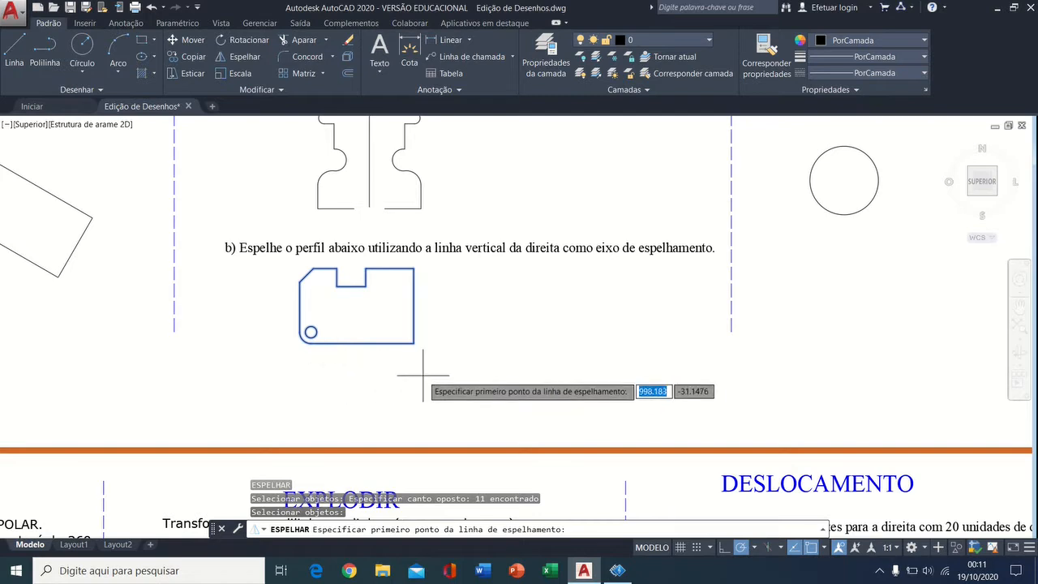
pyautogui.click(412, 344)
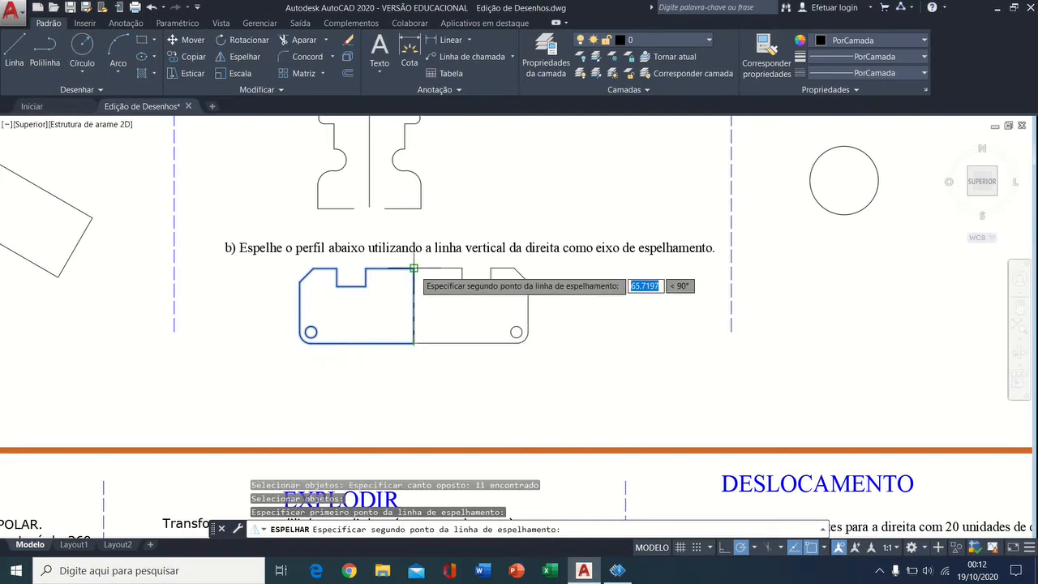
pyautogui.click(413, 268)
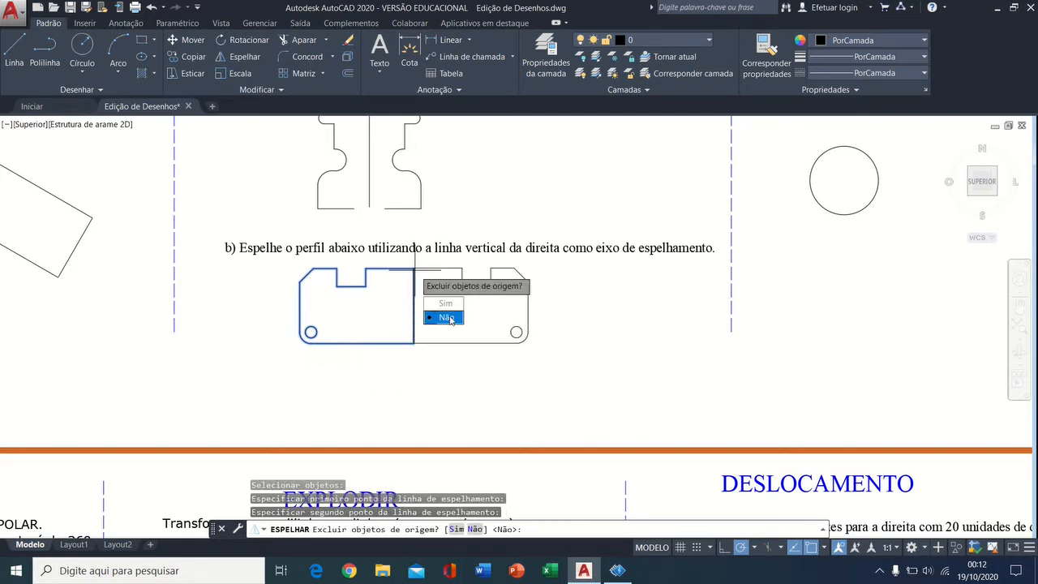
pyautogui.click(446, 318)
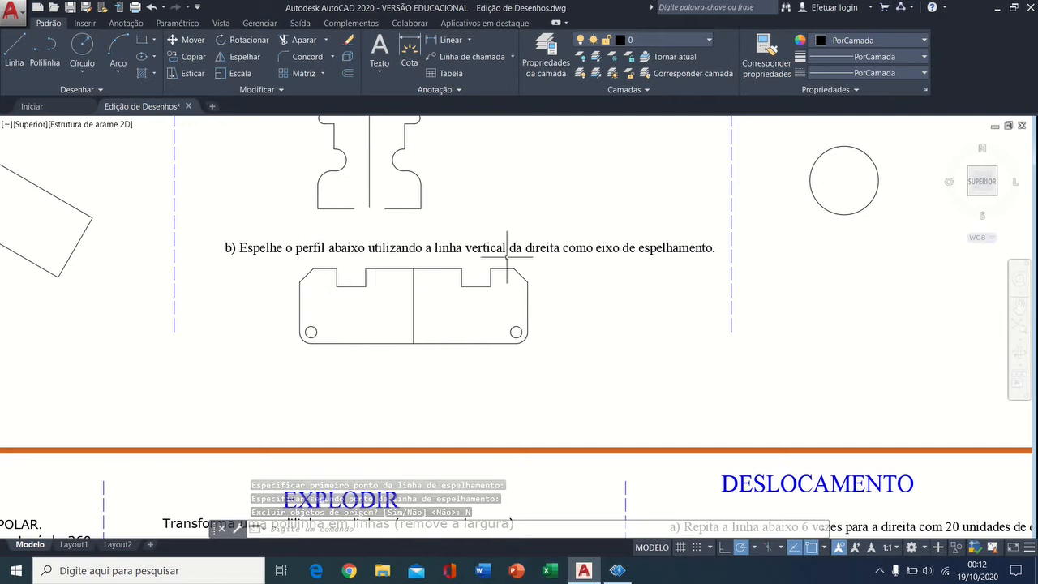
# Mirror both halves of the notched profile downward across their horizontal bottom edge, keeping the source objects.
pyautogui.rightClick(576, 290)
pyautogui.click(580, 293)
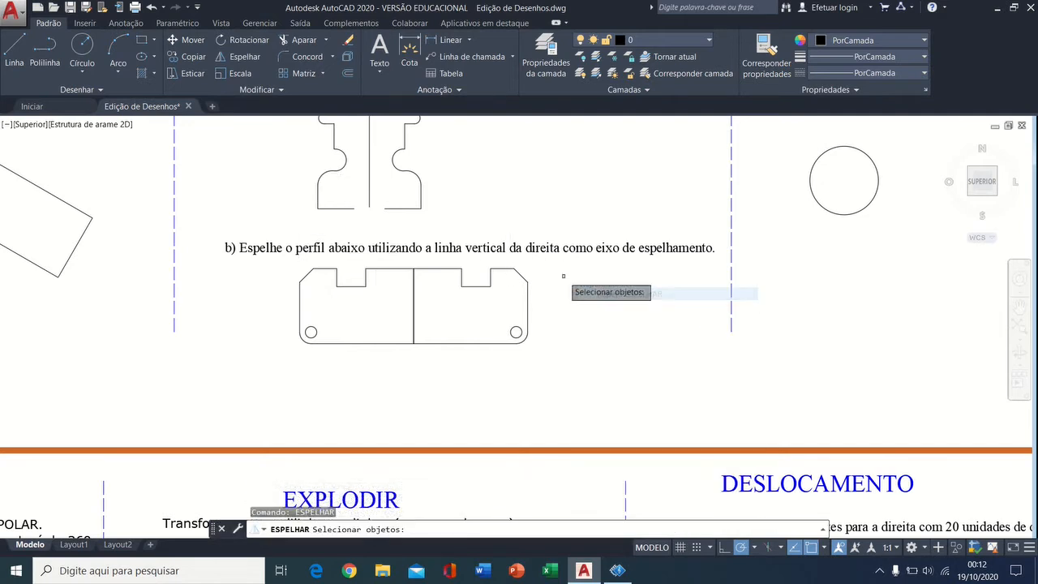
pyautogui.click(560, 280)
pyautogui.click(275, 350)
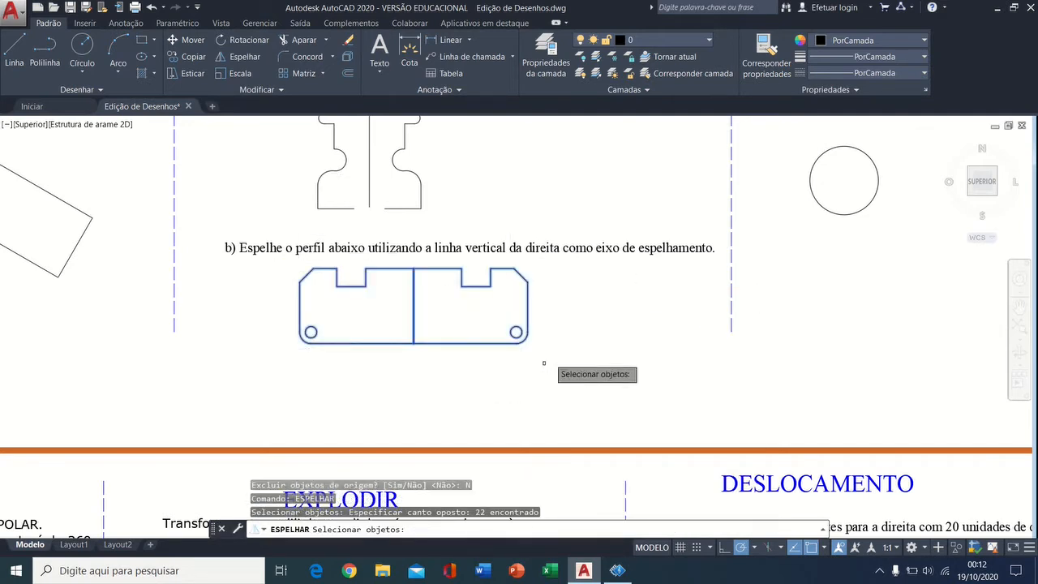
pyautogui.press('Return')
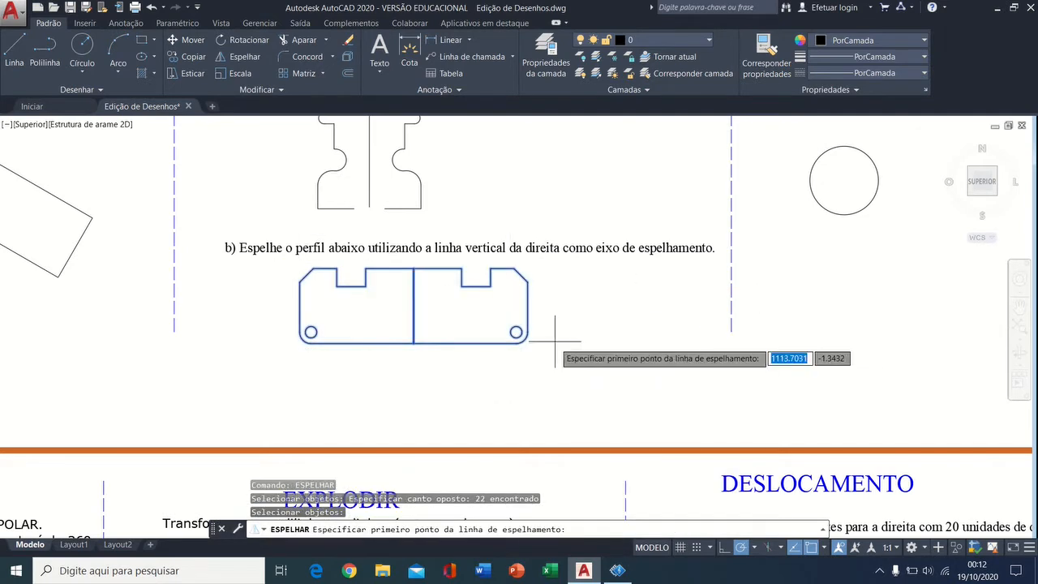
pyautogui.click(329, 343)
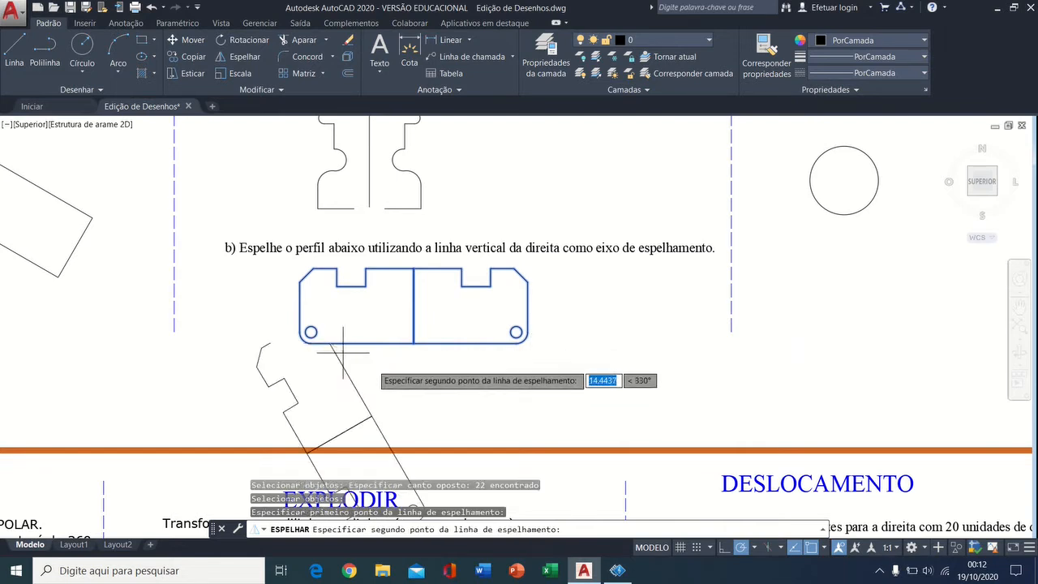
pyautogui.click(484, 344)
pyautogui.click(513, 390)
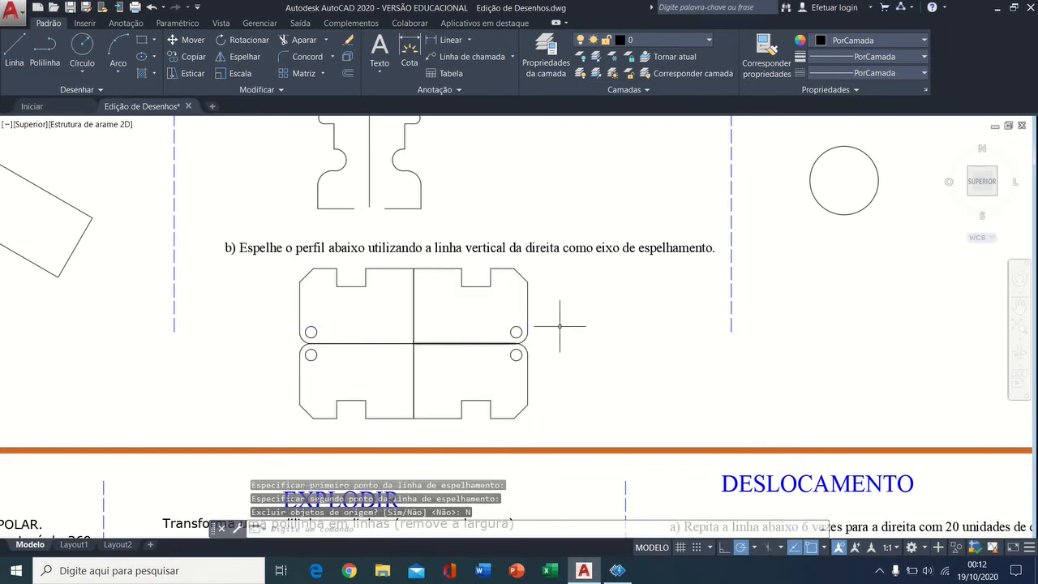
# Scale the left circle under ESCALA by a factor of 0.5 about its center, and undo the scaling.
pyautogui.moveTo(633, 350)
pyautogui.mouseDown(button='middle')
pyautogui.moveTo(479, 413)
pyautogui.moveTo(618, 454)
pyautogui.mouseUp(button='middle')
pyautogui.moveTo(835, 318)
pyautogui.mouseDown(button='middle')
pyautogui.moveTo(639, 302)
pyautogui.moveTo(496, 378)
pyautogui.moveTo(396, 398)
pyautogui.moveTo(353, 370)
pyautogui.mouseUp(button='middle')
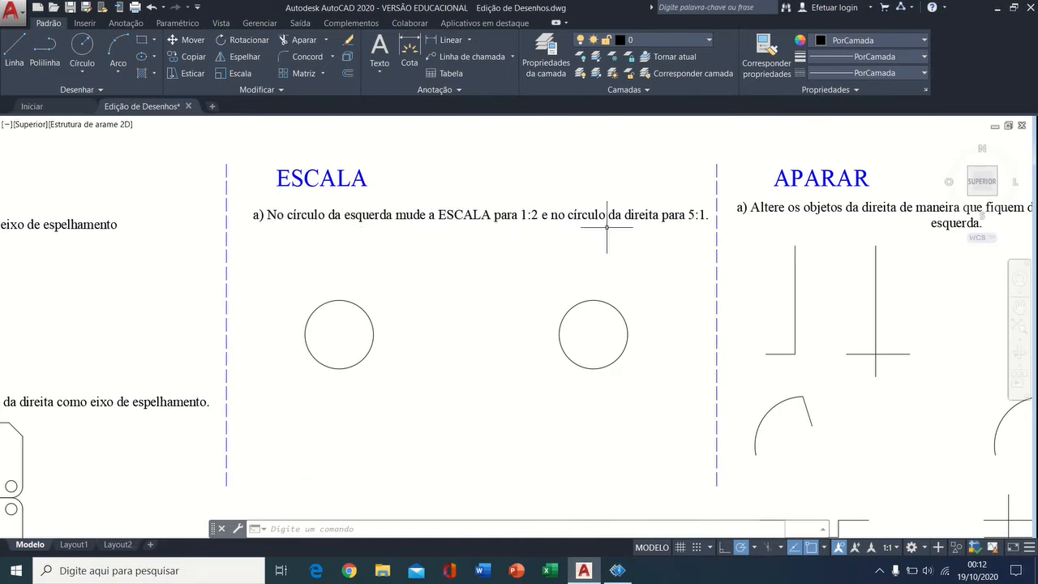
pyautogui.moveTo(431, 338); pyautogui.dragTo(465, 313, button='middle')
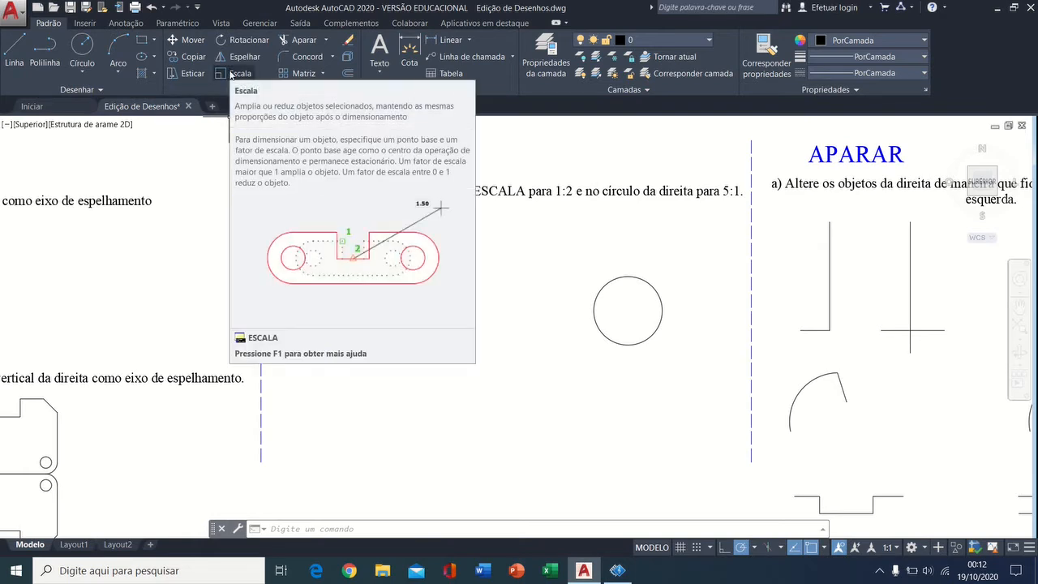
pyautogui.click(235, 74)
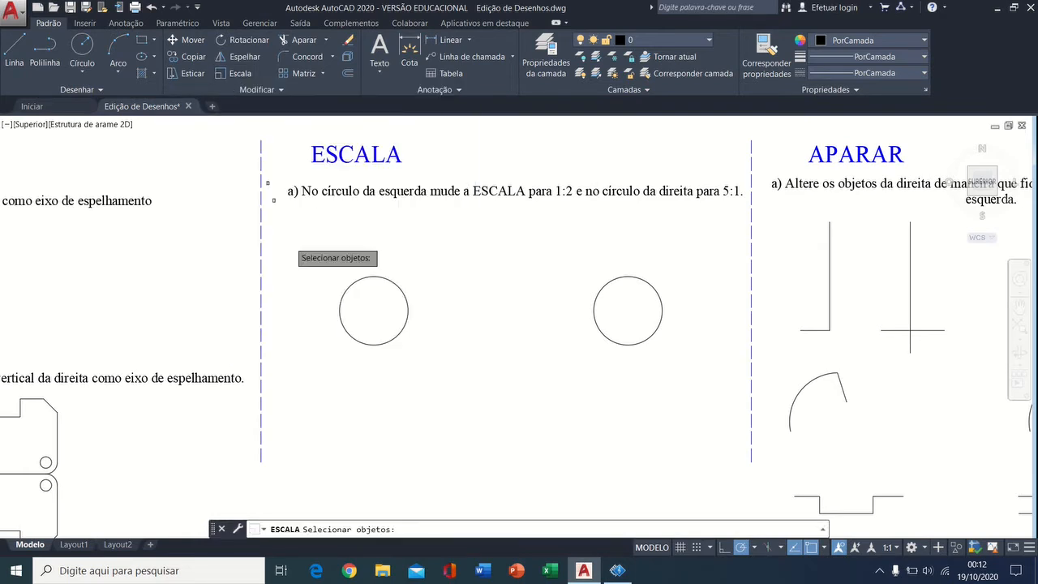
pyautogui.click(404, 287)
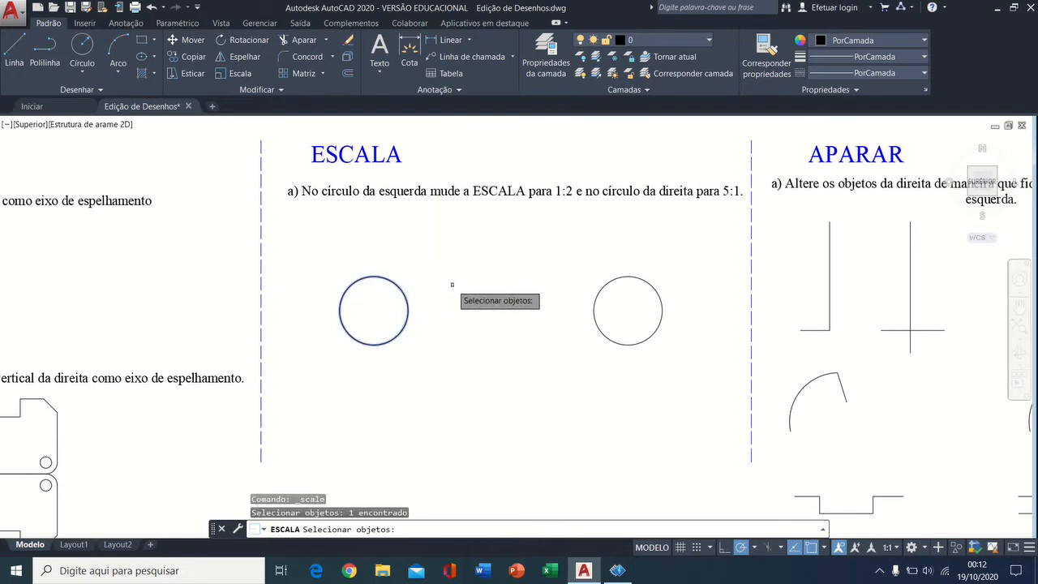
pyautogui.press('Return')
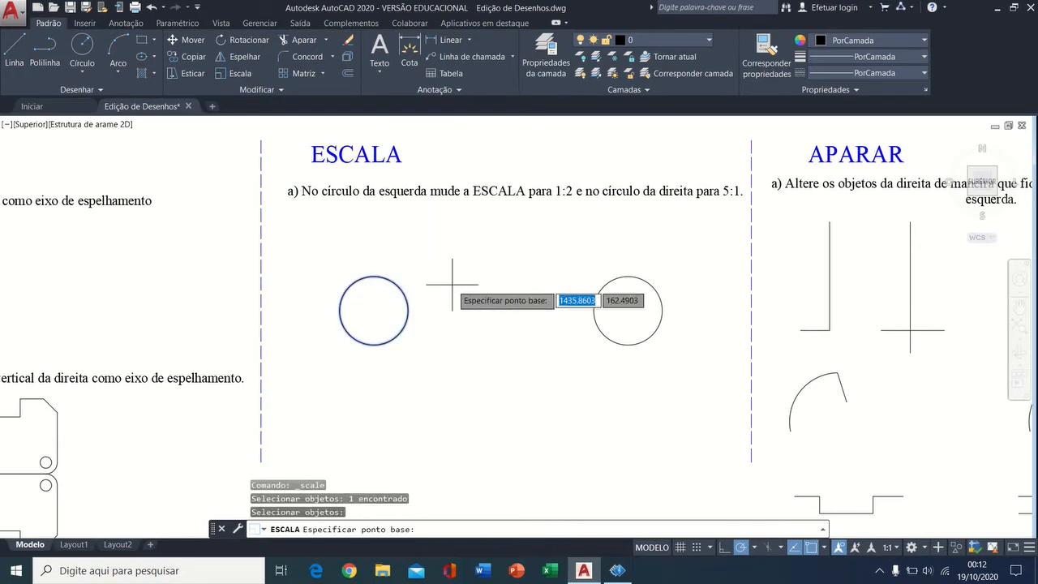
pyautogui.click(374, 310)
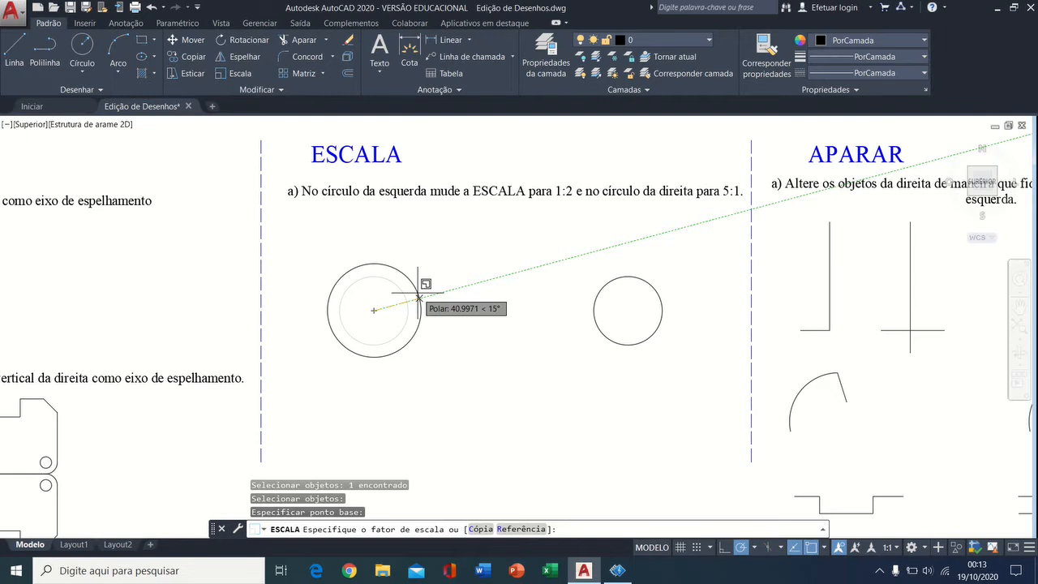
pyautogui.write('0.5')
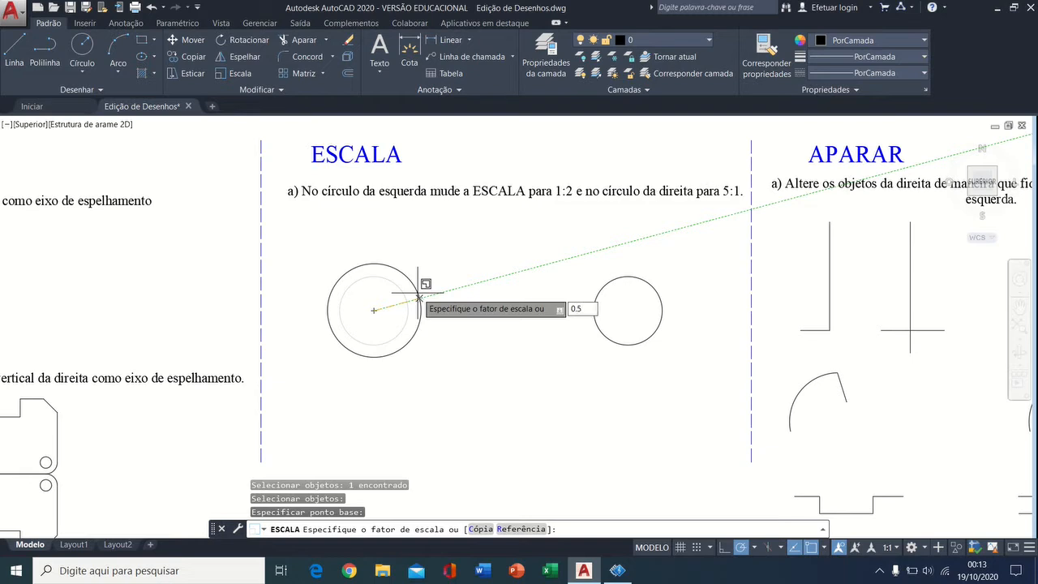
pyautogui.press('Return')
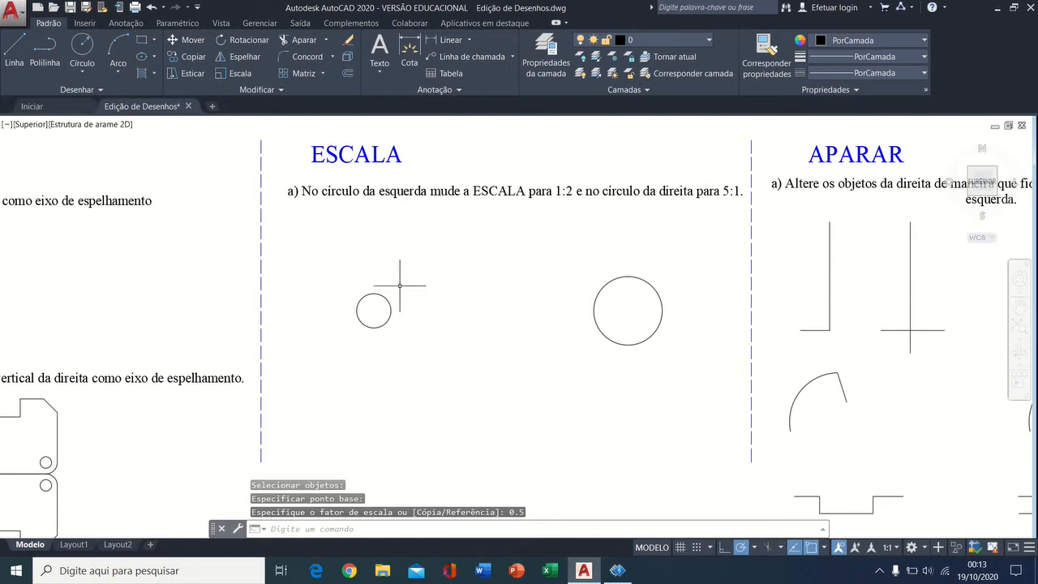
pyautogui.hotkey('ctrl', 'z')
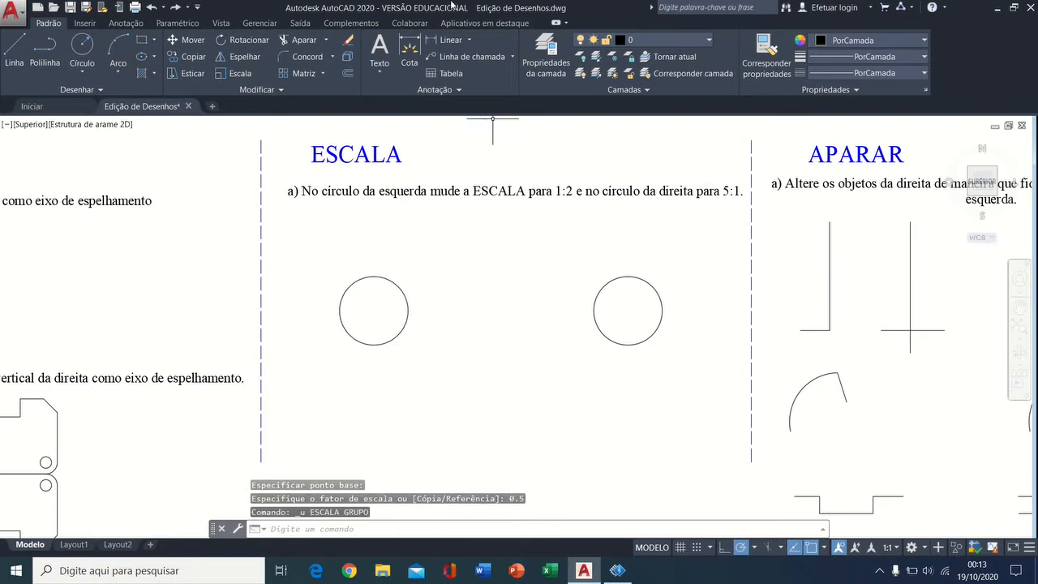
# Add a diameter dimension to the left circle under ESCALA, placing its text just outside the circle's upper right.
pyautogui.click(469, 40)
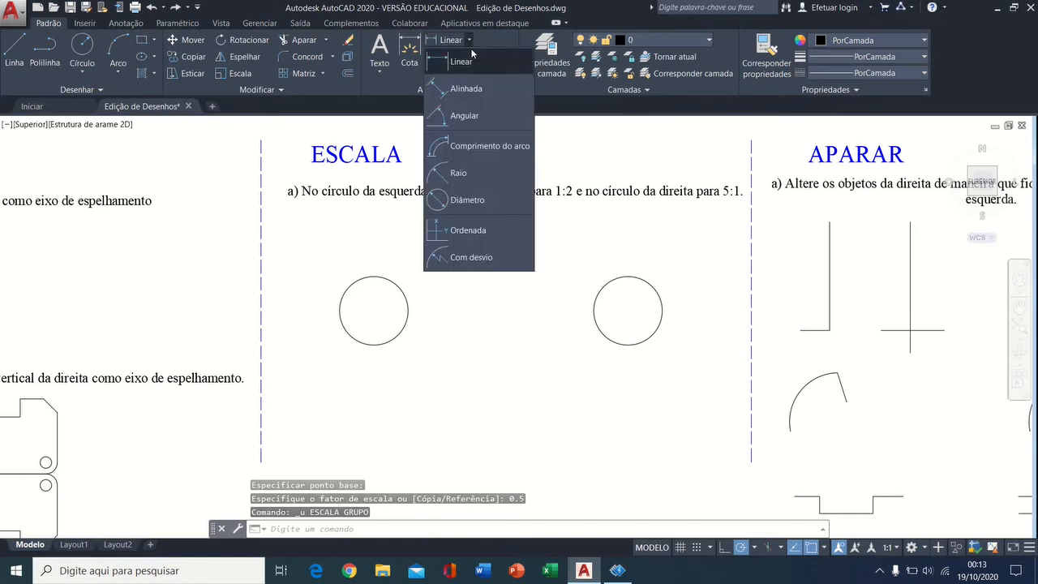
pyautogui.click(465, 200)
pyautogui.click(403, 297)
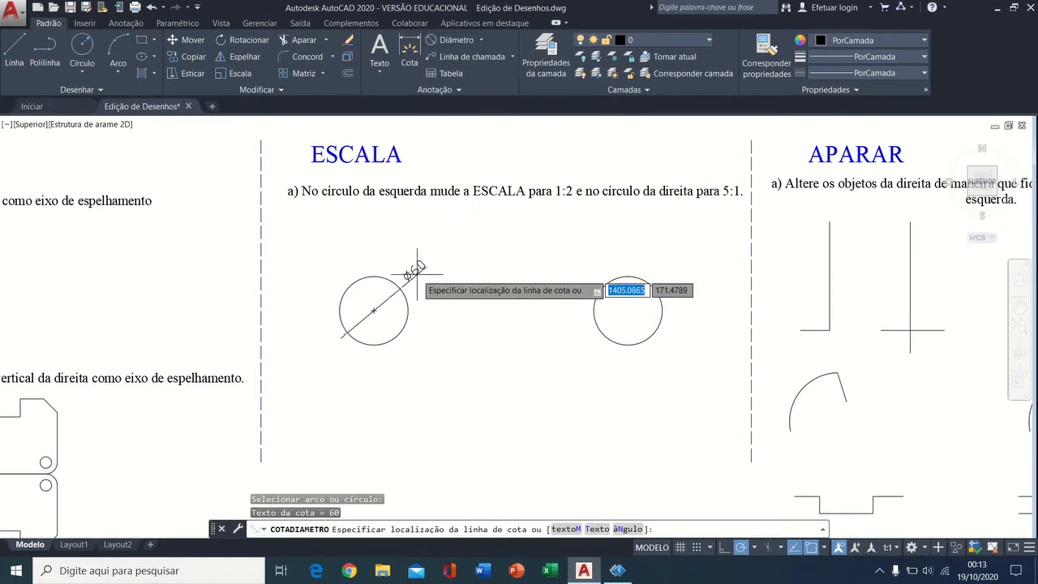
pyautogui.click(421, 269)
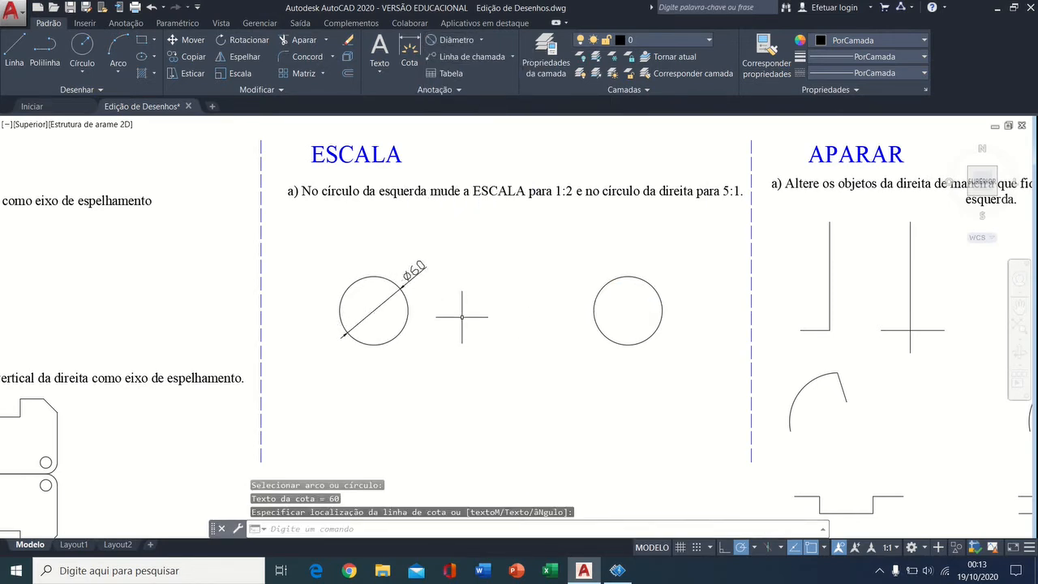
# Scale the left circle together with its diameter dimension by a factor of 0.5 about the circle's center.
pyautogui.click(237, 73)
pyautogui.click(472, 245)
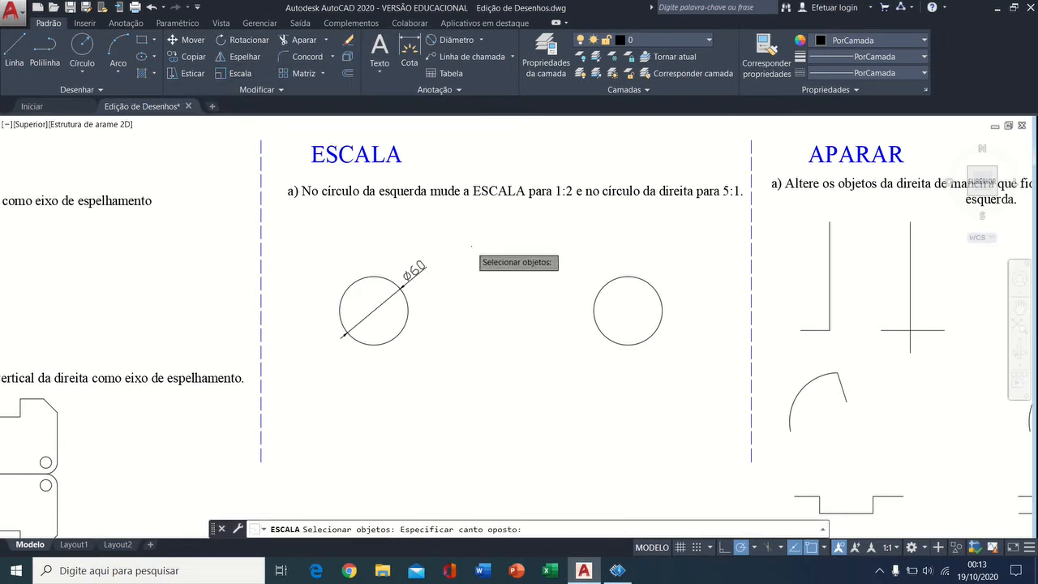
pyautogui.click(276, 393)
pyautogui.press('Return')
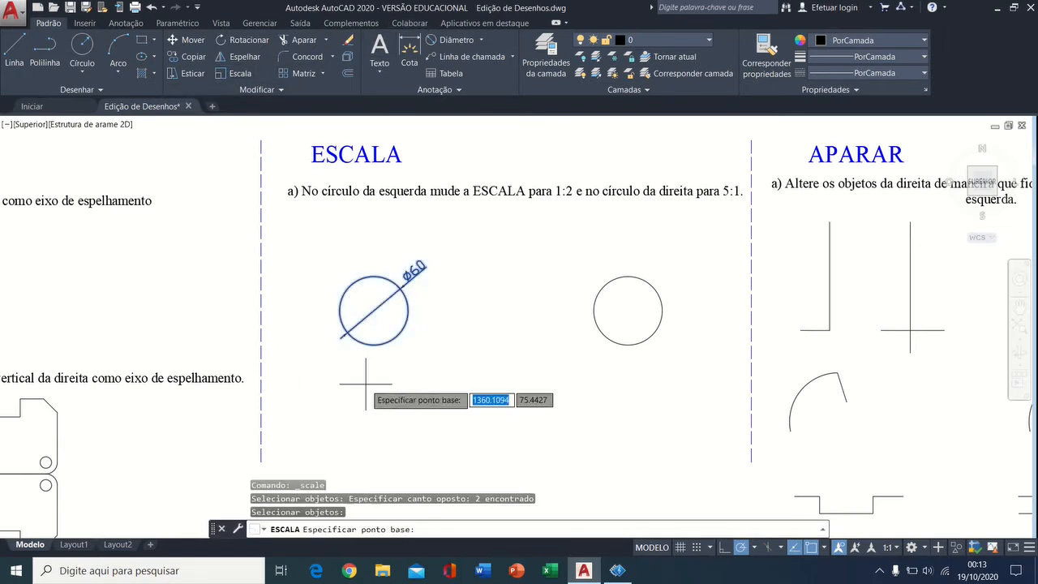
pyautogui.click(374, 311)
pyautogui.write('0')
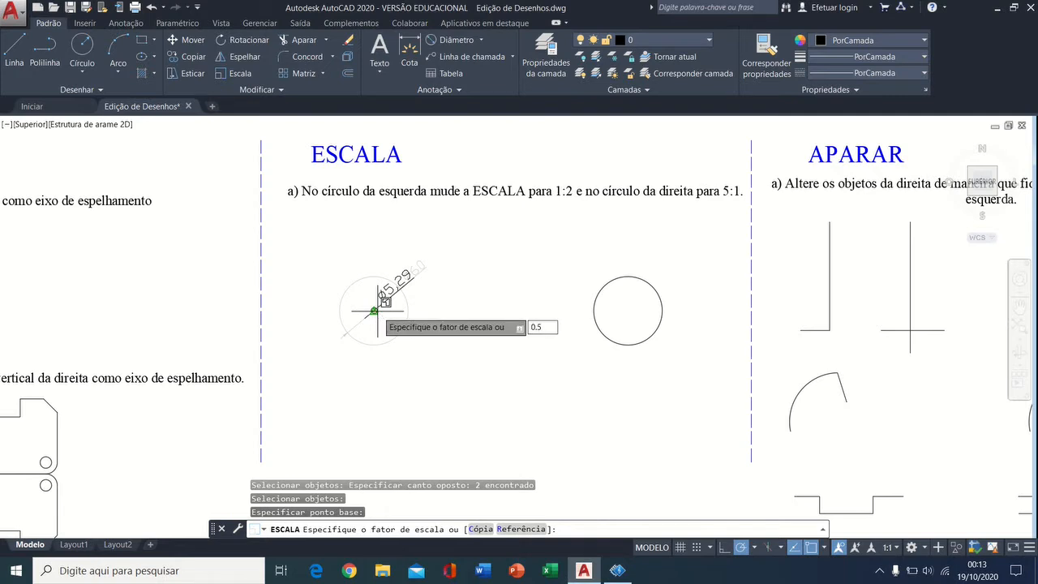
pyautogui.write('.5')
pyautogui.press('Return')
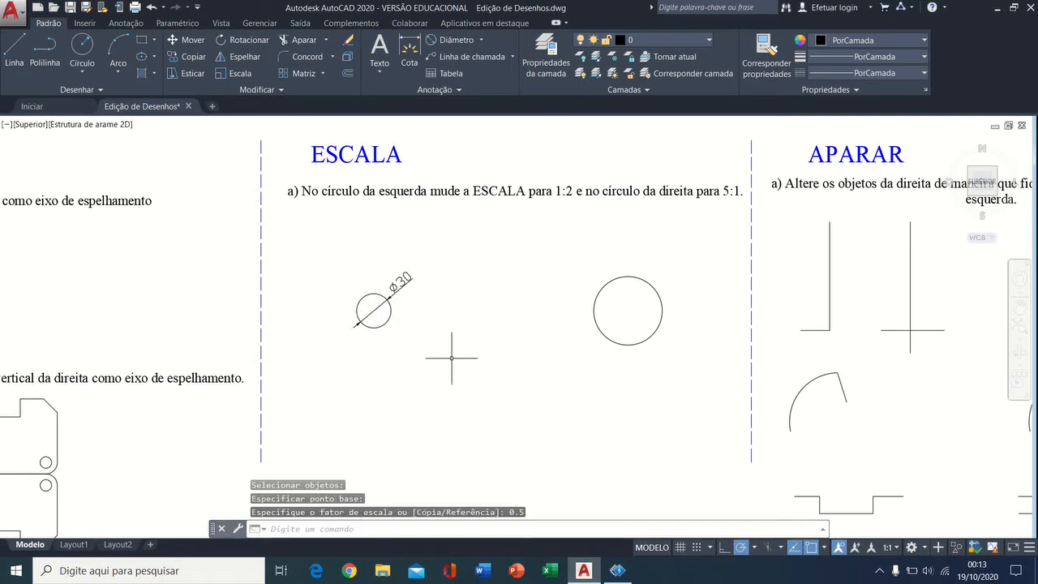
# Scale the right circle under ESCALA by a factor of 5 about its center.
pyautogui.moveTo(514, 324); pyautogui.dragTo(428, 332, button='middle')
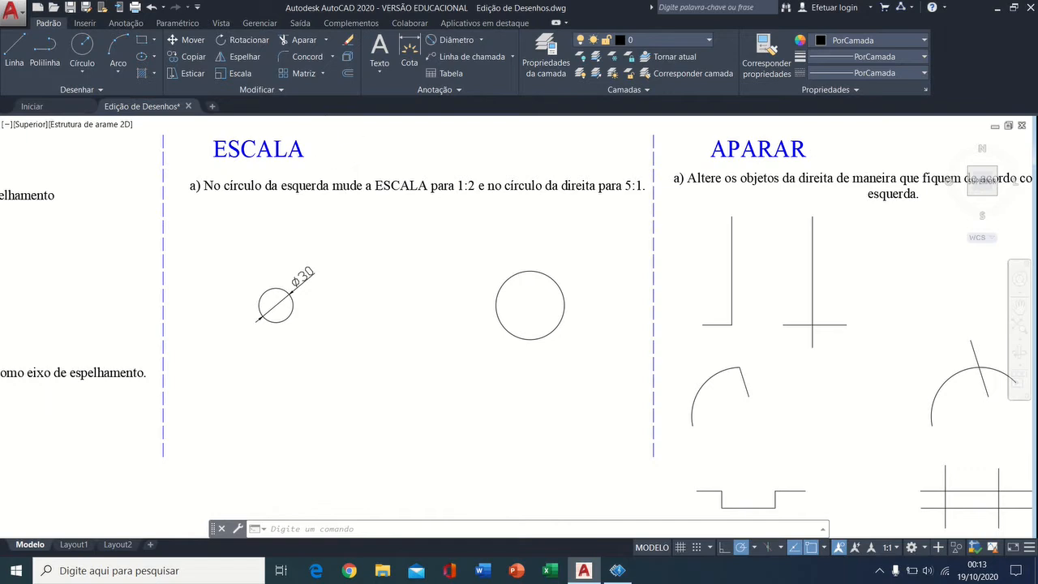
pyautogui.click(240, 73)
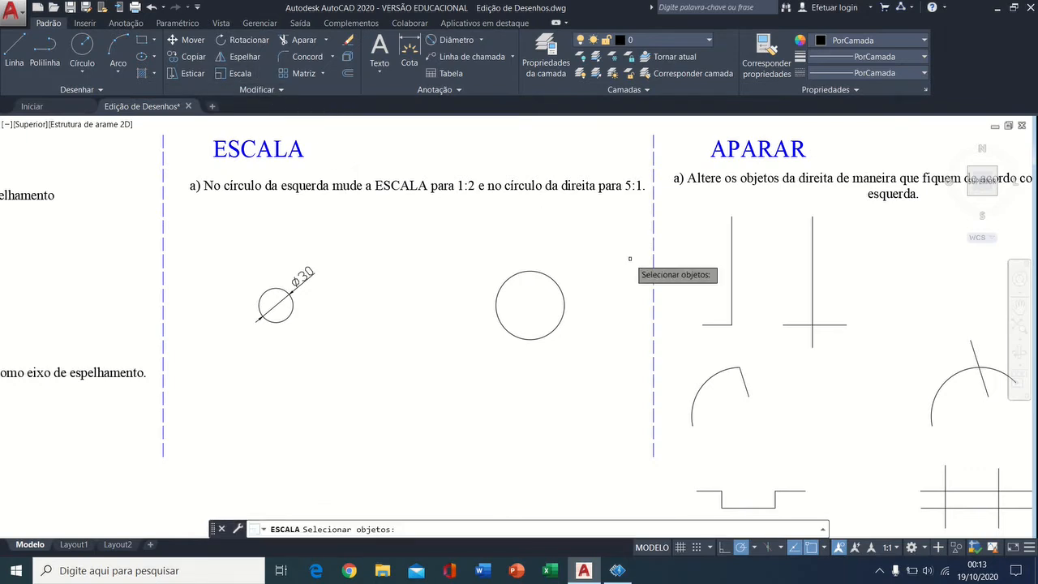
pyautogui.click(561, 284)
pyautogui.press('Return')
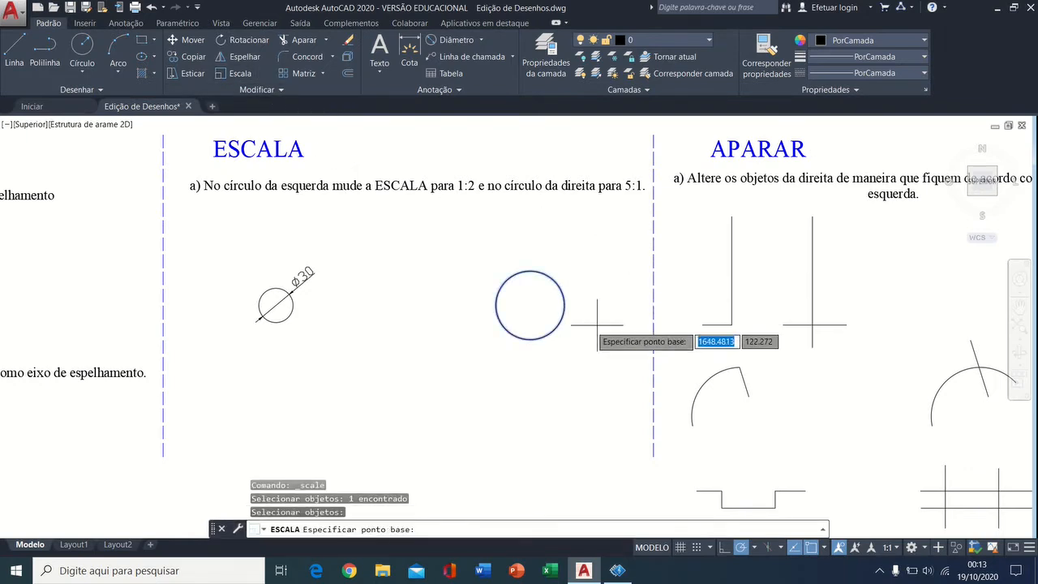
pyautogui.click(529, 305)
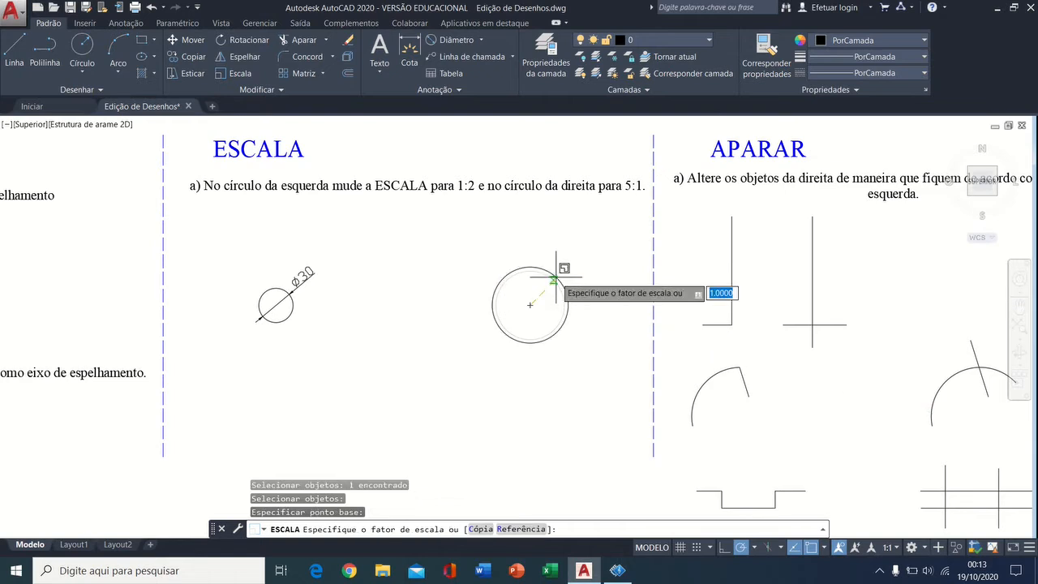
pyautogui.write('5')
pyautogui.press('Return')
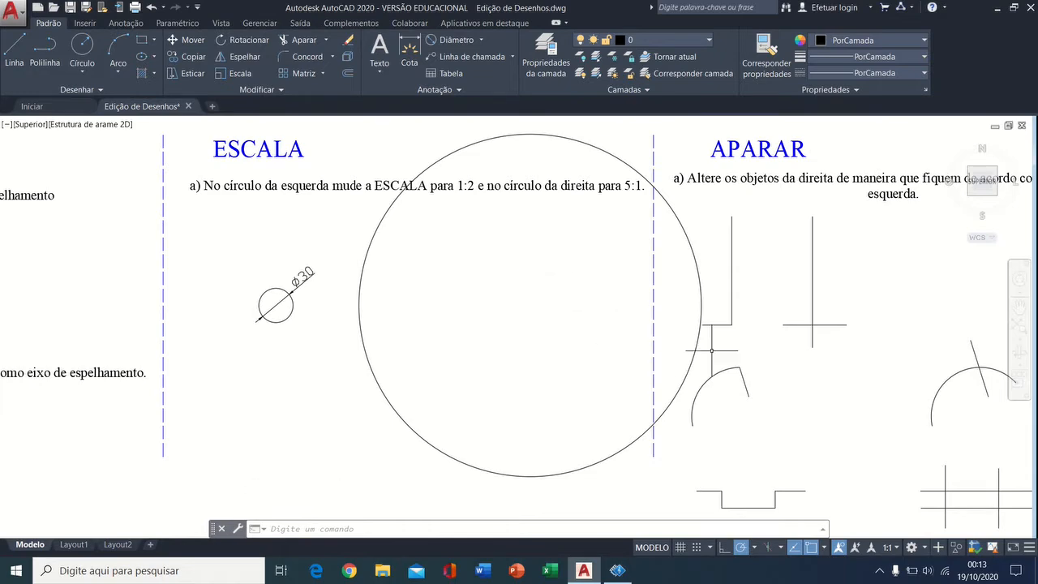
# Delete the enlarged circle that overlaps the APARAR exercise.
pyautogui.moveTo(746, 324); pyautogui.dragTo(372, 383, button='middle')
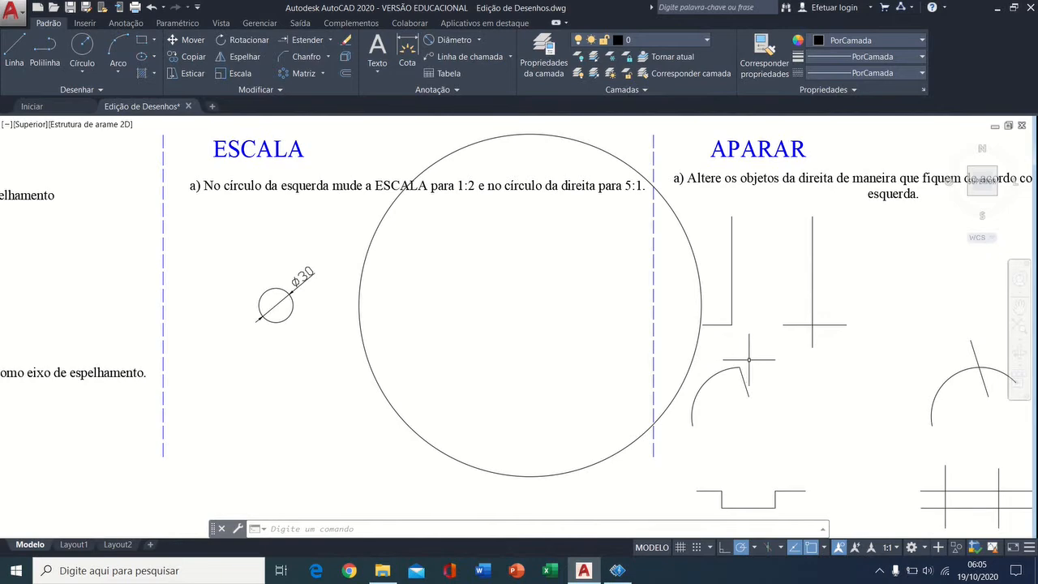
pyautogui.moveTo(740, 366); pyautogui.dragTo(422, 358, button='middle')
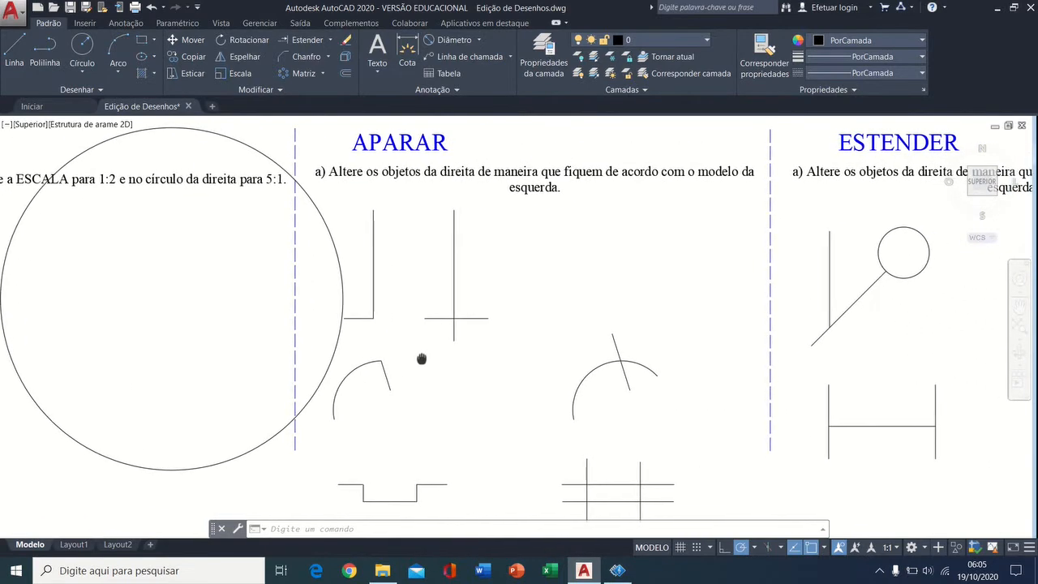
pyautogui.click(335, 248)
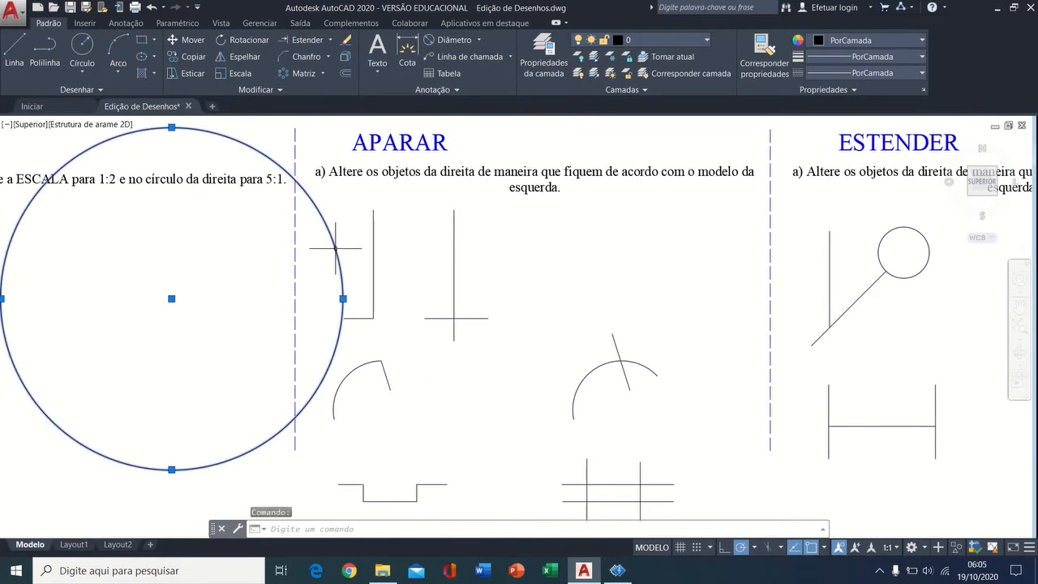
pyautogui.press('Delete')
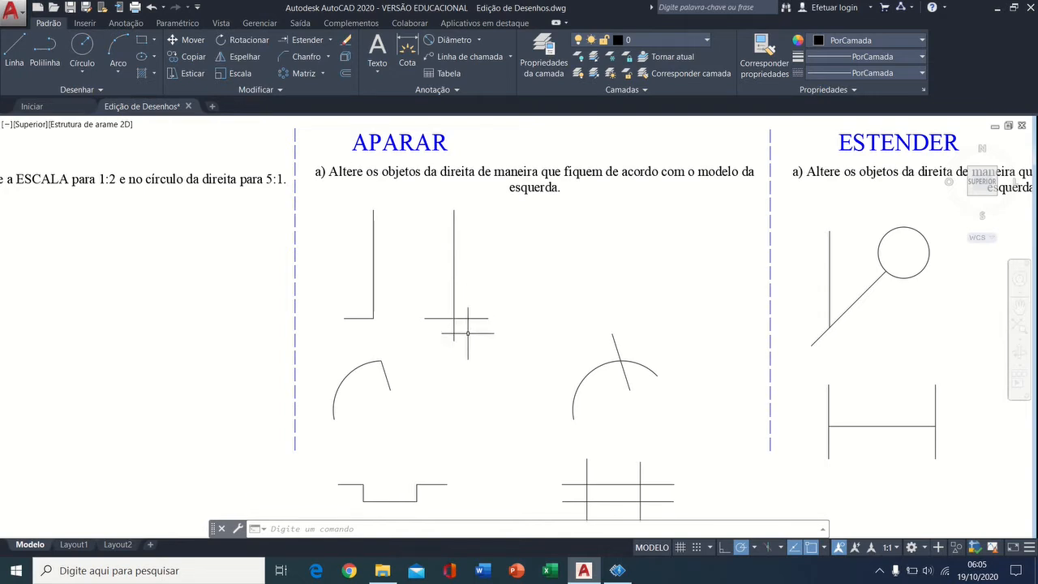
# Trim the horizontal line's part right of the vertical line in the first APARAR figure, using only the vertical line as cutting edge.
pyautogui.click(467, 317)
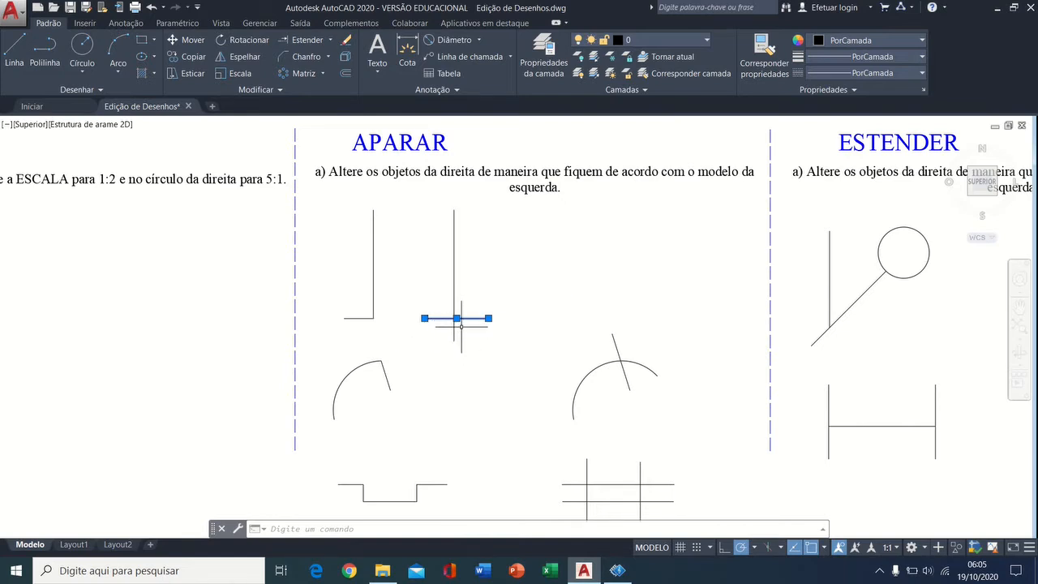
pyautogui.press('Escape')
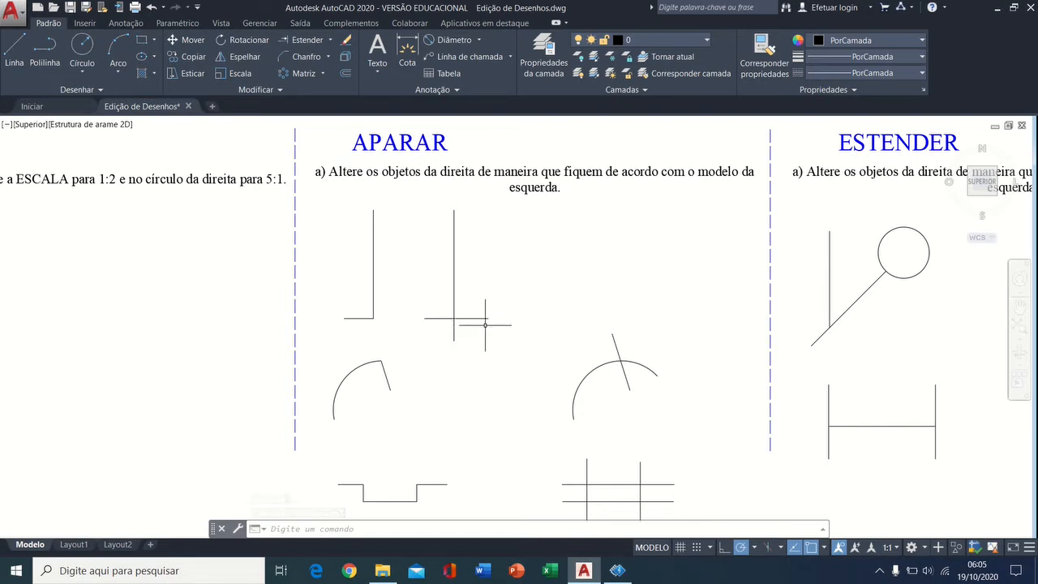
pyautogui.click(331, 40)
pyautogui.click(312, 63)
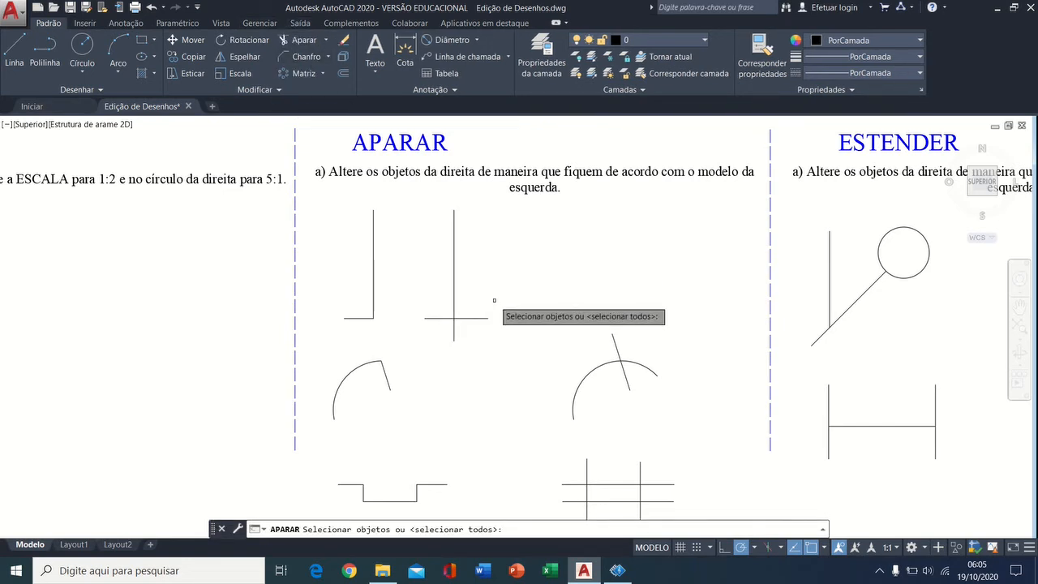
pyautogui.click(453, 297)
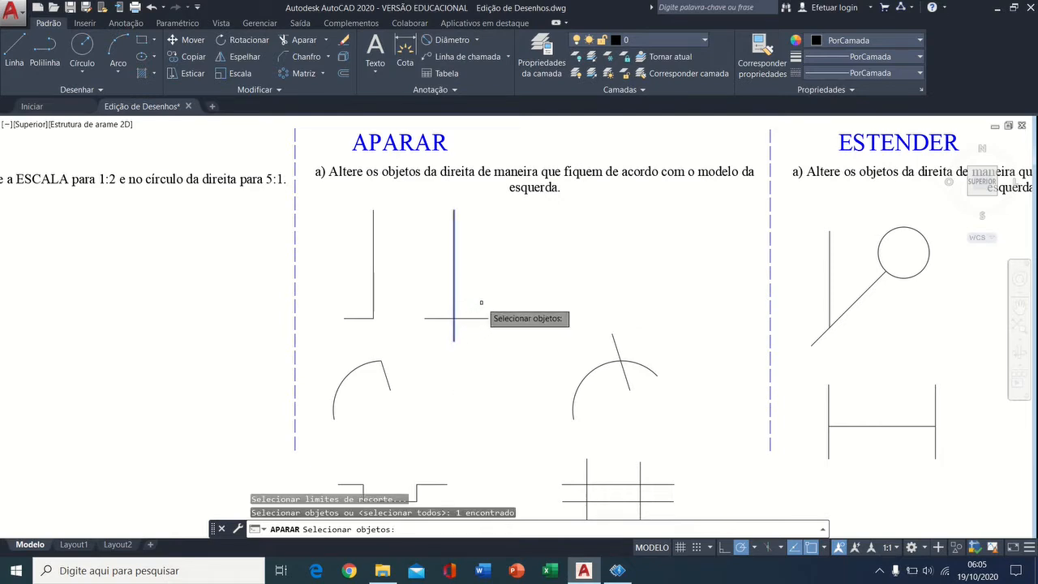
pyautogui.press('Return')
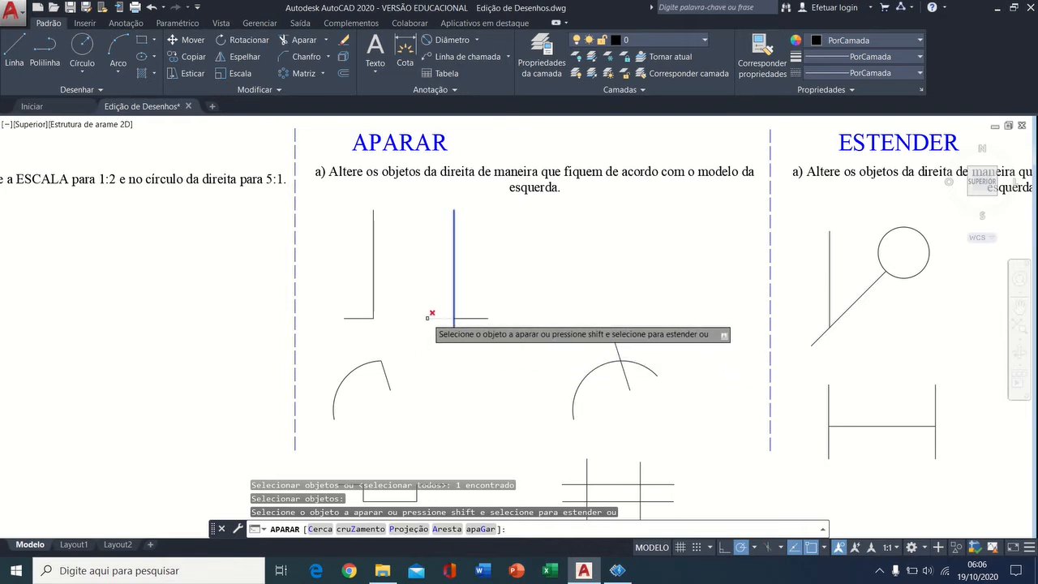
pyautogui.click(476, 318)
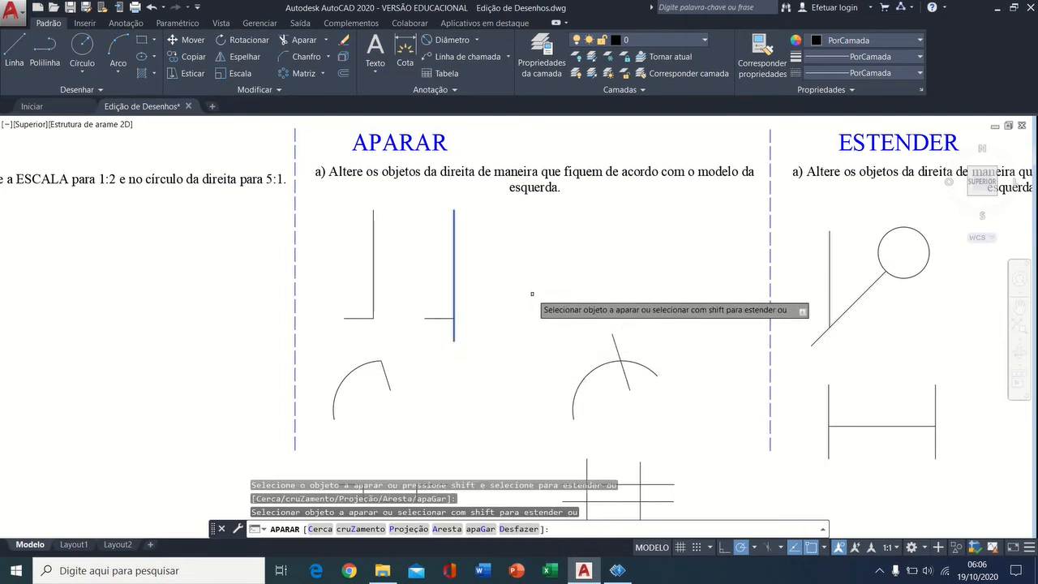
pyautogui.rightClick(532, 296)
pyautogui.click(561, 302)
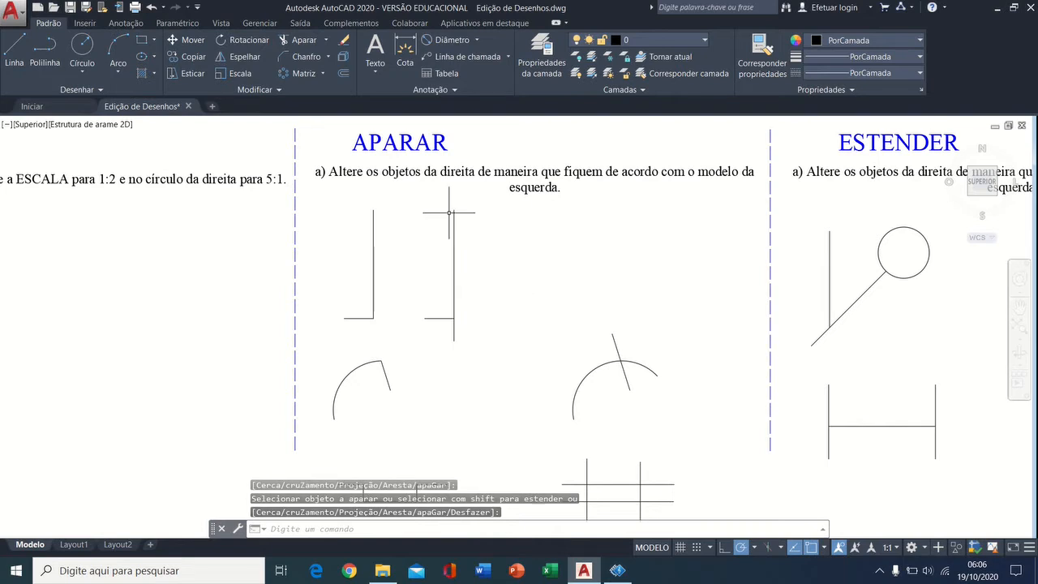
# With all objects as cutting edges, trim the vertical line's lower end, the slanted line above the arc and the arc's right end.
pyautogui.click(302, 40)
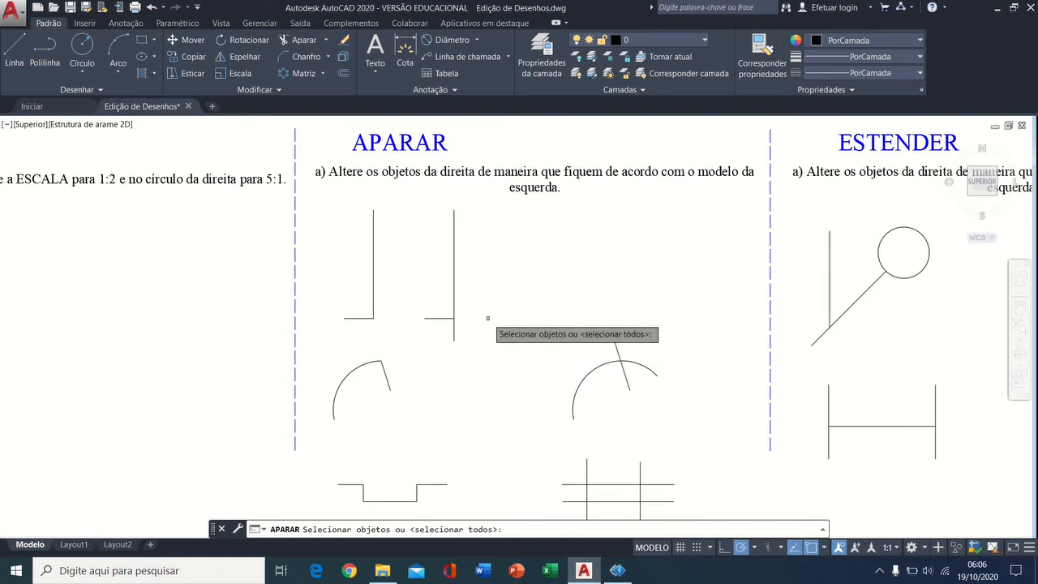
pyautogui.press('Return')
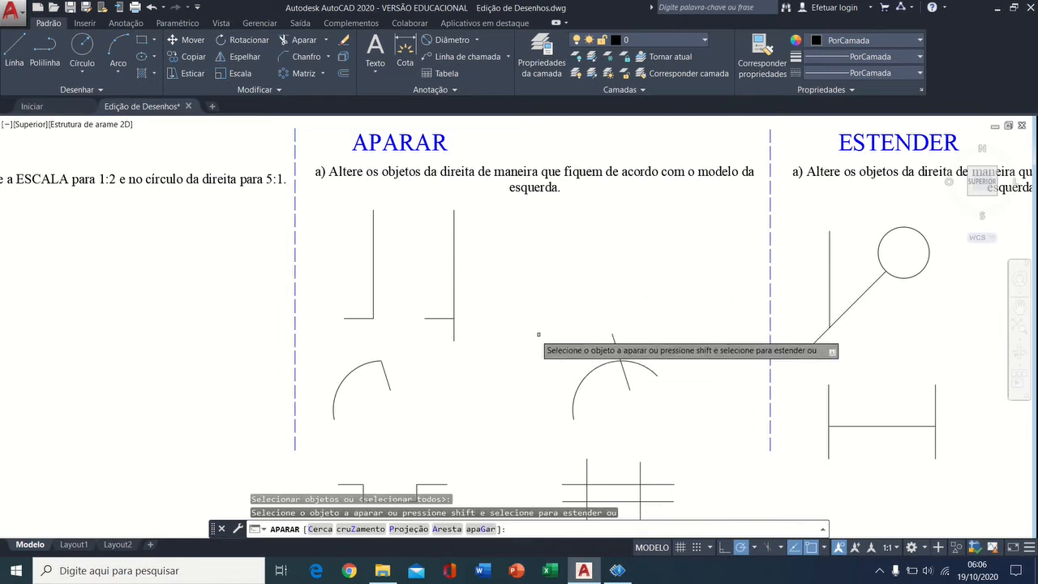
pyautogui.click(454, 329)
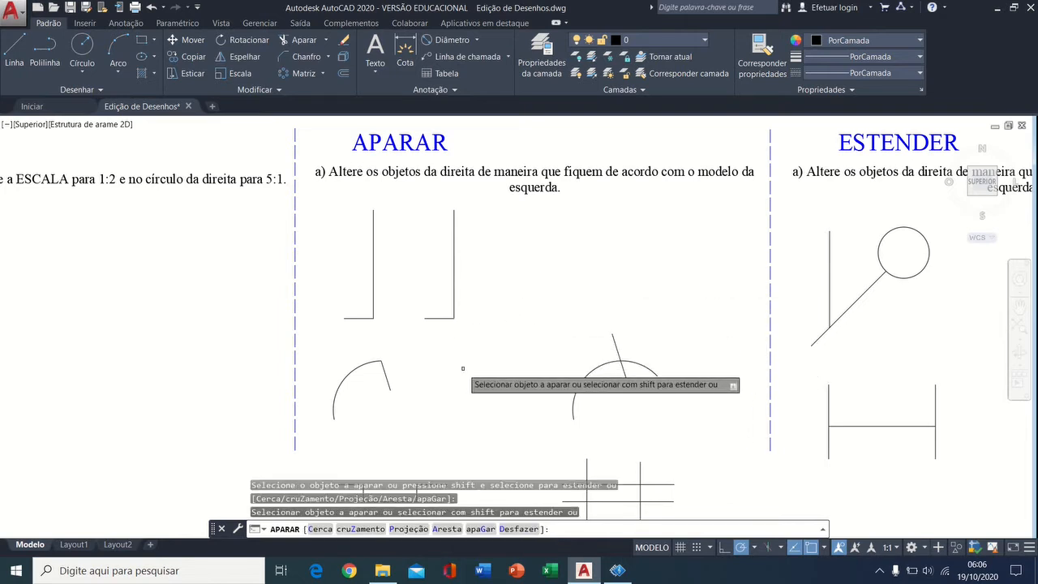
pyautogui.click(618, 343)
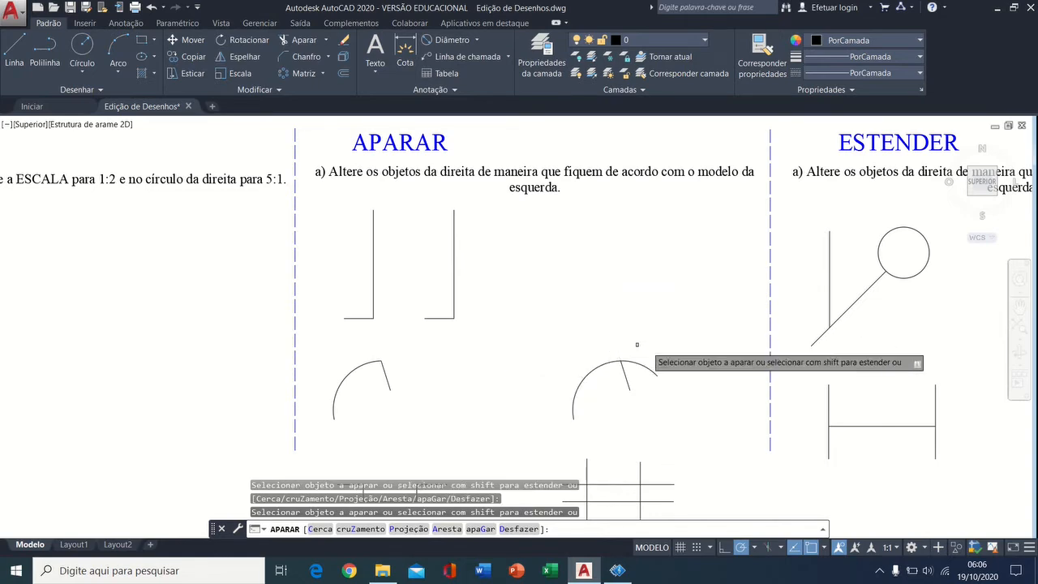
pyautogui.click(652, 371)
# Trim the four crossing lines in the last APARAR figure to match the notched profile of its left-hand model.
pyautogui.moveTo(678, 430)
pyautogui.mouseDown(button='middle')
pyautogui.moveTo(625, 326)
pyautogui.moveTo(507, 224)
pyautogui.mouseUp(button='middle')
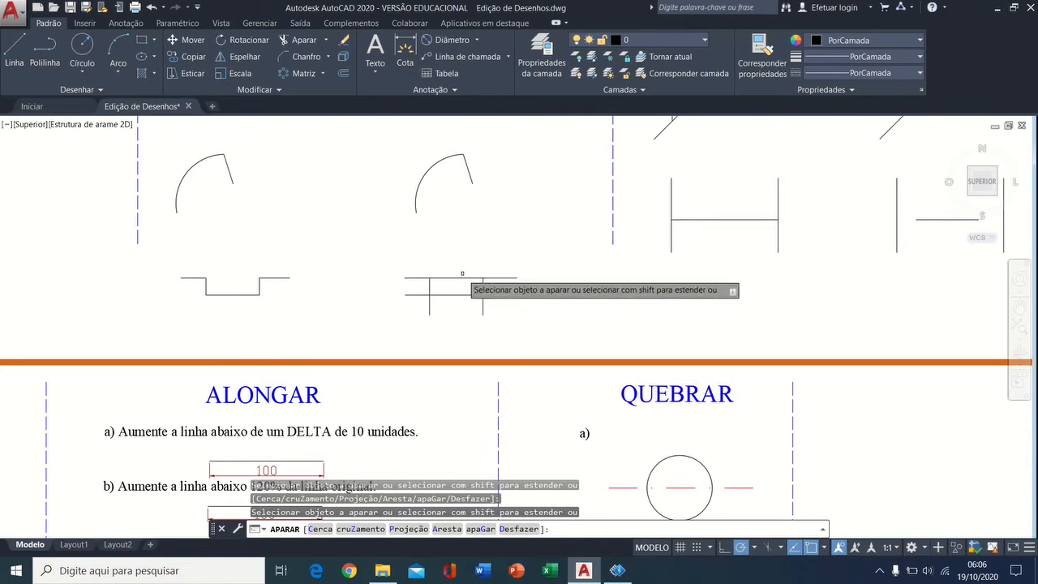
pyautogui.click(462, 277)
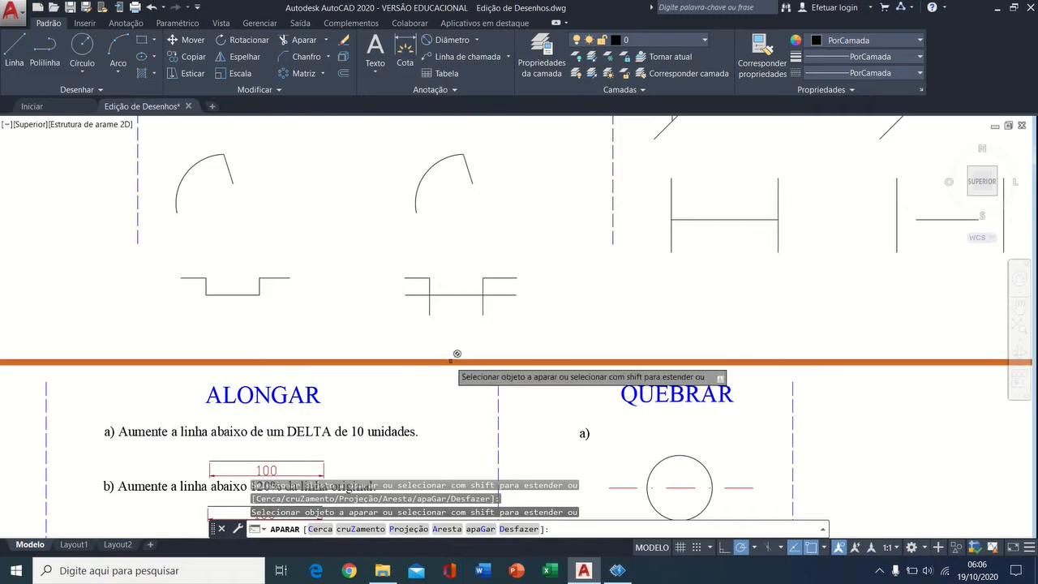
pyautogui.click(432, 312)
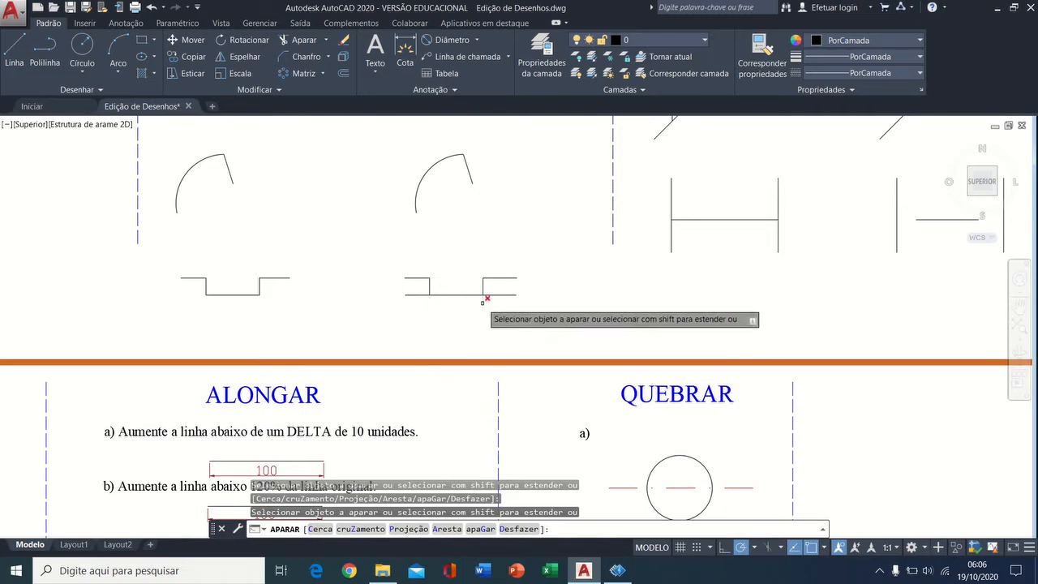
pyautogui.click(485, 303)
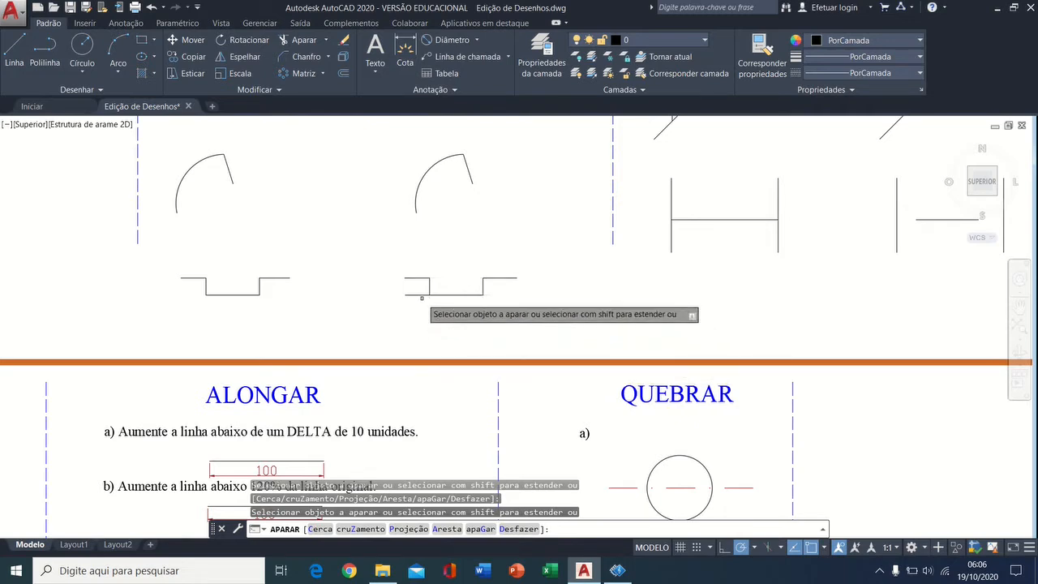
pyautogui.moveTo(527, 266); pyautogui.dragTo(545, 338, button='middle')
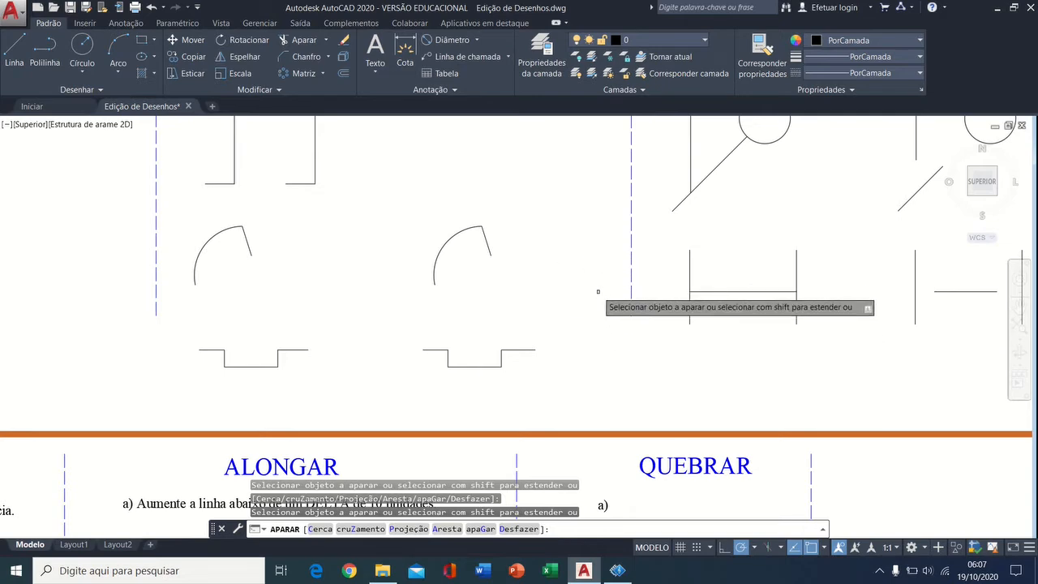
# Extend the slanted line in the right-hand upper ESTENDER figure up to the circle, using only the circle as boundary edge.
pyautogui.moveTo(566, 300)
pyautogui.mouseDown(button='middle')
pyautogui.moveTo(530, 371)
pyautogui.moveTo(417, 407)
pyautogui.mouseUp(button='middle')
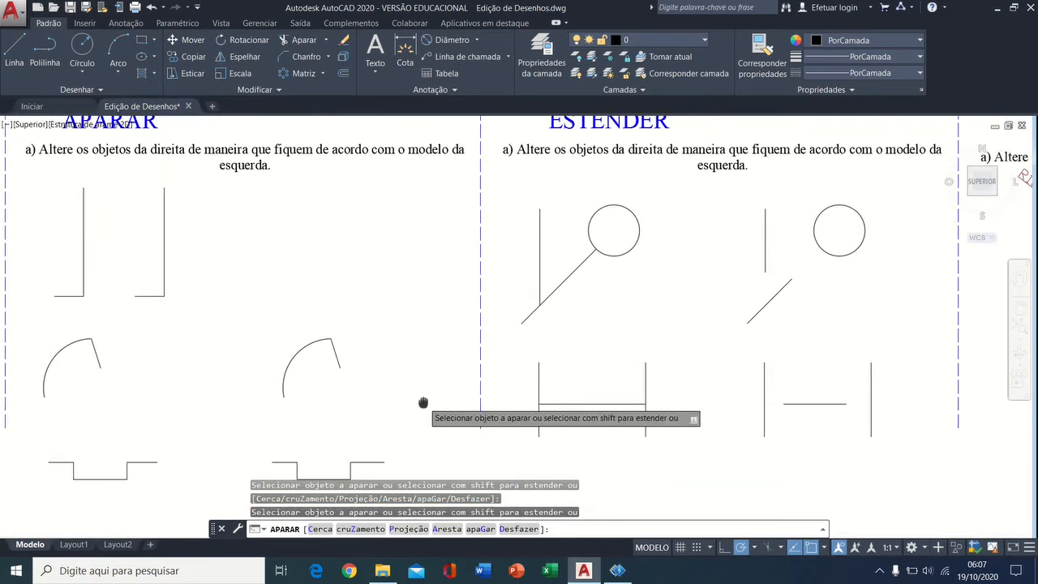
pyautogui.moveTo(628, 308)
pyautogui.mouseDown(button='middle')
pyautogui.moveTo(526, 373)
pyautogui.moveTo(466, 332)
pyautogui.mouseUp(button='middle')
pyautogui.press('Escape')
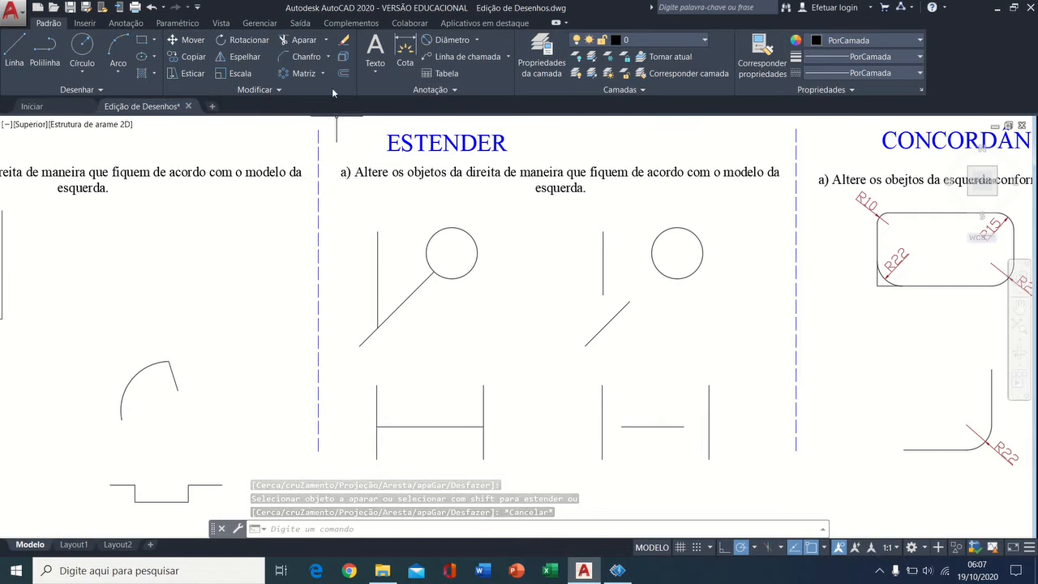
pyautogui.click(326, 41)
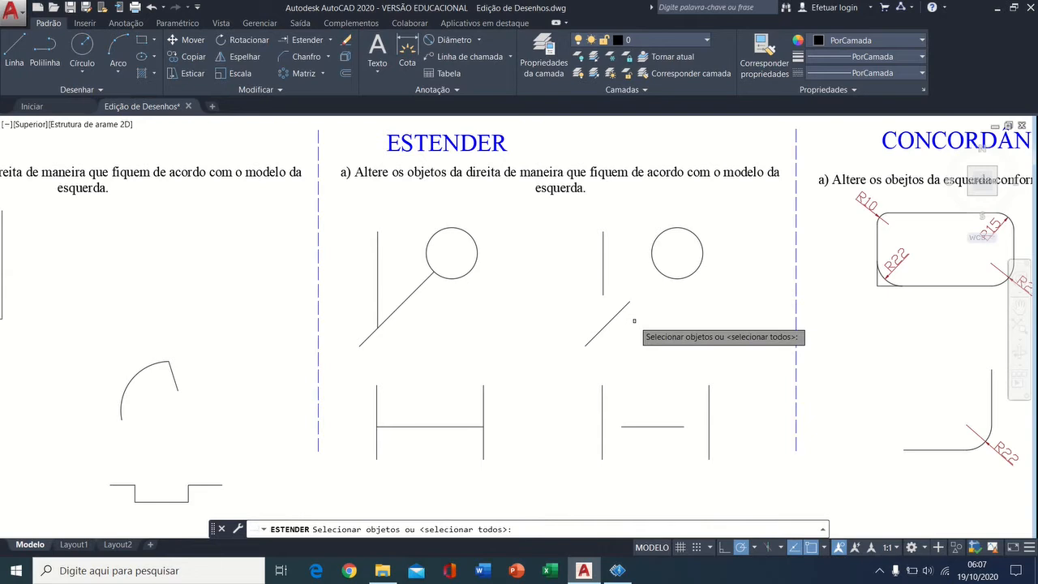
pyautogui.click(665, 276)
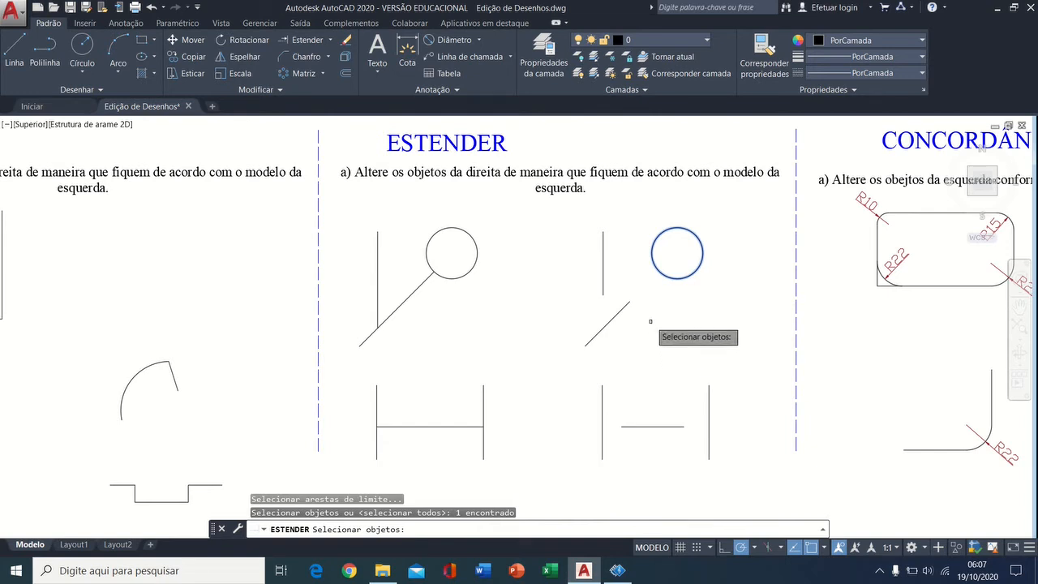
pyautogui.press('Return')
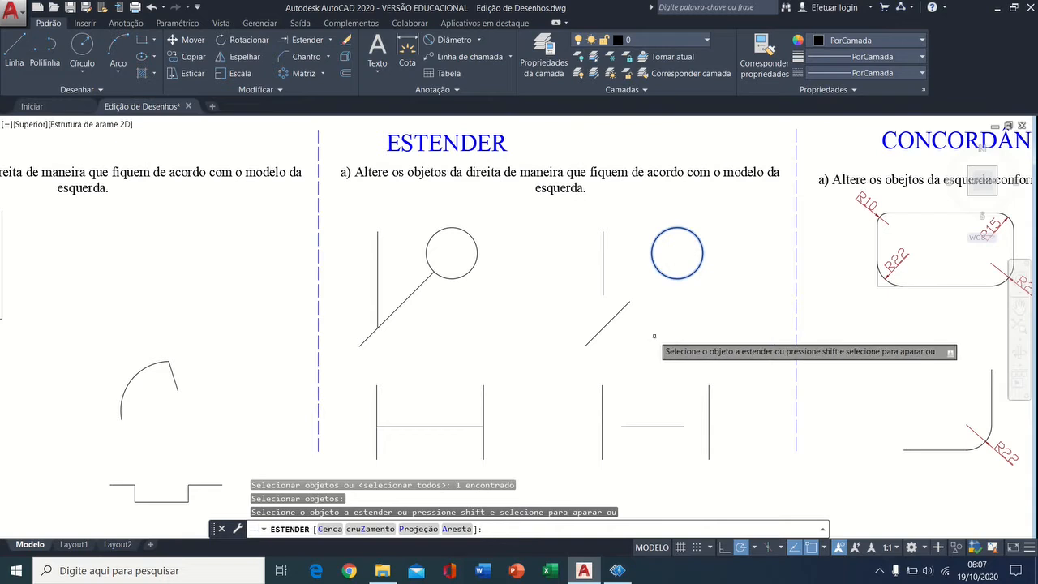
pyautogui.click(626, 308)
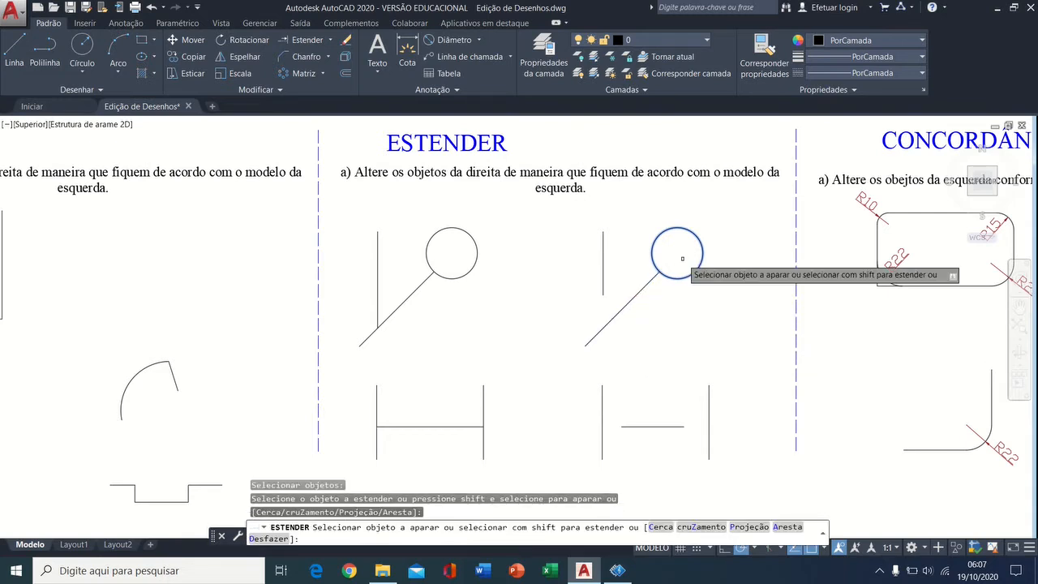
# Try to extend the slanted line again and the lower figure's horizontal line with the circle as the only boundary edge.
pyautogui.click(615, 316)
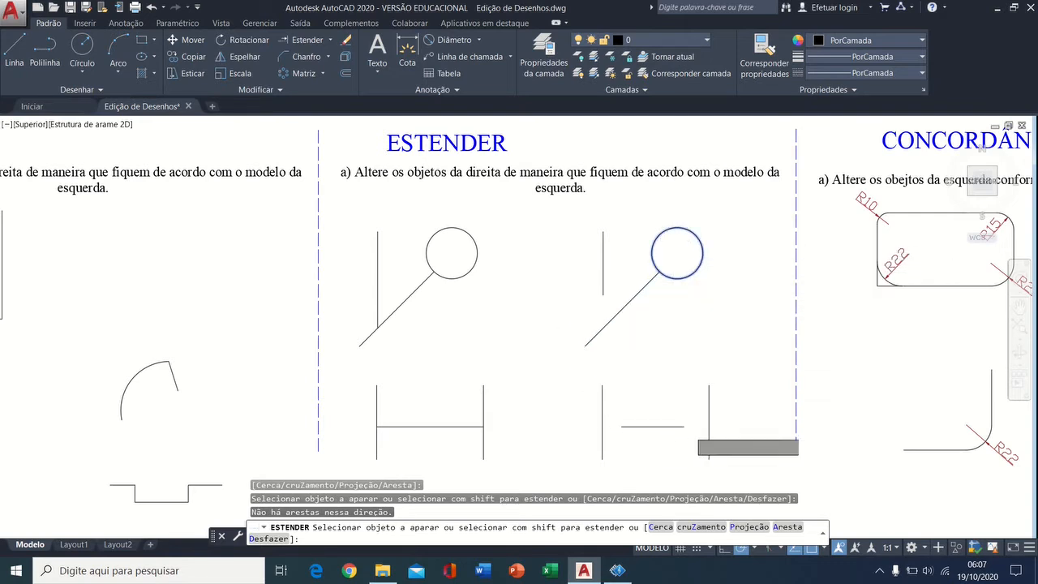
pyautogui.click(687, 429)
pyautogui.click(646, 363)
pyautogui.press('Escape')
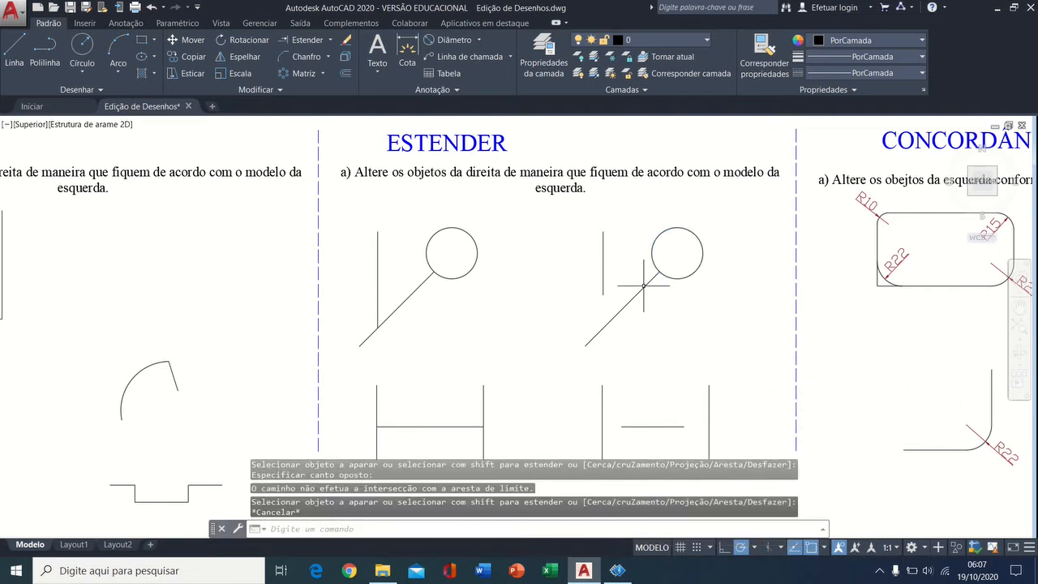
# With all objects as boundaries, extend the upper figure's vertical line to the slanted line and the lower horizontal line to both verticals.
pyautogui.click(307, 40)
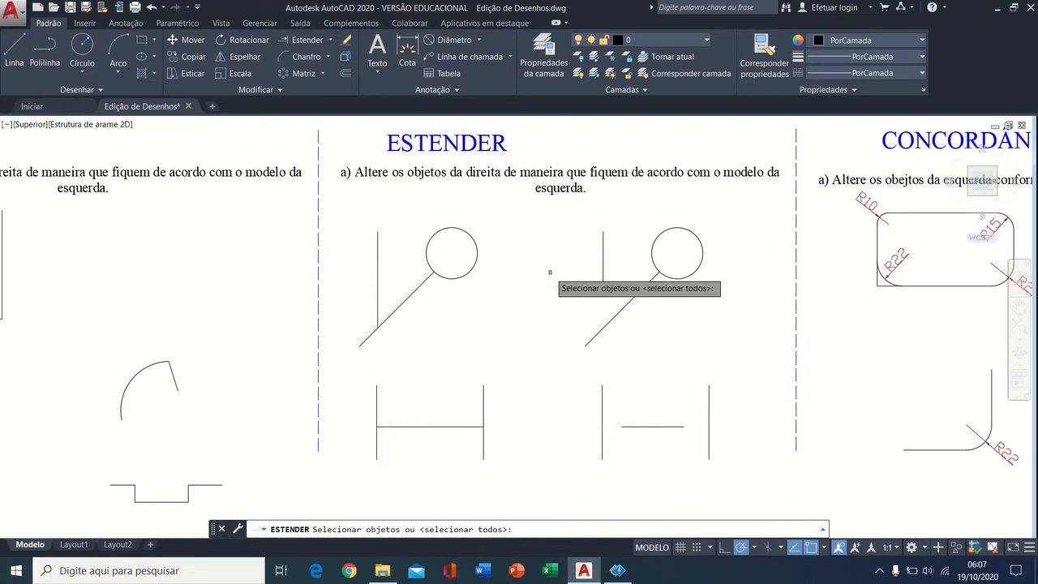
pyautogui.press('Return')
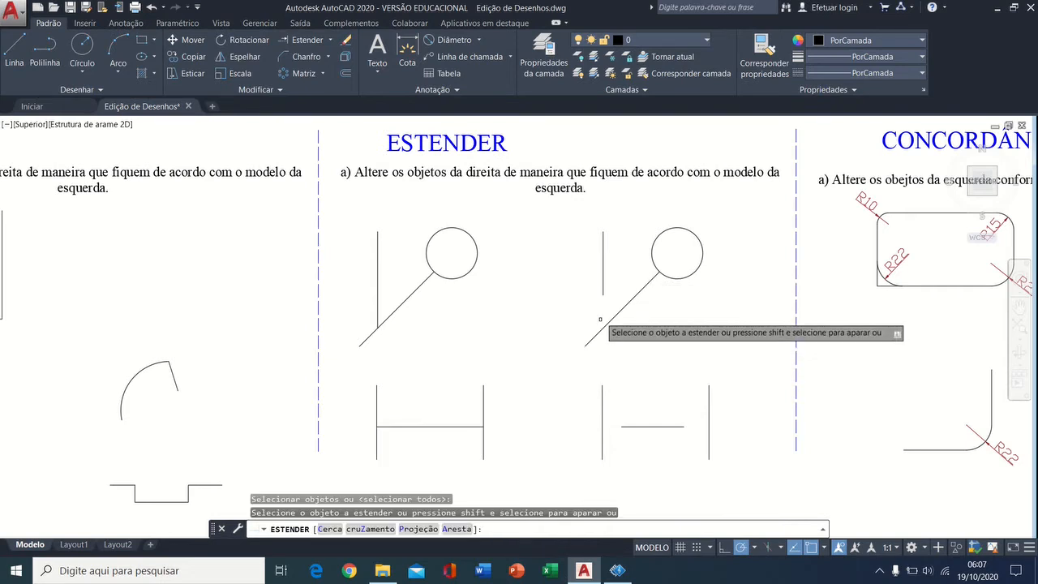
pyautogui.click(632, 427)
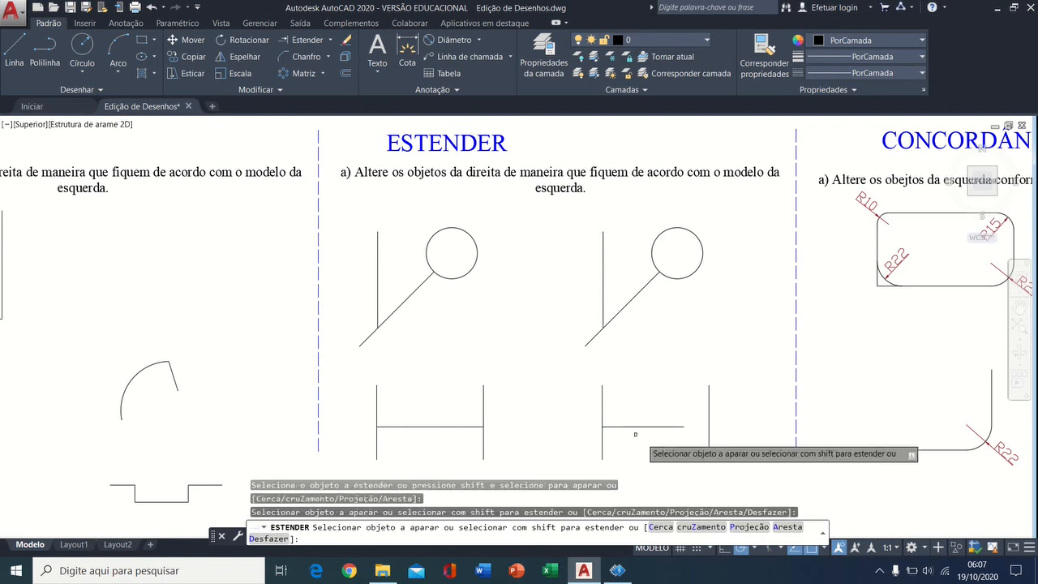
pyautogui.click(682, 426)
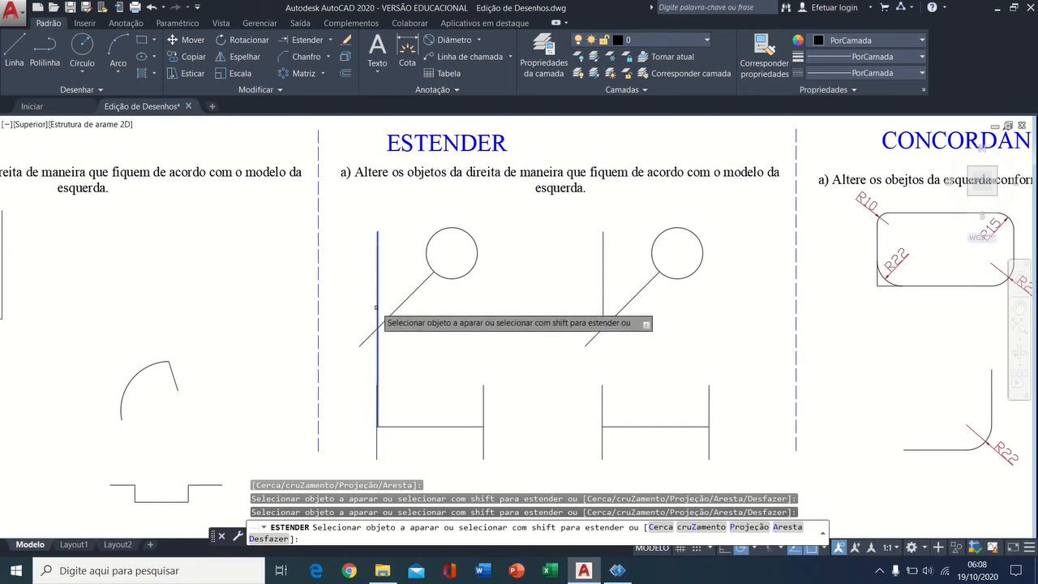
pyautogui.press('Return')
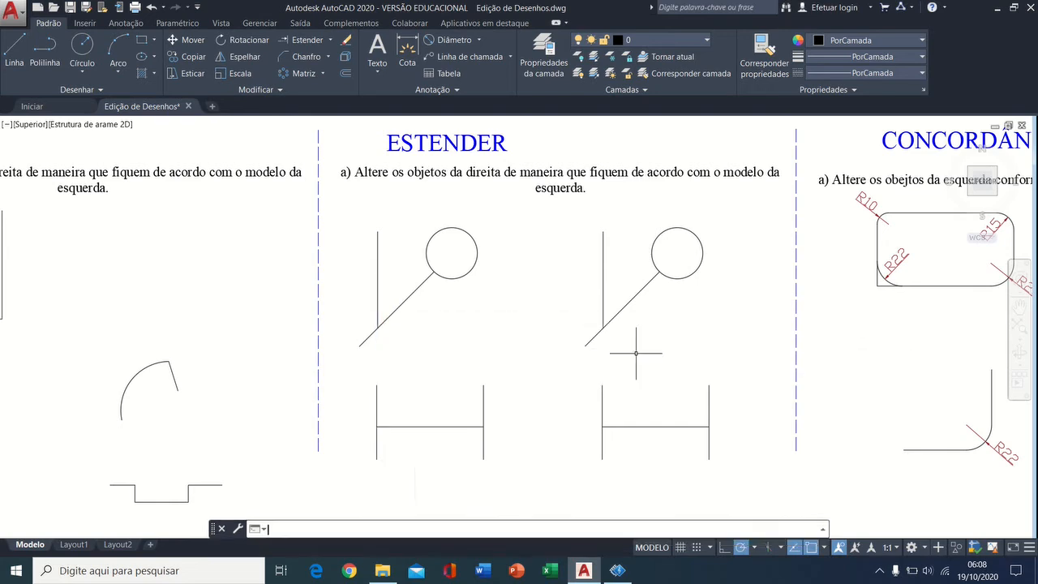
# Fillet the upper-left corner of the right-hand rectangle in the CONCORDAR exercise with a radius of 10.
pyautogui.moveTo(690, 361); pyautogui.dragTo(397, 242, button='middle')
pyautogui.moveTo(608, 194); pyautogui.dragTo(359, 364, button='middle')
pyautogui.scroll(2, 382, 326)
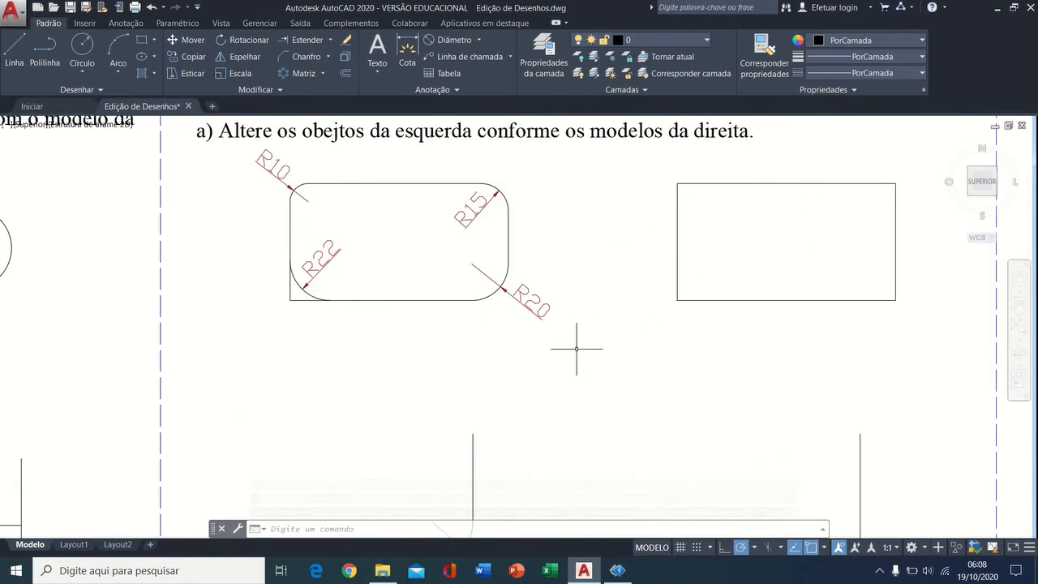
pyautogui.moveTo(519, 366); pyautogui.dragTo(535, 386, button='middle')
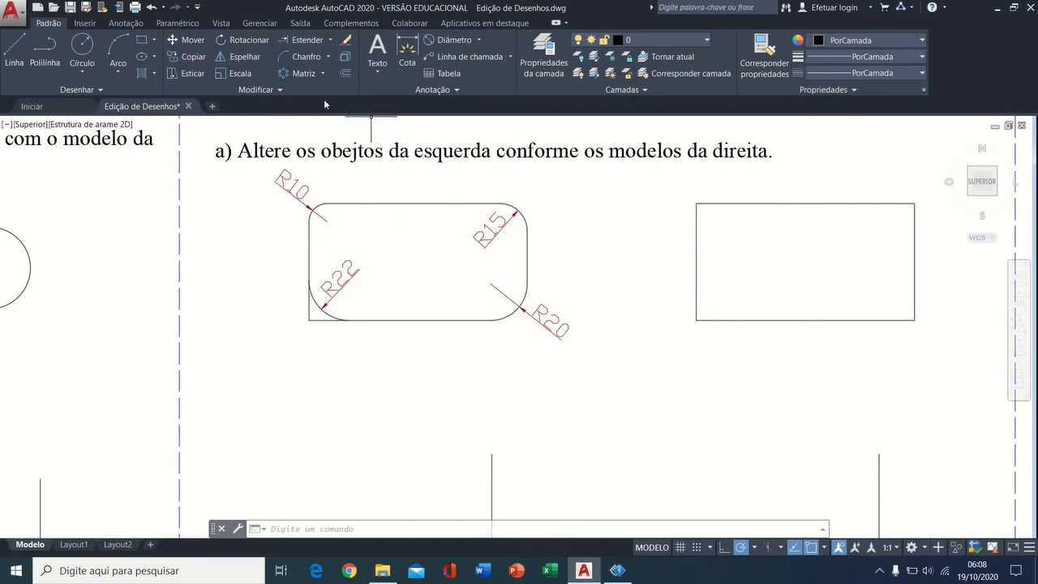
pyautogui.click(326, 60)
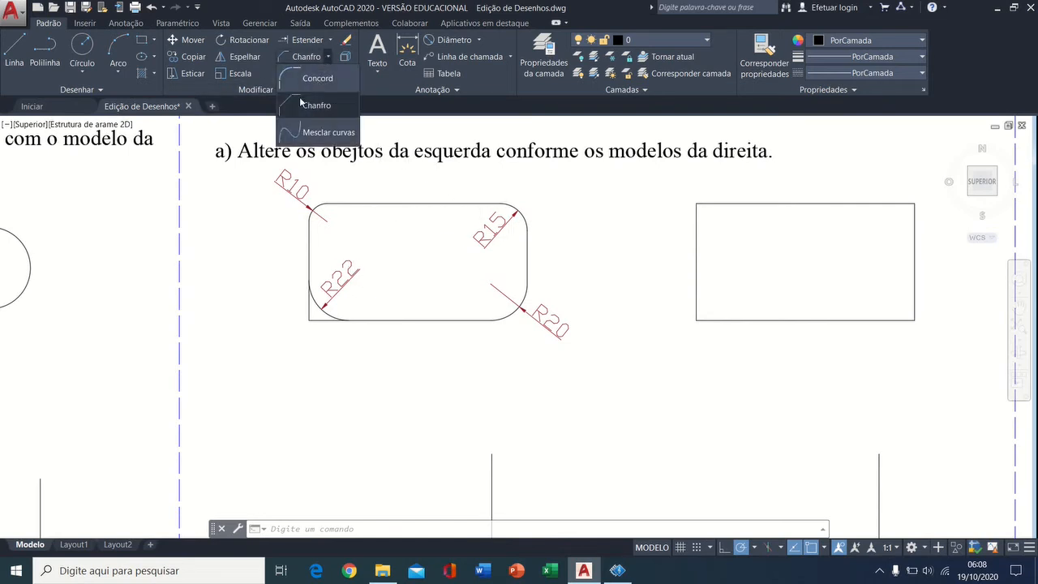
pyautogui.click(312, 79)
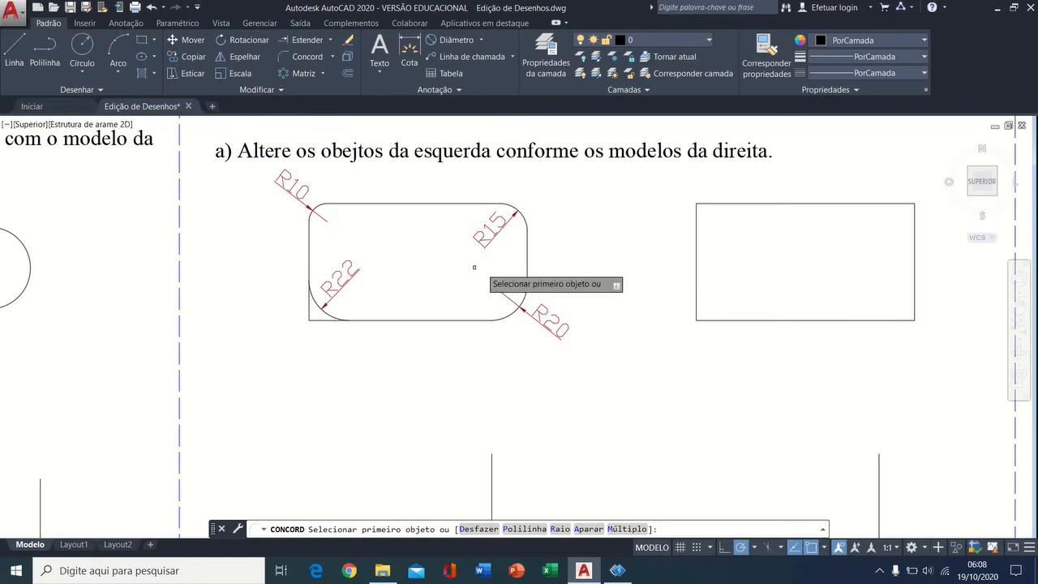
pyautogui.moveTo(614, 288)
pyautogui.mouseDown(button='middle')
pyautogui.moveTo(436, 253)
pyautogui.moveTo(471, 318)
pyautogui.mouseUp(button='middle')
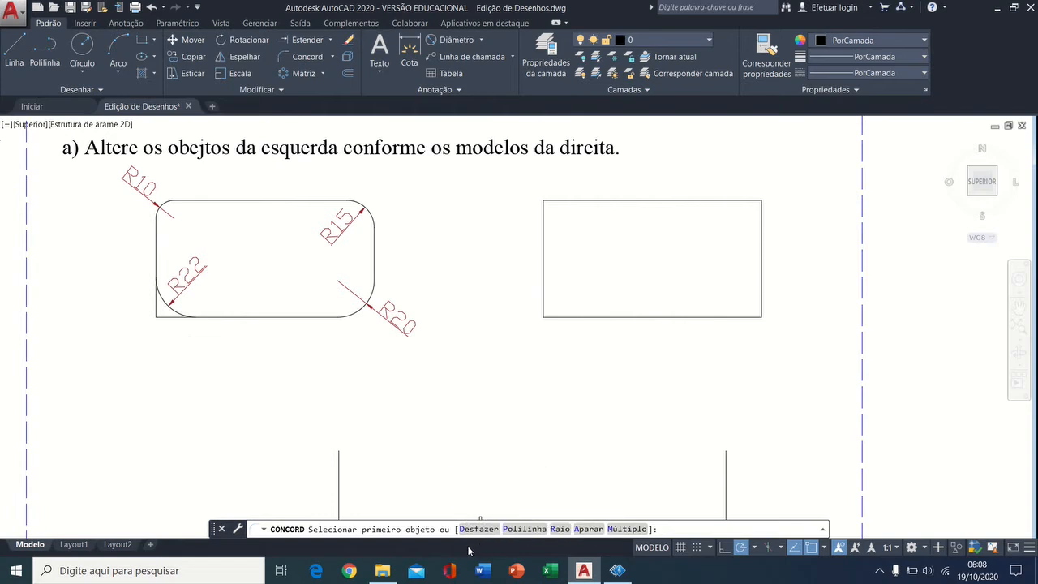
pyautogui.click(560, 529)
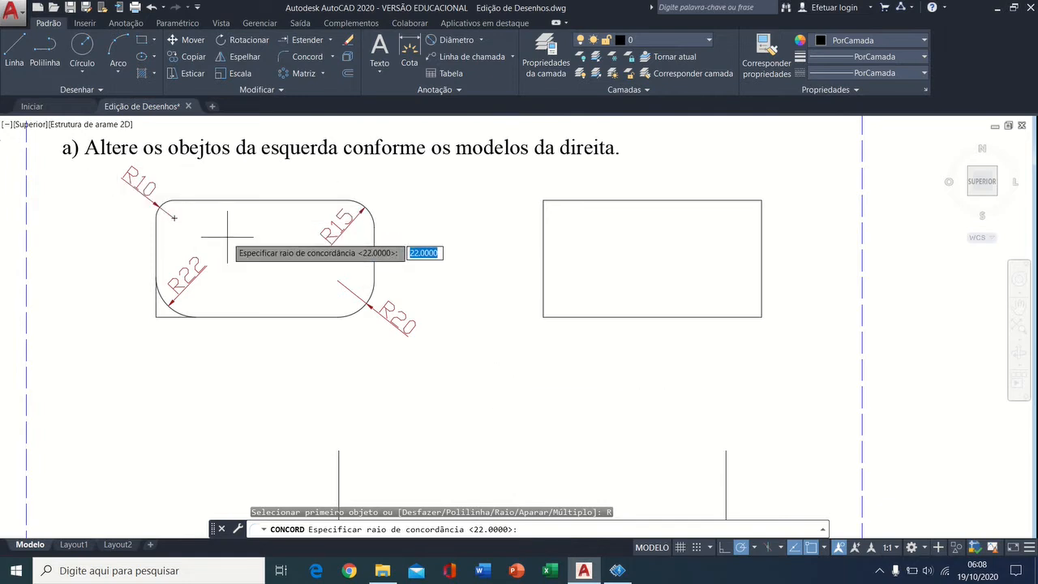
pyautogui.press('Return')
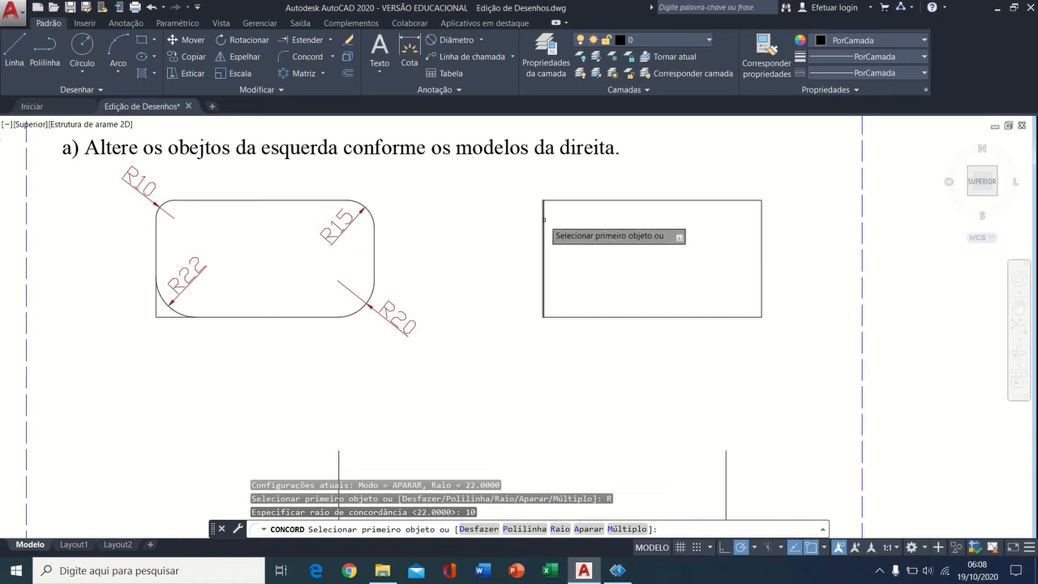
pyautogui.click(543, 213)
pyautogui.click(565, 201)
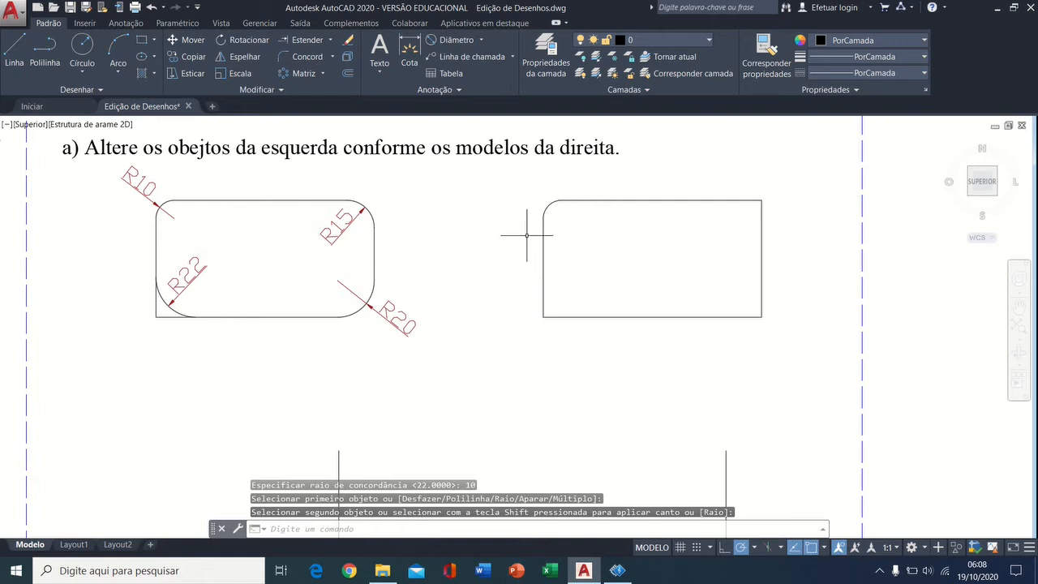
# Fillet the upper-right corner of the right-hand rectangle with a radius of 15.
pyautogui.rightClick(451, 228)
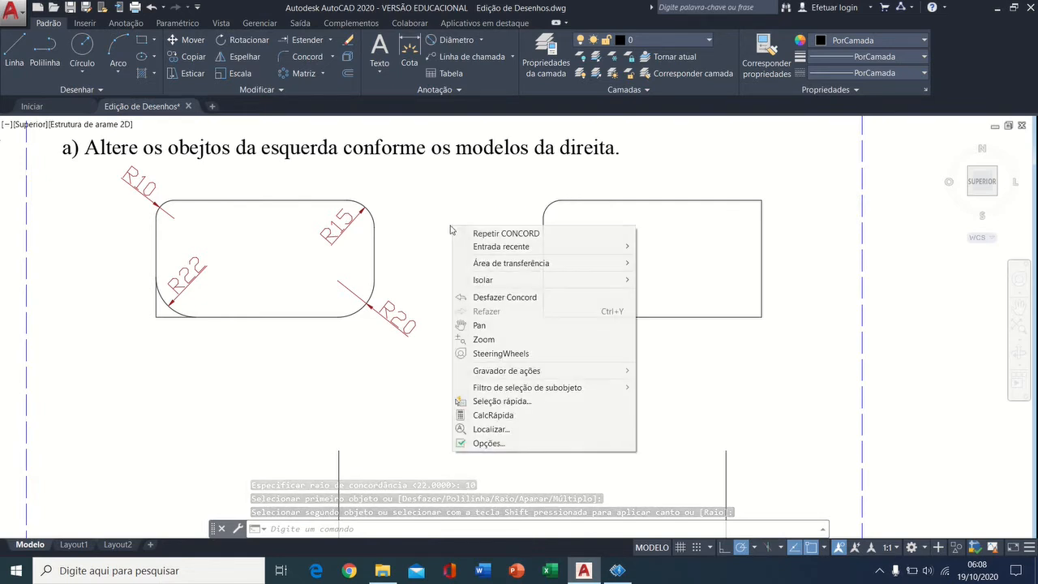
pyautogui.click(486, 232)
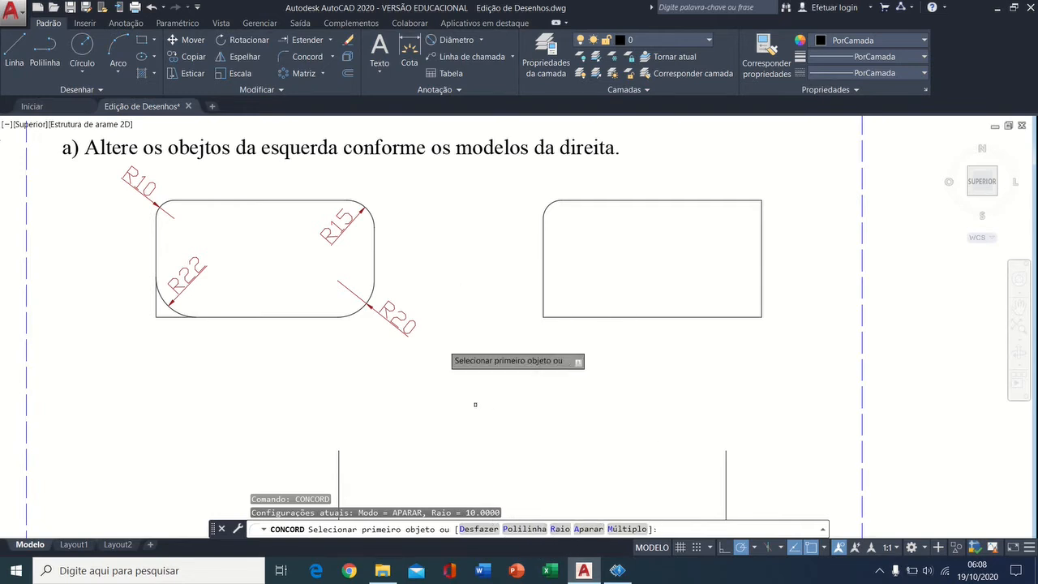
pyautogui.rightClick(439, 239)
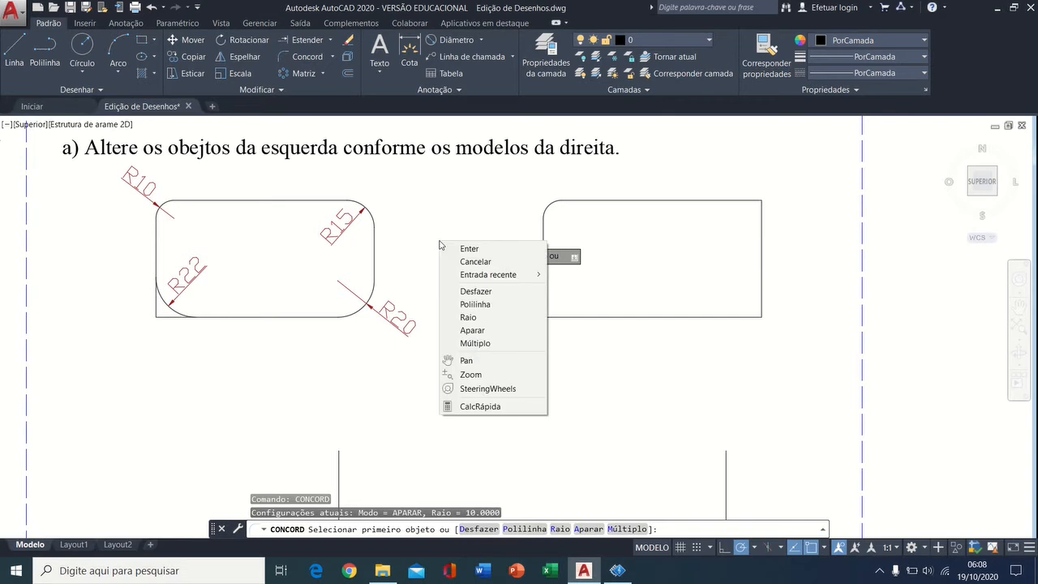
pyautogui.click(478, 319)
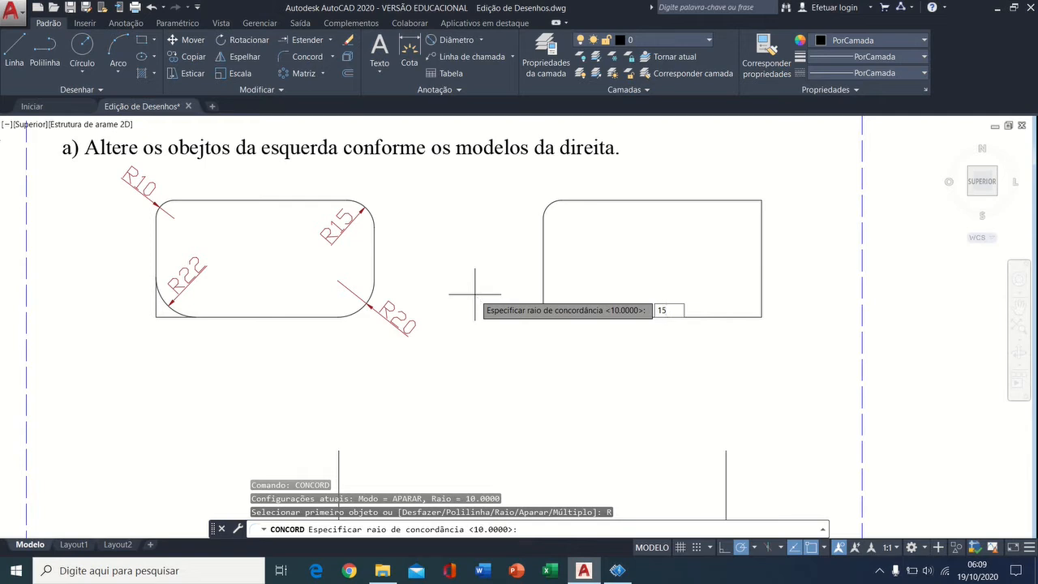
pyautogui.write('15')
pyautogui.press('Return')
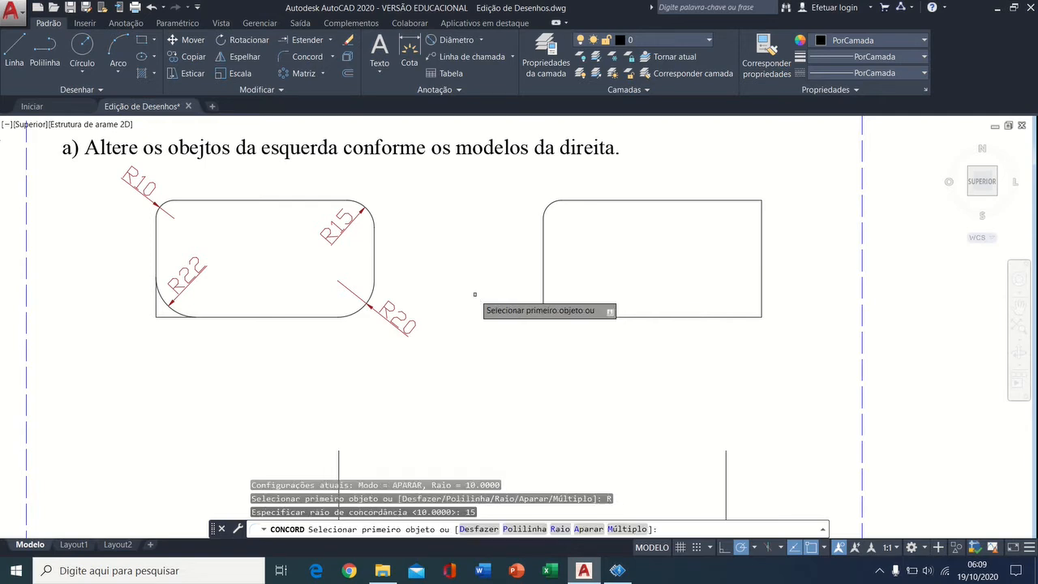
pyautogui.click(737, 202)
pyautogui.click(763, 219)
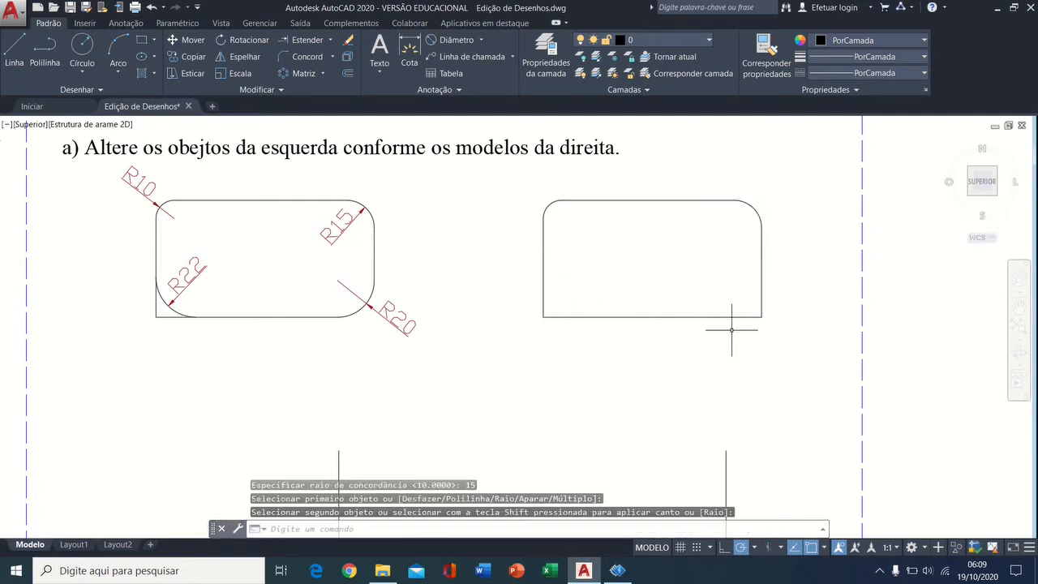
# Fillet the lower-right corner of the right-hand rectangle with a radius of 20.
pyautogui.rightClick(440, 239)
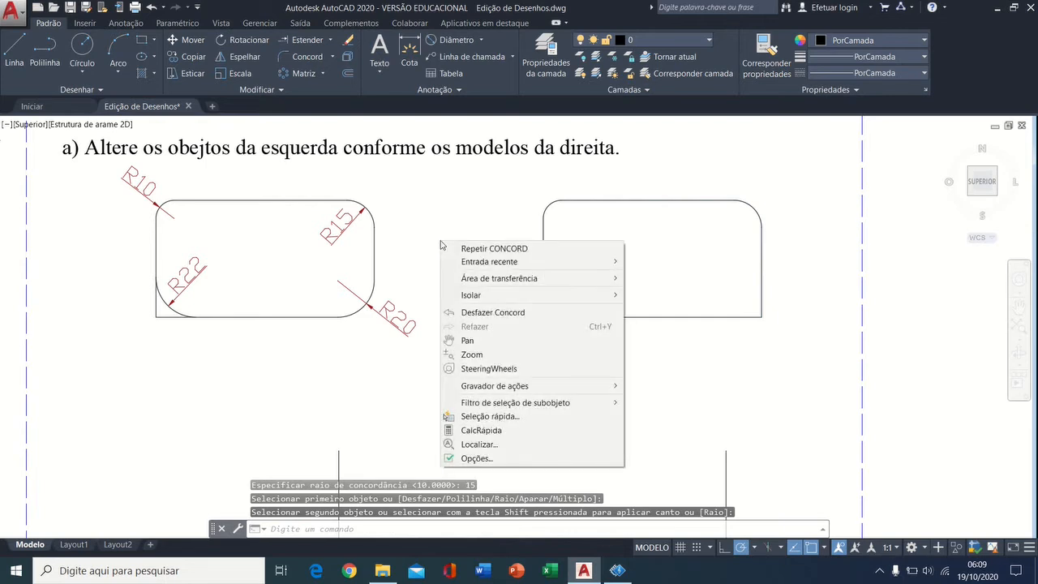
pyautogui.click(485, 249)
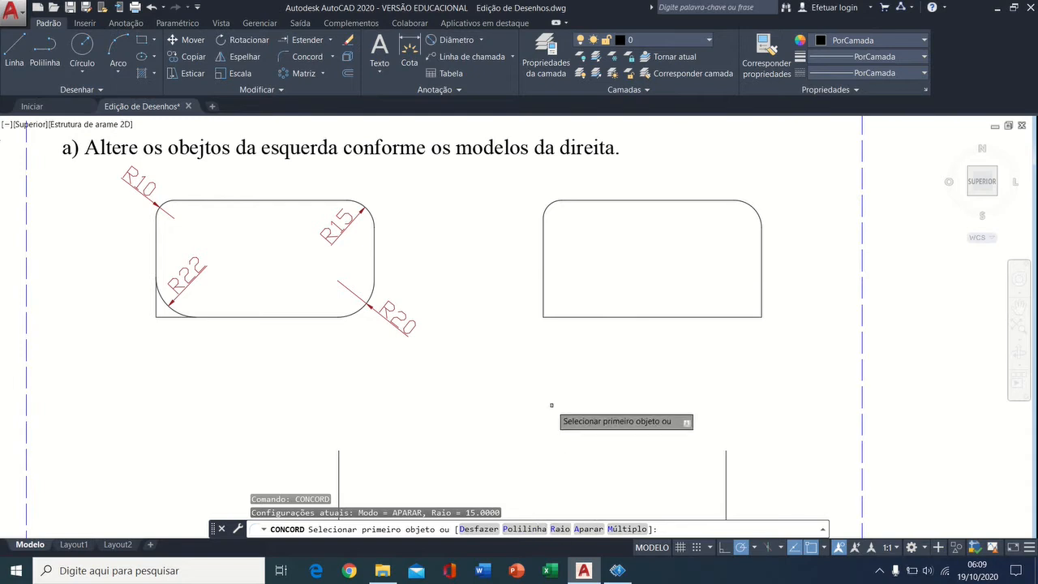
pyautogui.press('Return')
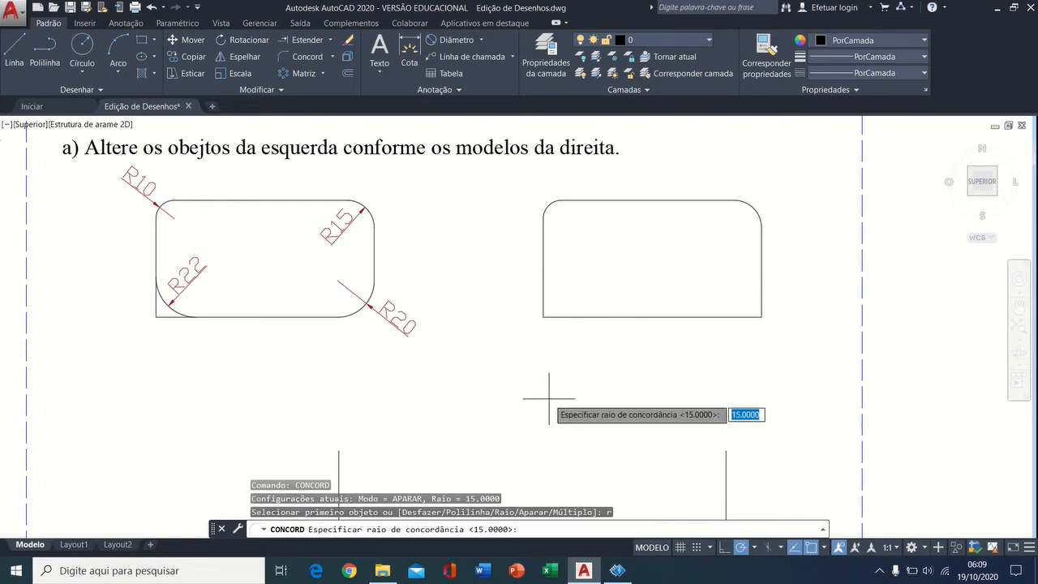
pyautogui.press('Return')
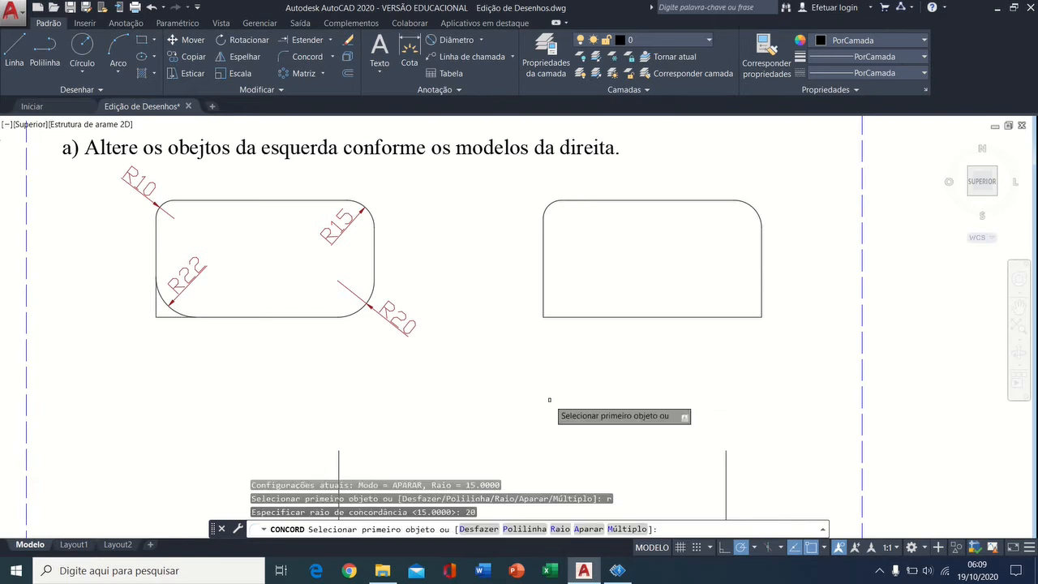
pyautogui.click(754, 292)
pyautogui.click(745, 317)
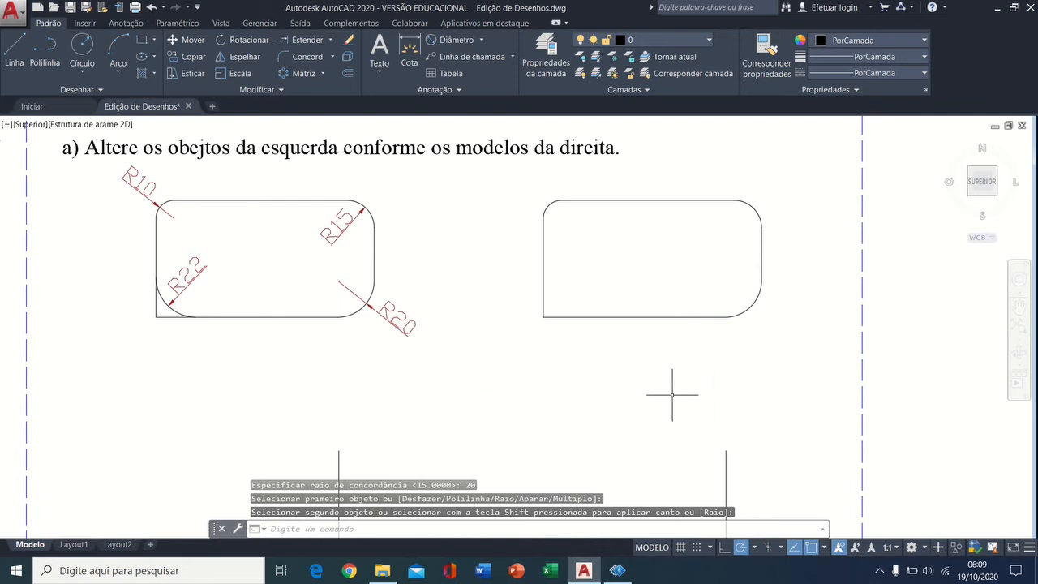
# Fillet the lower-left corner of the right-hand rectangle with a radius of 22 in no-trim mode, keeping the original corner lines.
pyautogui.moveTo(248, 363); pyautogui.dragTo(438, 379, button='middle')
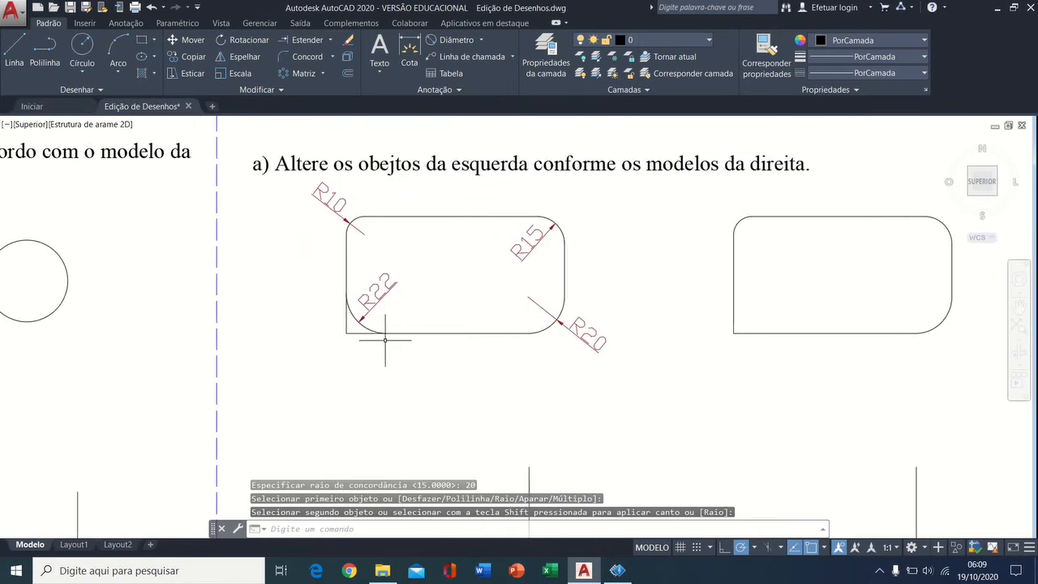
pyautogui.scroll(7, 385, 340)
pyautogui.moveTo(297, 317); pyautogui.dragTo(343, 381, button='middle')
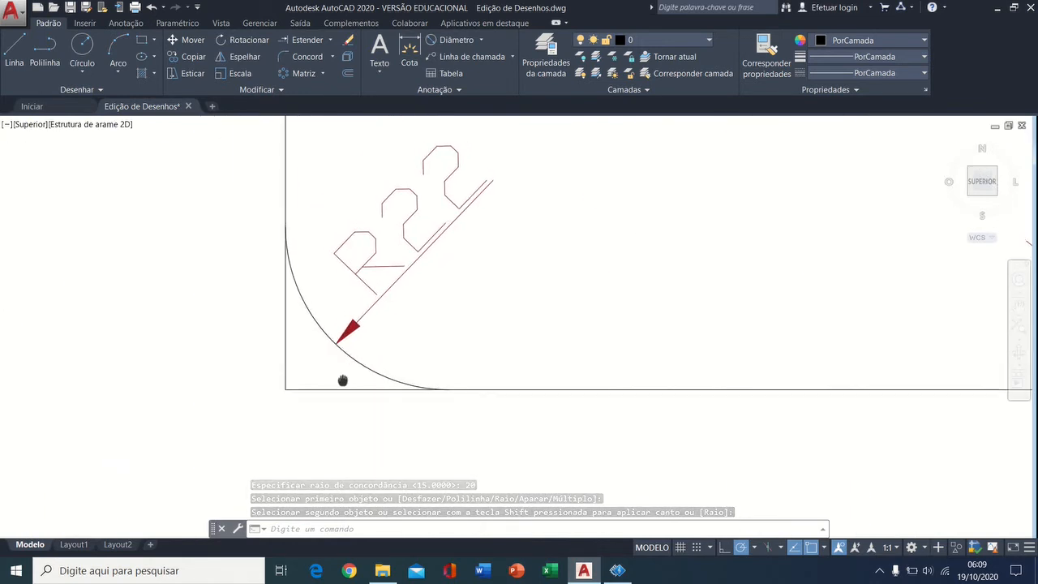
pyautogui.scroll(-4, 343, 382)
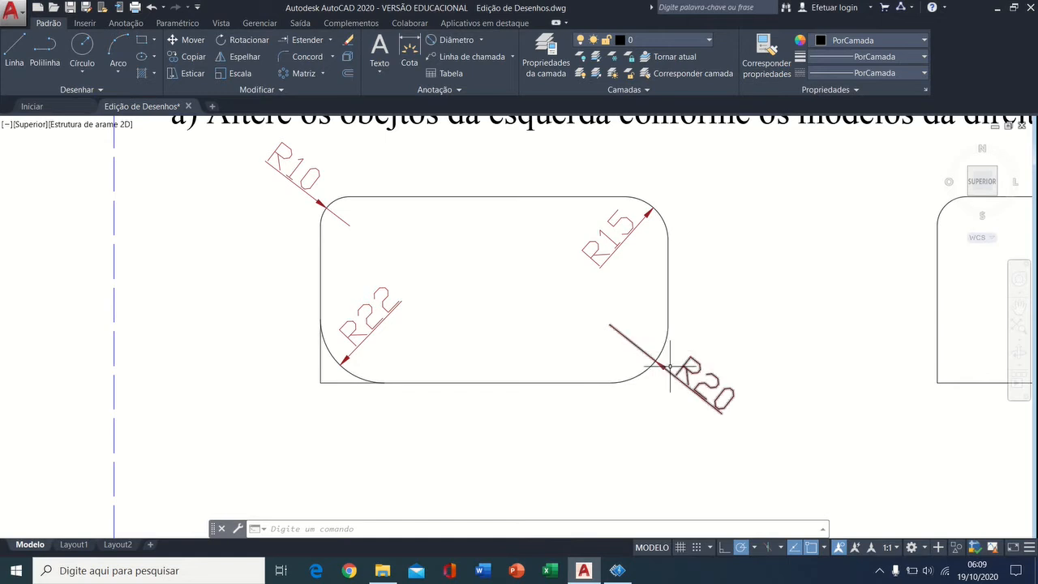
pyautogui.moveTo(663, 376)
pyautogui.mouseDown(button='middle')
pyautogui.moveTo(668, 352)
pyautogui.moveTo(536, 347)
pyautogui.mouseUp(button='middle')
pyautogui.moveTo(713, 340); pyautogui.dragTo(229, 308, button='middle')
pyautogui.click(289, 63)
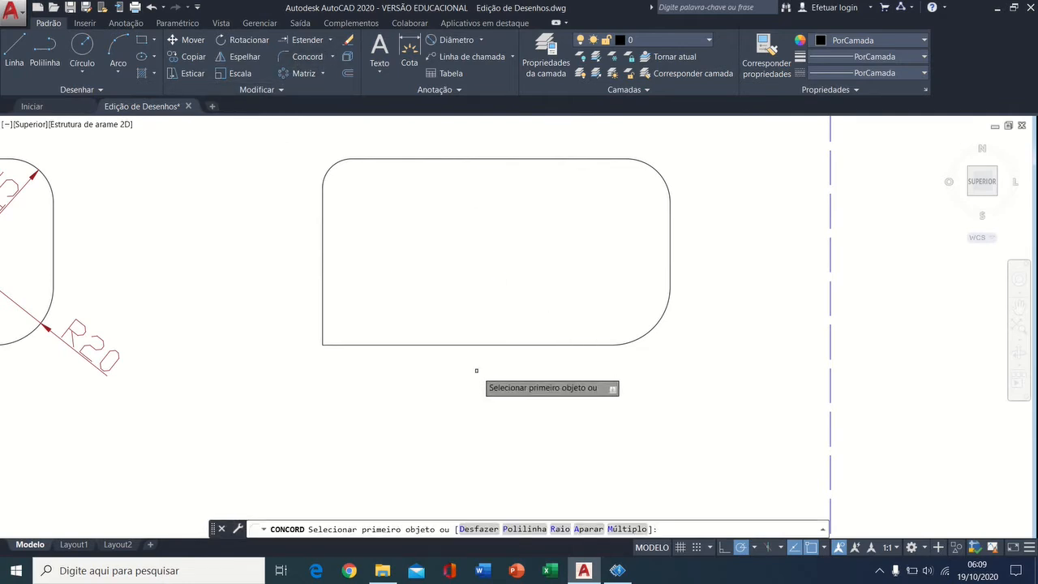
pyautogui.click(560, 529)
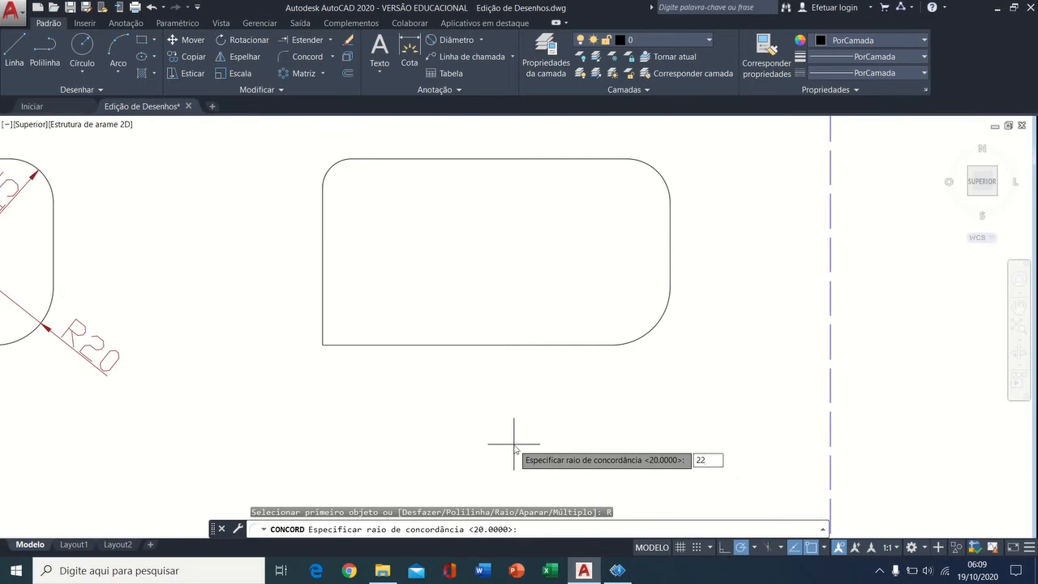
pyautogui.press('Return')
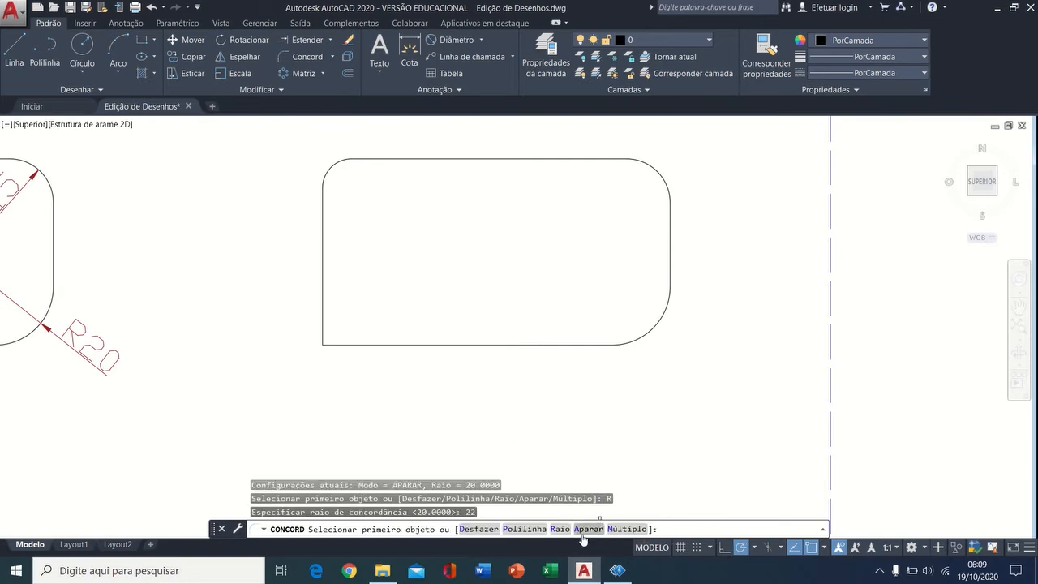
pyautogui.click(589, 529)
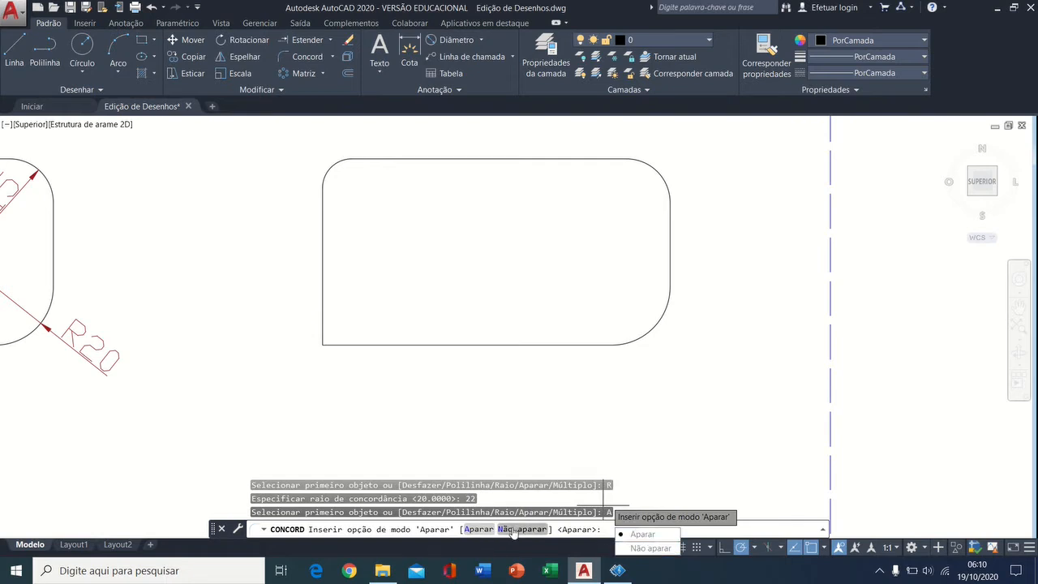
pyautogui.click(649, 548)
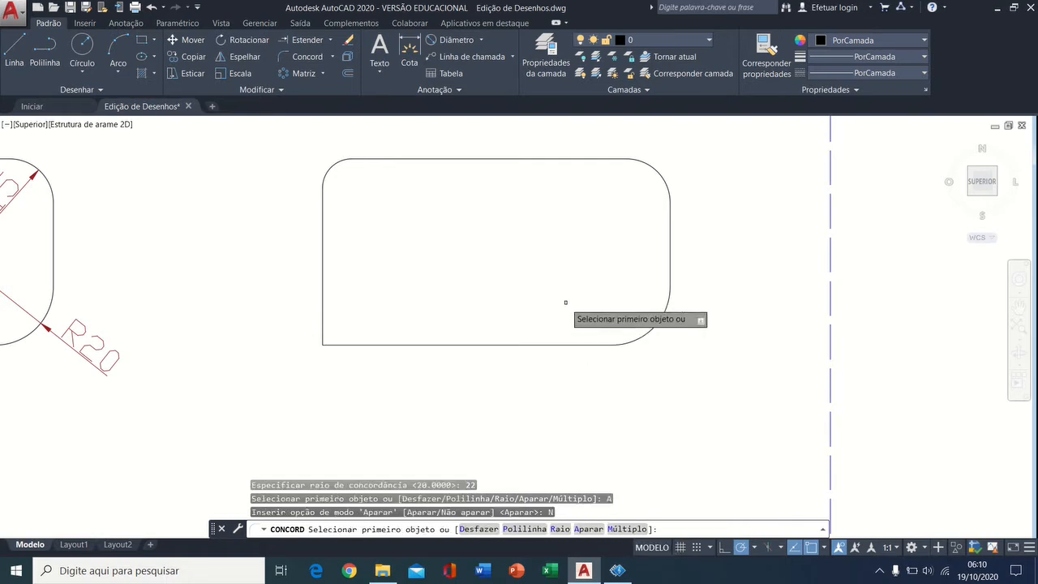
pyautogui.click(361, 341)
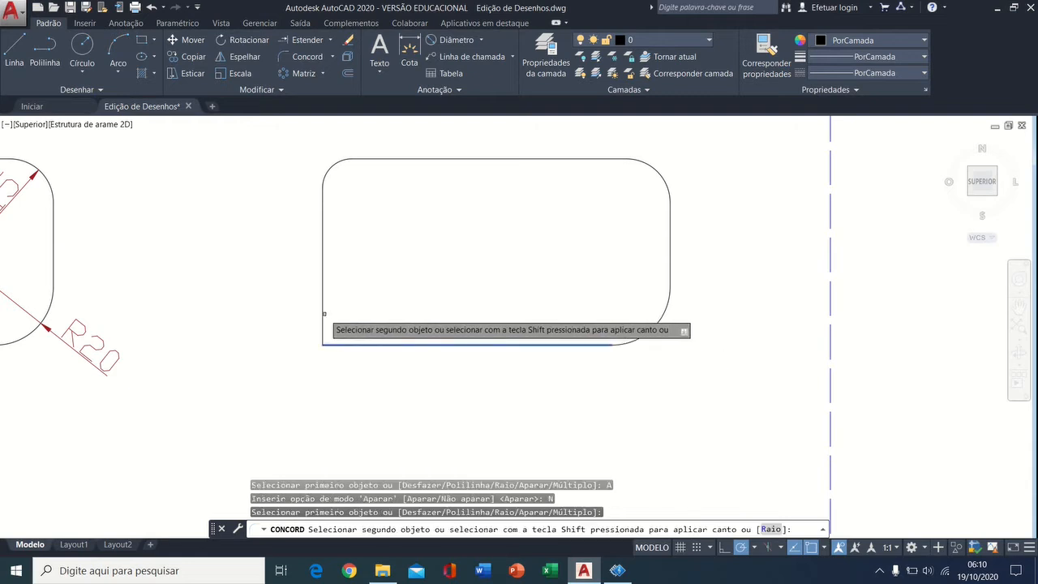
pyautogui.click(323, 329)
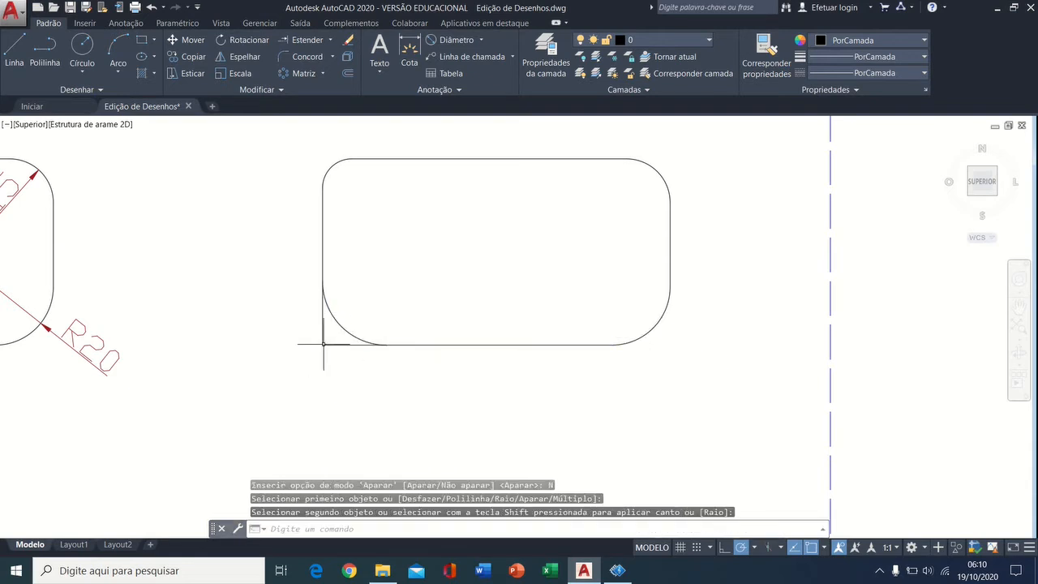
pyautogui.moveTo(382, 411); pyautogui.dragTo(533, 297, button='middle')
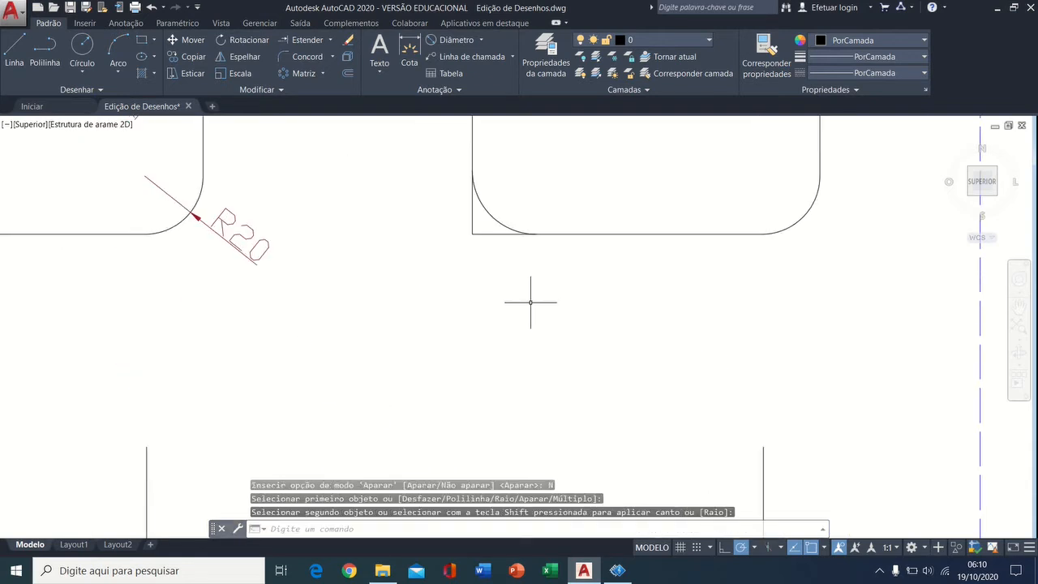
# Fillet the two crossing lines below the second rounded rectangle into a single corner, using Trim mode and radius 22.
pyautogui.scroll(-5, 536, 304)
pyautogui.moveTo(533, 412); pyautogui.dragTo(490, 316, button='middle')
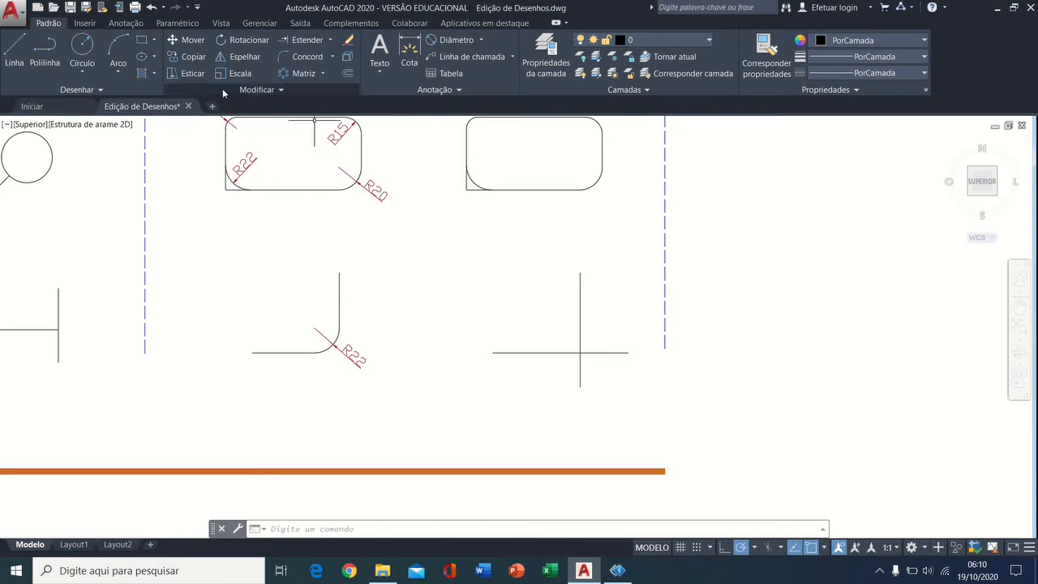
pyautogui.click(299, 59)
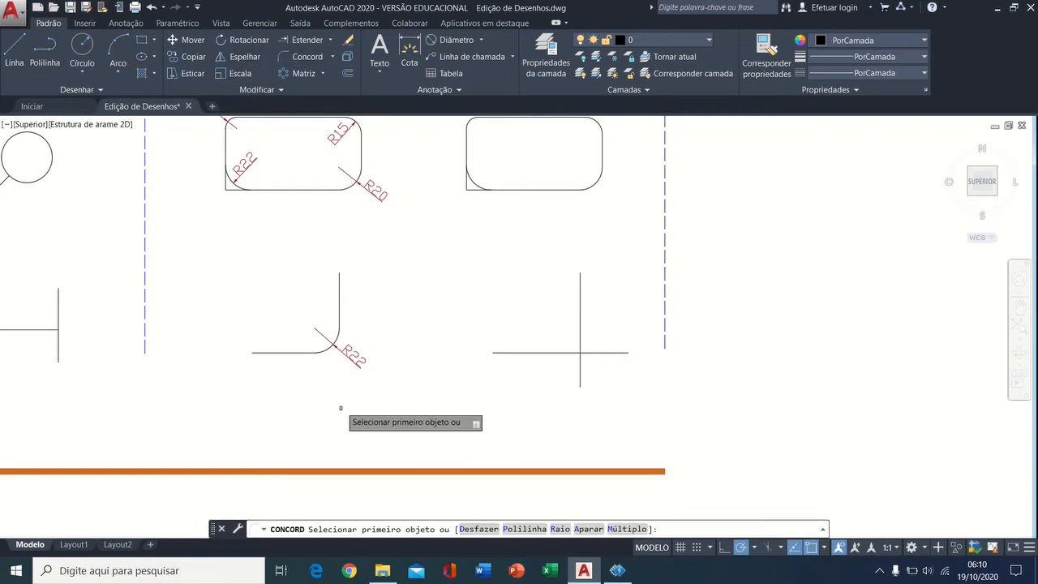
pyautogui.click(588, 529)
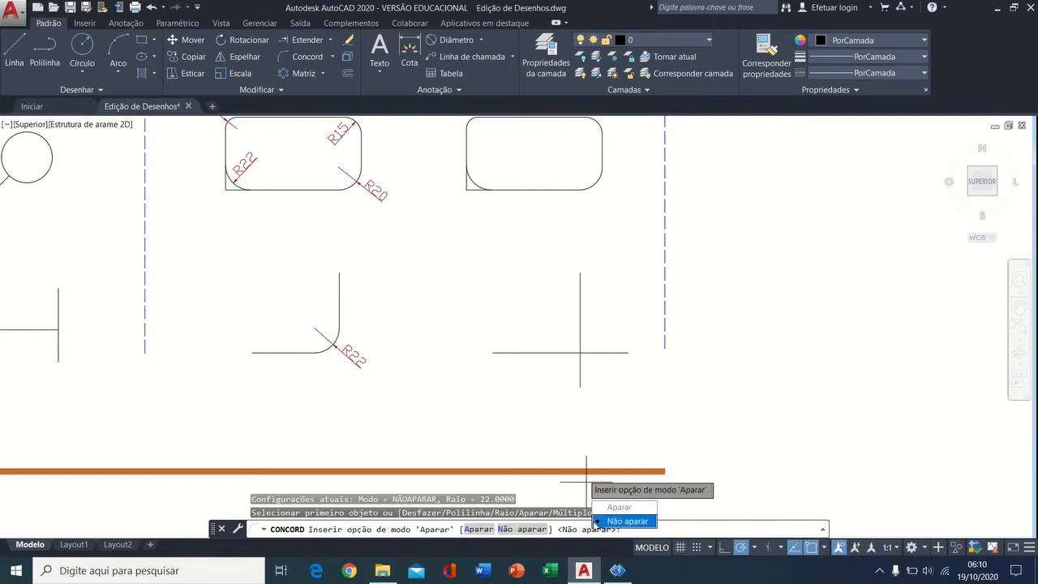
pyautogui.click(619, 507)
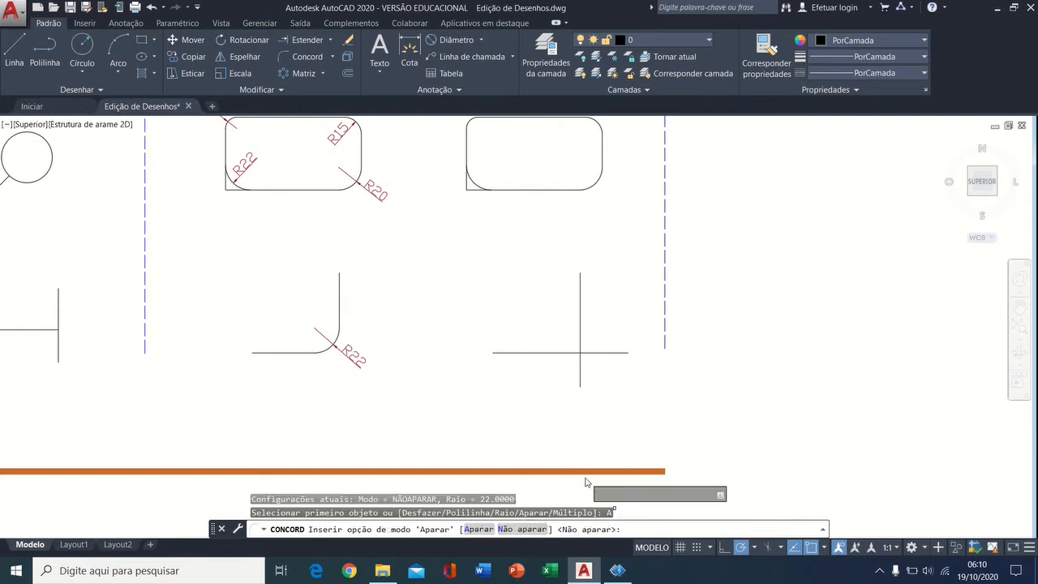
pyautogui.click(580, 349)
pyautogui.click(563, 352)
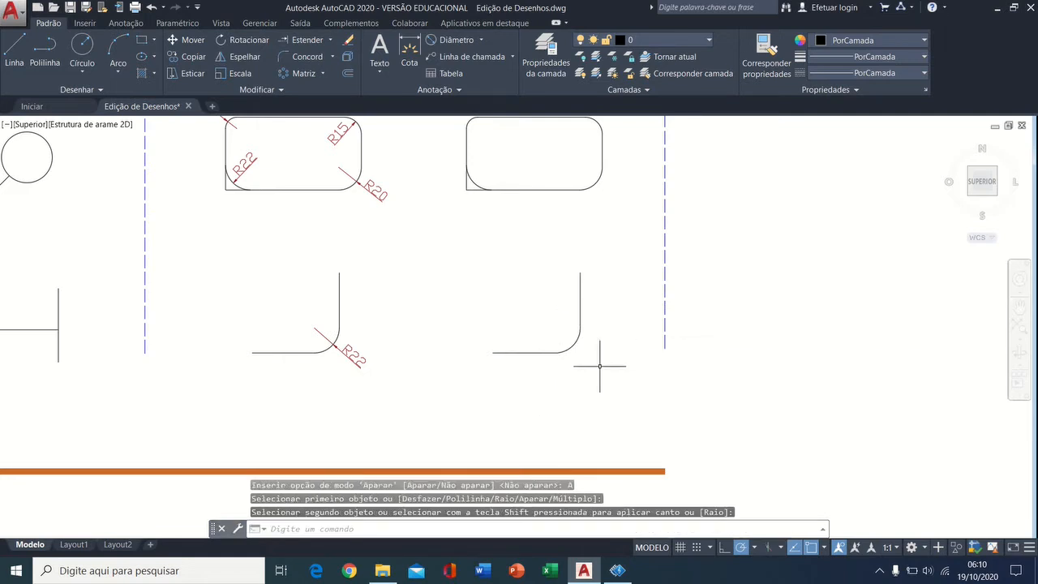
# Go to the CHANFRO exercise and examine the chamfer dimensions on its model rectangle.
pyautogui.moveTo(398, 348)
pyautogui.mouseDown(button='middle')
pyautogui.moveTo(419, 440)
pyautogui.moveTo(598, 409)
pyautogui.moveTo(658, 348)
pyautogui.mouseUp(button='middle')
pyautogui.moveTo(296, 370); pyautogui.dragTo(556, 328, button='middle')
pyautogui.moveTo(375, 398); pyautogui.dragTo(876, 294, button='middle')
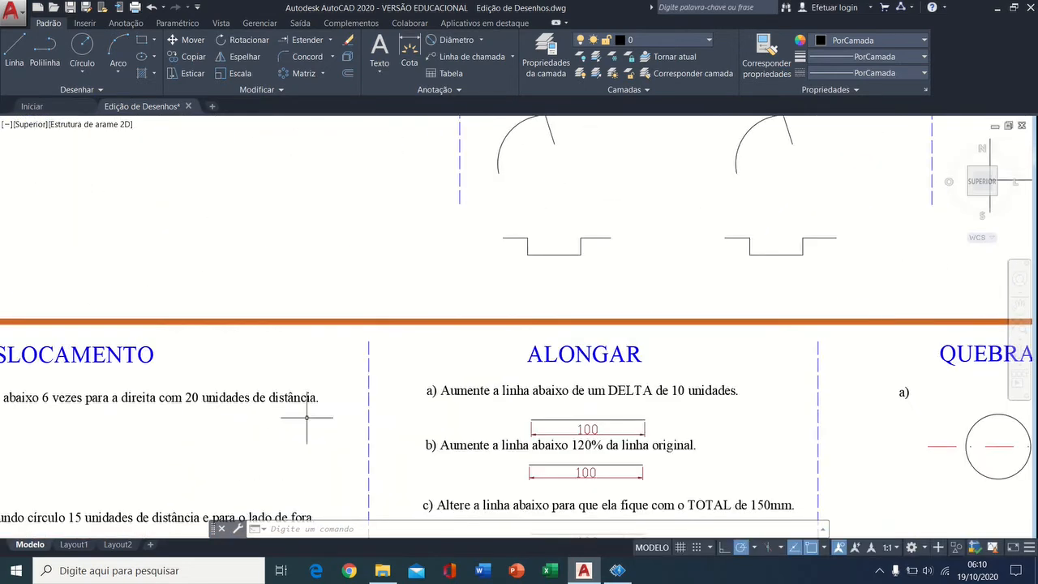
pyautogui.moveTo(329, 412); pyautogui.dragTo(849, 301, button='middle')
pyautogui.scroll(-2, 404, 356)
pyautogui.moveTo(245, 369); pyautogui.dragTo(746, 305, button='middle')
pyautogui.moveTo(370, 357); pyautogui.dragTo(991, 347, button='middle')
pyautogui.scroll(2, 488, 324)
pyautogui.moveTo(542, 309)
pyautogui.mouseDown(button='middle')
pyautogui.moveTo(421, 300)
pyautogui.moveTo(456, 371)
pyautogui.mouseUp(button='middle')
pyautogui.scroll(2, 440, 315)
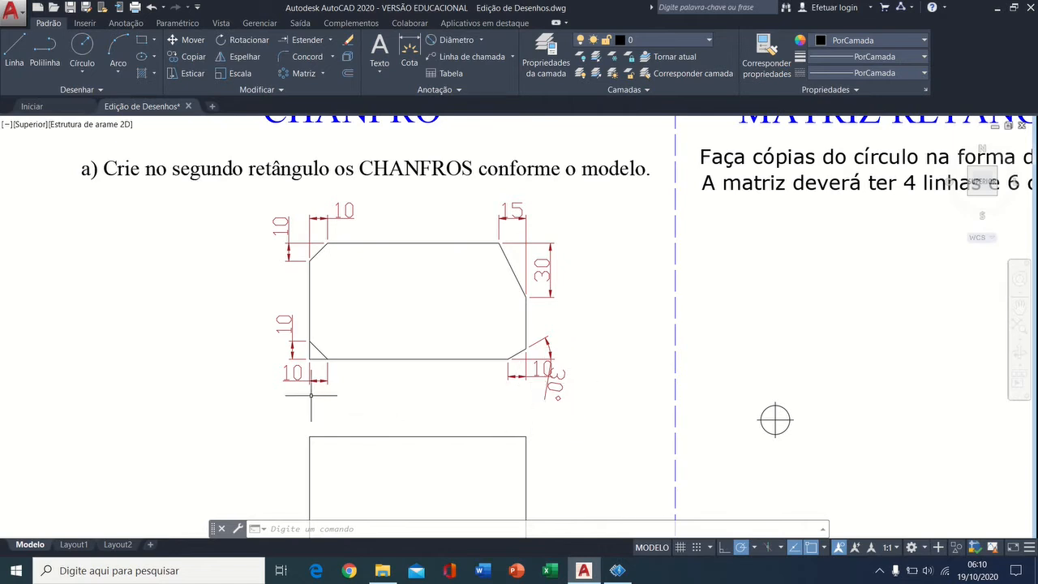
pyautogui.moveTo(402, 395)
pyautogui.mouseDown(button='middle')
pyautogui.moveTo(437, 281)
pyautogui.moveTo(438, 345)
pyautogui.mouseUp(button='middle')
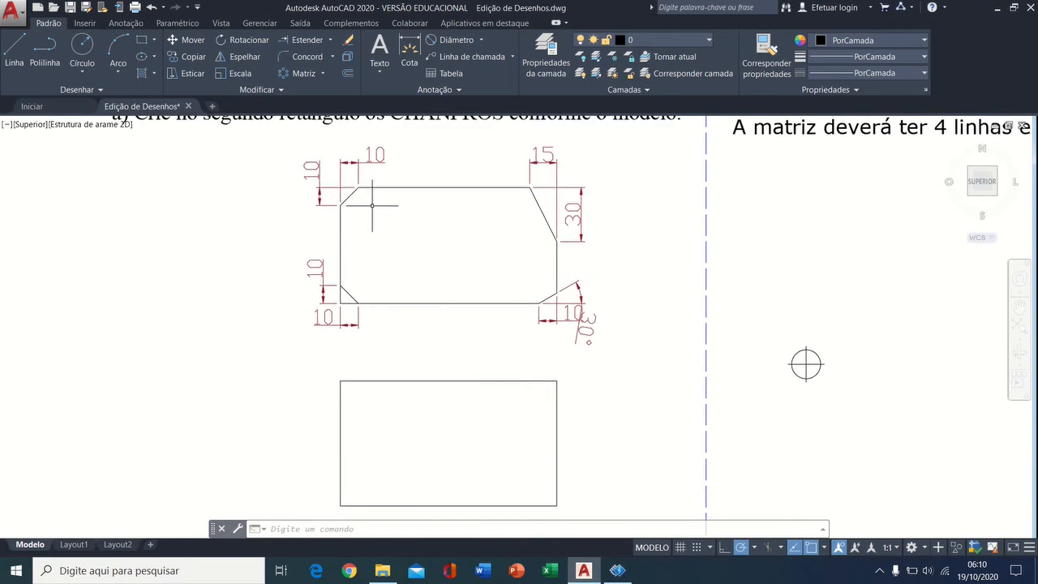
# Chamfer the upper-left corner of the second rectangle in the CHANFRO exercise with both distances at 10.
pyautogui.click(333, 57)
pyautogui.click(321, 111)
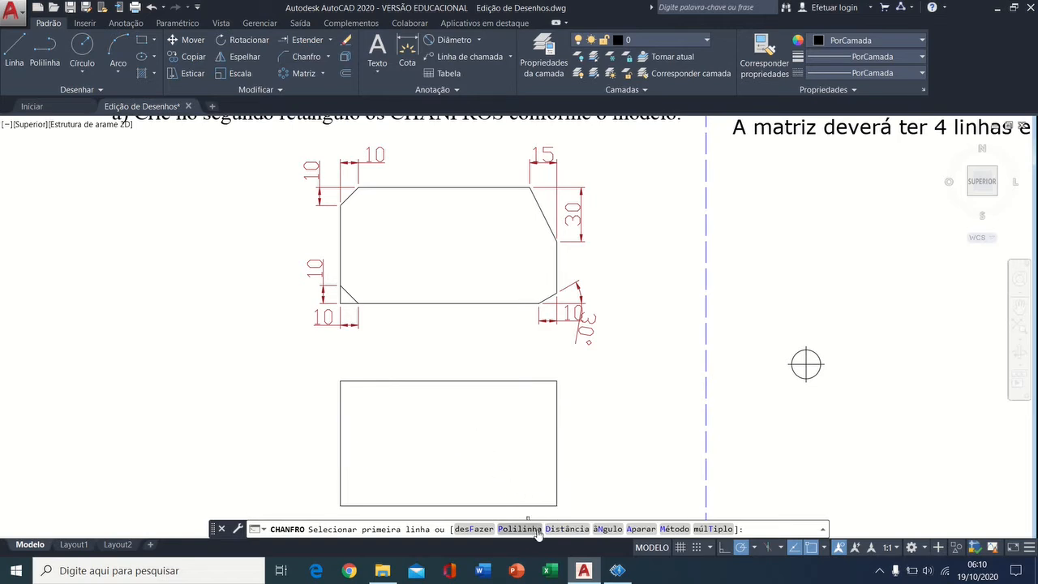
pyautogui.click(567, 529)
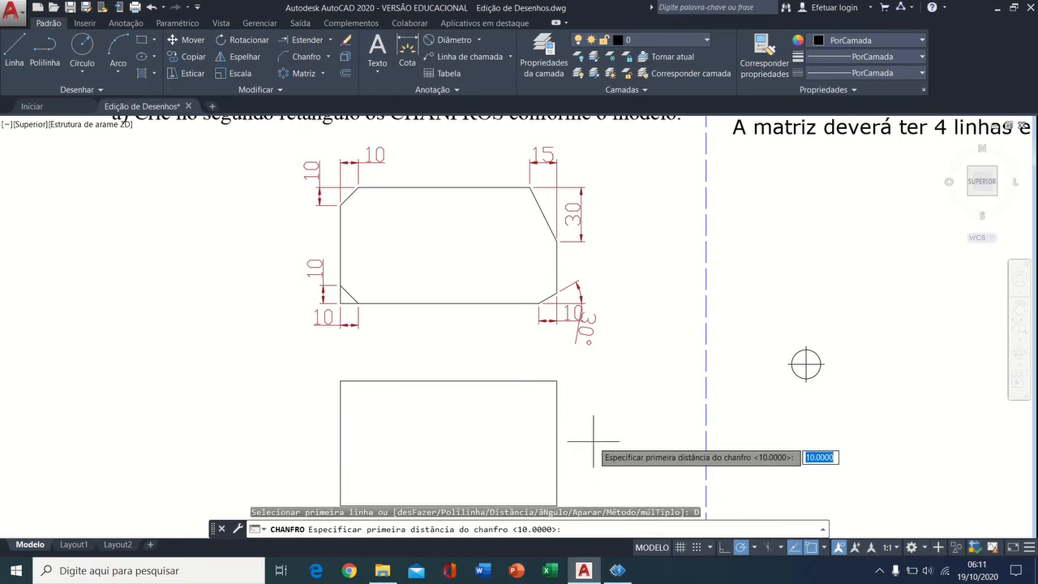
pyautogui.press('Return')
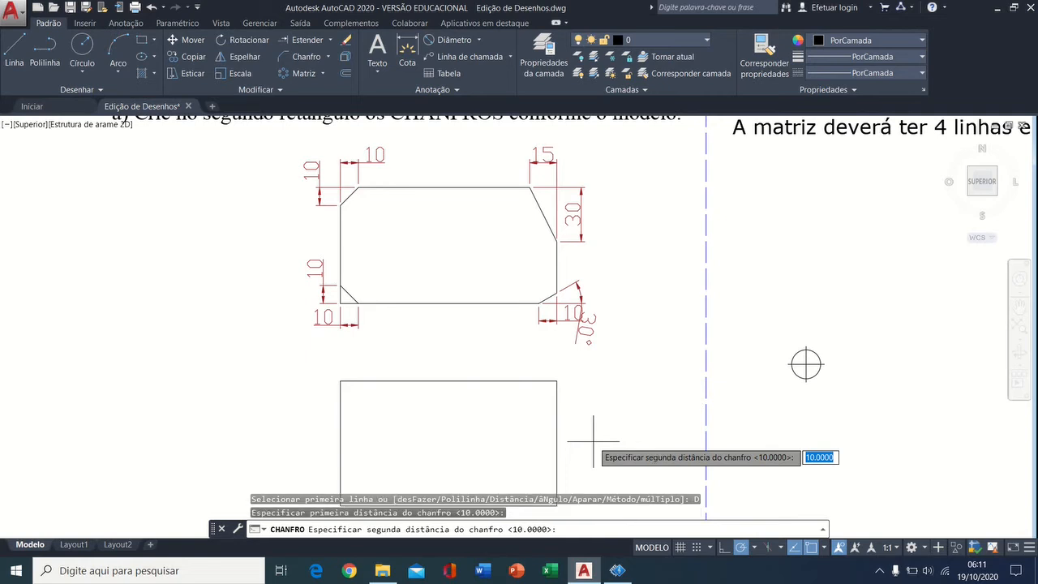
pyautogui.press('Return')
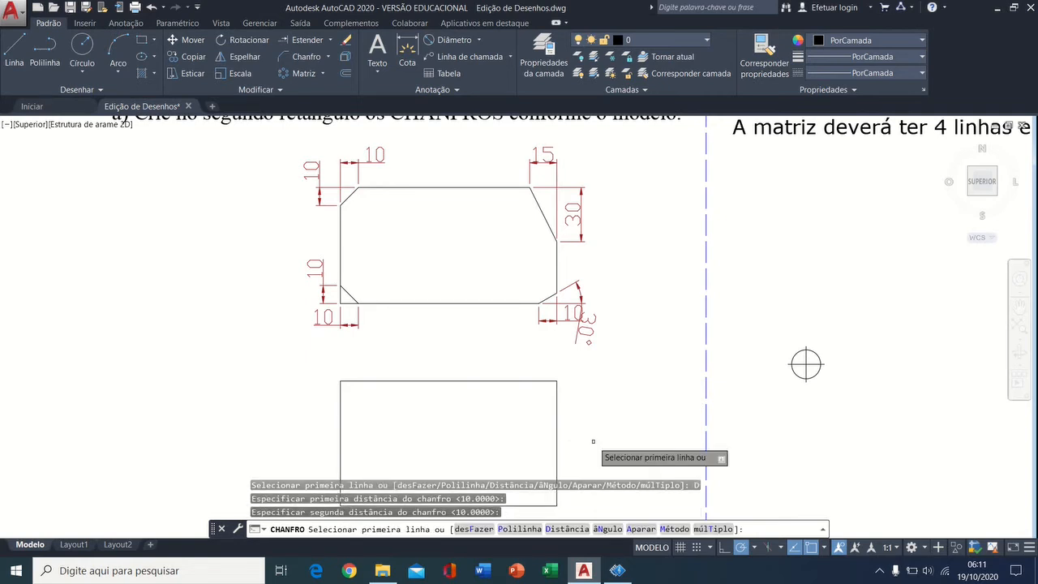
pyautogui.click(342, 395)
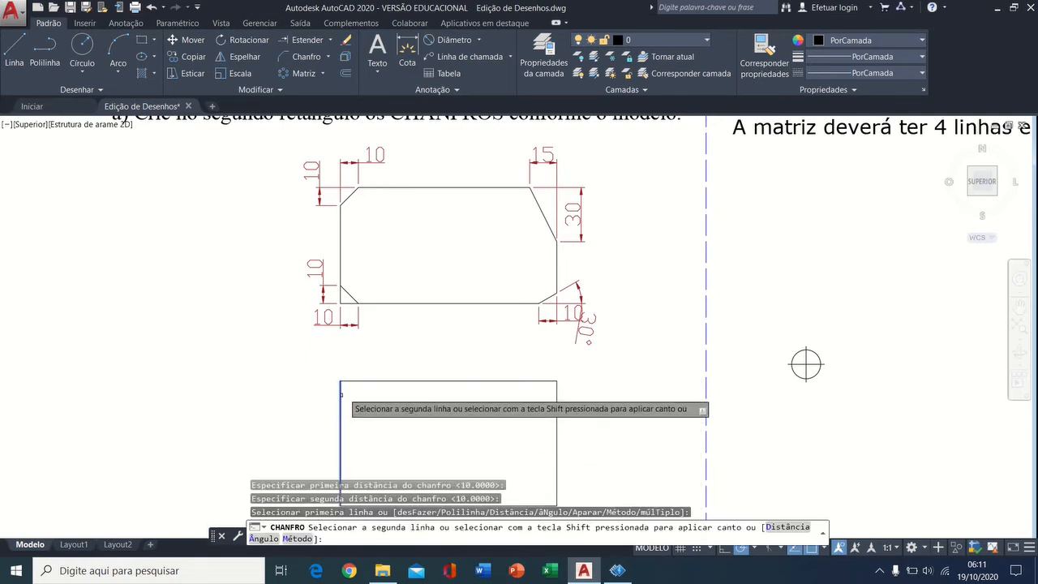
pyautogui.click(350, 381)
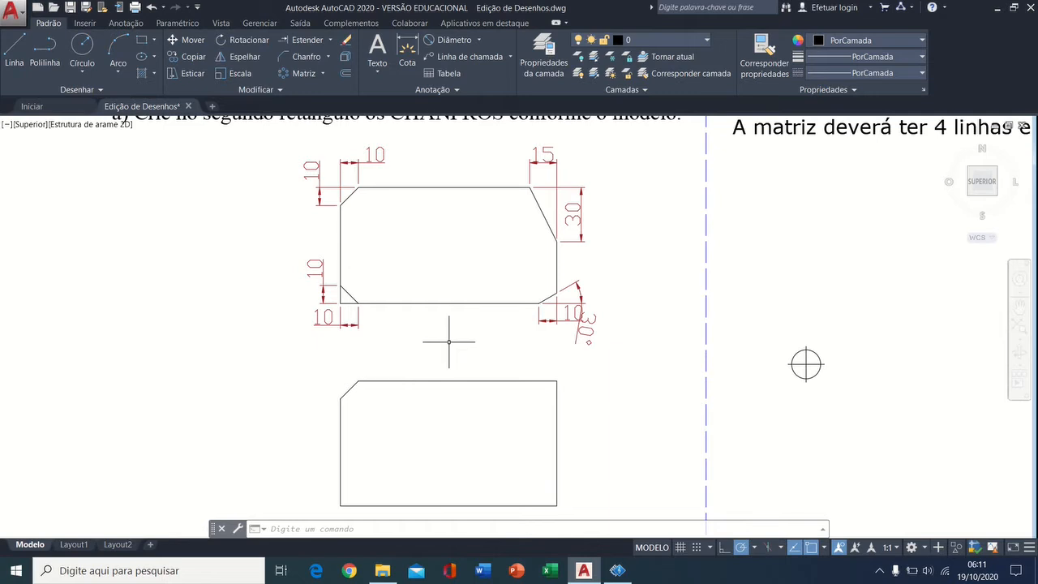
# Chamfer the second rectangle's upper-right corner with distances of 15 along the top edge and 30 along the right edge.
pyautogui.press('Return')
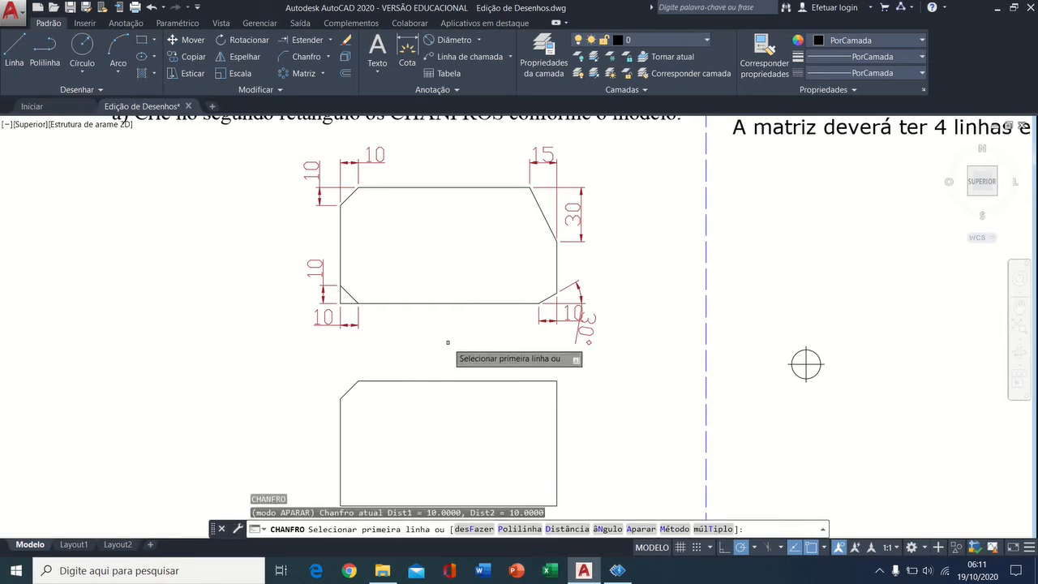
pyautogui.click(566, 529)
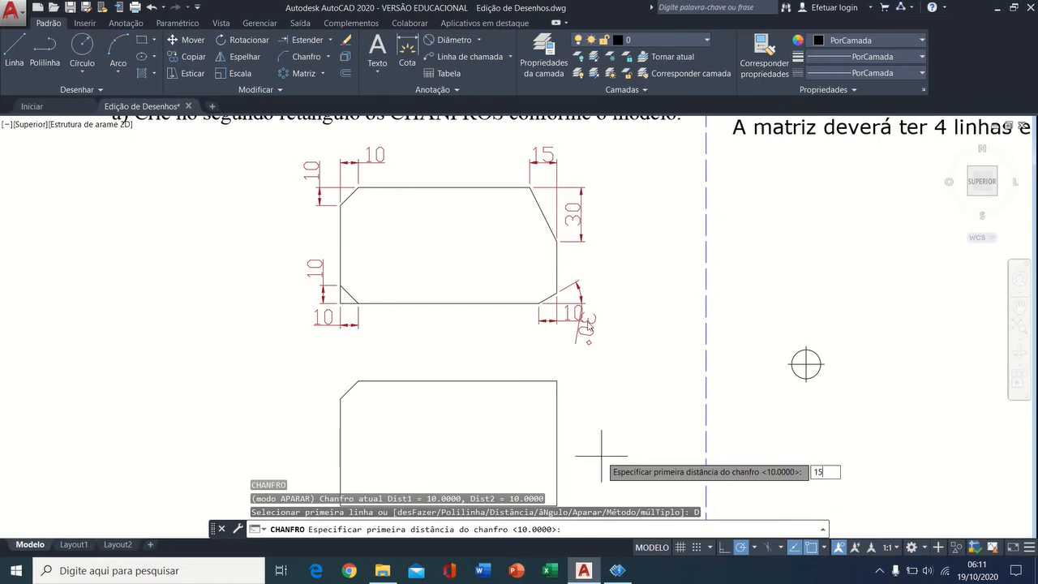
pyautogui.press('Return')
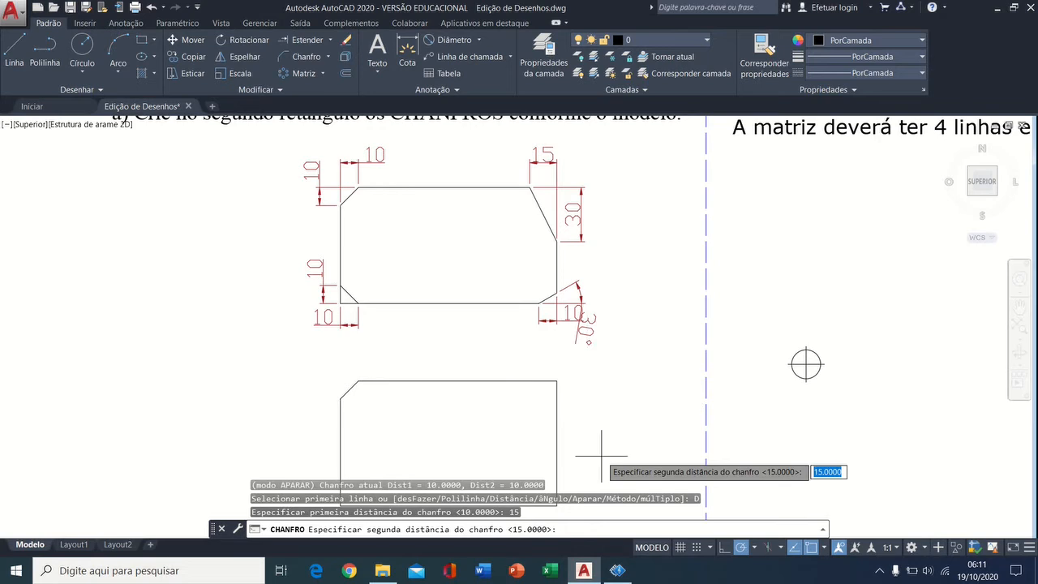
pyautogui.write('30')
pyautogui.press('Return')
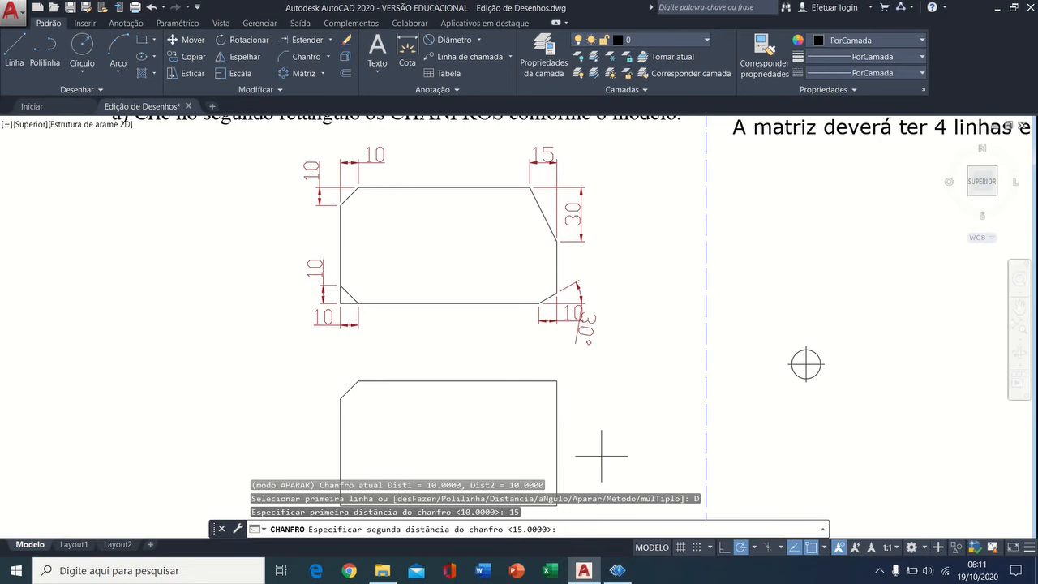
pyautogui.moveTo(618, 399)
pyautogui.mouseDown(button='middle')
pyautogui.moveTo(609, 327)
pyautogui.moveTo(608, 370)
pyautogui.mouseUp(button='middle')
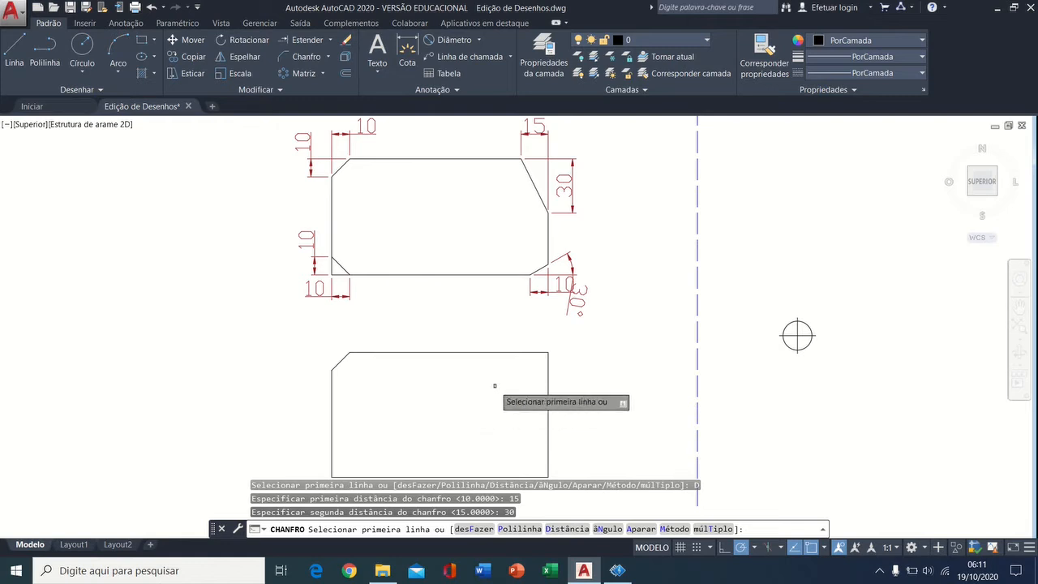
pyautogui.click(524, 353)
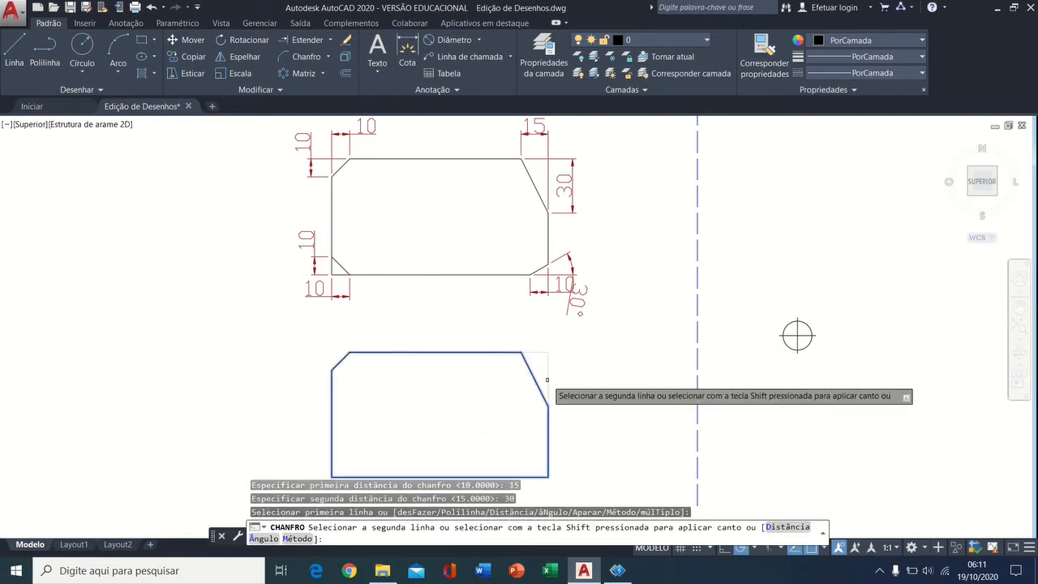
pyautogui.click(547, 376)
# Chamfer the second rectangle's lower-right corner by angle, with length 10 along the bottom edge and an angle of 30°.
pyautogui.moveTo(600, 422); pyautogui.dragTo(611, 354, button='middle')
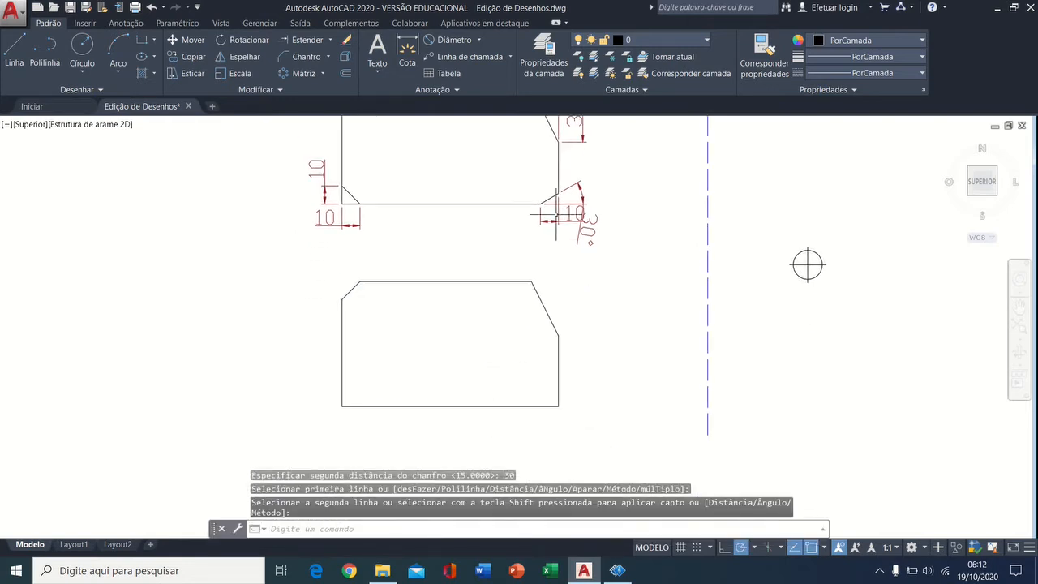
pyautogui.click(303, 57)
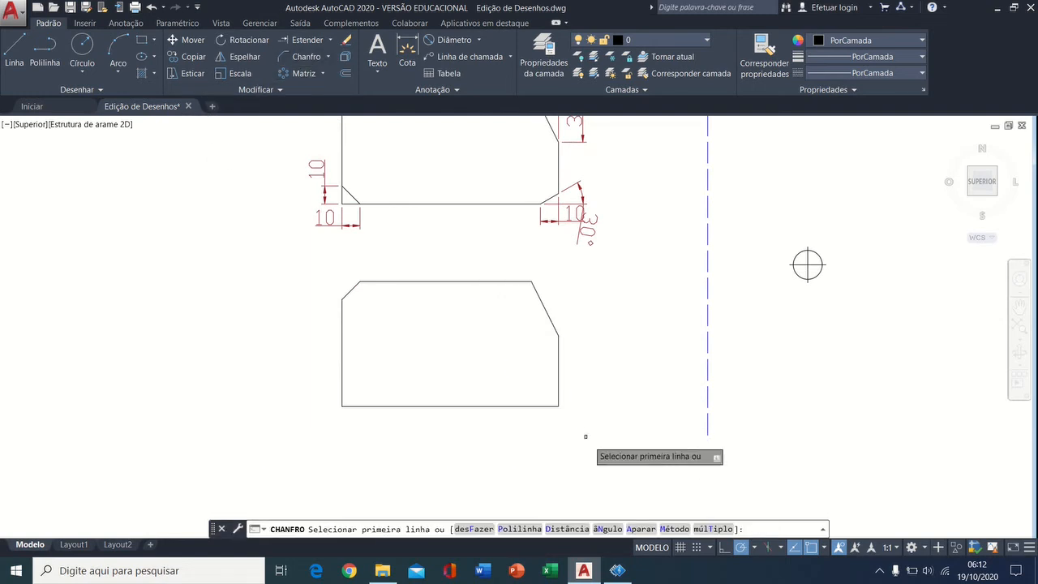
pyautogui.click(609, 529)
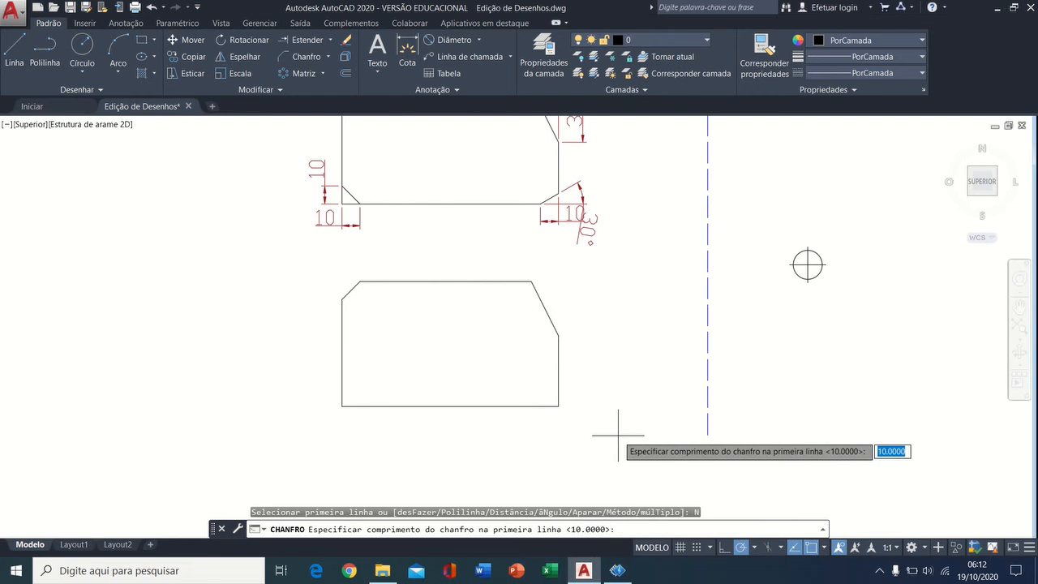
pyautogui.press('Return')
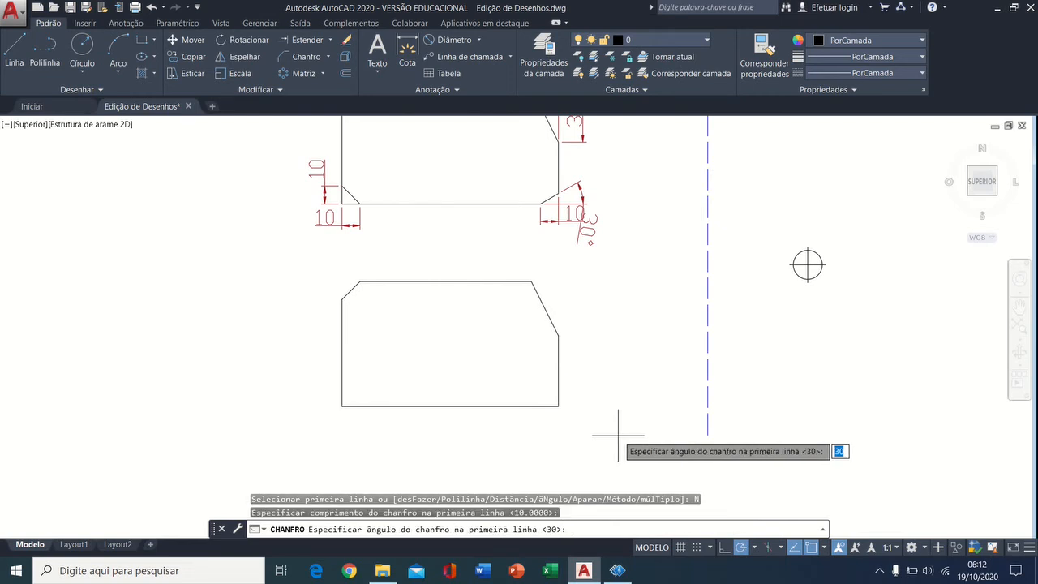
pyautogui.press('Return')
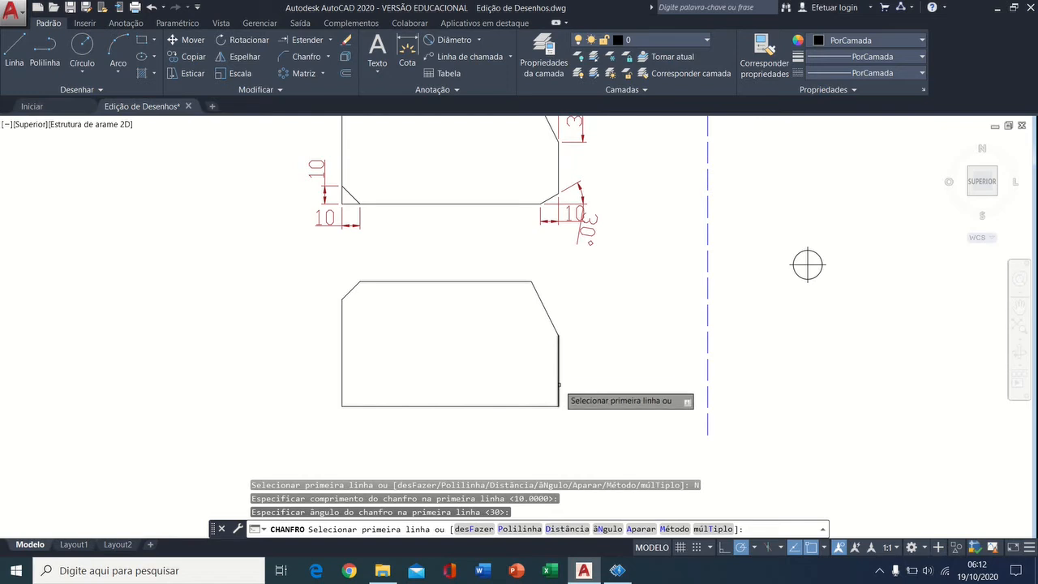
pyautogui.click(541, 407)
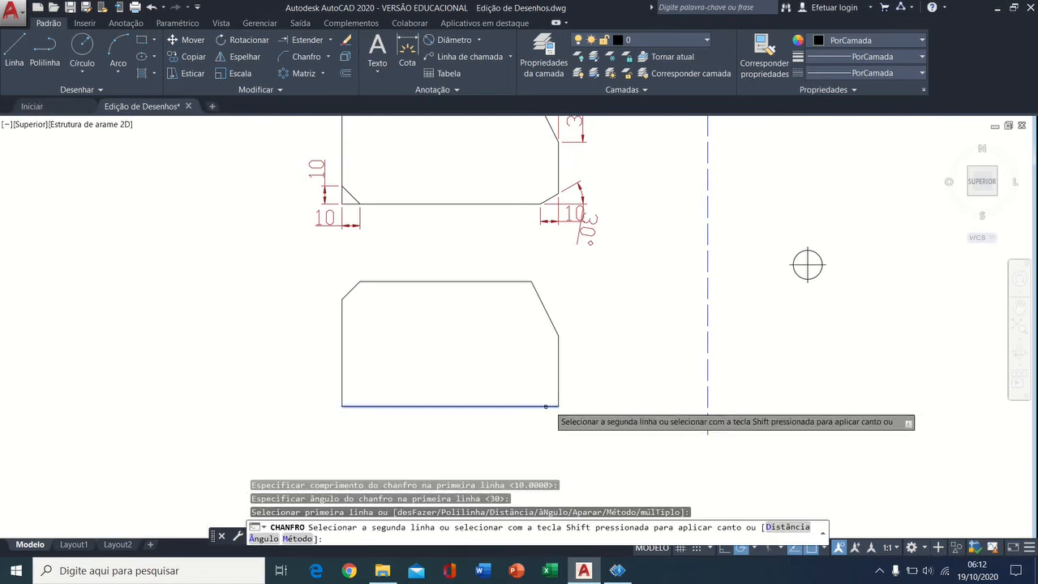
pyautogui.click(558, 391)
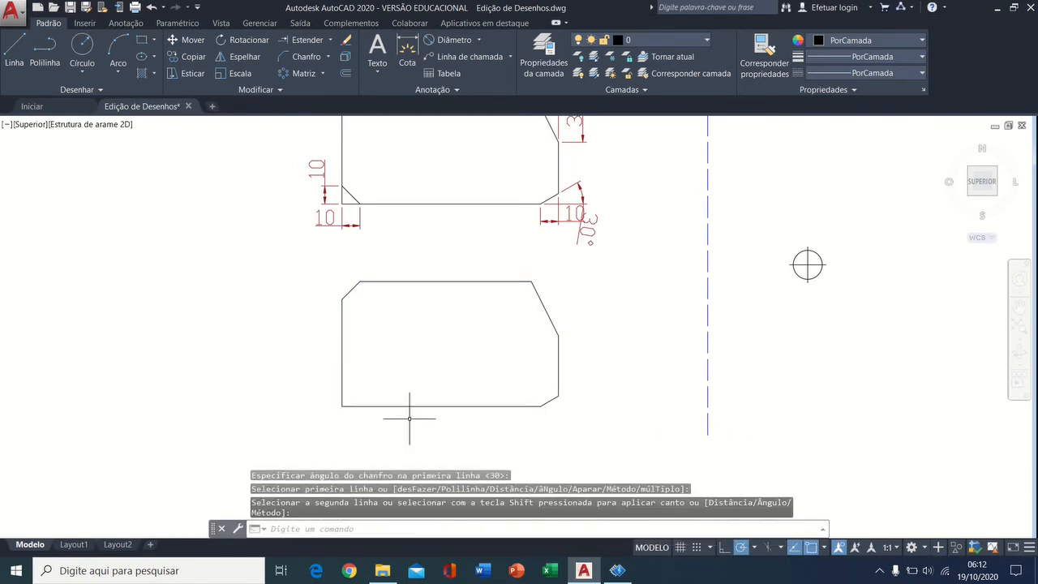
# Chamfer the second rectangle's lower-left corner in no-trim mode (Não aparar) with both distances at 10.
pyautogui.moveTo(409, 419); pyautogui.dragTo(480, 408, button='middle')
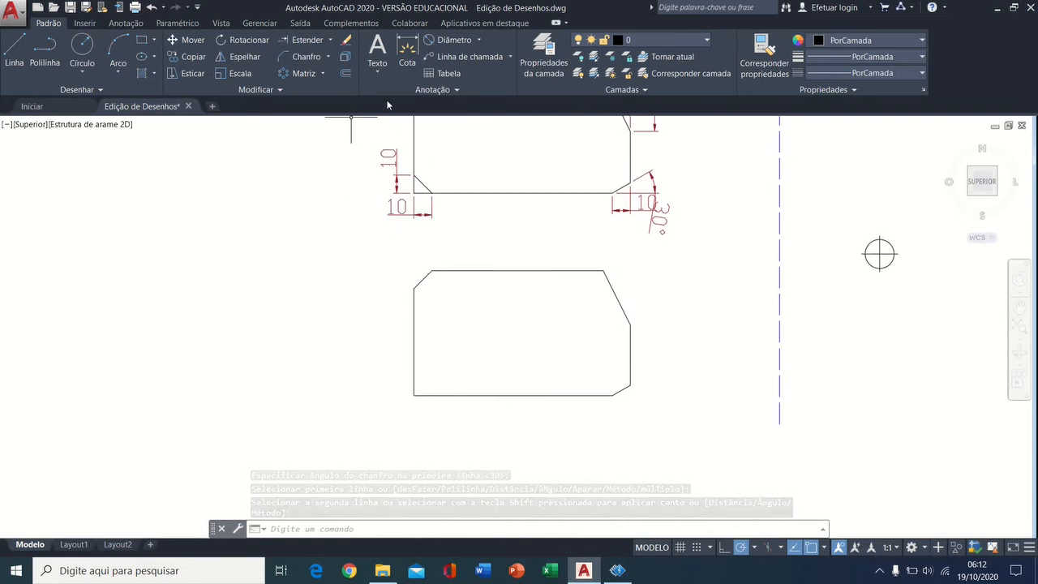
pyautogui.click(305, 57)
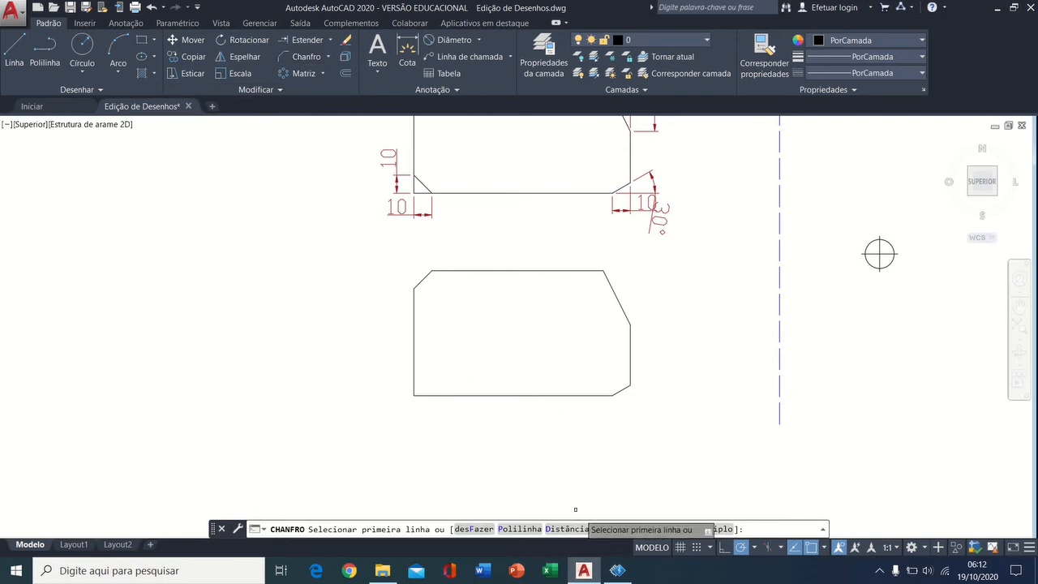
pyautogui.click(640, 529)
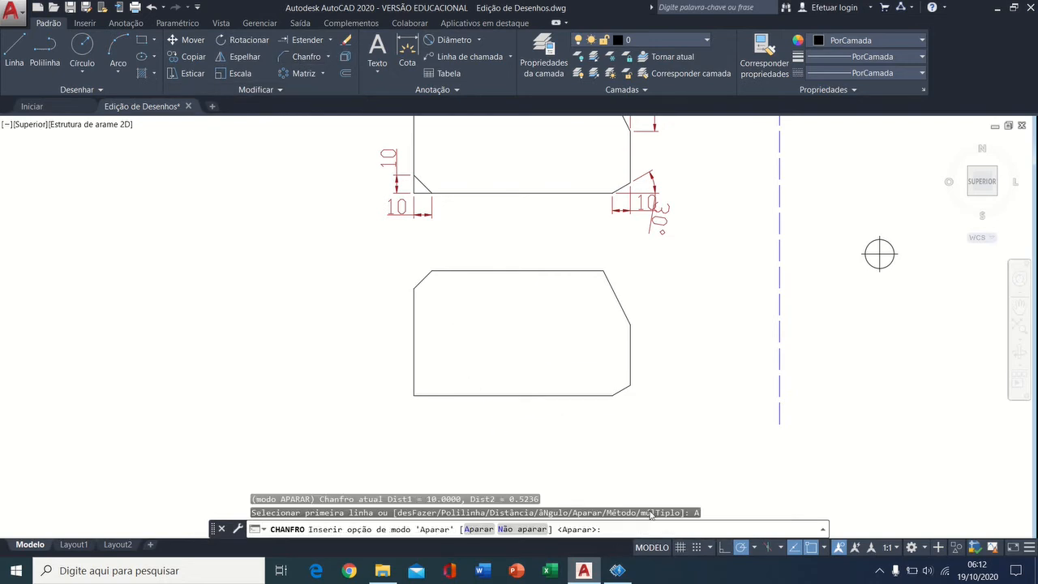
pyautogui.click(511, 530)
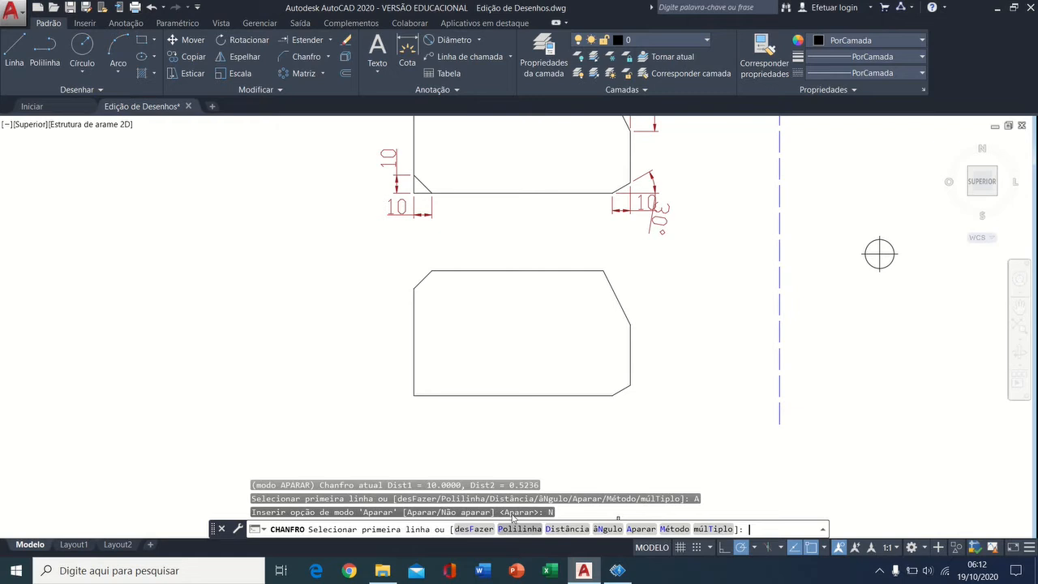
pyautogui.click(556, 529)
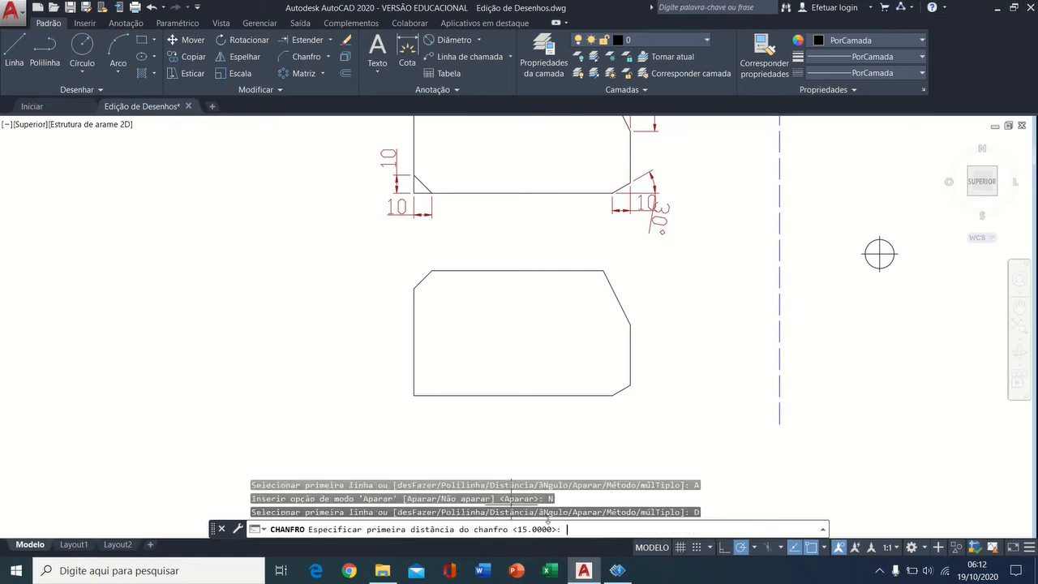
pyautogui.write('10')
pyautogui.press('Return')
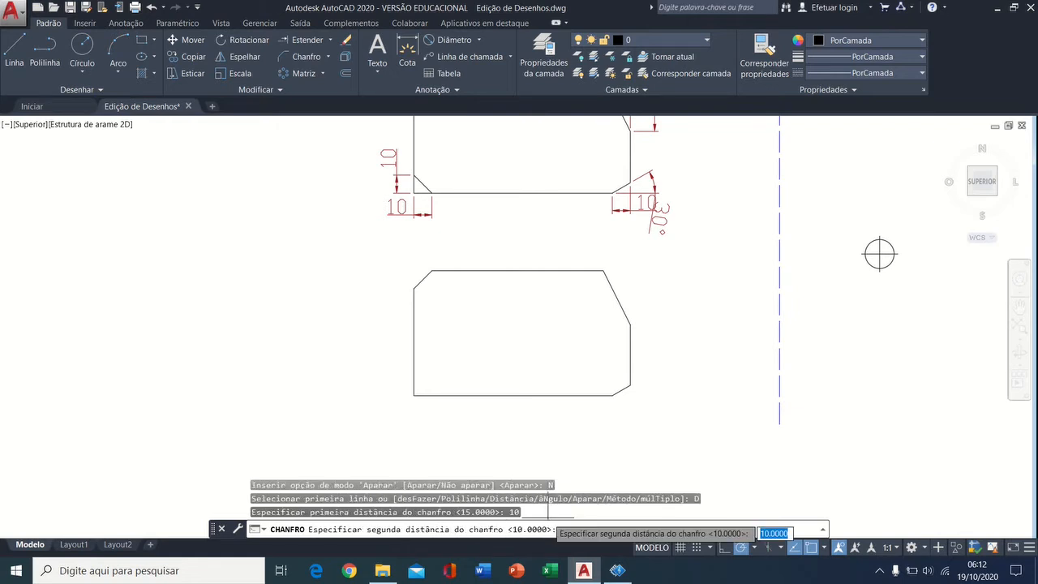
pyautogui.press('Return')
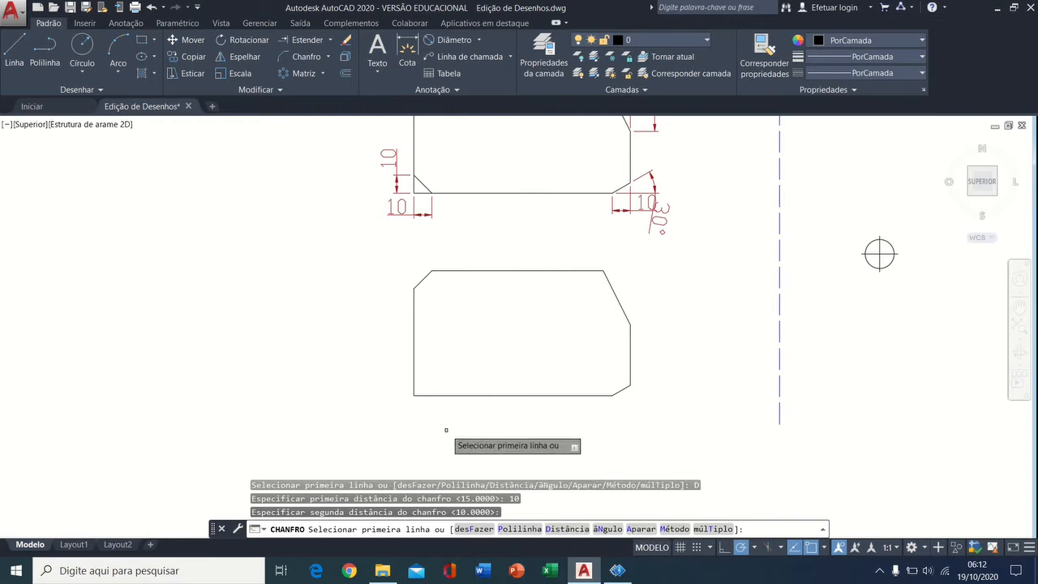
pyautogui.click(434, 398)
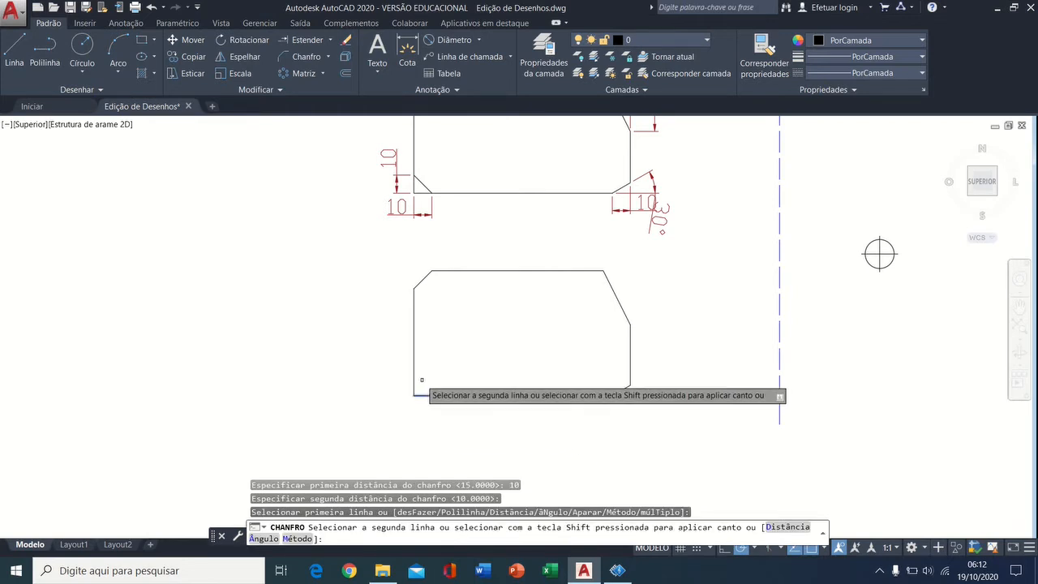
pyautogui.click(415, 375)
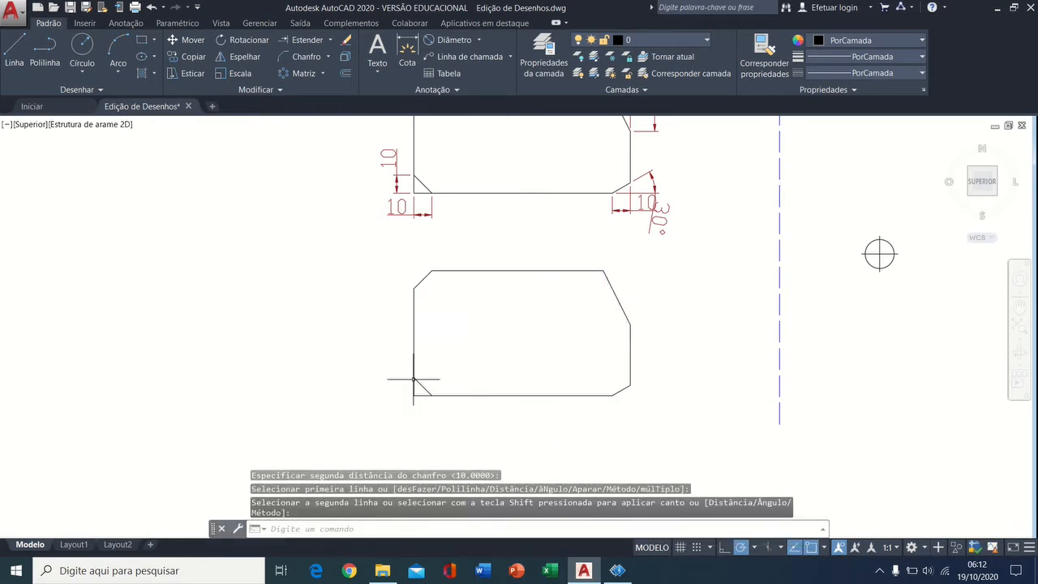
# Examine the MATRIZ RETANGULAR instructions and the circle grid from the multiple-copy exercise above it.
pyautogui.moveTo(661, 355); pyautogui.dragTo(131, 461, button='middle')
pyautogui.moveTo(380, 319); pyautogui.dragTo(383, 386, button='middle')
pyautogui.scroll(-1, 383, 386)
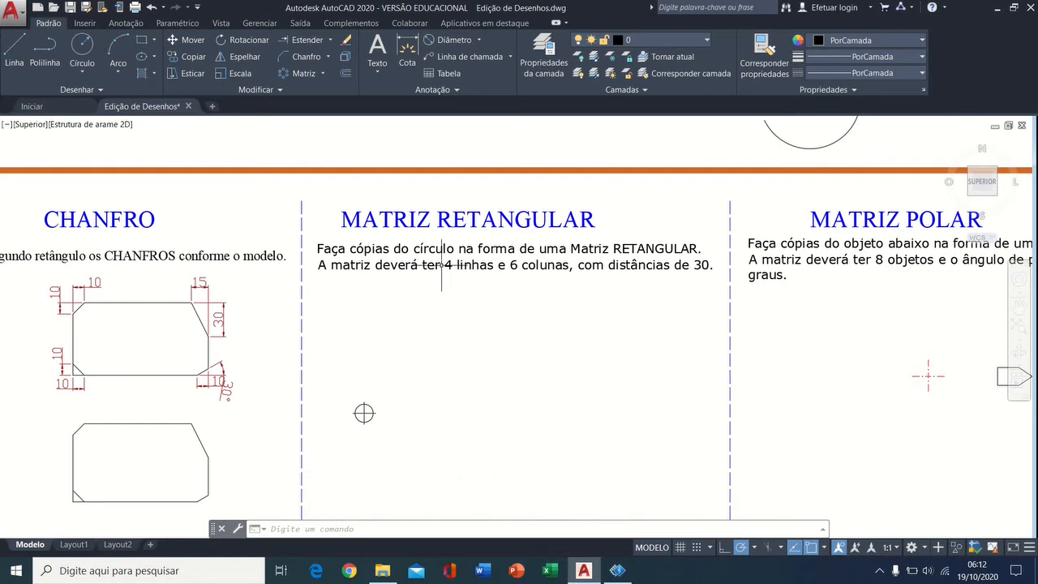
pyautogui.moveTo(435, 221)
pyautogui.mouseDown(button='middle')
pyautogui.moveTo(437, 236)
pyautogui.moveTo(439, 214)
pyautogui.mouseUp(button='middle')
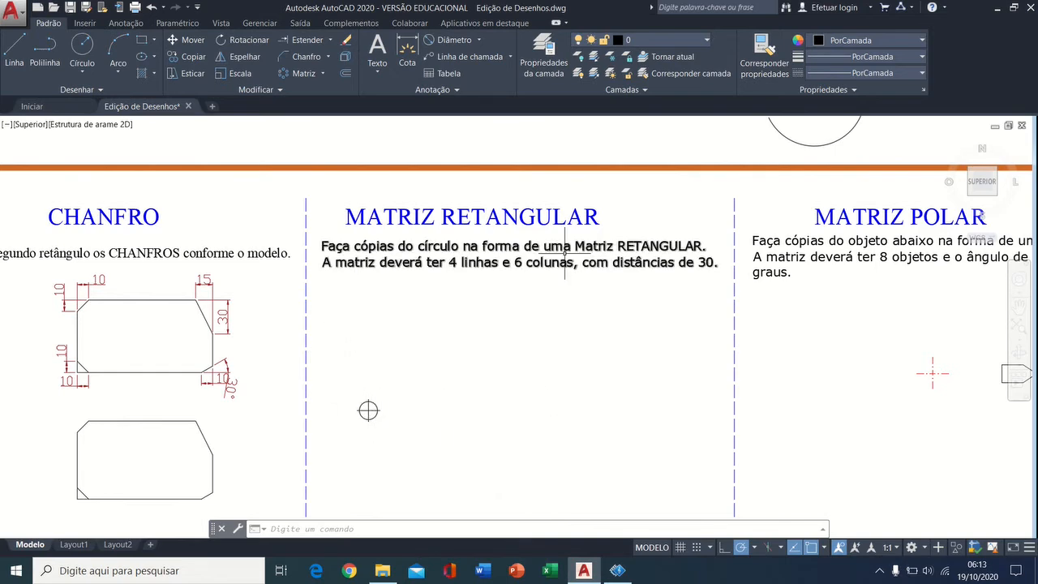
pyautogui.moveTo(516, 246)
pyautogui.mouseDown(button='middle')
pyautogui.moveTo(516, 372)
pyautogui.moveTo(479, 525)
pyautogui.mouseUp(button='middle')
pyautogui.scroll(4, 374, 402)
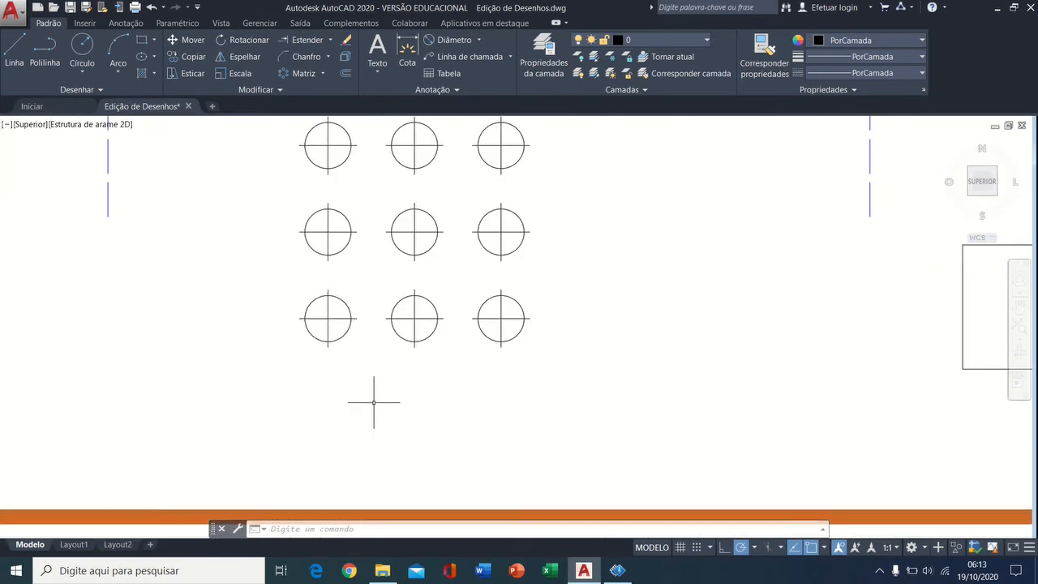
pyautogui.scroll(-2, 374, 259)
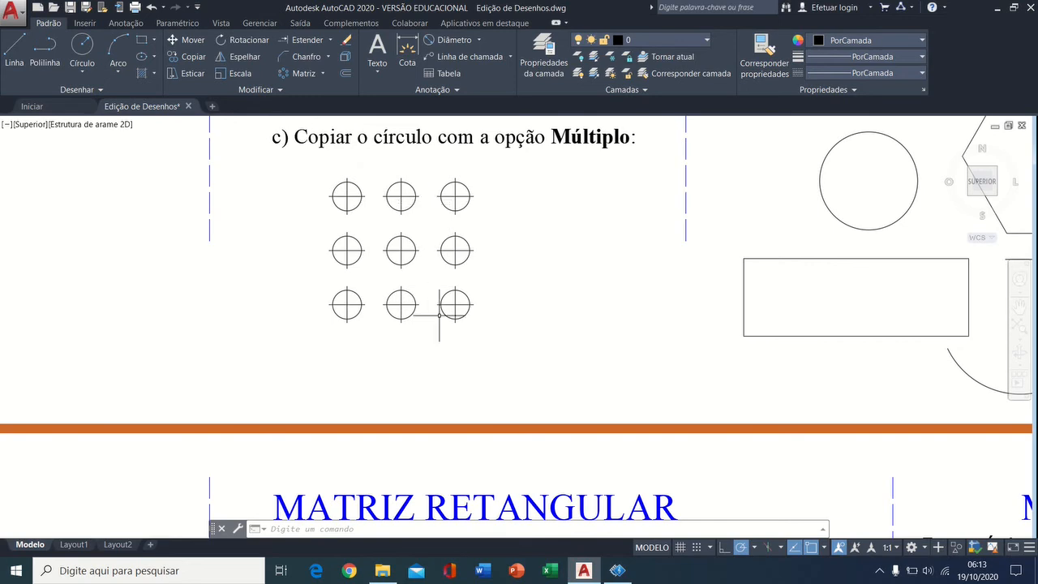
pyautogui.moveTo(507, 414)
pyautogui.mouseDown(button='middle')
pyautogui.moveTo(508, 299)
pyautogui.moveTo(487, 295)
pyautogui.mouseUp(button='middle')
pyautogui.moveTo(438, 519); pyautogui.dragTo(422, 383, button='middle')
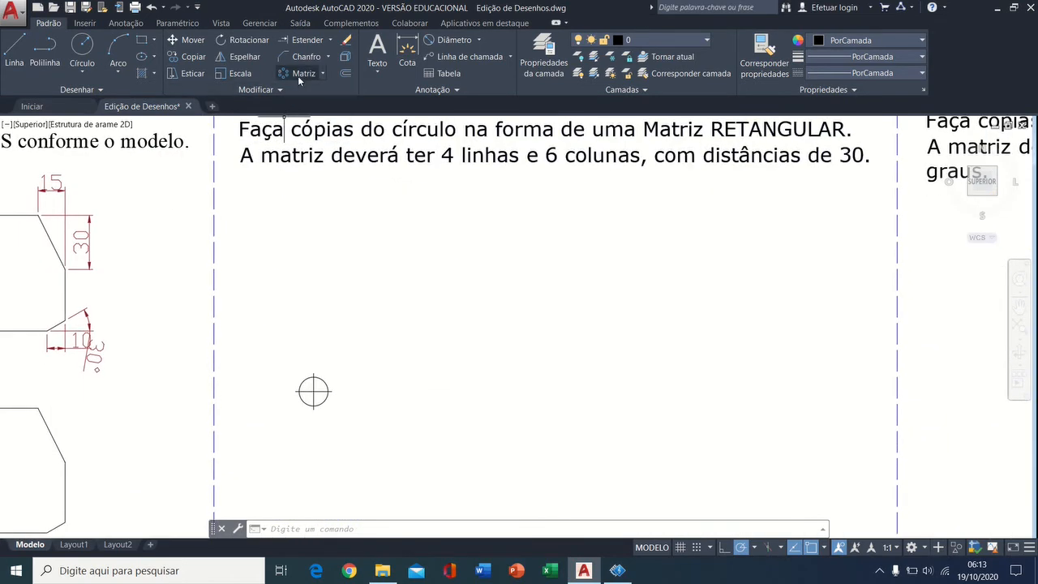
# Start a rectangular array of the circle and its centre lines in the MATRIZ RETANGULAR exercise.
pyautogui.click(322, 73)
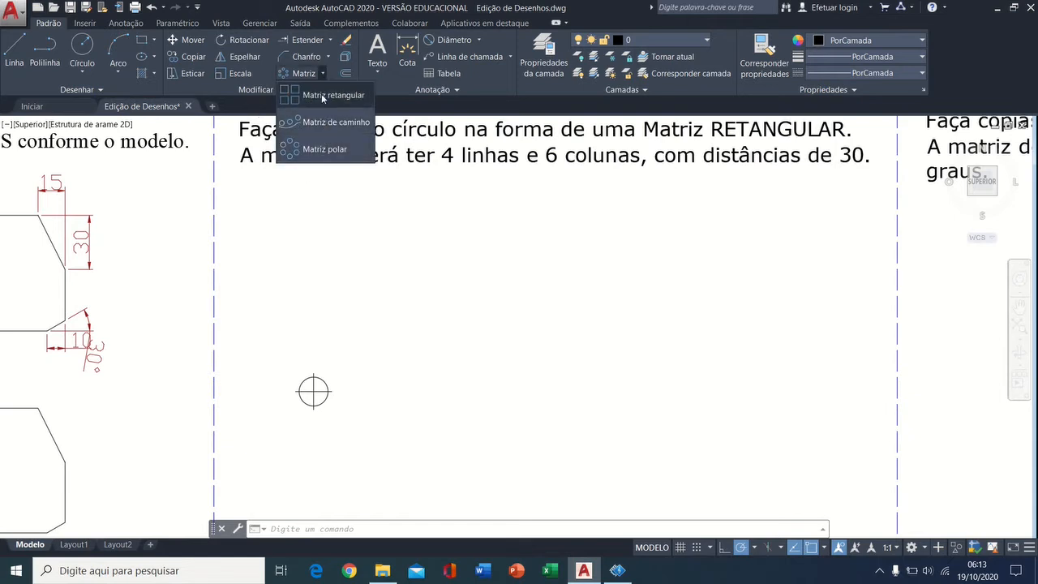
pyautogui.click(321, 95)
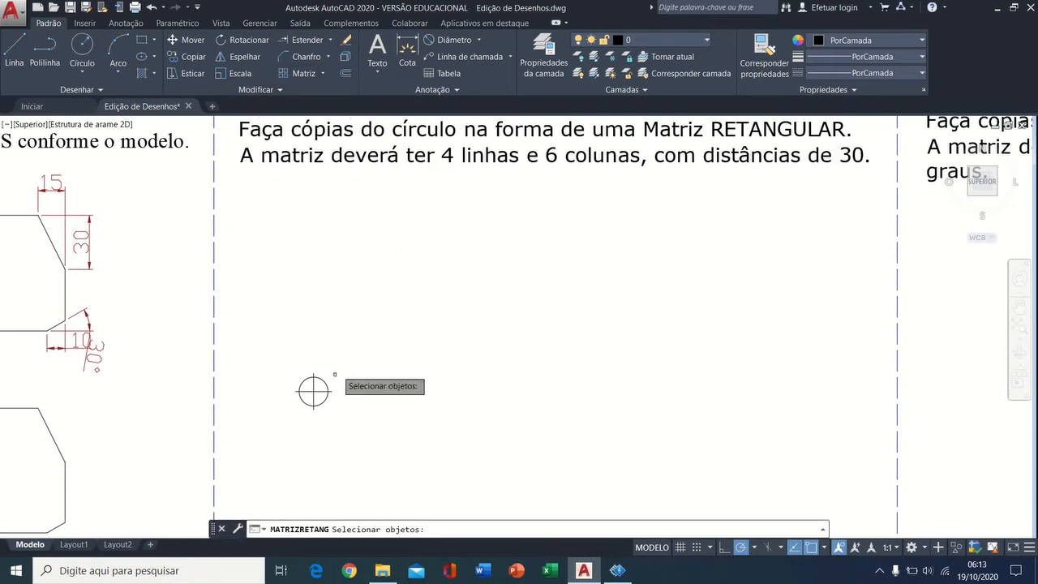
pyautogui.click(350, 353)
pyautogui.click(290, 421)
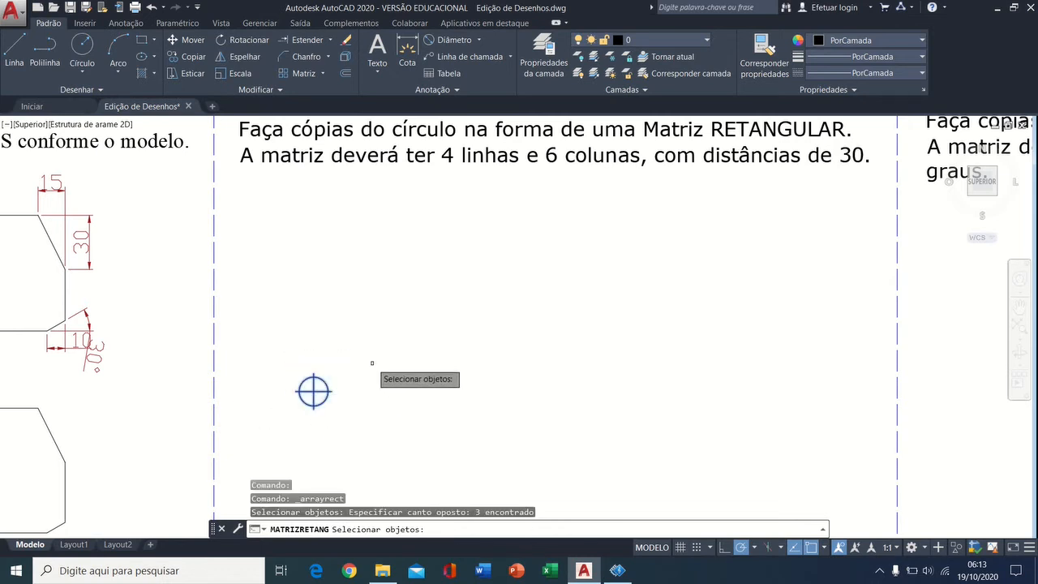
pyautogui.press('Return')
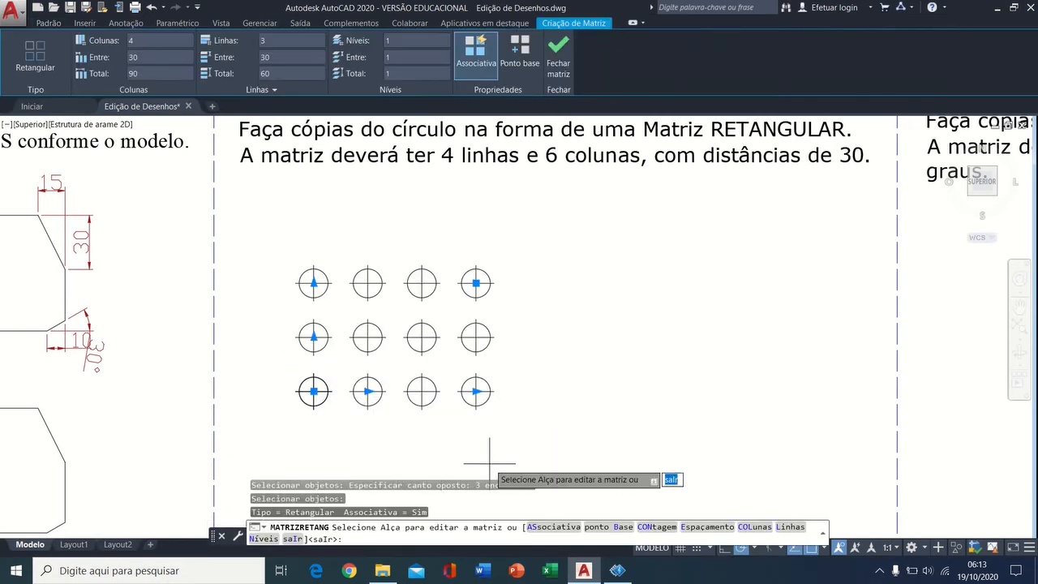
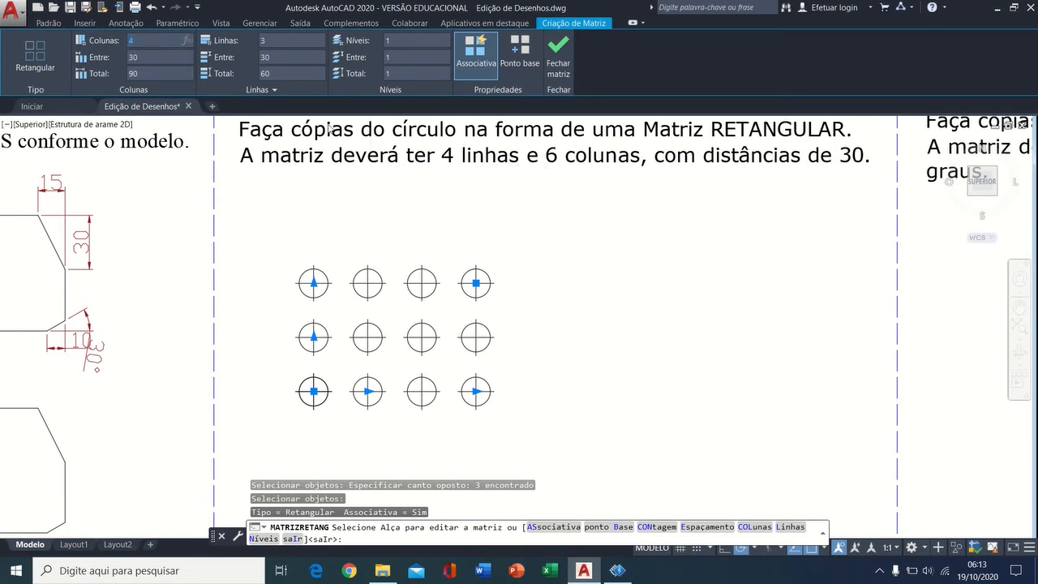
# Set the rectangular array to 6 columns and 4 rows, finish it, and check its properties.
pyautogui.write('6')
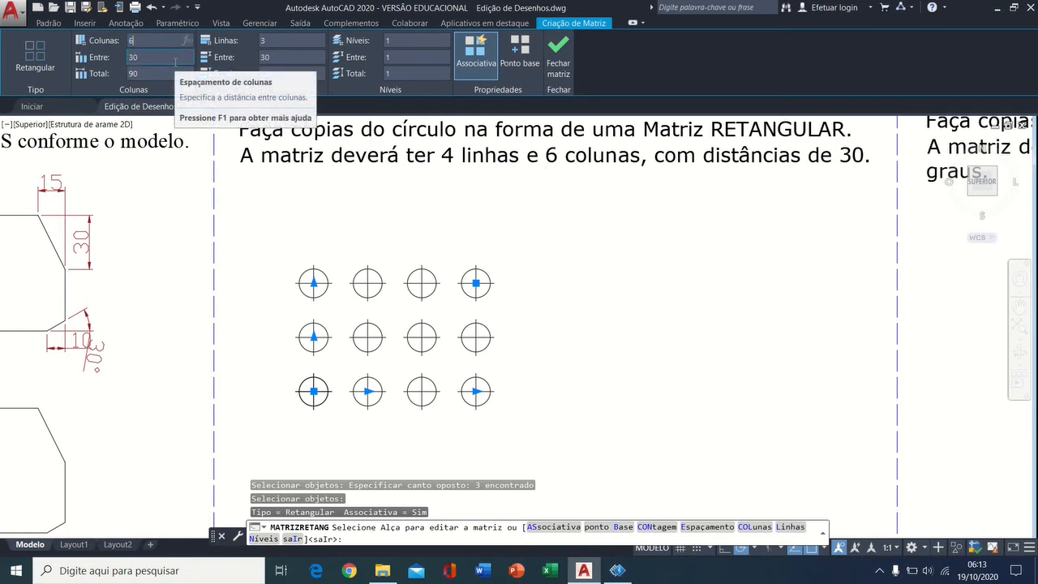
pyautogui.press('Return')
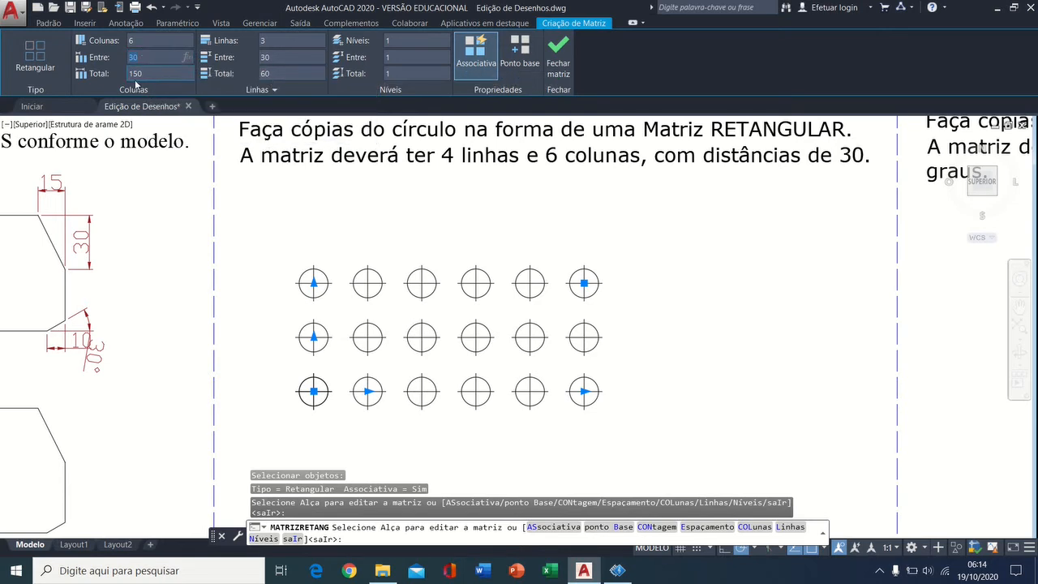
pyautogui.click(293, 44)
pyautogui.write('4')
pyautogui.press('Return')
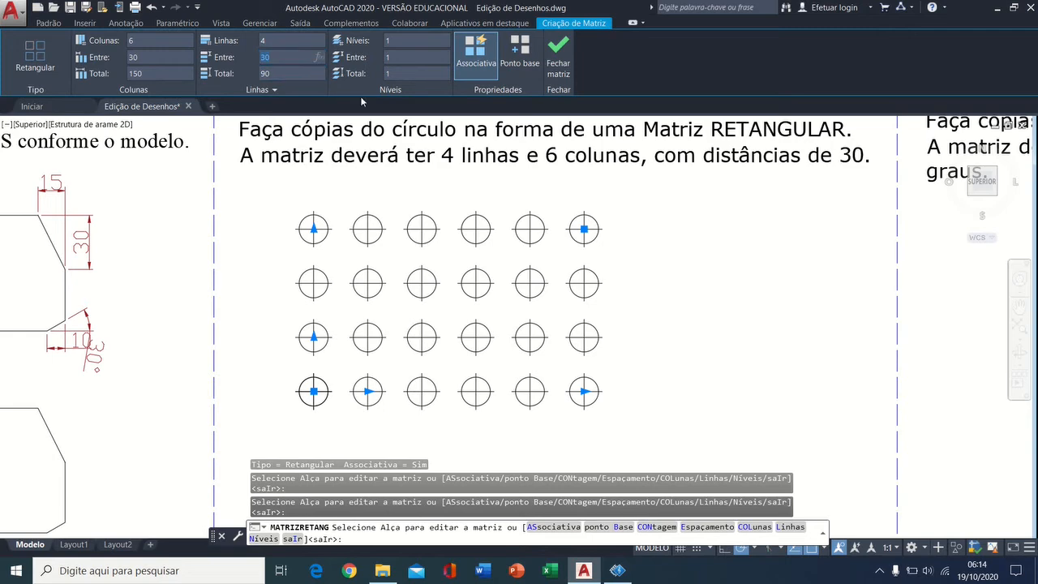
pyautogui.click(562, 65)
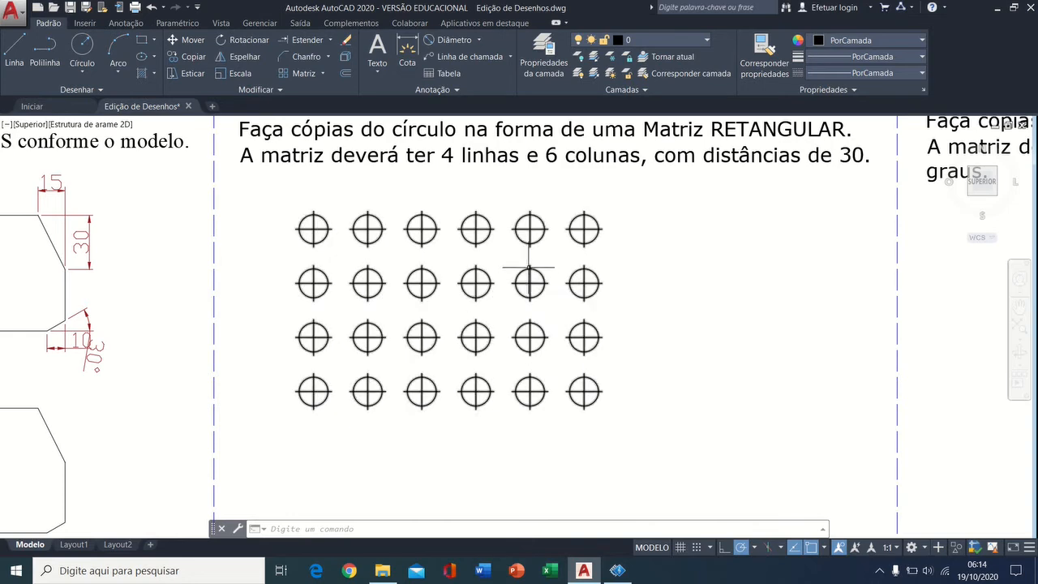
pyautogui.click(529, 268)
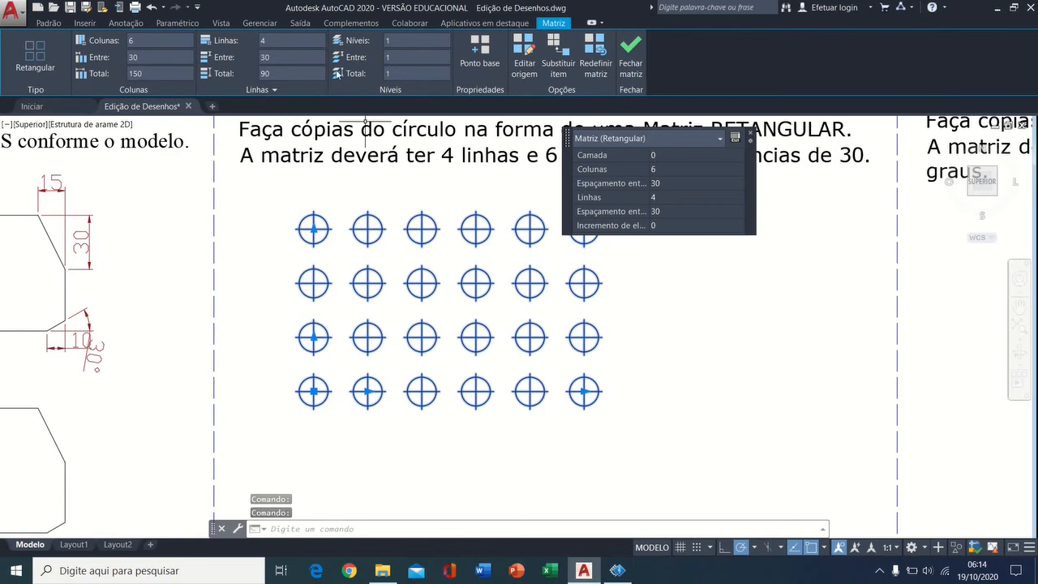
pyautogui.press('Escape')
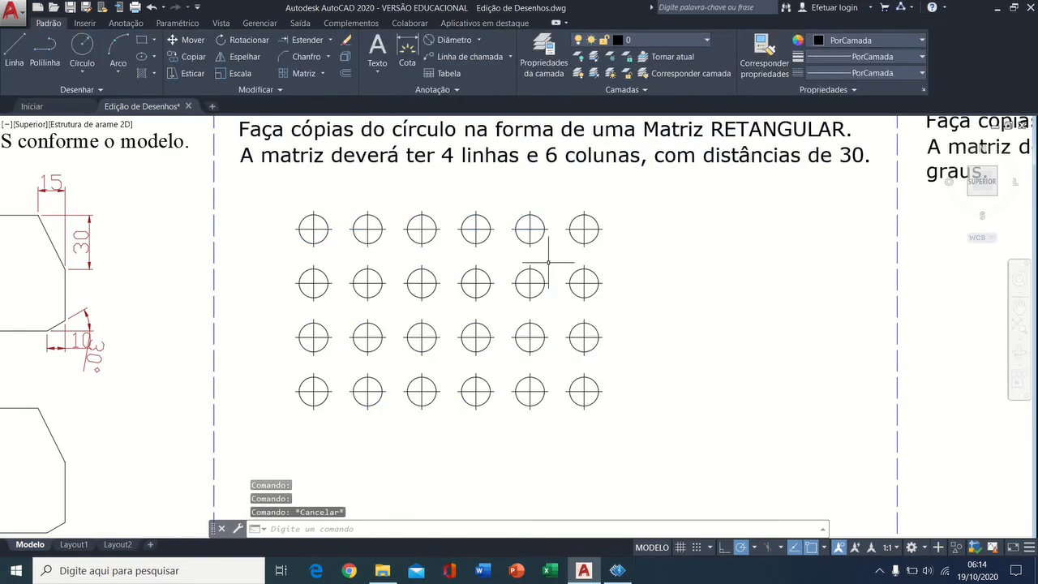
# Create a polar array of the pointed shape in the MATRIZ POLAR exercise, centred on the red cross mark, with 8 items.
pyautogui.moveTo(648, 278)
pyautogui.mouseDown(button='middle')
pyautogui.moveTo(586, 319)
pyautogui.moveTo(47, 271)
pyautogui.moveTo(36, 386)
pyautogui.mouseUp(button='middle')
pyautogui.moveTo(455, 365); pyautogui.dragTo(357, 304, button='middle')
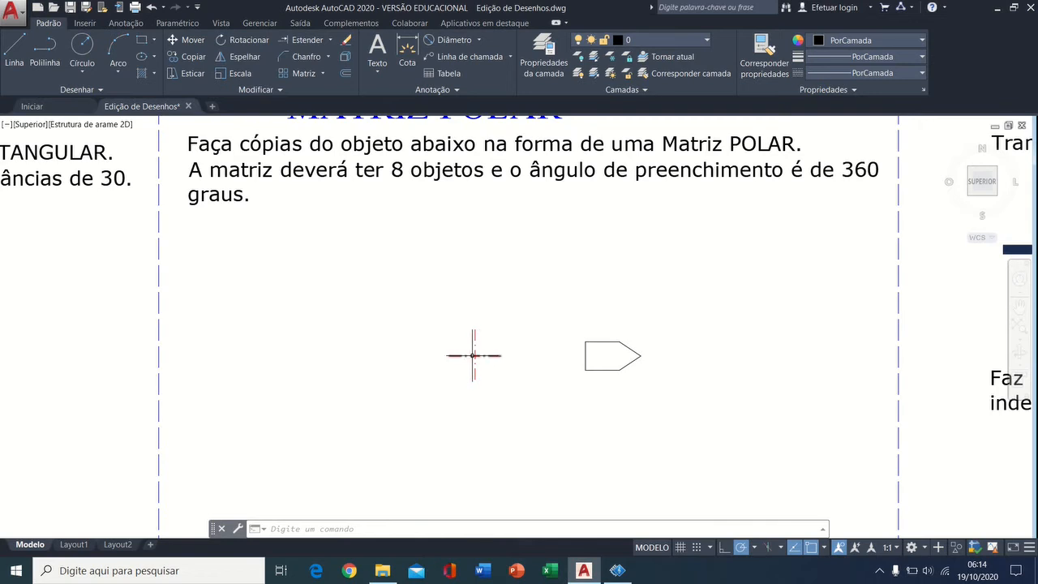
pyautogui.click(322, 74)
pyautogui.click(323, 149)
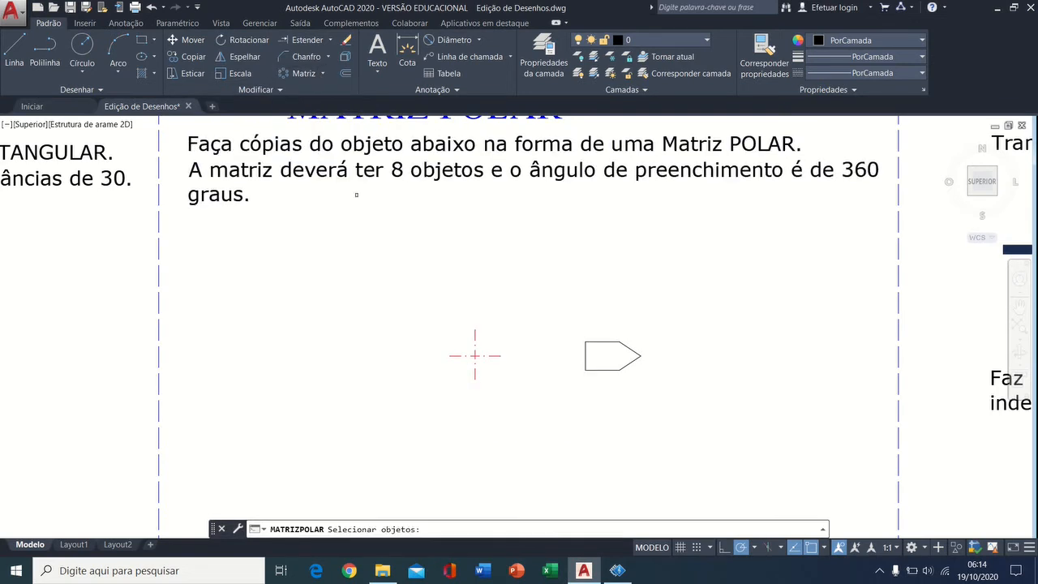
pyautogui.click(691, 322)
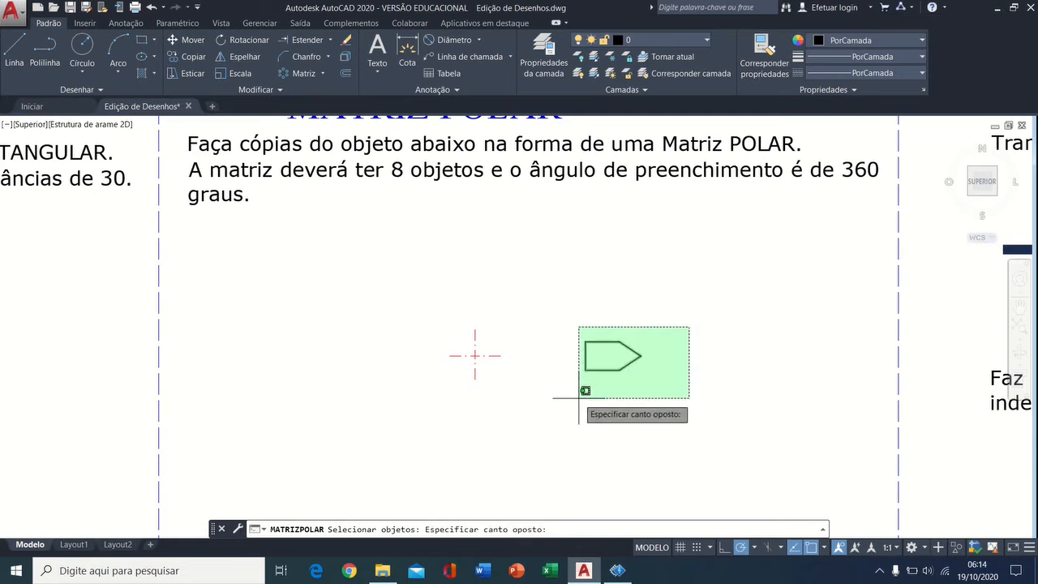
pyautogui.click(583, 388)
pyautogui.press('Return')
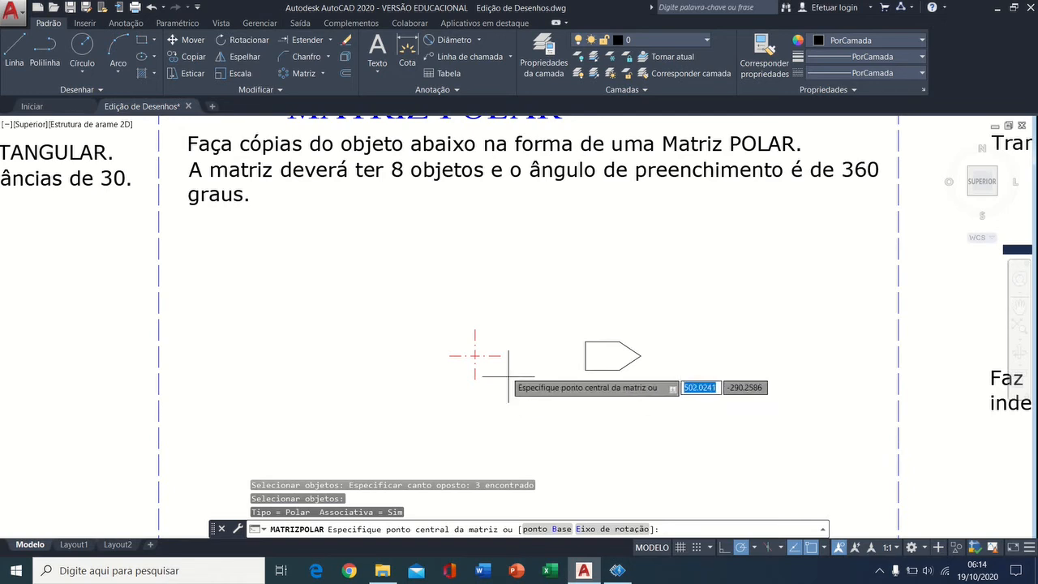
pyautogui.click(475, 354)
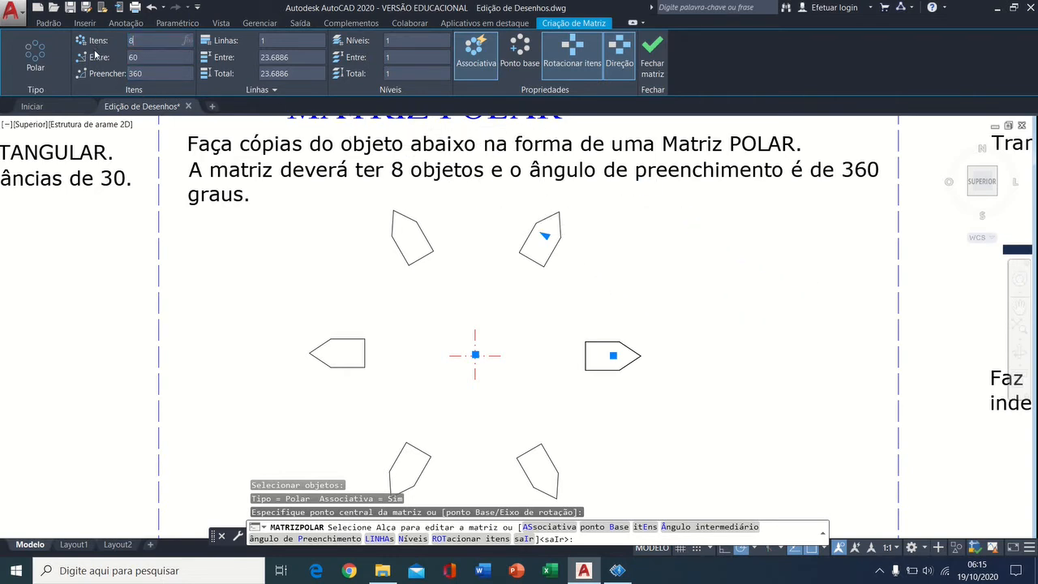
pyautogui.write('8')
pyautogui.press('Return')
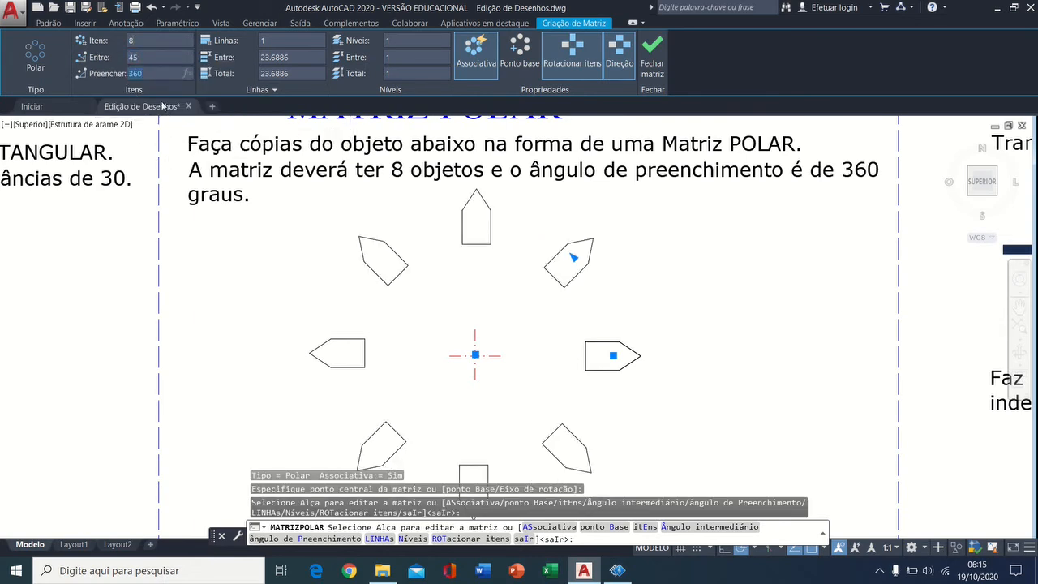
# Try a 30° angle between the polar array's items, and set the fill angle back to 360°.
pyautogui.click(152, 55)
pyautogui.press('Return')
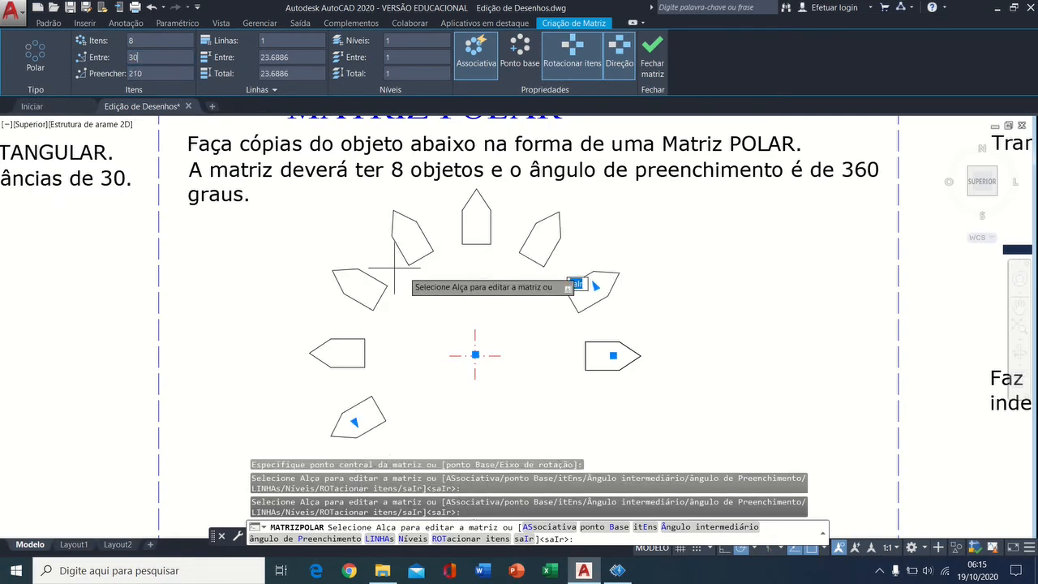
pyautogui.moveTo(695, 319)
pyautogui.mouseDown(button='middle')
pyautogui.moveTo(677, 285)
pyautogui.moveTo(682, 303)
pyautogui.mouseUp(button='middle')
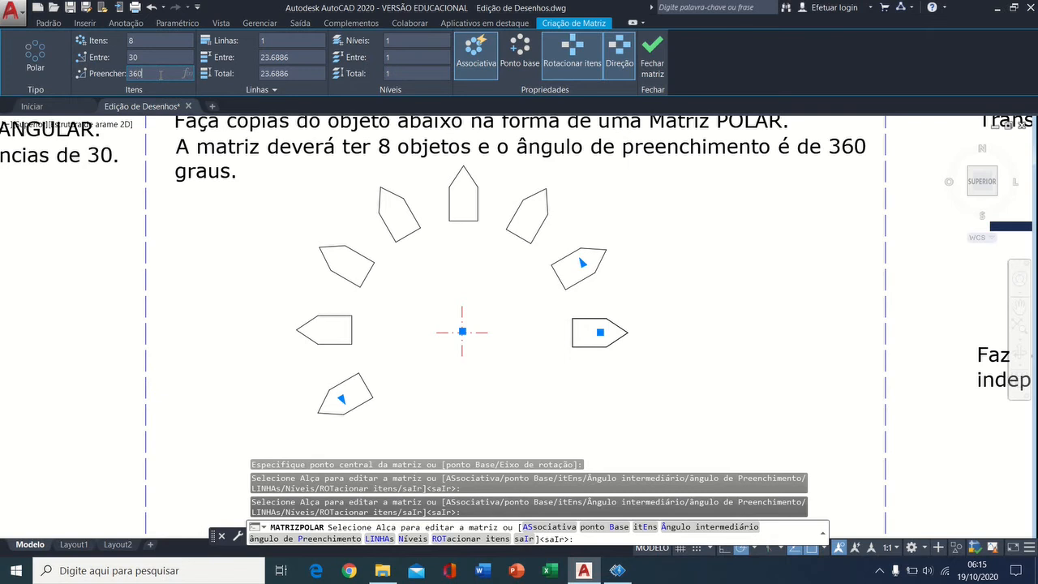
pyautogui.press('Return')
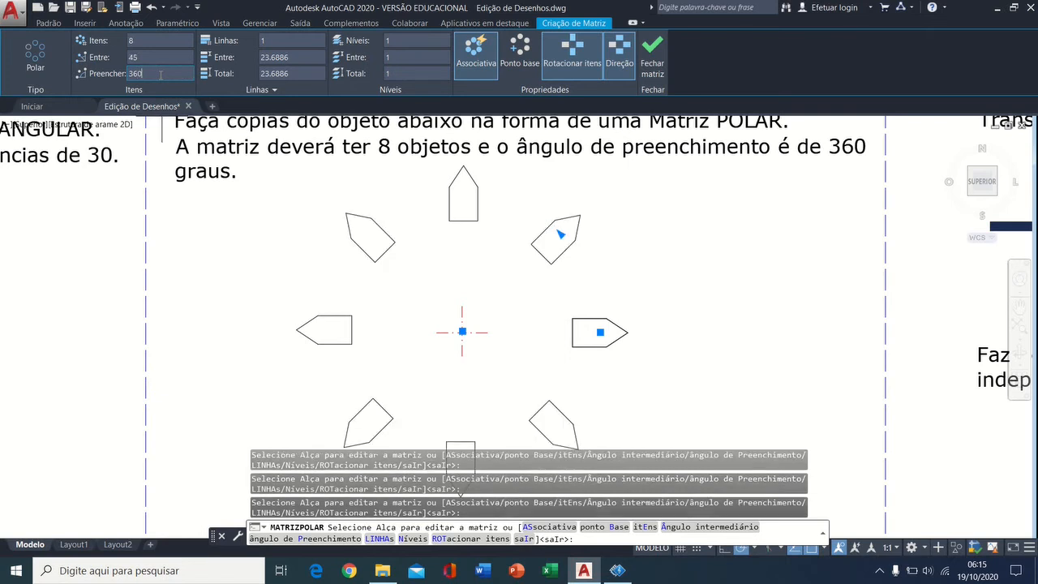
pyautogui.moveTo(619, 310); pyautogui.dragTo(620, 288, button='middle')
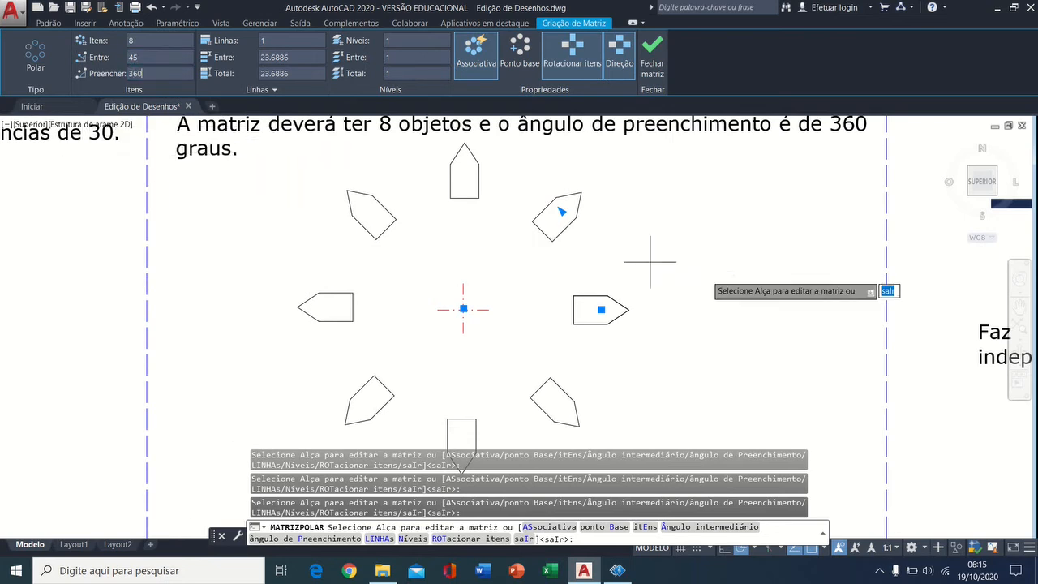
# Compare the polar array with item rotation off and on, and finish it with the items rotated.
pyautogui.moveTo(762, 304); pyautogui.dragTo(713, 315, button='middle')
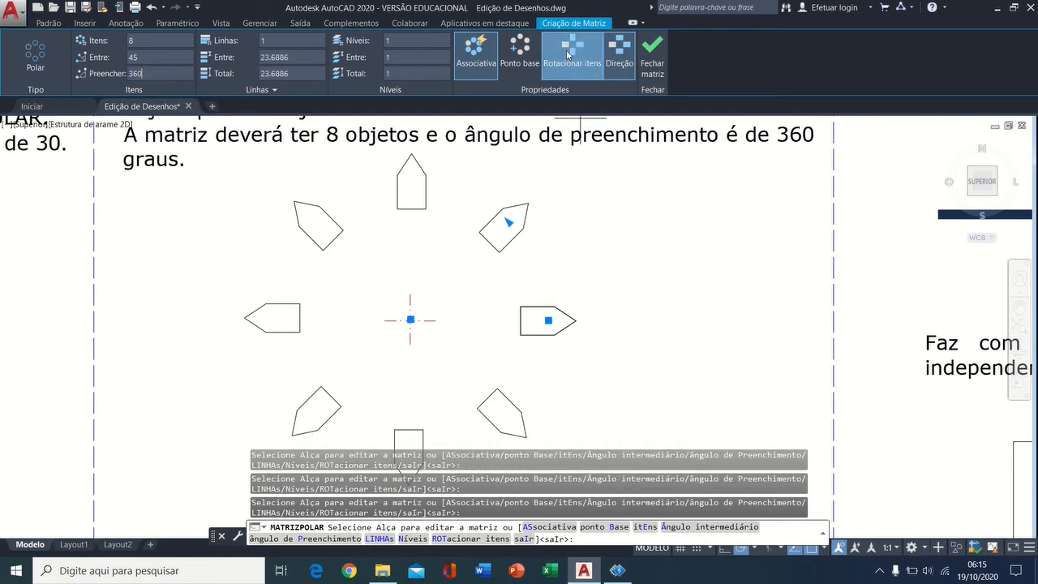
pyautogui.click(568, 54)
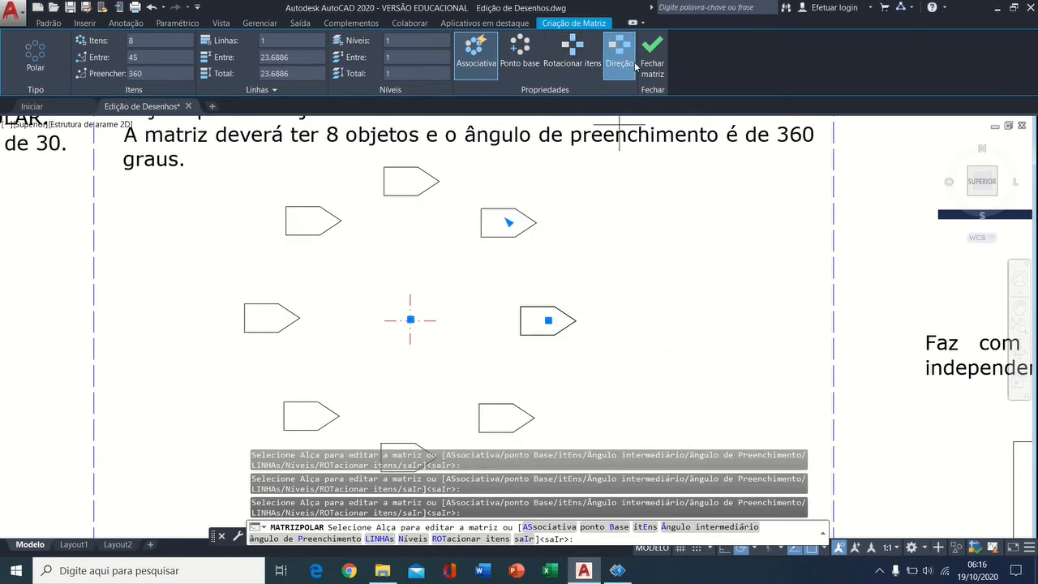
pyautogui.click(571, 54)
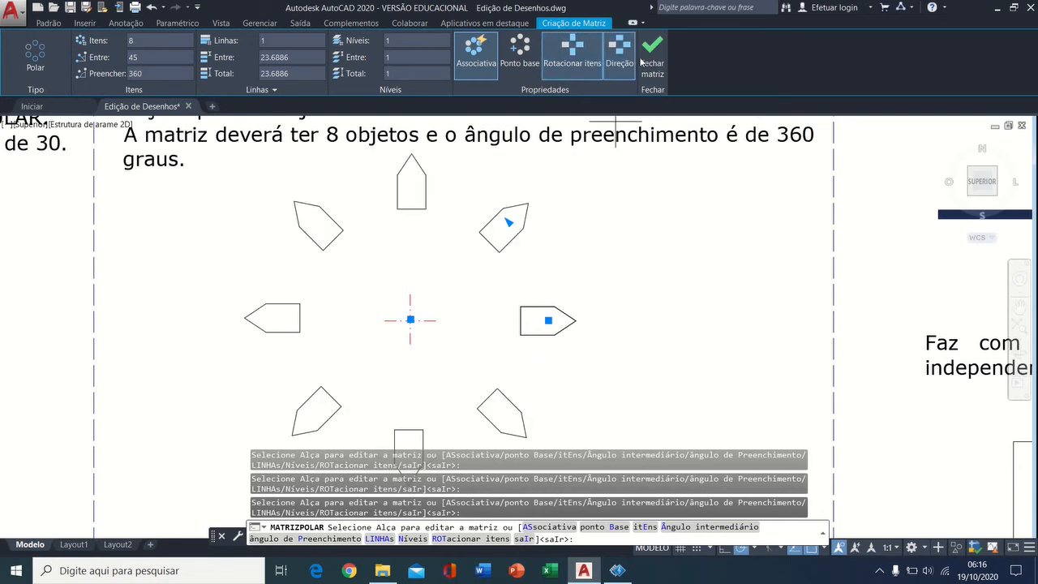
pyautogui.click(645, 58)
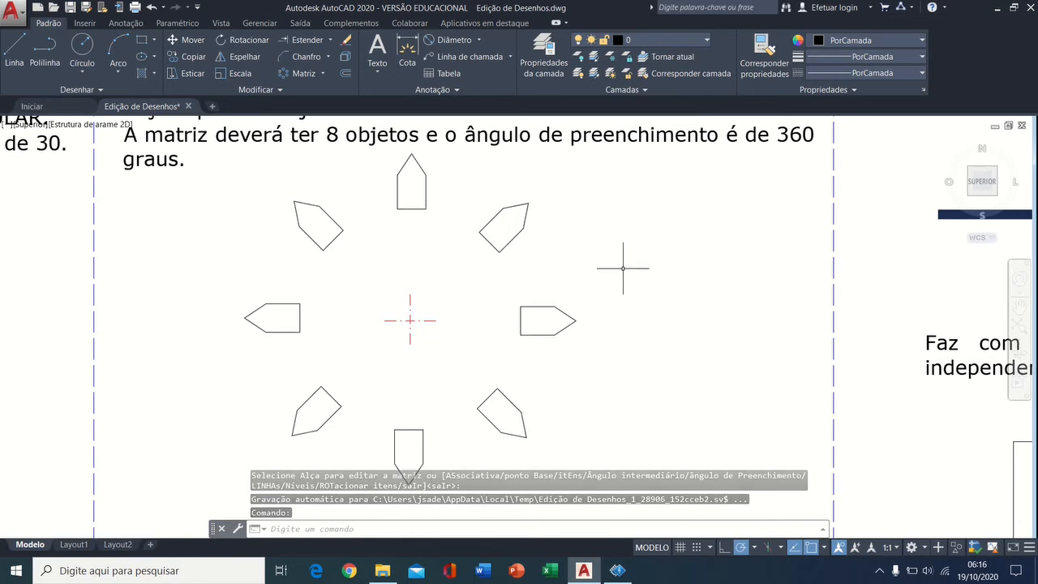
pyautogui.click(512, 225)
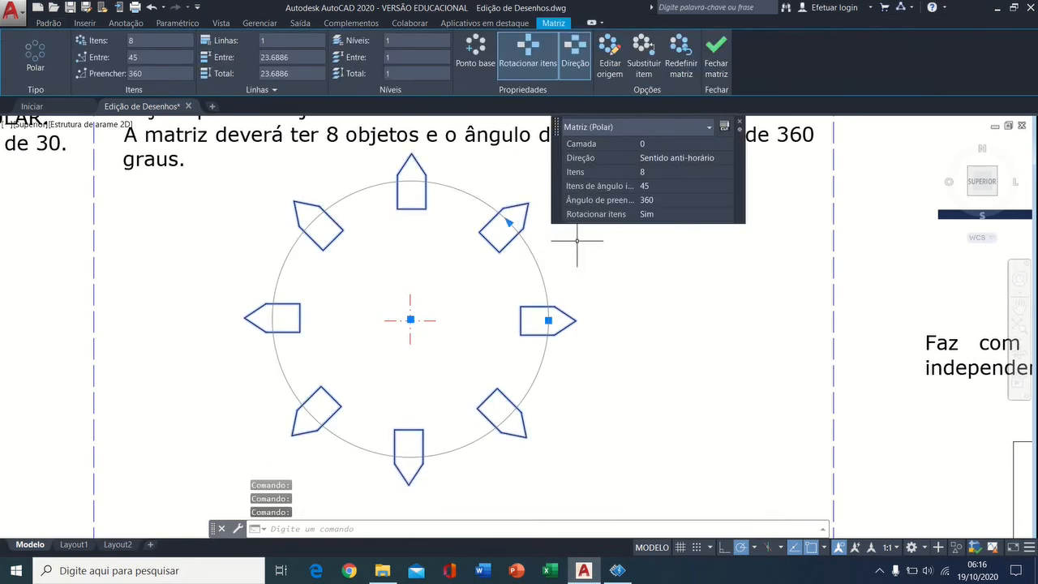
pyautogui.click(717, 49)
# Draw a freehand zigzag polyline of five segments beside the thick stepped polyline in the EXPLODIR exercise.
pyautogui.scroll(-2, 673, 260)
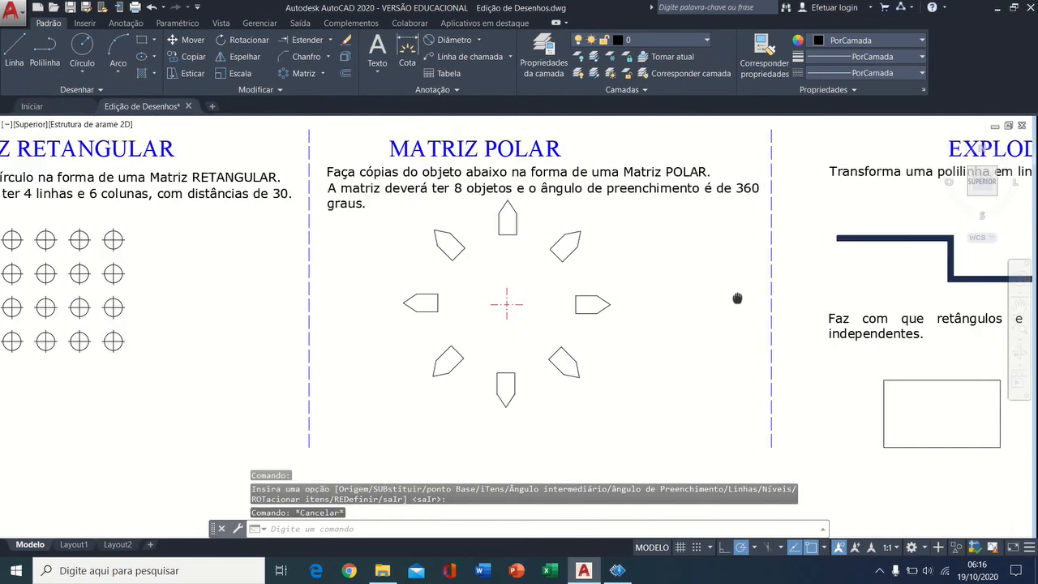
pyautogui.moveTo(738, 299)
pyautogui.mouseDown(button='middle')
pyautogui.moveTo(202, 327)
pyautogui.moveTo(213, 299)
pyautogui.mouseUp(button='middle')
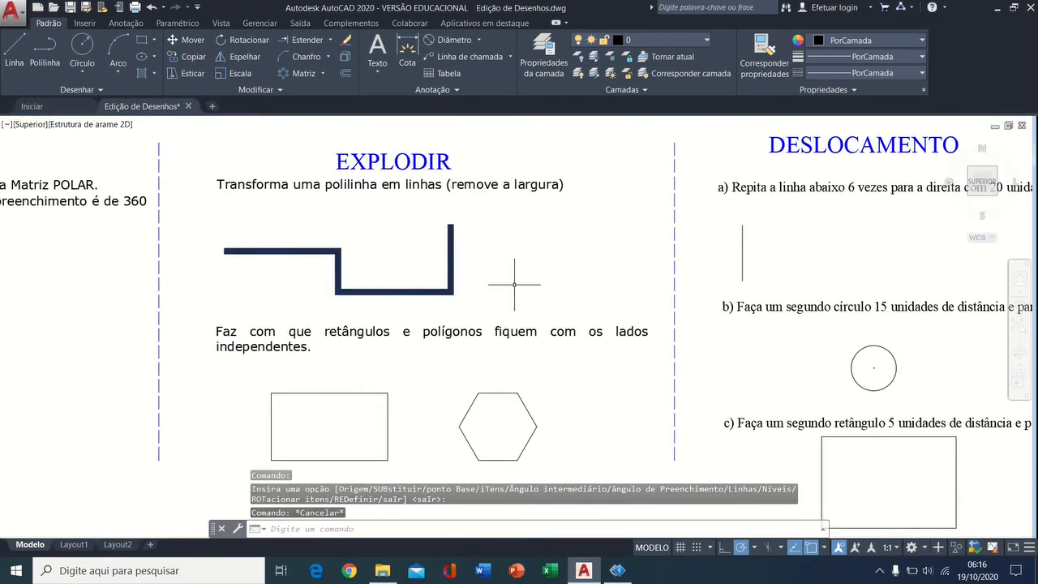
pyautogui.moveTo(514, 284); pyautogui.dragTo(526, 271, button='middle')
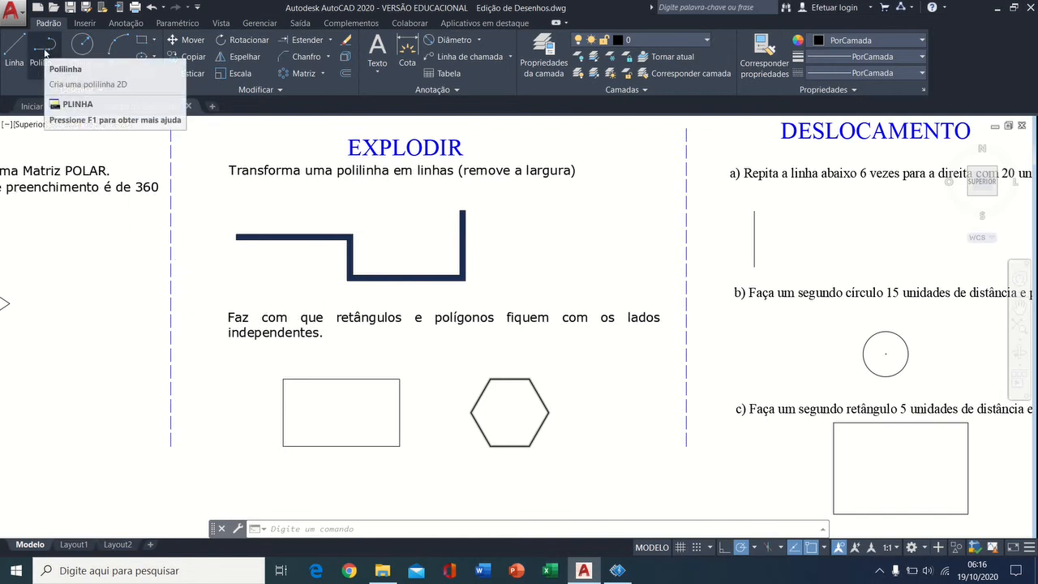
pyautogui.click(45, 53)
pyautogui.click(520, 264)
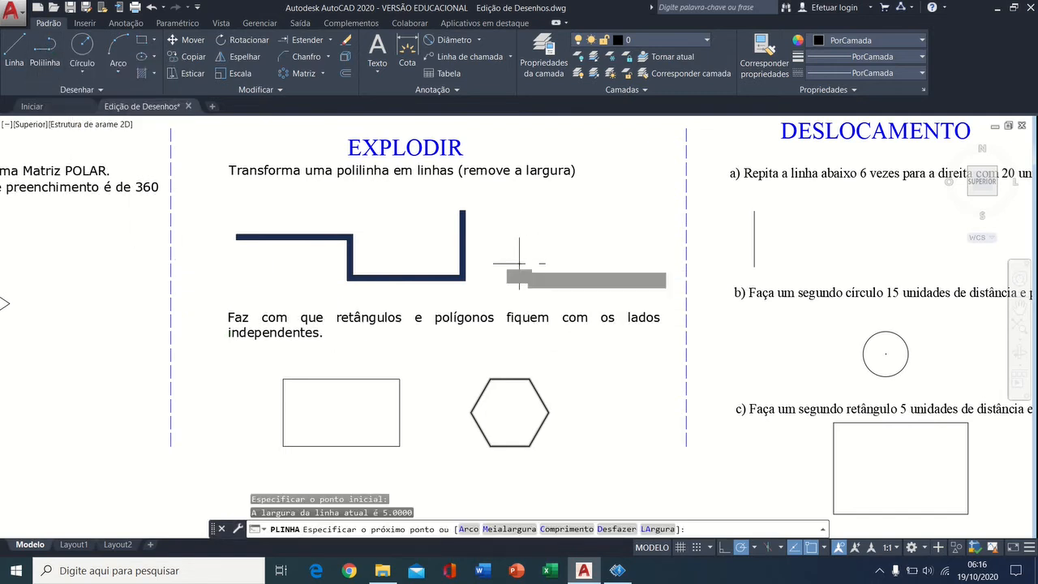
pyautogui.click(583, 228)
pyautogui.click(620, 264)
pyautogui.click(570, 280)
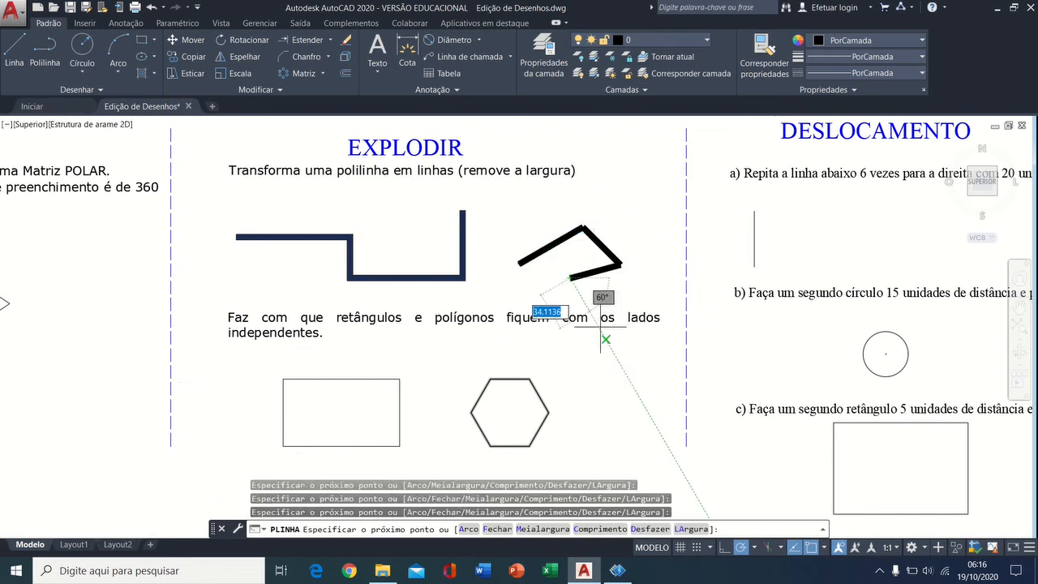
pyautogui.click(631, 380)
pyautogui.click(548, 358)
pyautogui.press('Escape')
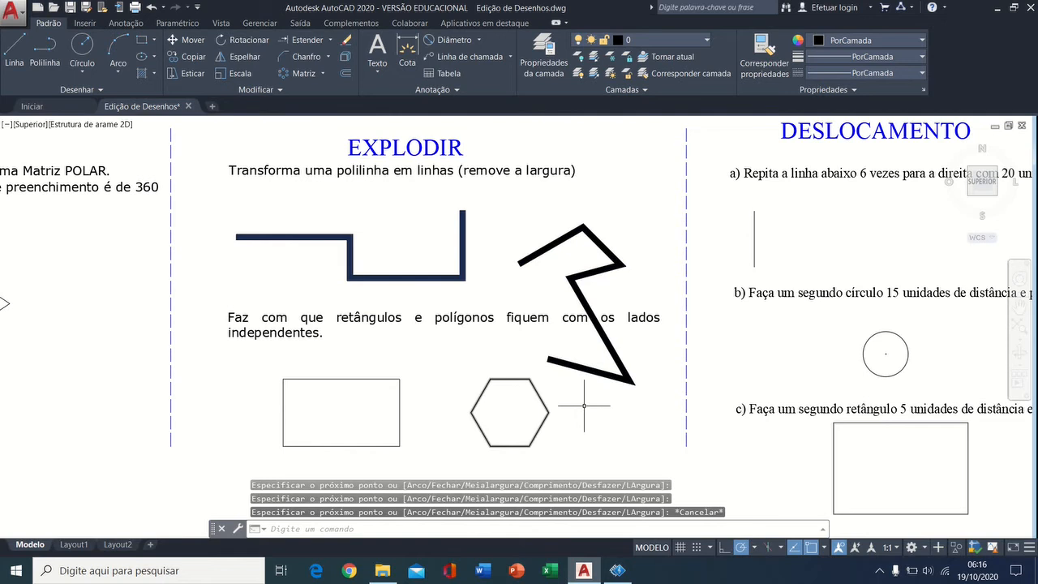
pyautogui.click(599, 245)
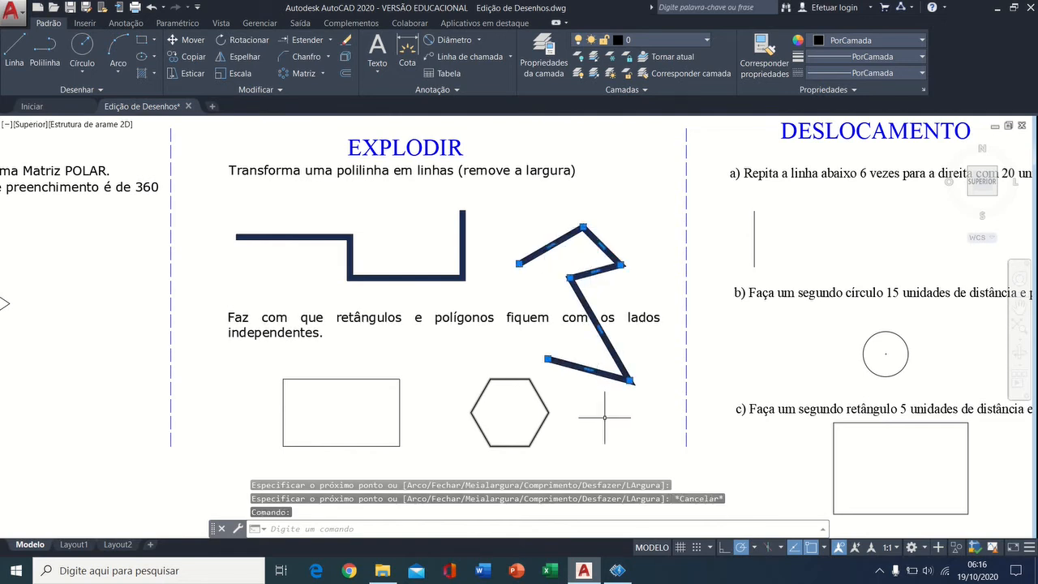
pyautogui.press('Escape')
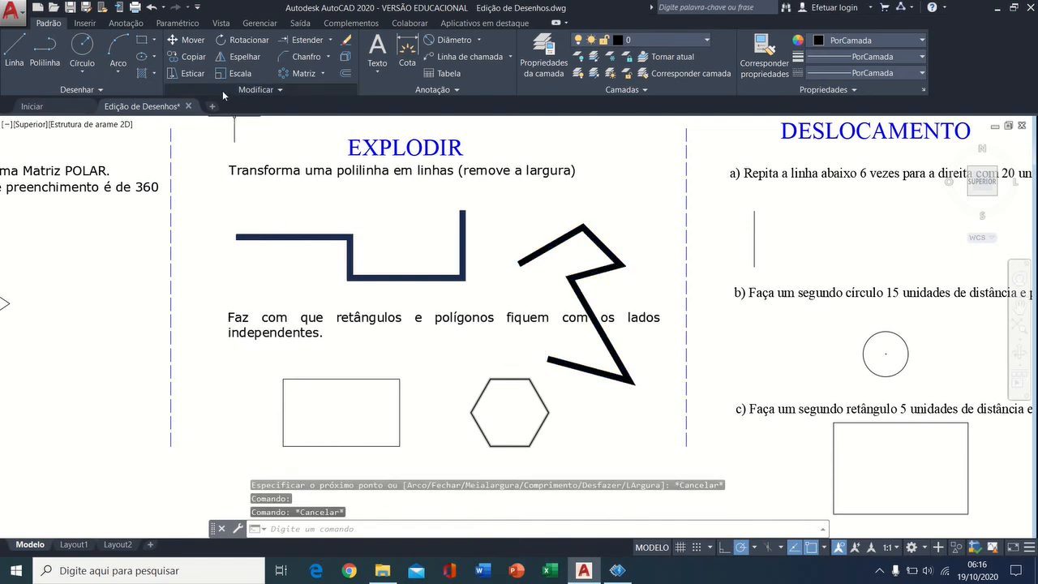
# Explode the zigzag polyline into separate lines.
pyautogui.click(345, 56)
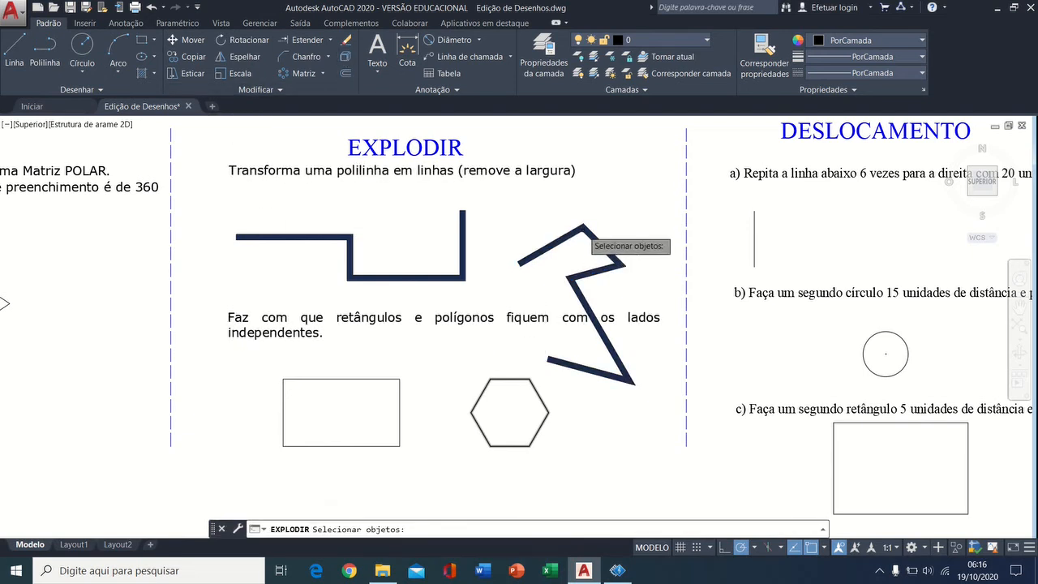
pyautogui.click(586, 232)
pyautogui.click(564, 231)
pyautogui.click(579, 258)
pyautogui.click(577, 258)
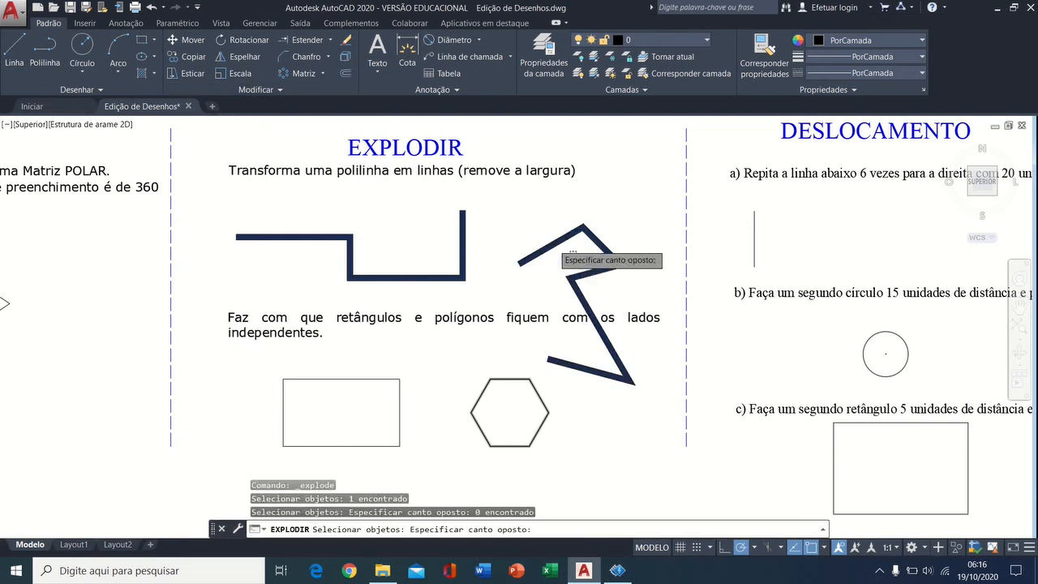
pyautogui.click(506, 201)
pyautogui.press('Return')
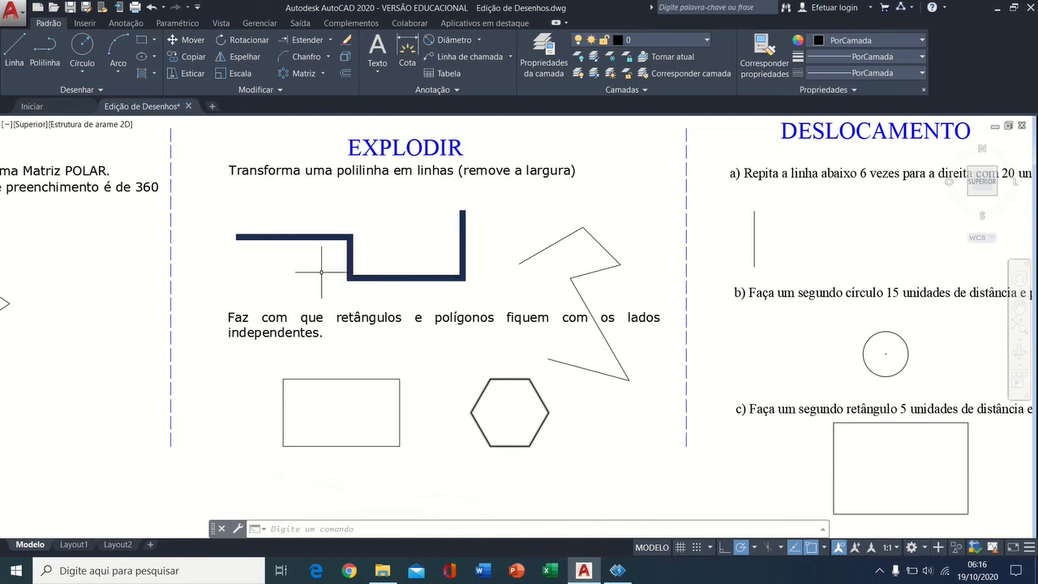
# Explode the thick stepped polyline and check that one of its segments can be selected separately.
pyautogui.click(345, 57)
pyautogui.click(415, 276)
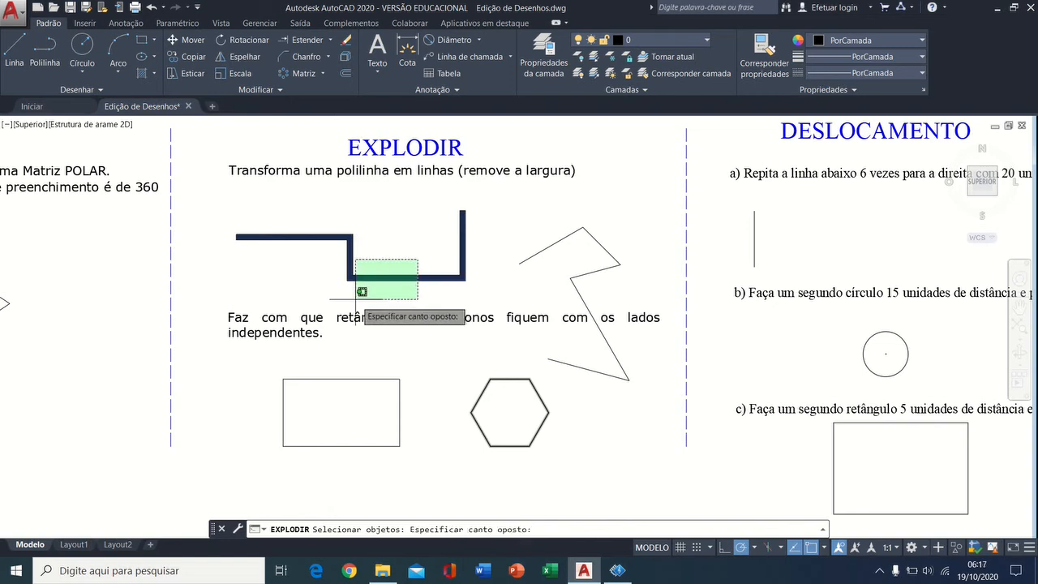
pyautogui.click(349, 296)
pyautogui.press('Return')
pyautogui.click(370, 260)
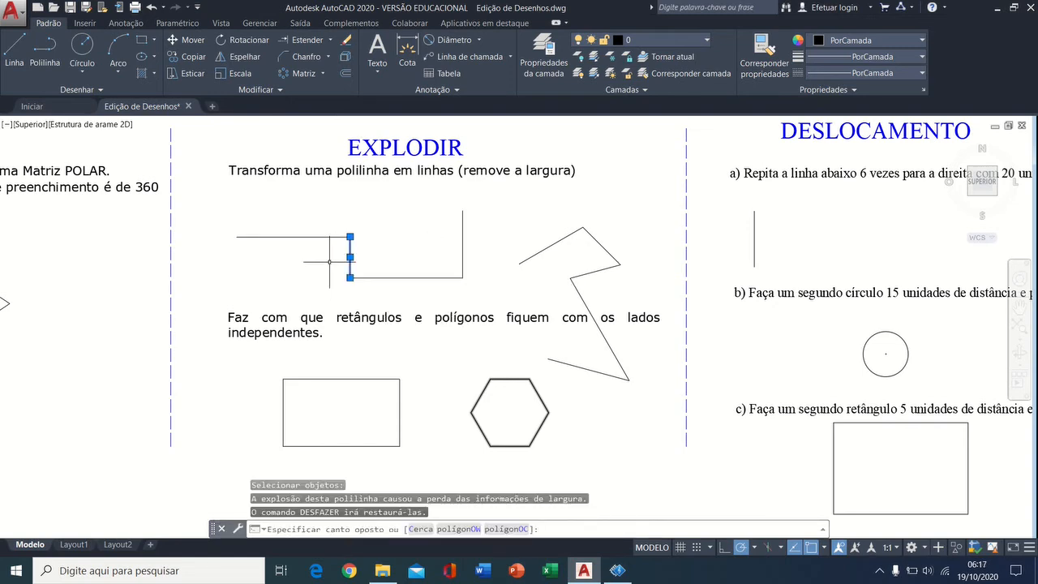
pyautogui.press('Escape')
# Explode the rectangle and the hexagon of the EXPLODIR exercise into independent sides.
pyautogui.moveTo(438, 408); pyautogui.dragTo(445, 309, button='middle')
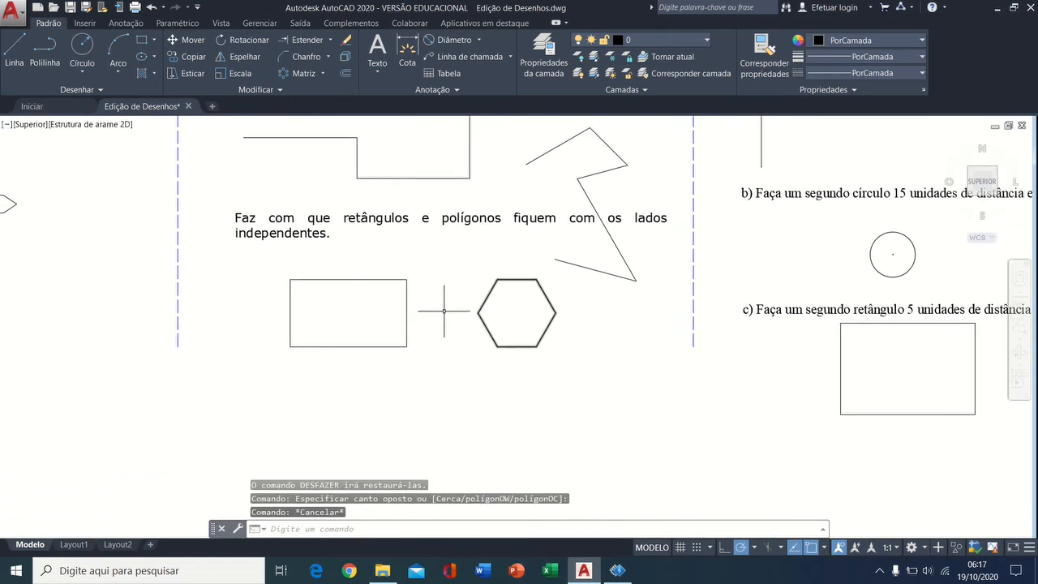
pyautogui.click(373, 280)
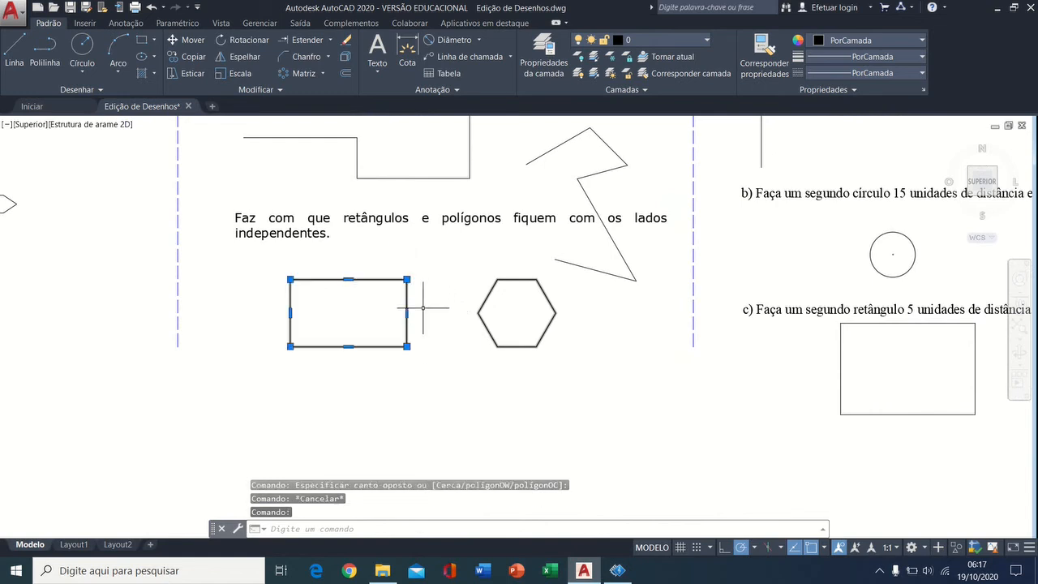
pyautogui.press('Escape')
pyautogui.click(489, 292)
pyautogui.press('Escape')
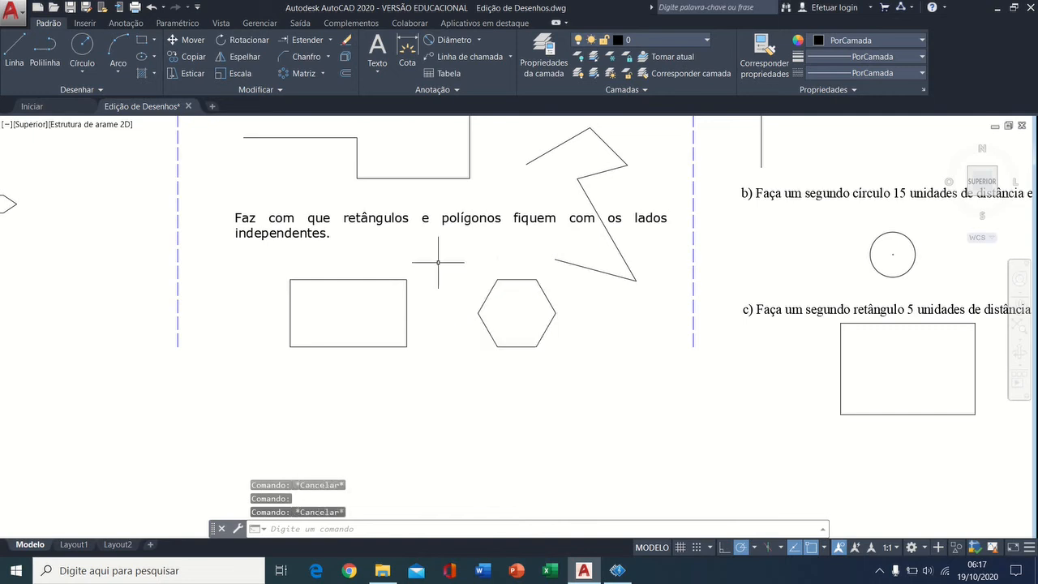
pyautogui.click(345, 73)
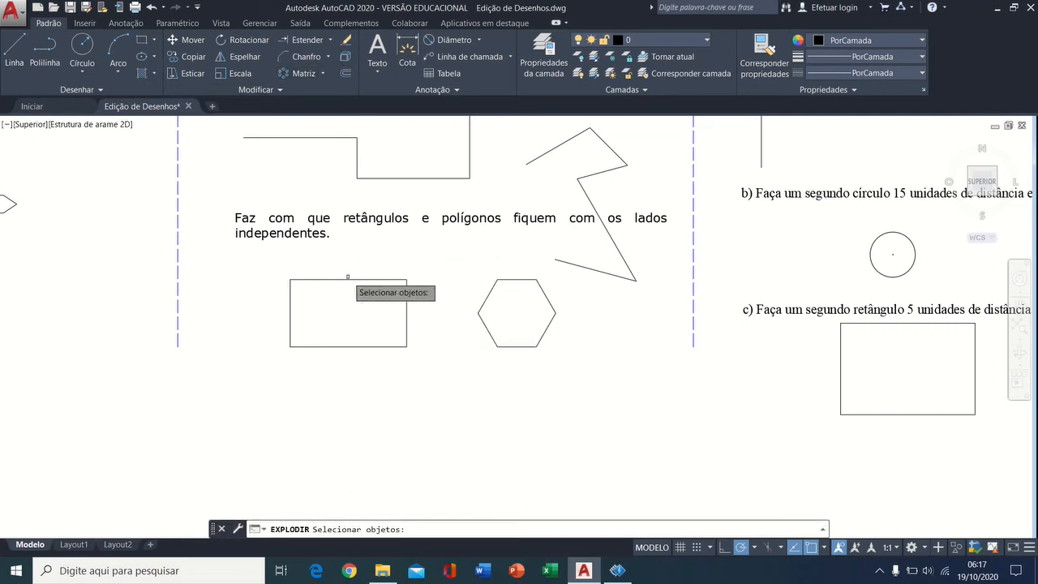
pyautogui.click(348, 280)
pyautogui.click(528, 280)
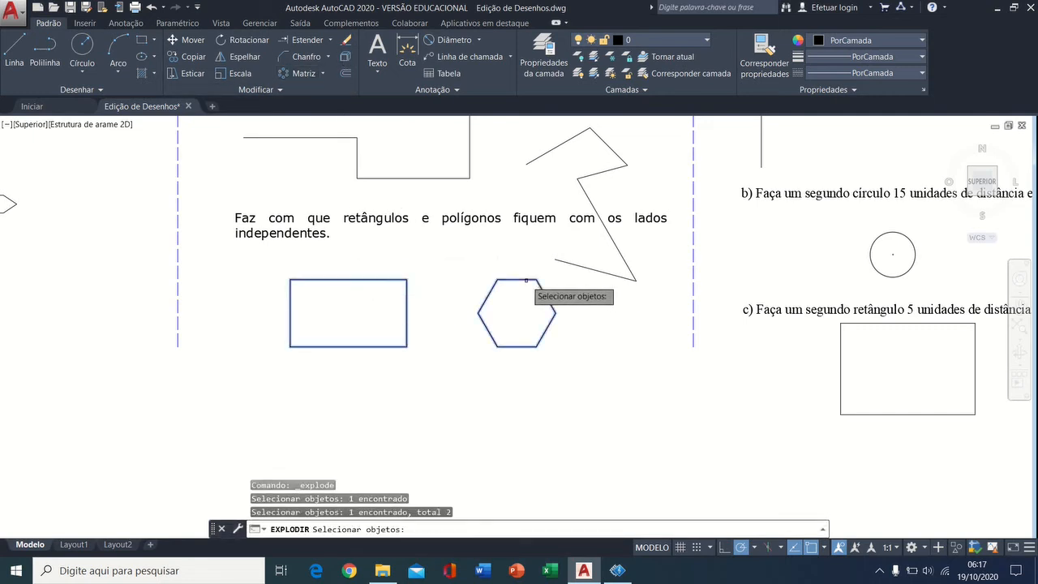
pyautogui.press('Return')
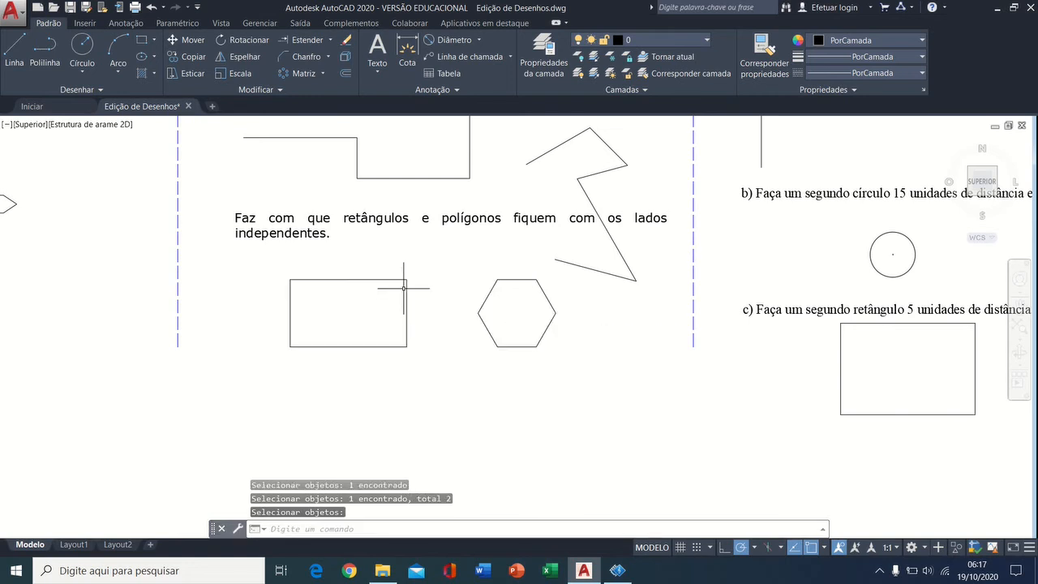
# Delete the right side of the exploded rectangle and the lower-left side of the exploded hexagon.
pyautogui.click(406, 298)
pyautogui.click(392, 312)
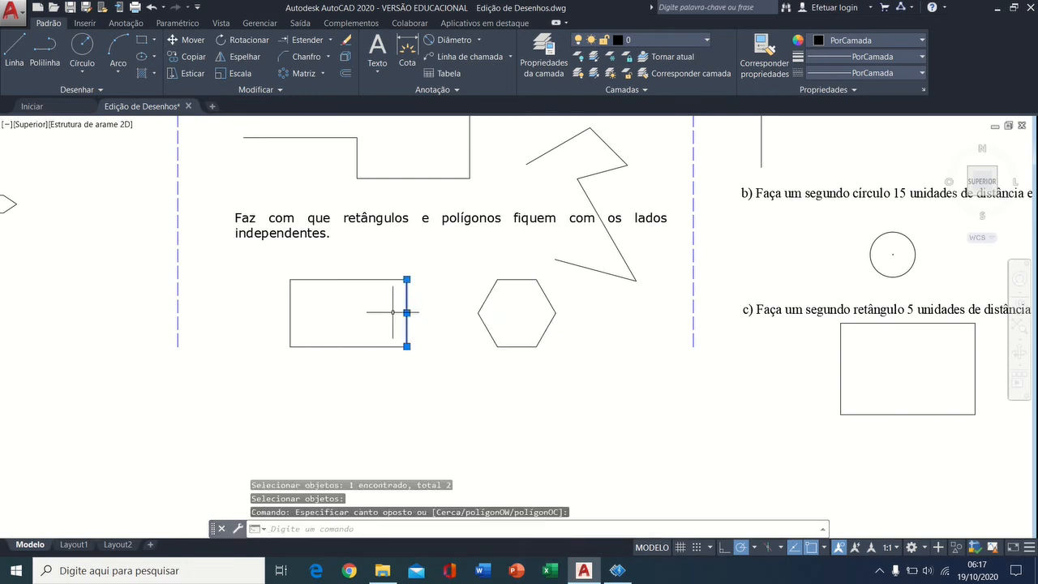
pyautogui.press('Delete')
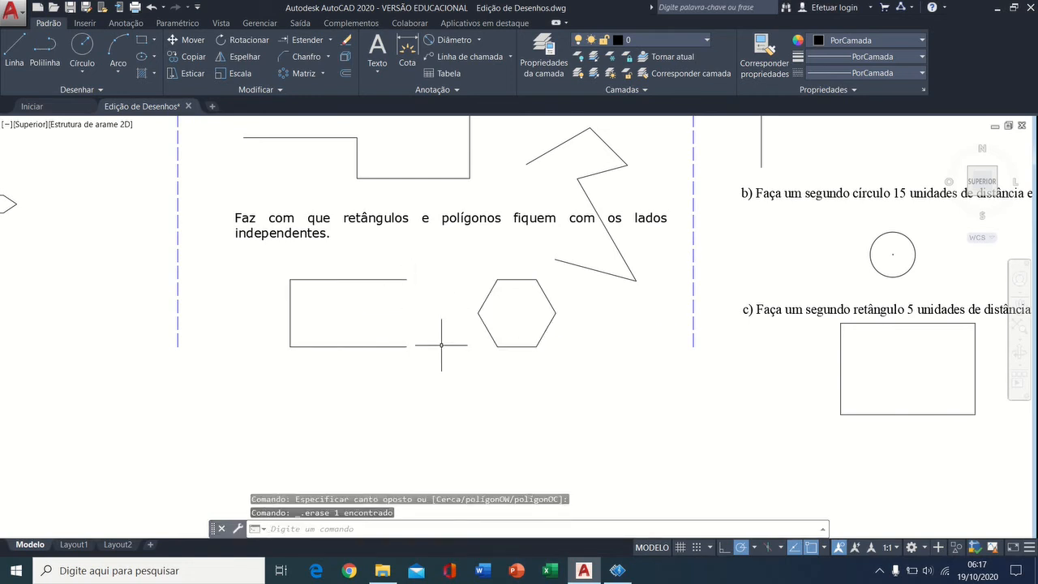
pyautogui.click(491, 325)
pyautogui.click(463, 342)
pyautogui.press('Delete')
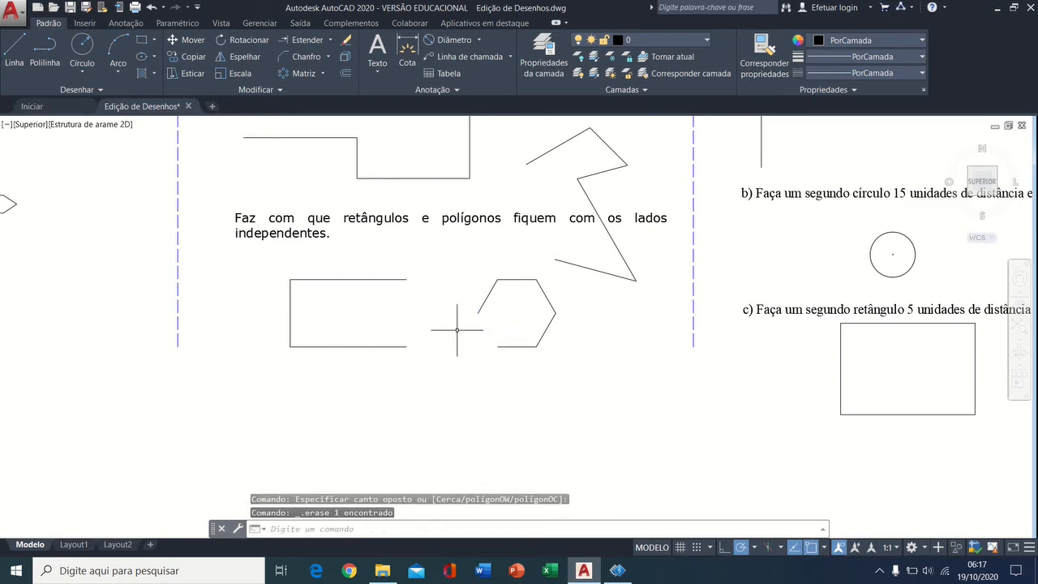
# Explode the polar array in the MATRIZ POLAR exercise and check that its items can be selected individually.
pyautogui.moveTo(433, 298)
pyautogui.mouseDown(button='middle')
pyautogui.moveTo(556, 352)
pyautogui.moveTo(621, 360)
pyautogui.mouseUp(button='middle')
pyautogui.moveTo(348, 360); pyautogui.dragTo(668, 372, button='middle')
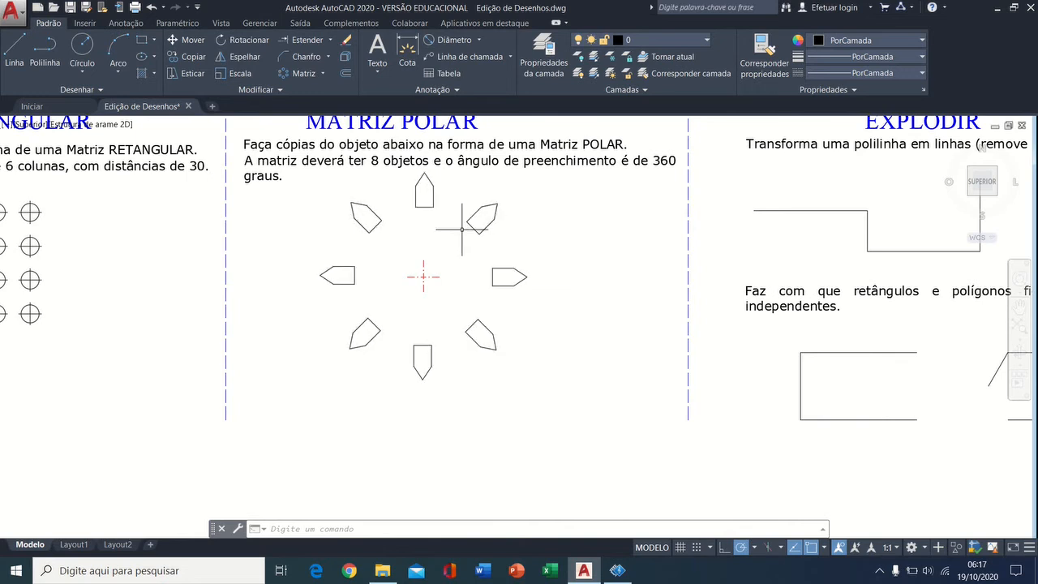
pyautogui.click(346, 56)
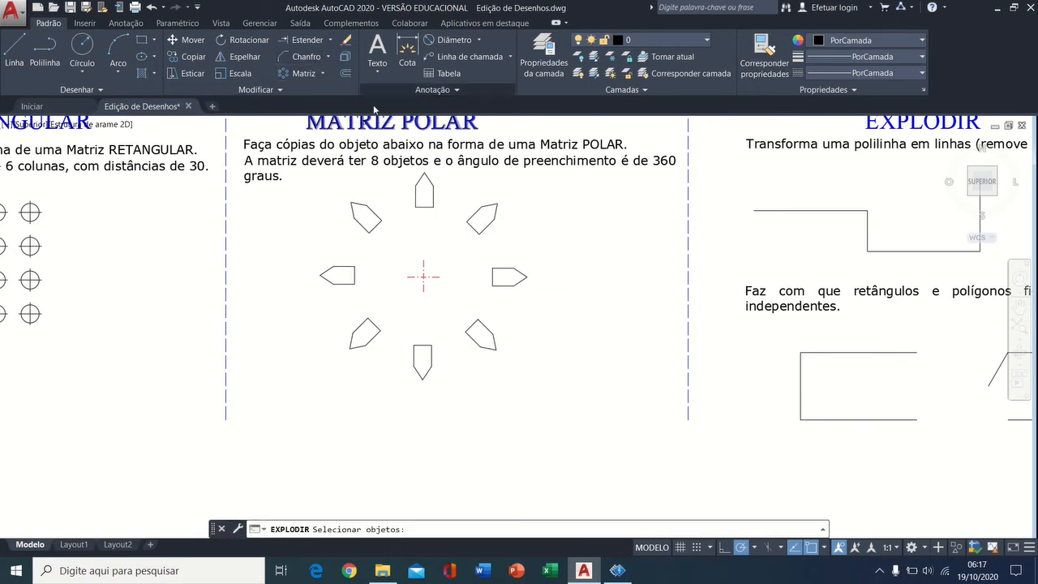
pyautogui.click(470, 226)
pyautogui.press('Return')
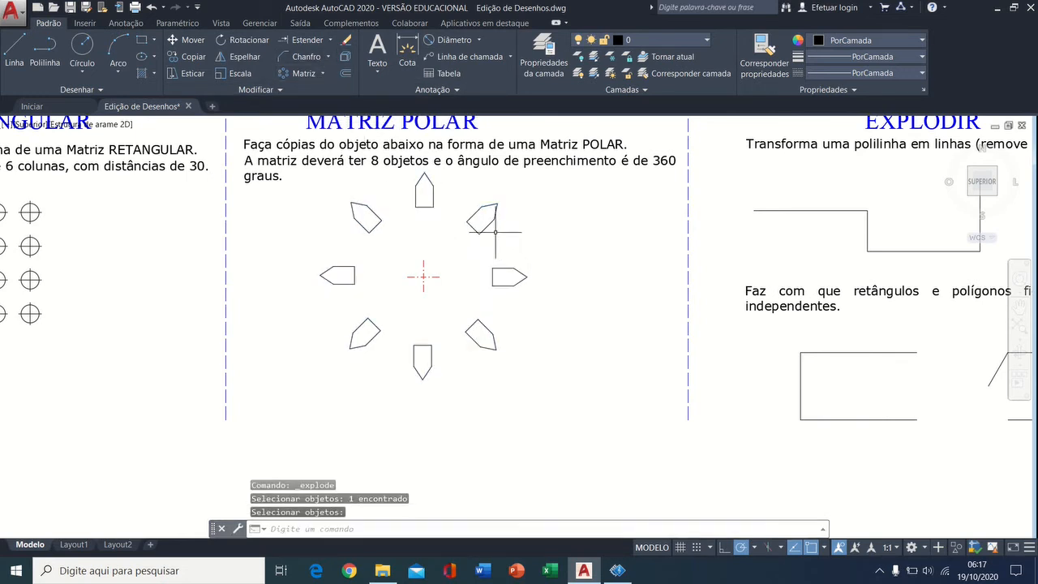
pyautogui.click(474, 215)
pyautogui.press('Escape')
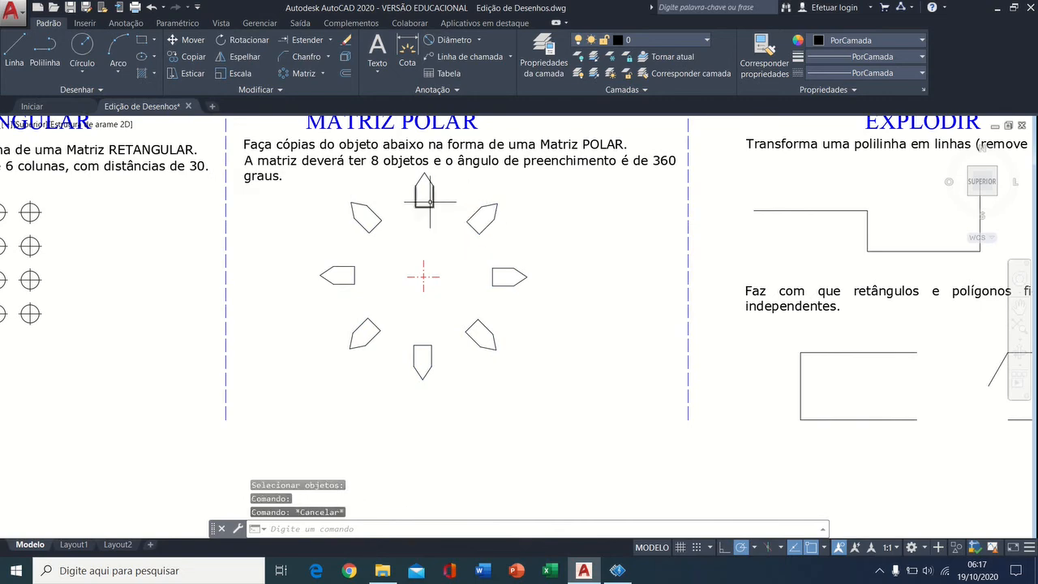
pyautogui.click(423, 201)
pyautogui.click(382, 220)
pyautogui.press('Escape')
pyautogui.press('Escape')
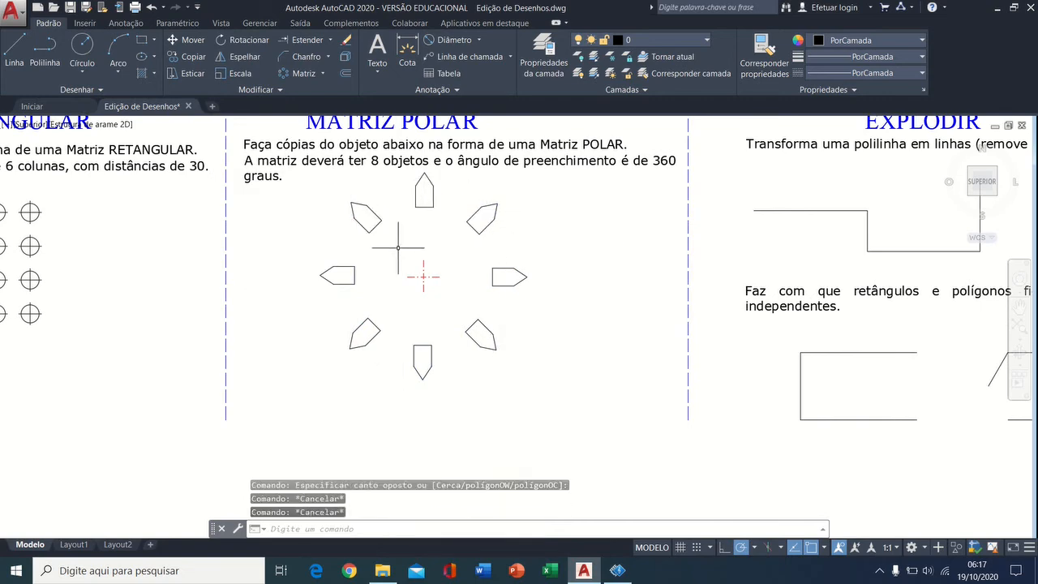
# Offset the vertical line of item a) in the DESLOCAMENTO exercise 20 units to its right.
pyautogui.moveTo(193, 339)
pyautogui.mouseDown(button='middle')
pyautogui.moveTo(496, 374)
pyautogui.moveTo(145, 343)
pyautogui.mouseUp(button='middle')
pyautogui.moveTo(538, 315)
pyautogui.mouseDown(button='middle')
pyautogui.moveTo(129, 347)
pyautogui.moveTo(21, 325)
pyautogui.mouseUp(button='middle')
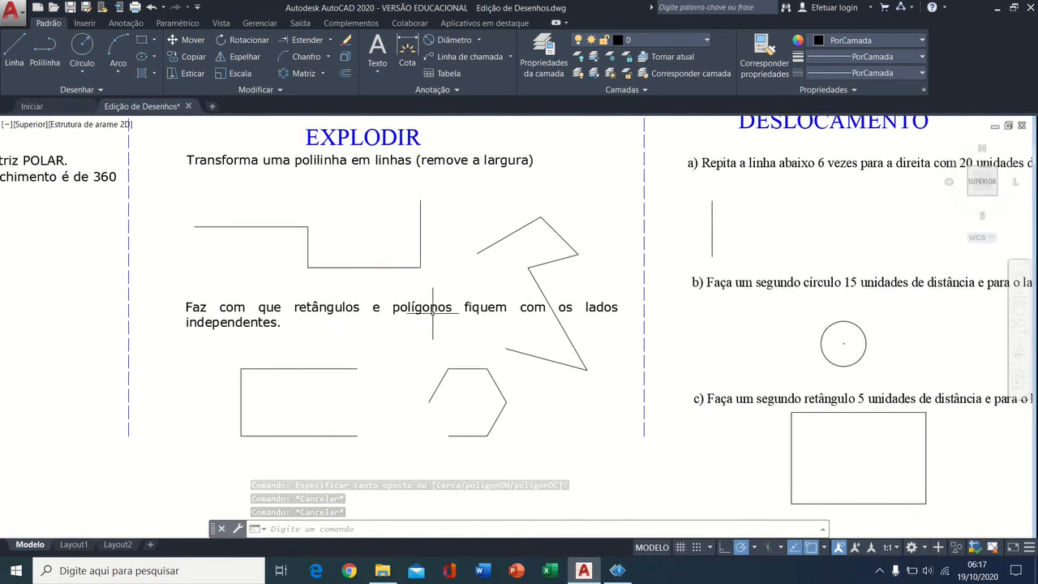
pyautogui.moveTo(316, 319); pyautogui.dragTo(642, 336, button='middle')
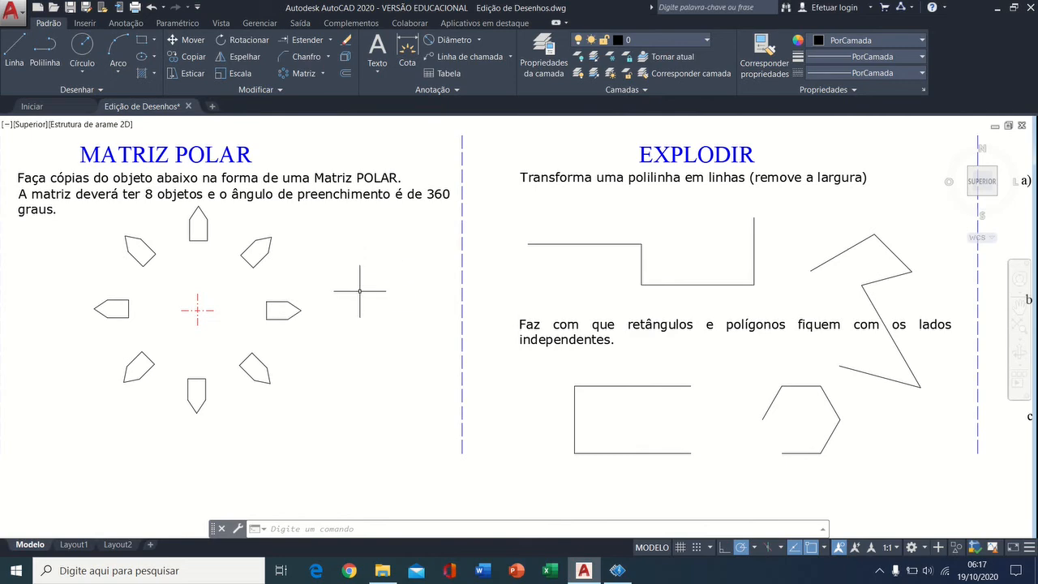
pyautogui.moveTo(500, 330); pyautogui.dragTo(113, 320, button='middle')
pyautogui.moveTo(486, 248)
pyautogui.mouseDown(button='middle')
pyautogui.moveTo(466, 324)
pyautogui.moveTo(155, 246)
pyautogui.mouseUp(button='middle')
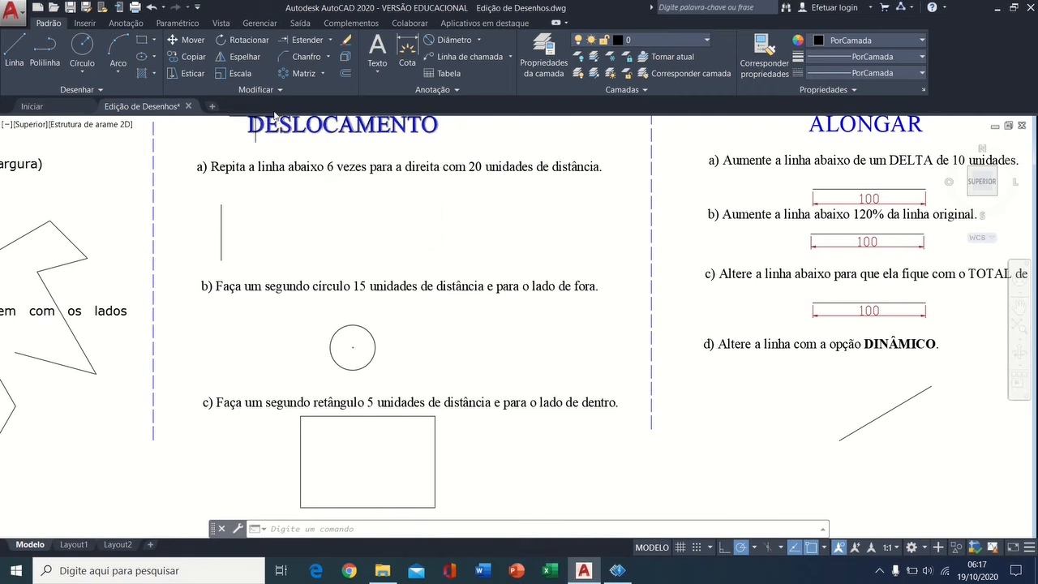
pyautogui.click(344, 75)
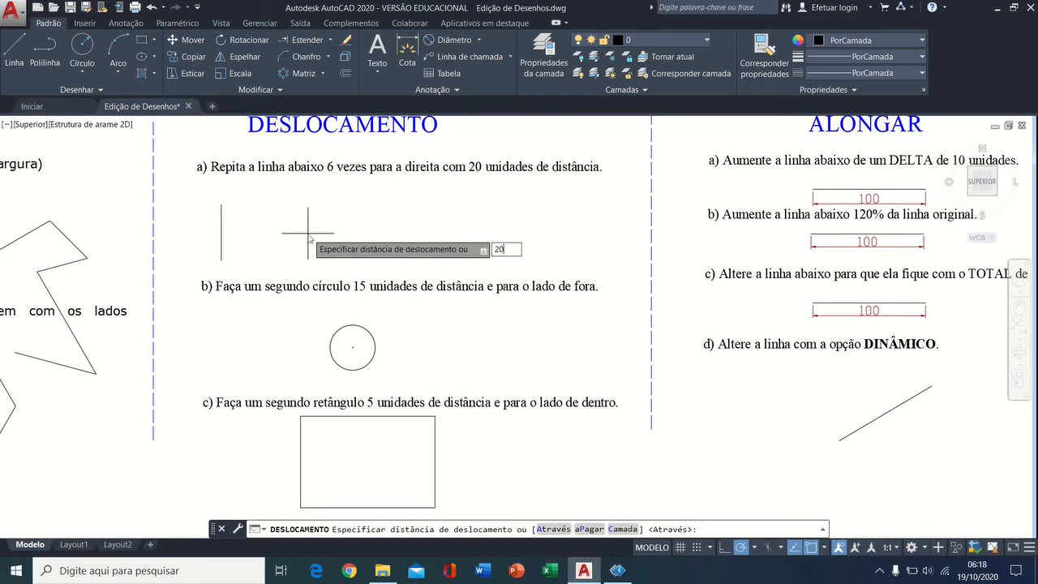
pyautogui.press('Return')
pyautogui.click(221, 218)
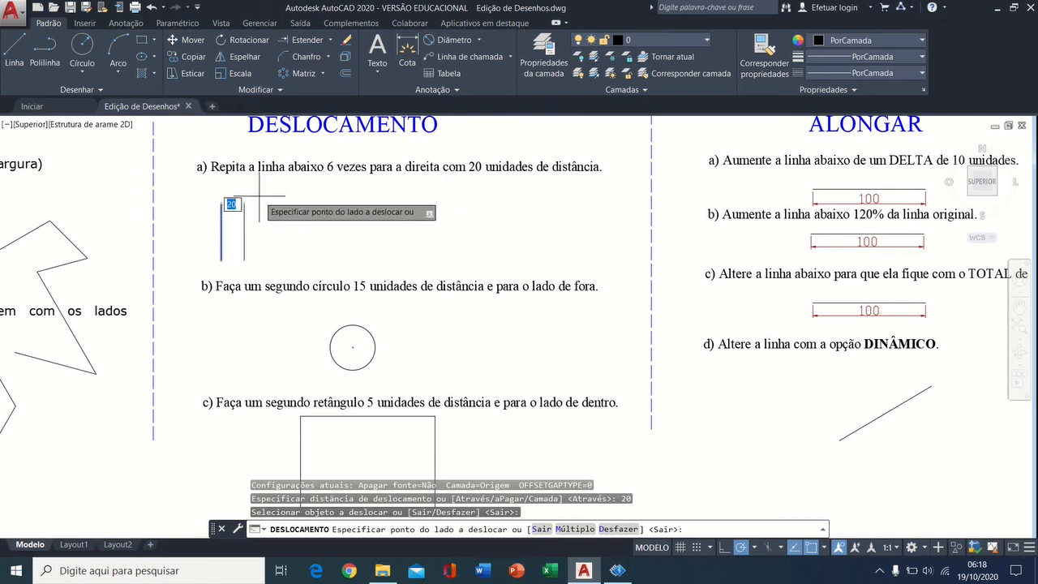
pyautogui.click(301, 201)
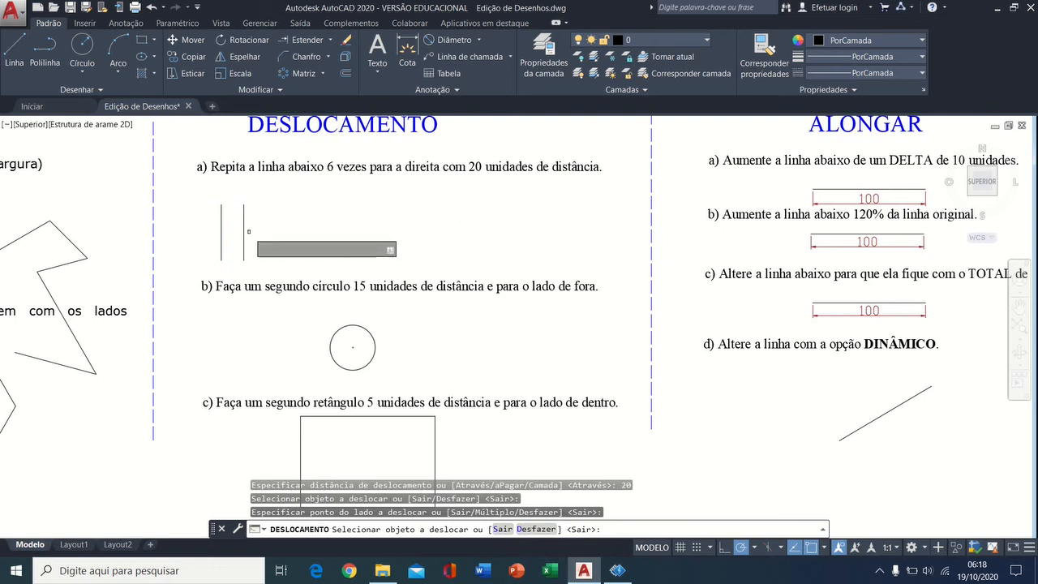
# Offset the newest vertical line 20 units to the right, repeating until three more copies are added to the row.
pyautogui.click(247, 232)
pyautogui.click(335, 215)
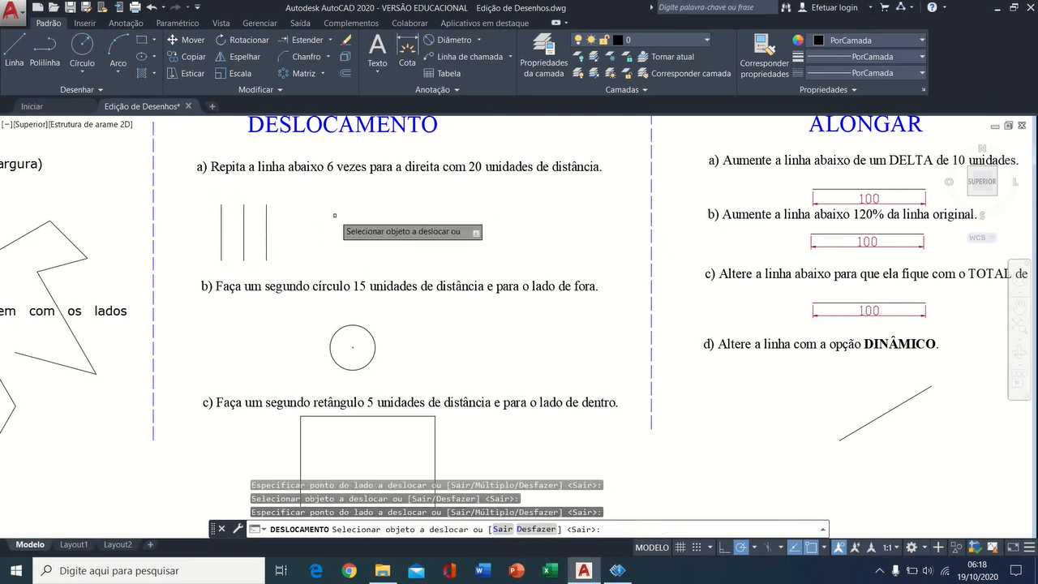
pyautogui.click(263, 231)
pyautogui.click(335, 216)
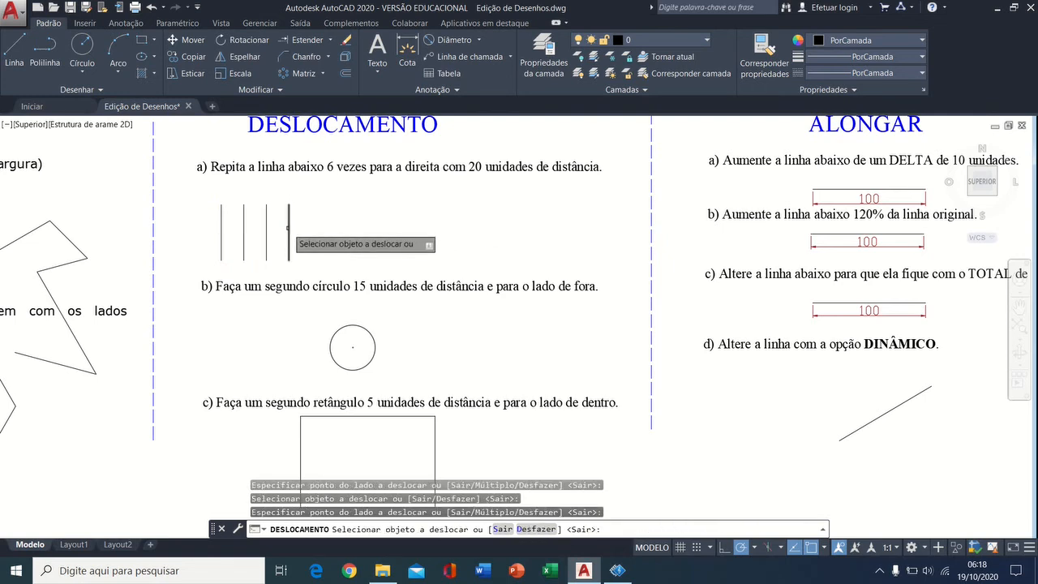
pyautogui.click(288, 221)
pyautogui.click(357, 219)
pyautogui.rightClick(376, 216)
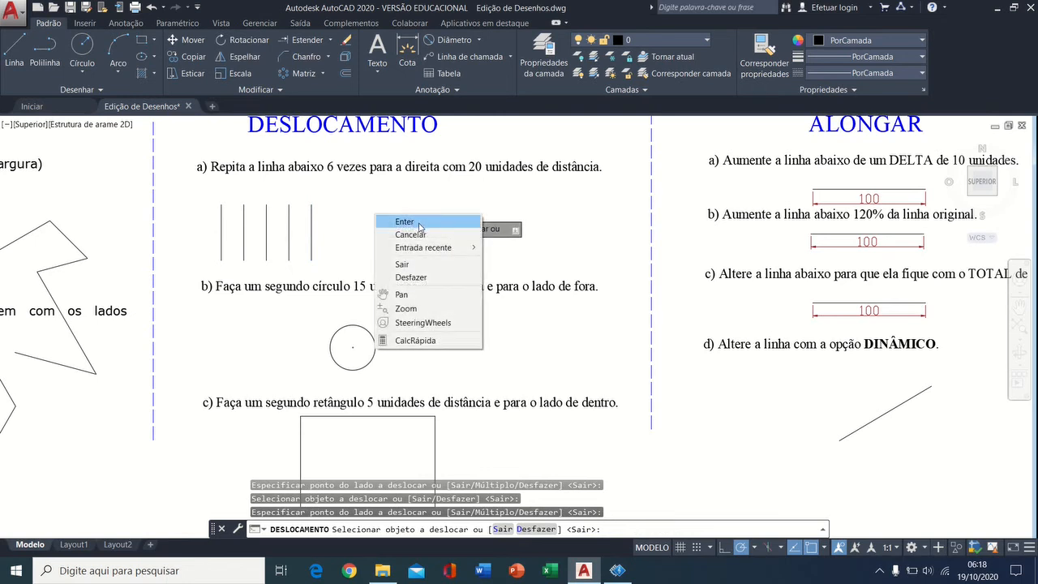
pyautogui.click(420, 222)
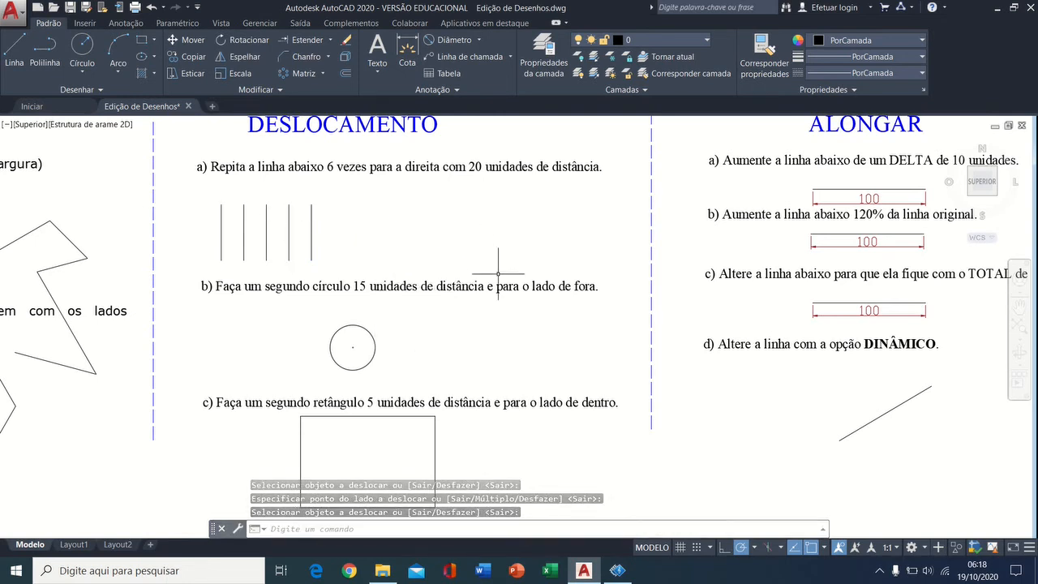
# Offset the circle of item b) 15 units outward.
pyautogui.moveTo(470, 350); pyautogui.dragTo(469, 332, button='middle')
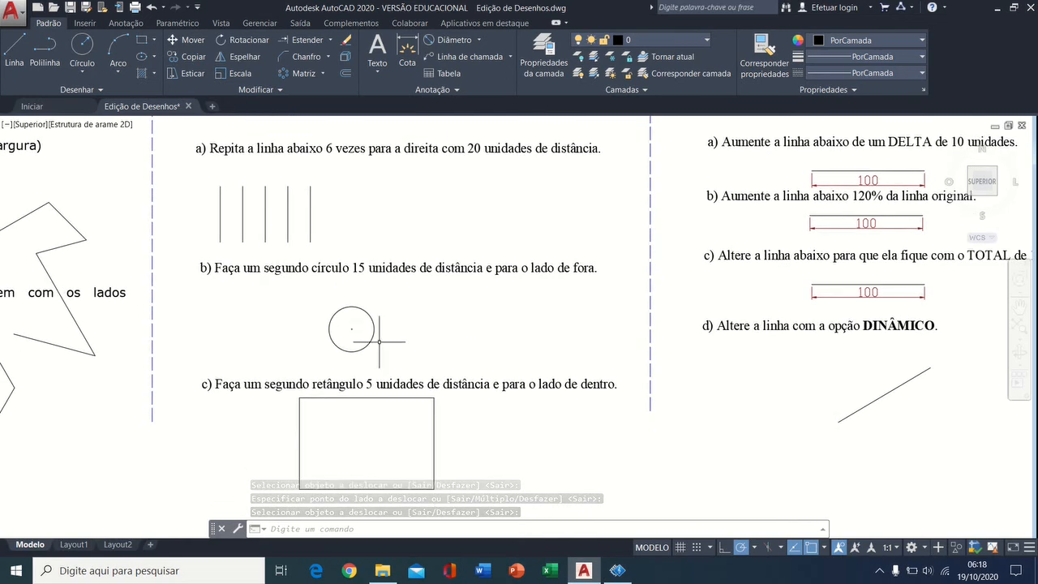
pyautogui.click(345, 72)
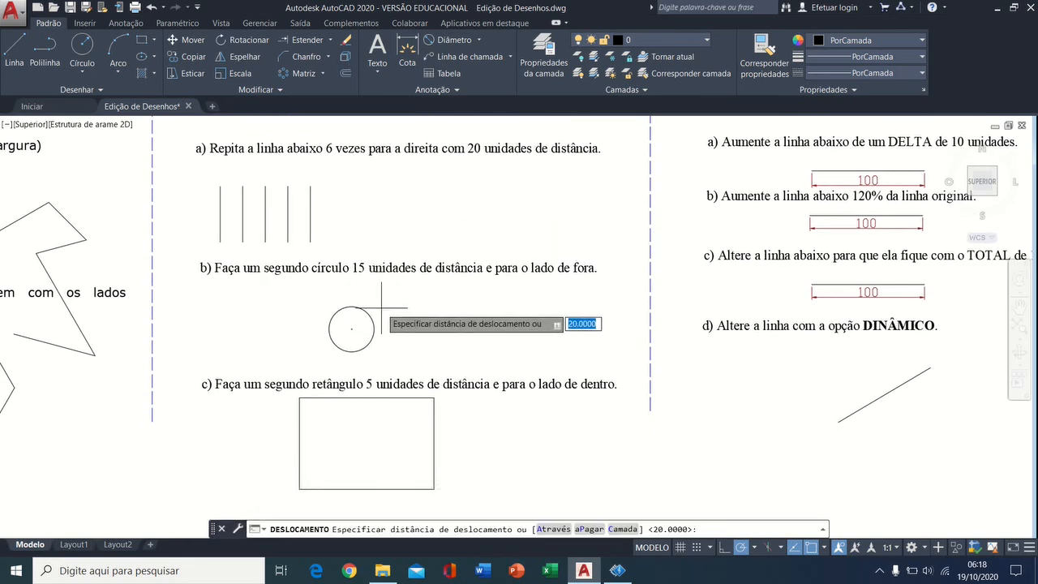
pyautogui.write('15')
pyautogui.press('Return')
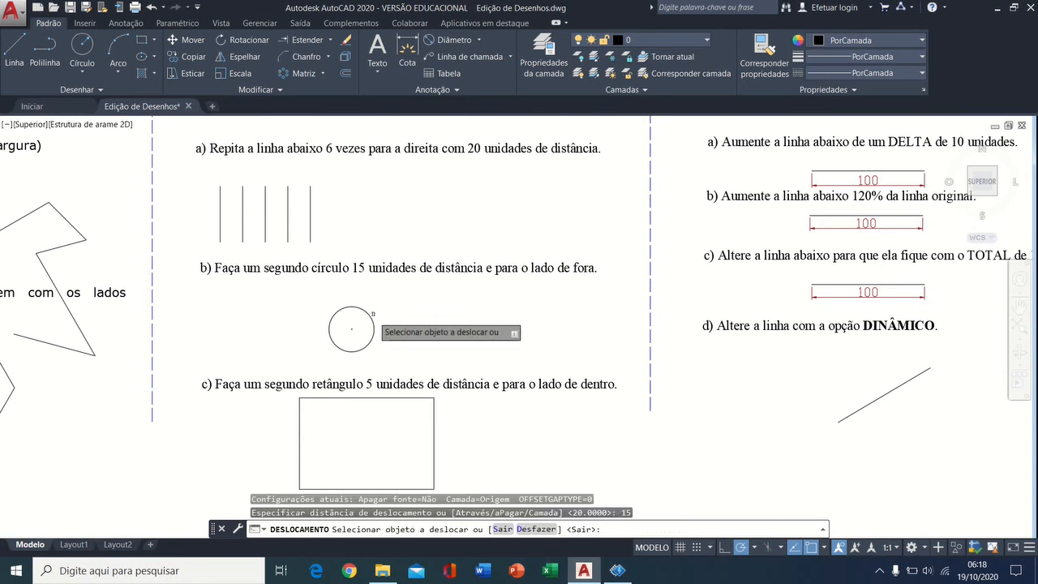
pyautogui.click(371, 320)
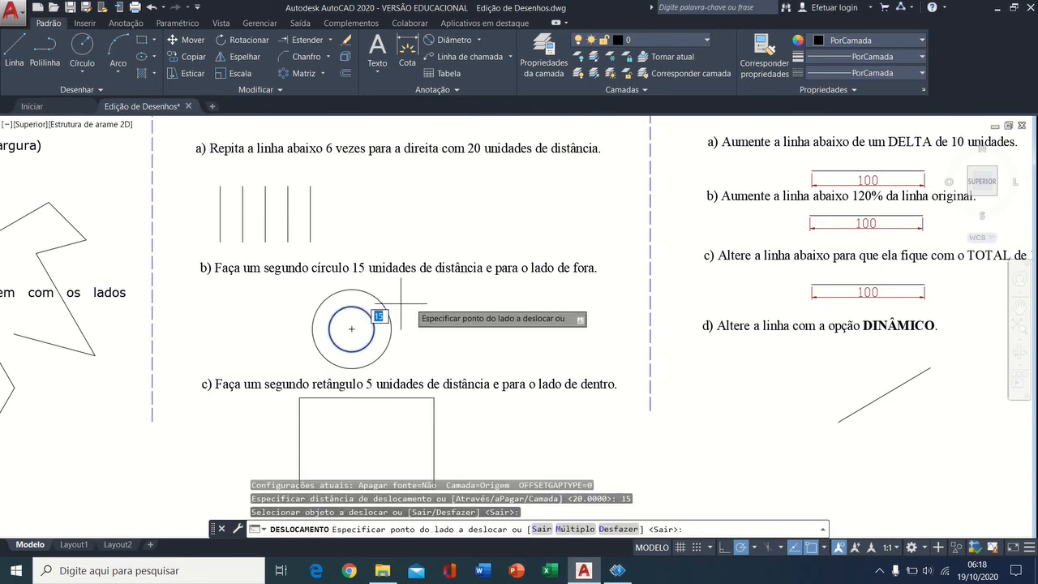
pyautogui.click(444, 298)
# Offset the original circle 15 units inward and delete the small circle this creates.
pyautogui.click(373, 325)
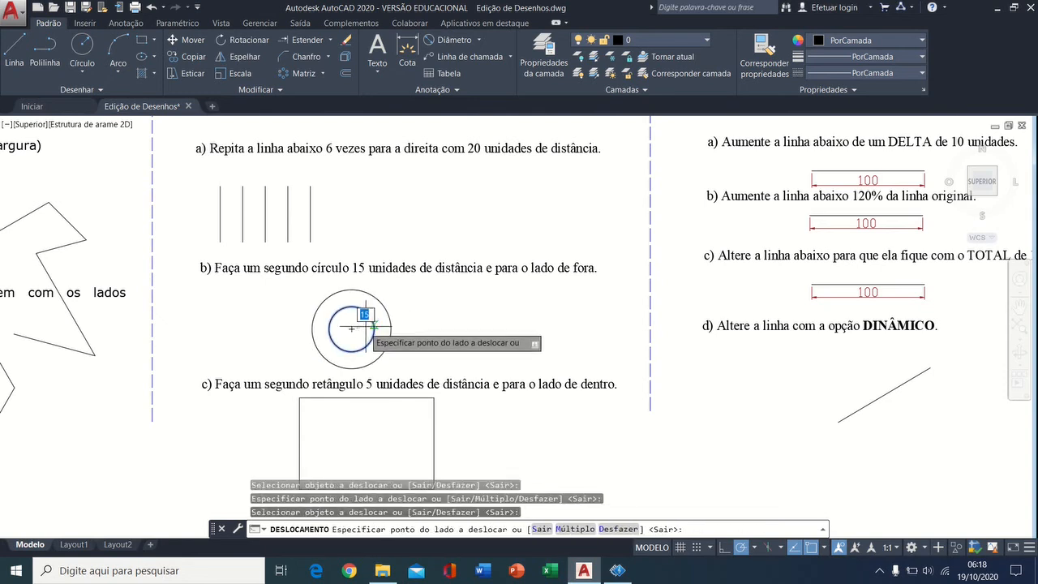
pyautogui.click(354, 328)
pyautogui.press('Escape')
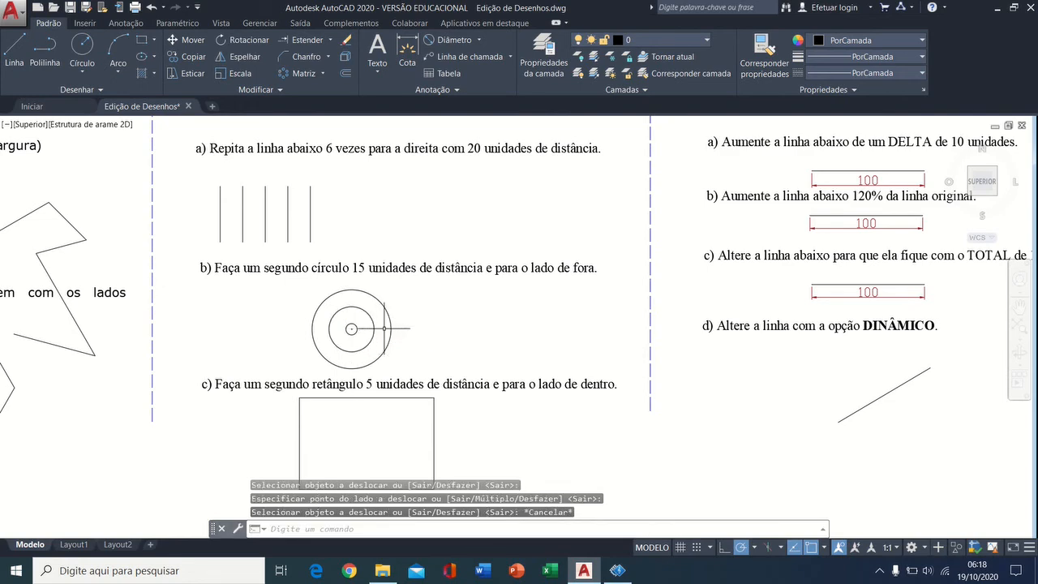
pyautogui.moveTo(491, 296); pyautogui.dragTo(511, 273, button='middle')
pyautogui.click(370, 306)
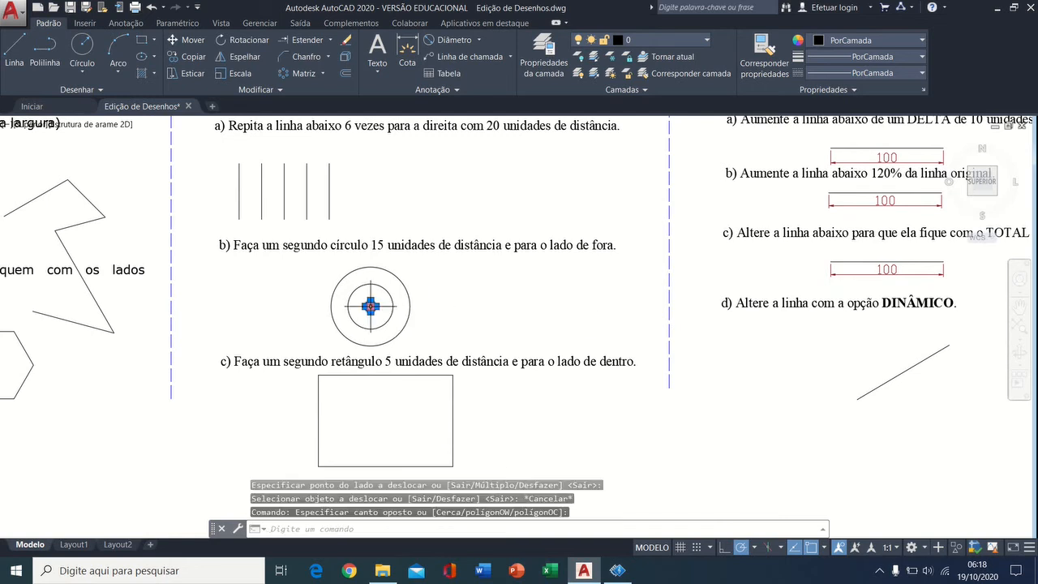
# Add diameter dimensions to the inner and outer circles of item b), placing their texts outside to the right.
pyautogui.click(467, 42)
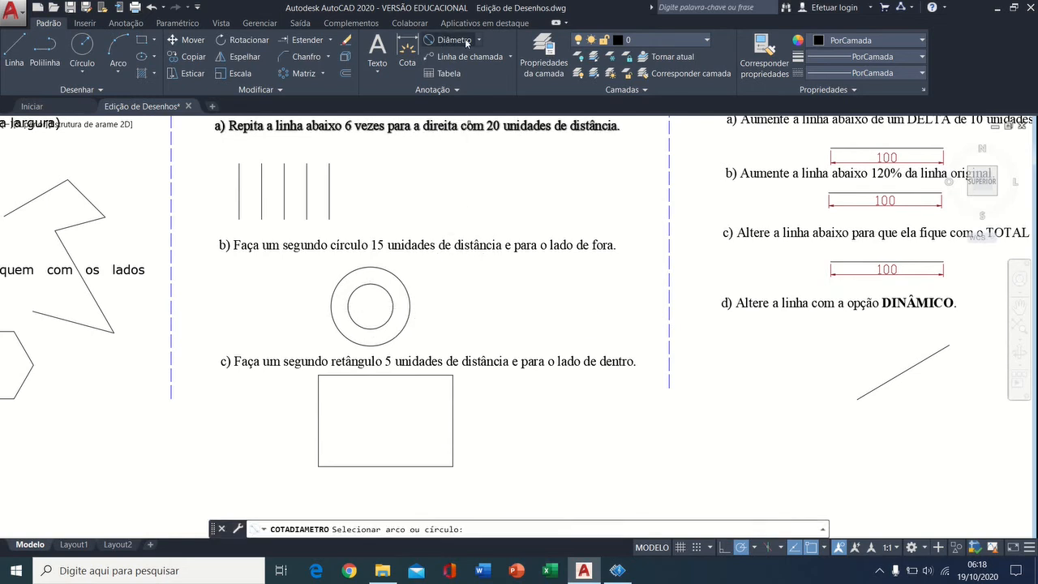
pyautogui.click(392, 306)
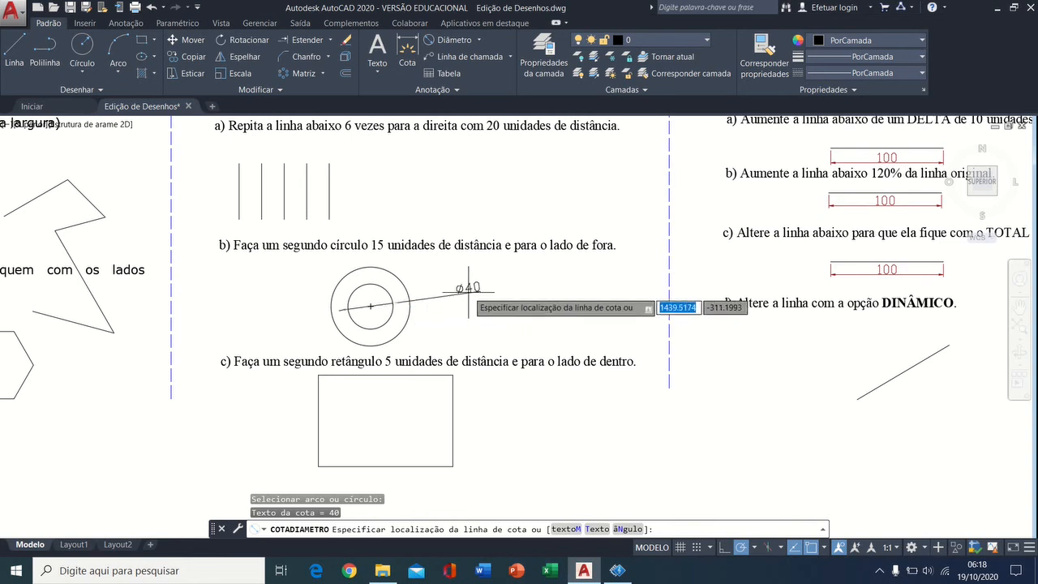
pyautogui.click(465, 286)
pyautogui.press('Return')
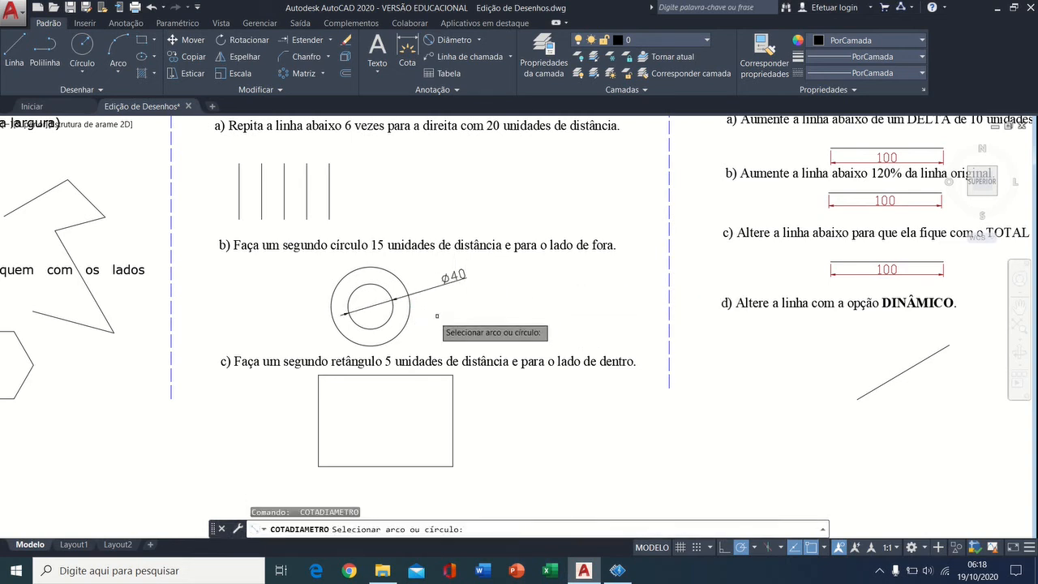
pyautogui.click(409, 314)
pyautogui.click(446, 318)
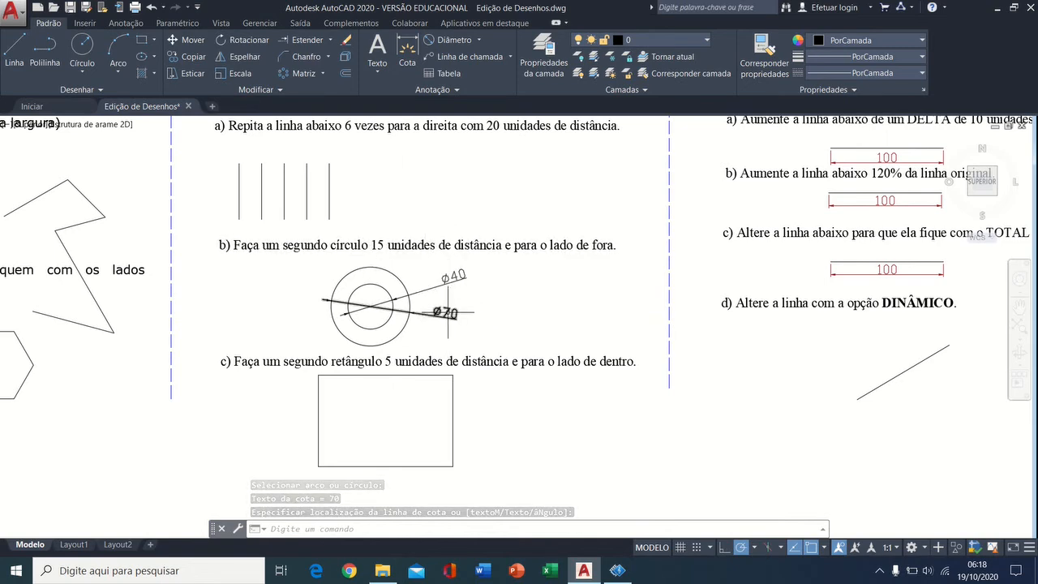
# Offset the rectangle of item c) 5 units inward.
pyautogui.moveTo(514, 394); pyautogui.dragTo(515, 347, button='middle')
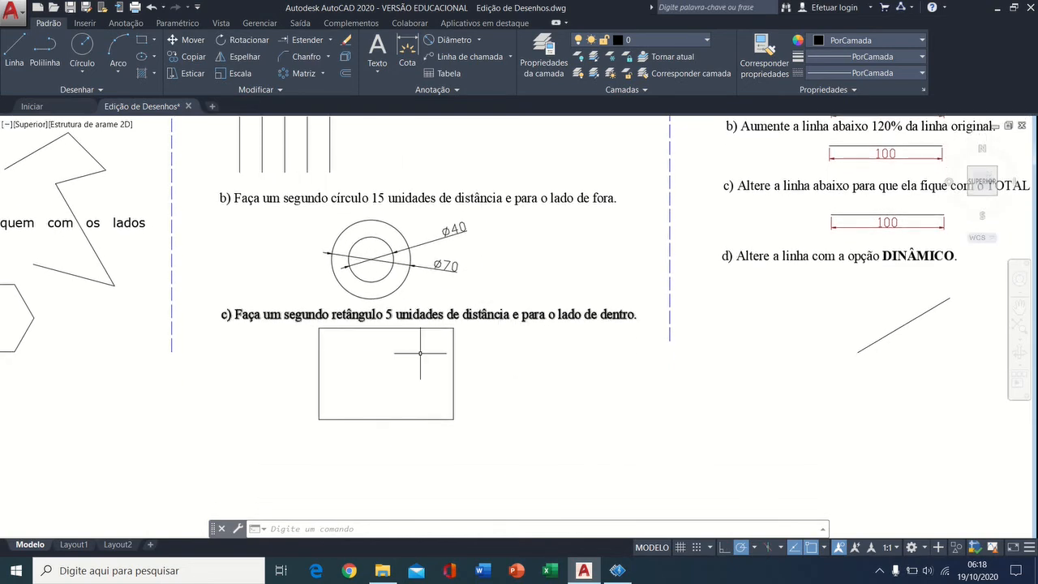
pyautogui.click(340, 71)
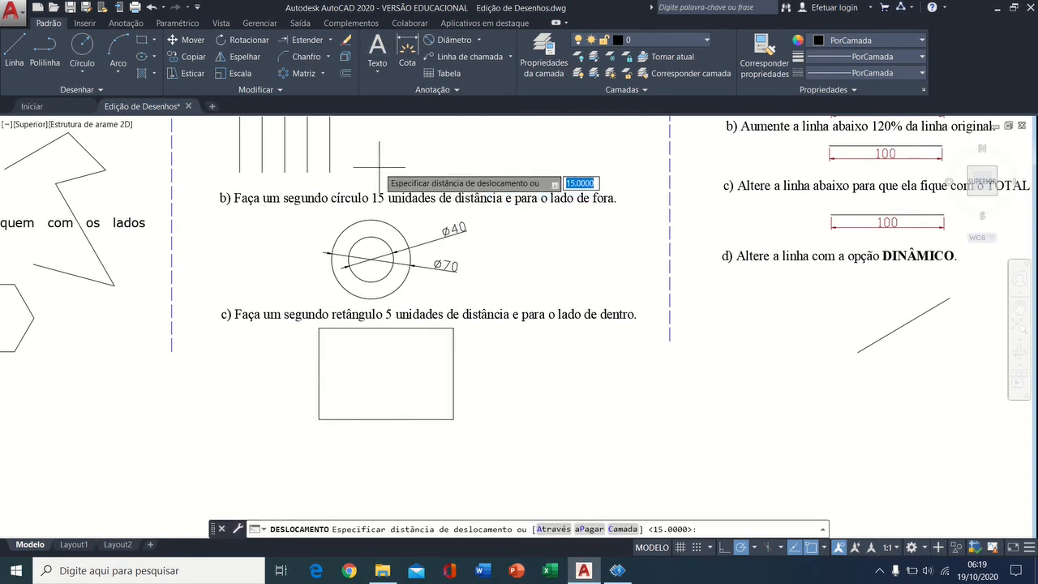
pyautogui.write('5')
pyautogui.press('Return')
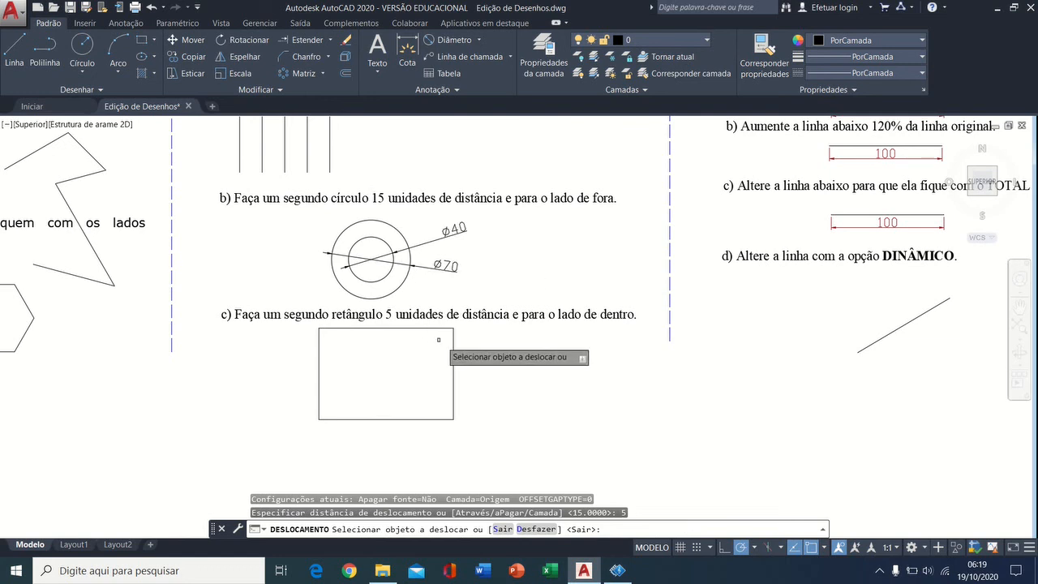
pyautogui.click(453, 347)
pyautogui.click(430, 349)
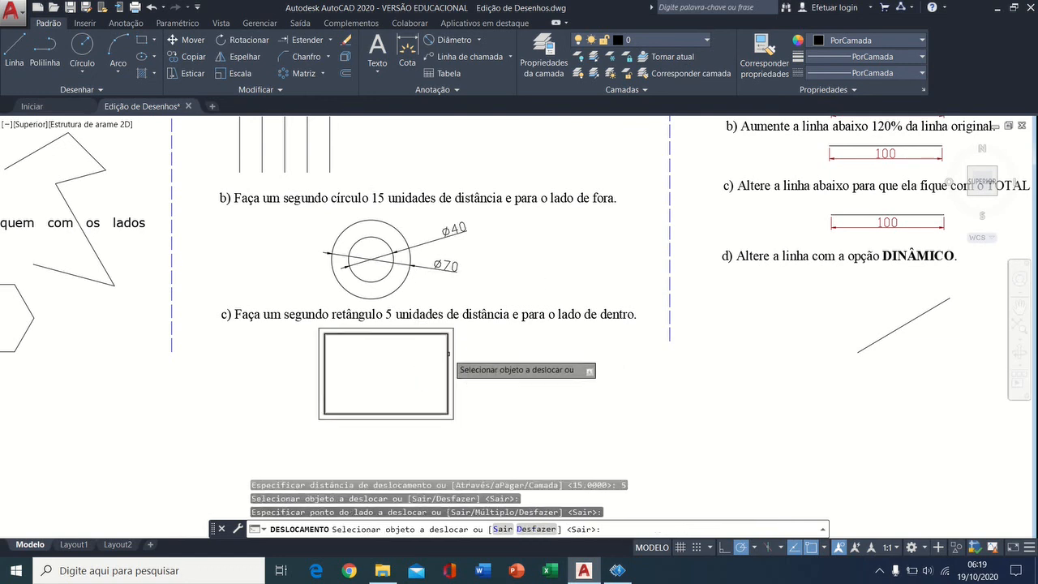
# Repeat the 5-unit inward offset seven more times from each newest rectangle until only a thin central one fits.
pyautogui.click(448, 353)
pyautogui.click(438, 357)
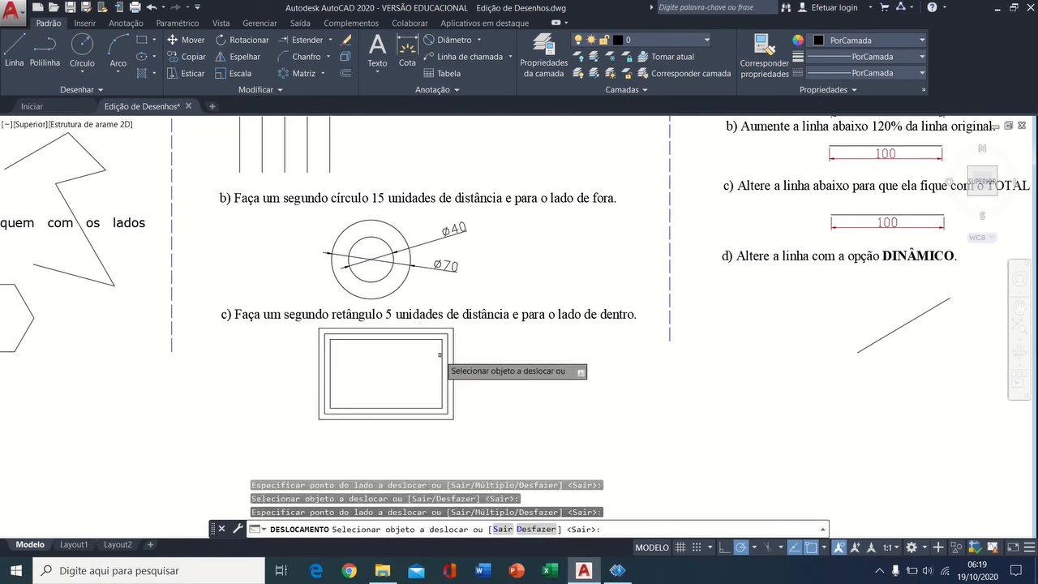
pyautogui.click(442, 355)
pyautogui.click(405, 361)
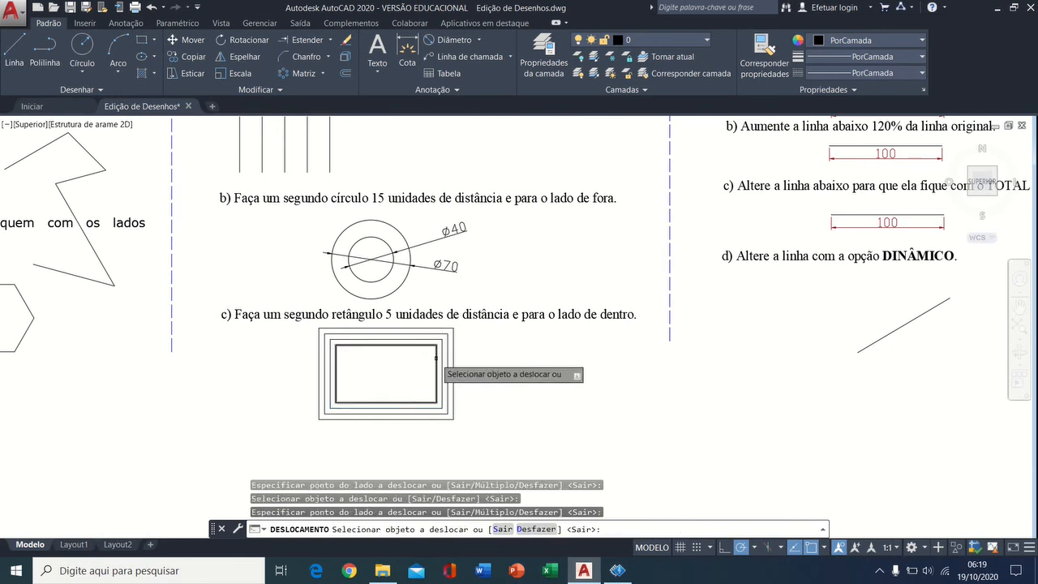
pyautogui.click(437, 357)
pyautogui.click(433, 365)
pyautogui.click(433, 364)
pyautogui.click(428, 369)
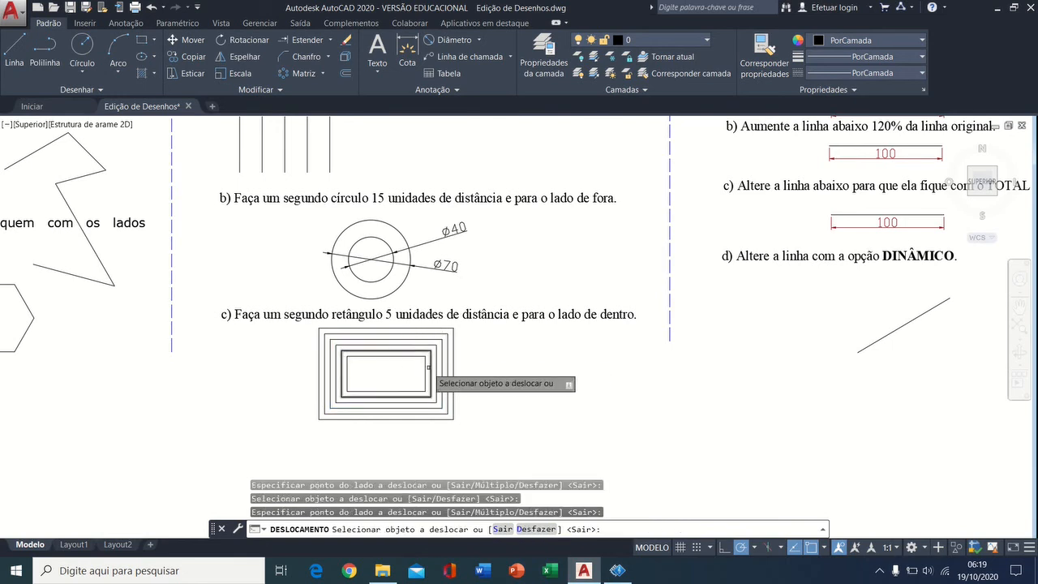
pyautogui.click(426, 371)
pyautogui.click(419, 374)
pyautogui.scroll(4, 417, 369)
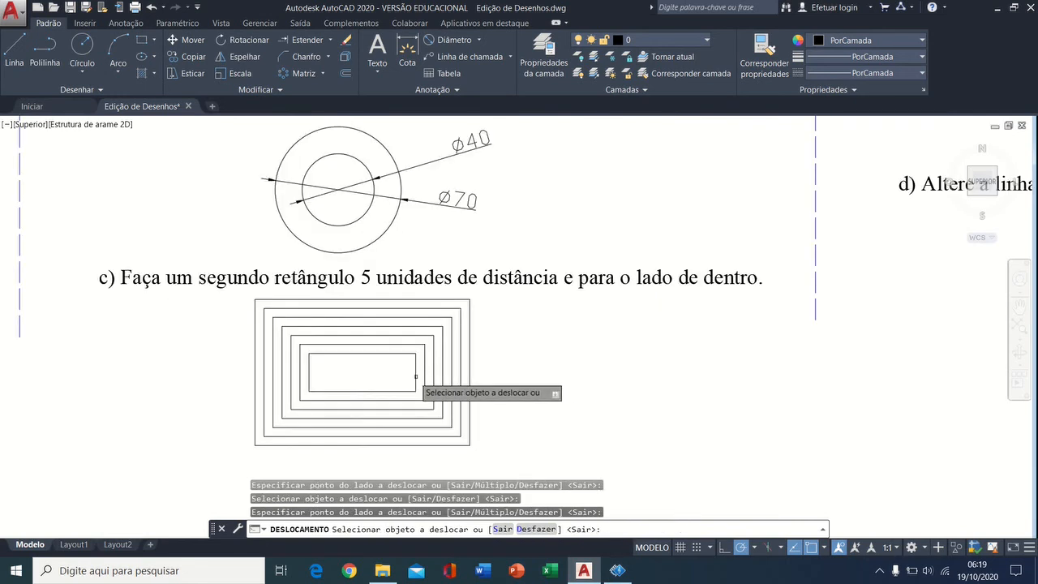
pyautogui.click(417, 363)
pyautogui.click(411, 368)
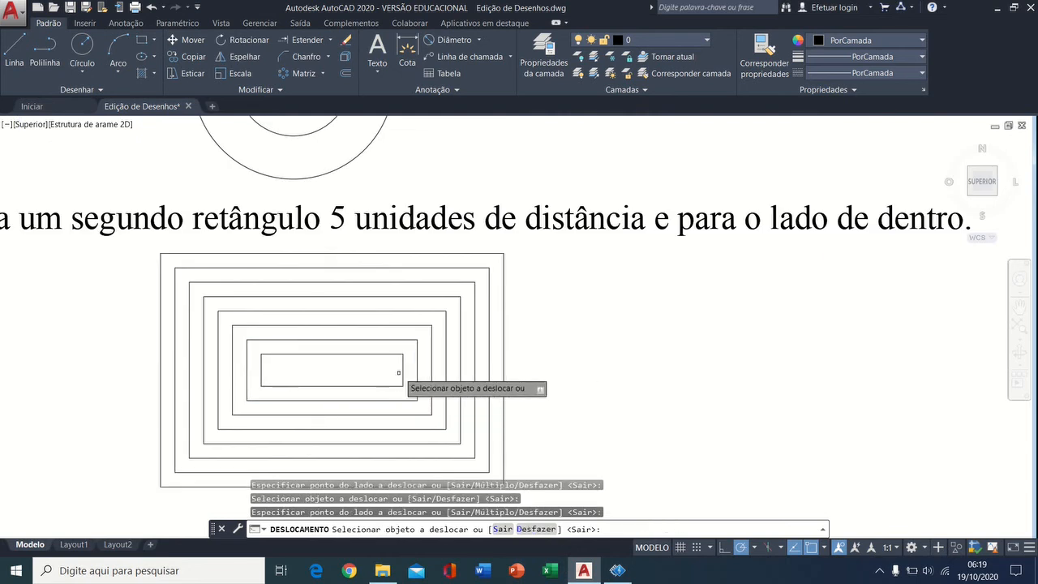
pyautogui.click(401, 369)
pyautogui.click(387, 369)
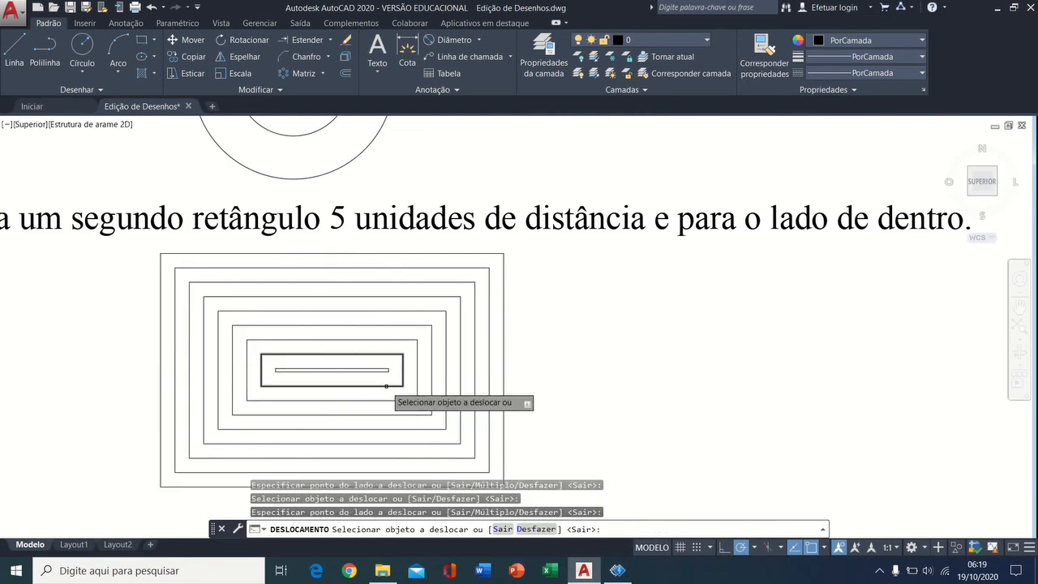
pyautogui.scroll(2, 387, 383)
pyautogui.scroll(-6, 387, 384)
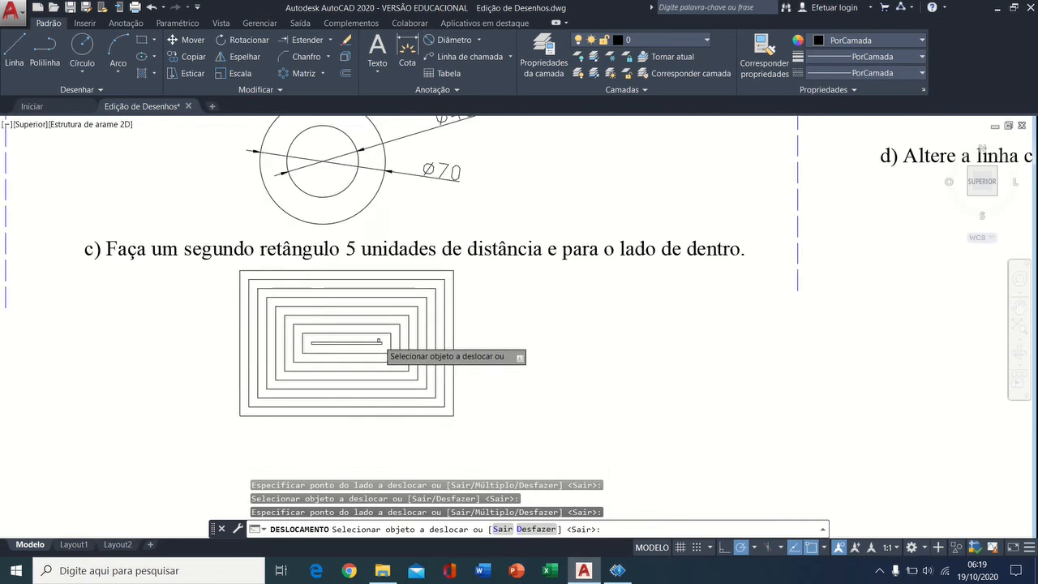
pyautogui.press('Escape')
# Examine the ALONGAR exercise and its four written instructions.
pyautogui.moveTo(560, 348); pyautogui.dragTo(229, 412, button='middle')
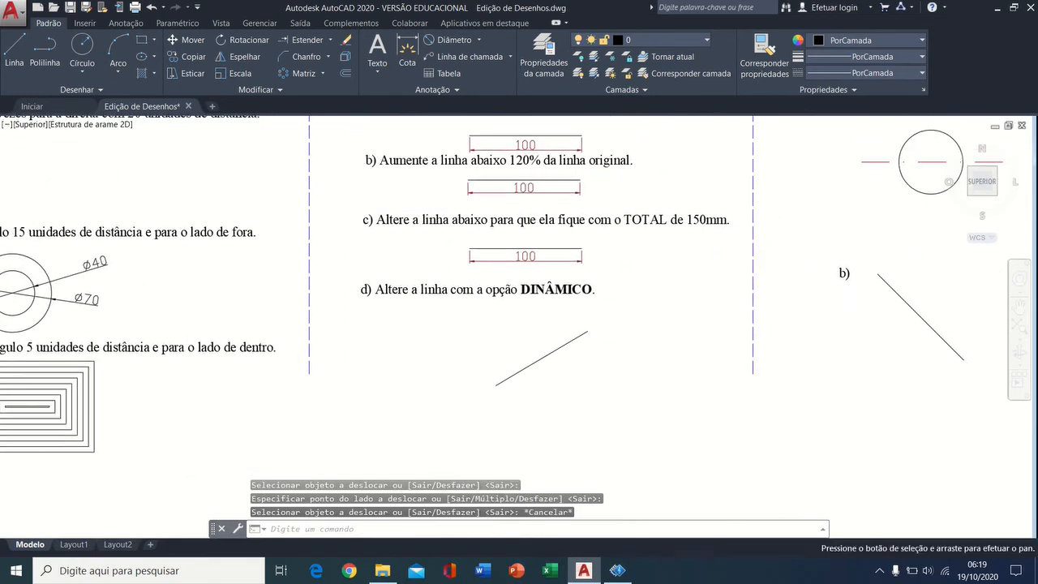
pyautogui.moveTo(494, 269)
pyautogui.mouseDown(button='middle')
pyautogui.moveTo(440, 393)
pyautogui.moveTo(188, 323)
pyautogui.moveTo(448, 361)
pyautogui.moveTo(422, 332)
pyautogui.mouseUp(button='middle')
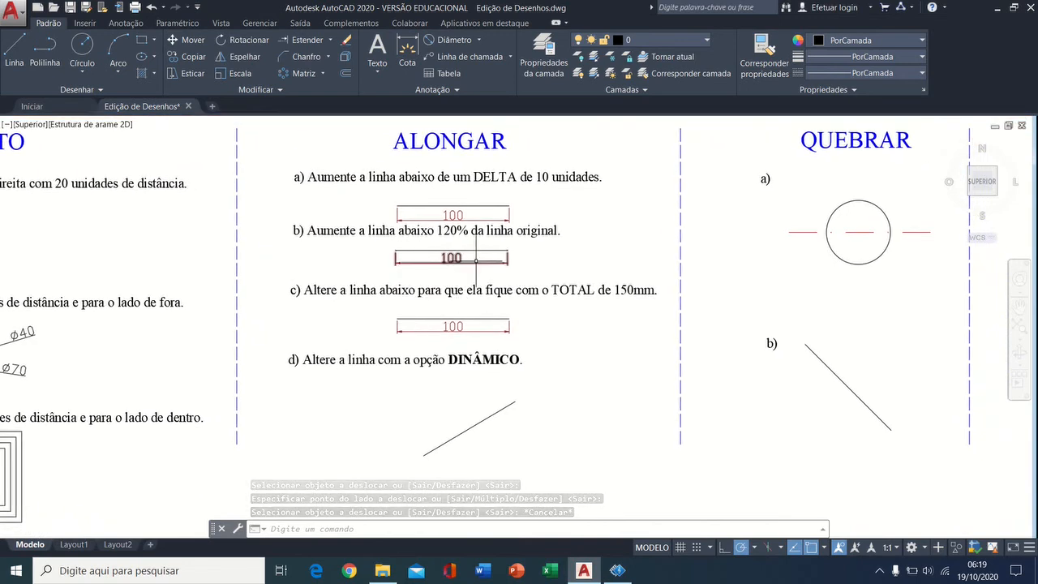
pyautogui.scroll(2, 459, 258)
pyautogui.scroll(-2, 474, 259)
pyautogui.moveTo(474, 244)
pyautogui.mouseDown(button='middle')
pyautogui.moveTo(380, 289)
pyautogui.moveTo(376, 262)
pyautogui.mouseUp(button='middle')
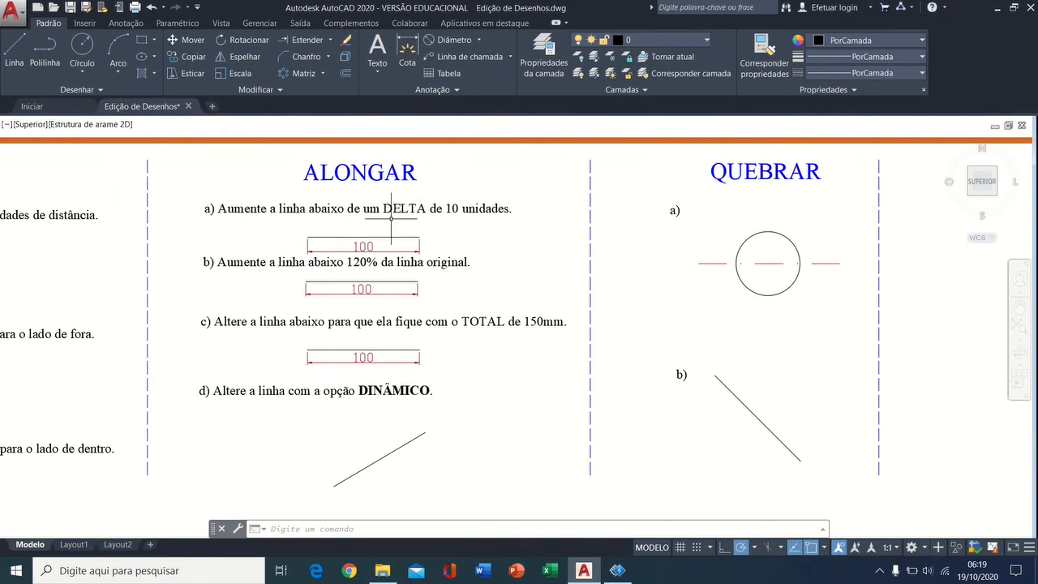
# Lengthen the line of item a) at its right end by a delta of 10 units.
pyautogui.scroll(2, 431, 242)
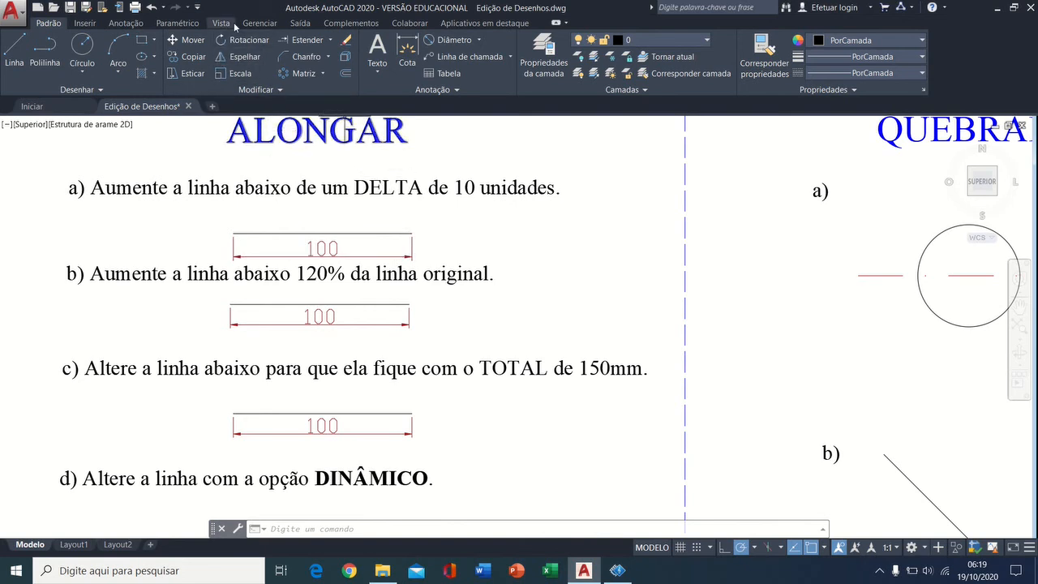
pyautogui.click(274, 94)
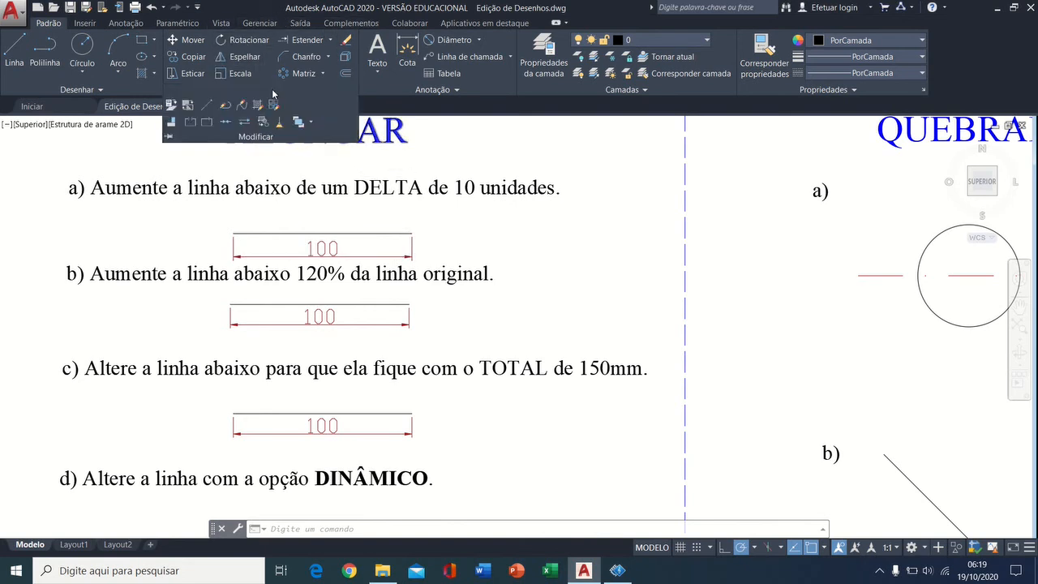
pyautogui.click(209, 107)
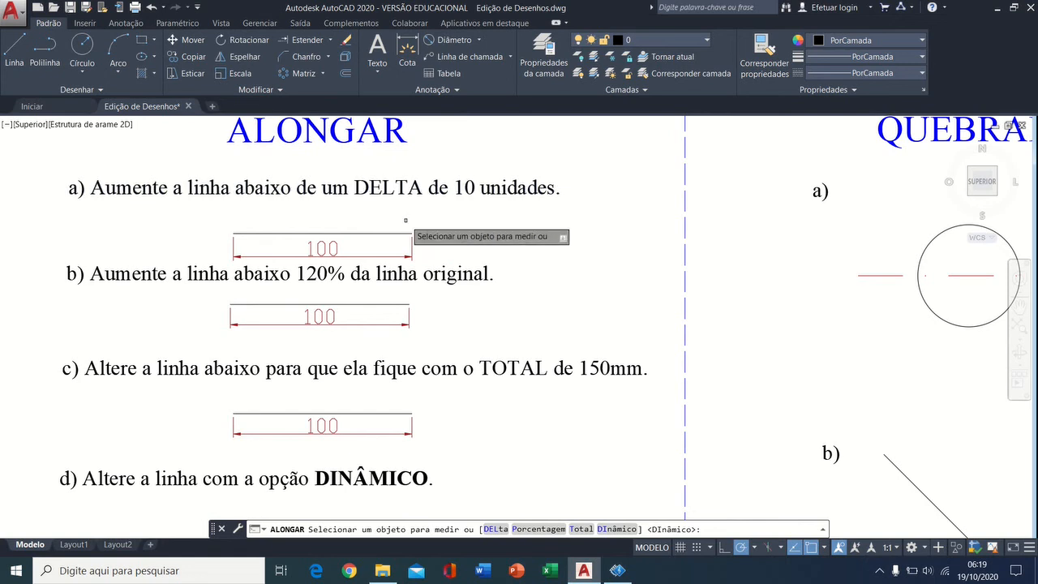
pyautogui.click(496, 529)
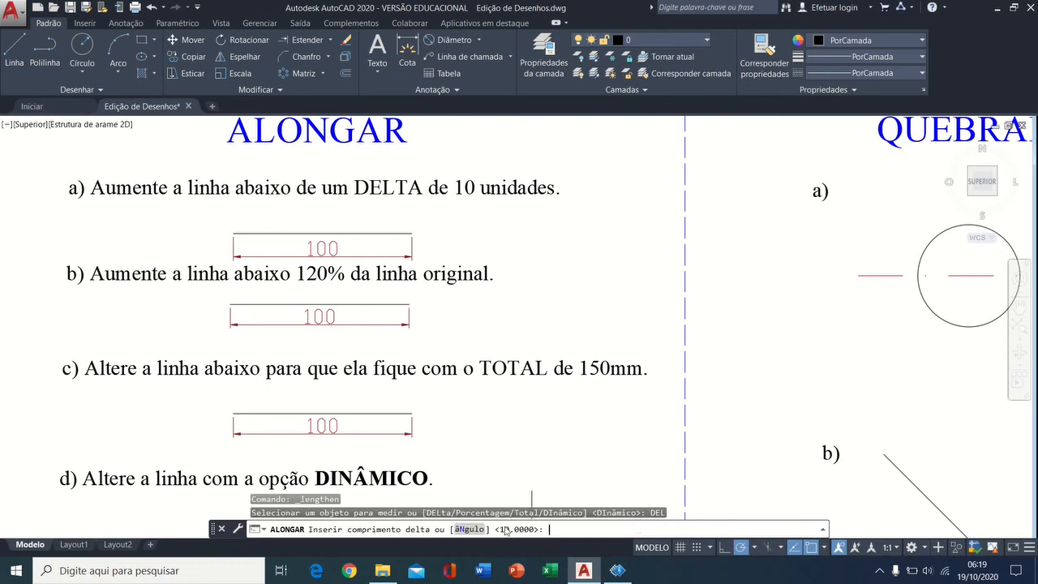
pyautogui.press('Return')
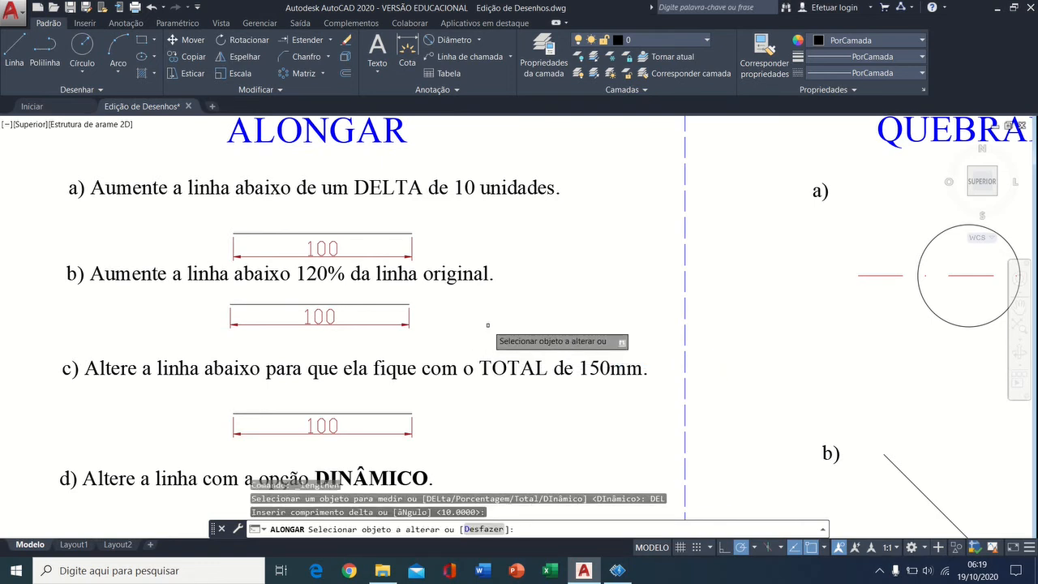
pyautogui.click(393, 234)
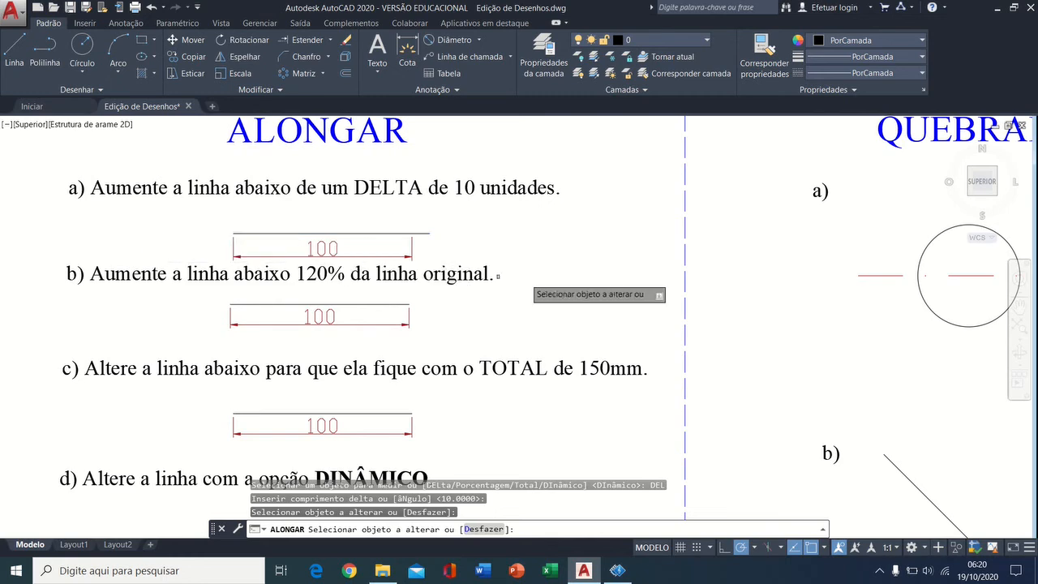
pyautogui.press('Return')
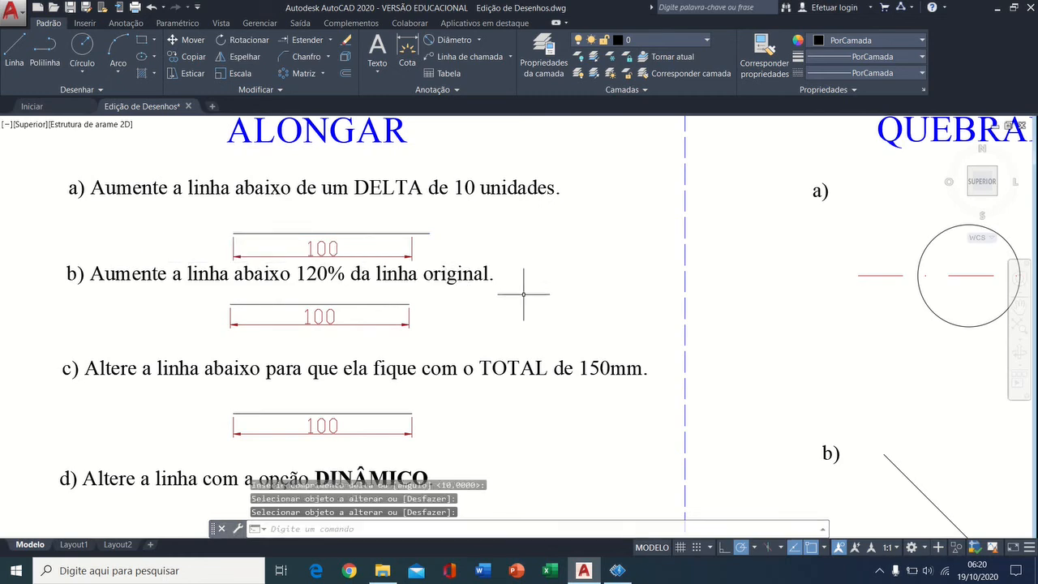
# Lengthen the line of item b) to 120 percent of its original length.
pyautogui.moveTo(501, 335); pyautogui.dragTo(534, 311, button='middle')
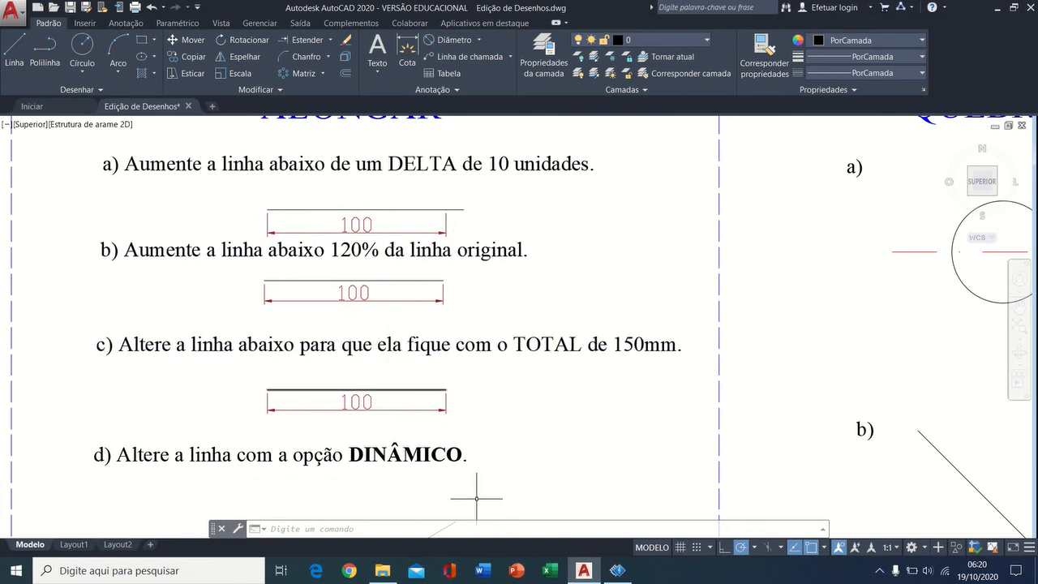
pyautogui.rightClick(518, 295)
pyautogui.click(543, 302)
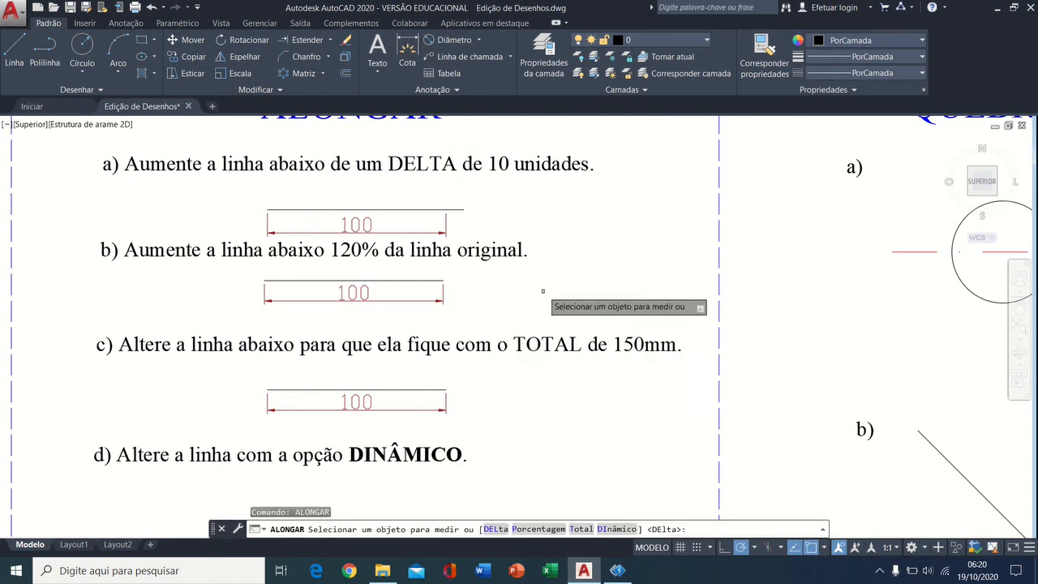
pyautogui.rightClick(556, 259)
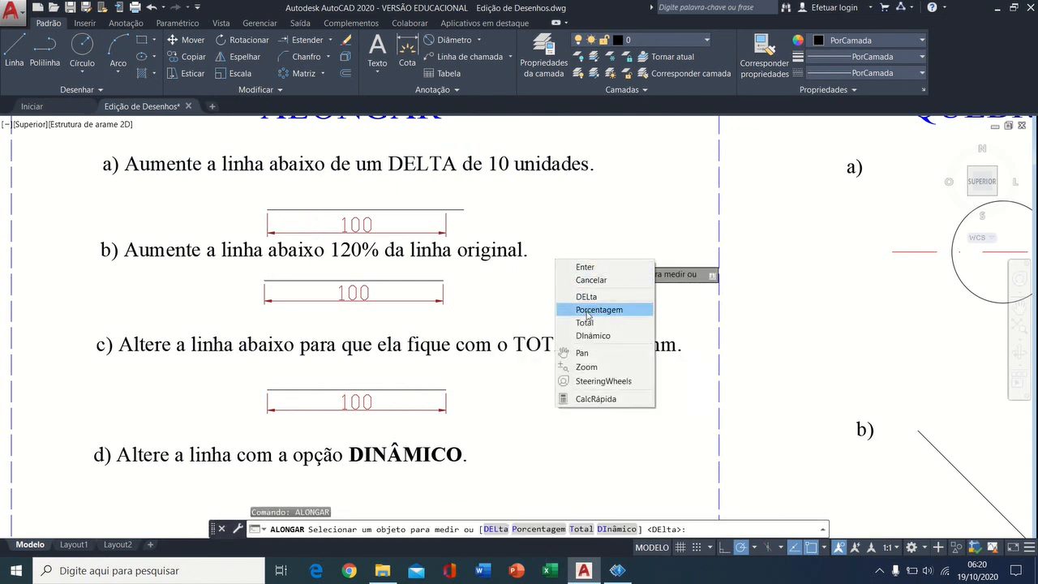
pyautogui.click(588, 312)
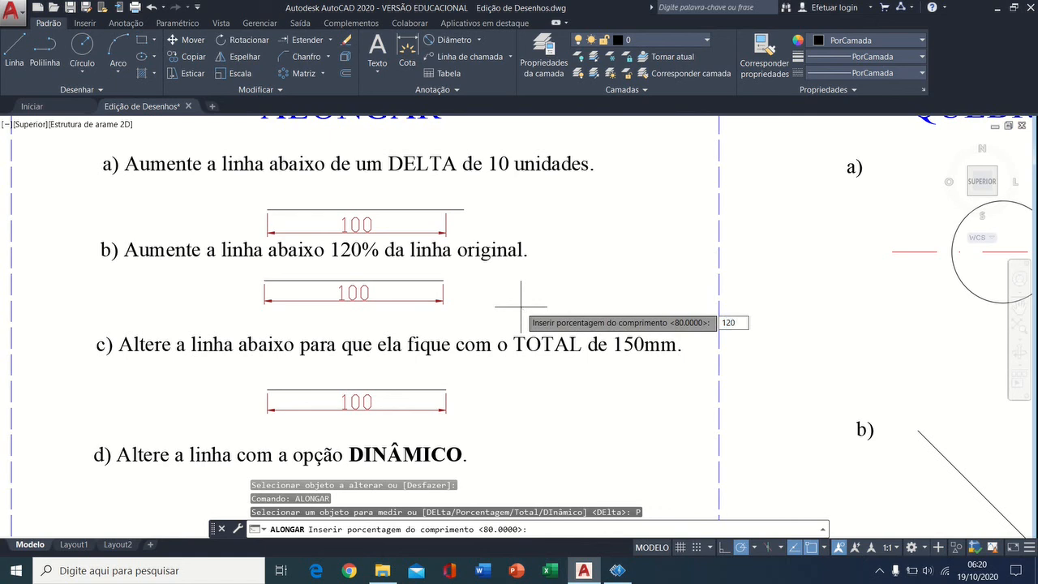
pyautogui.press('Return')
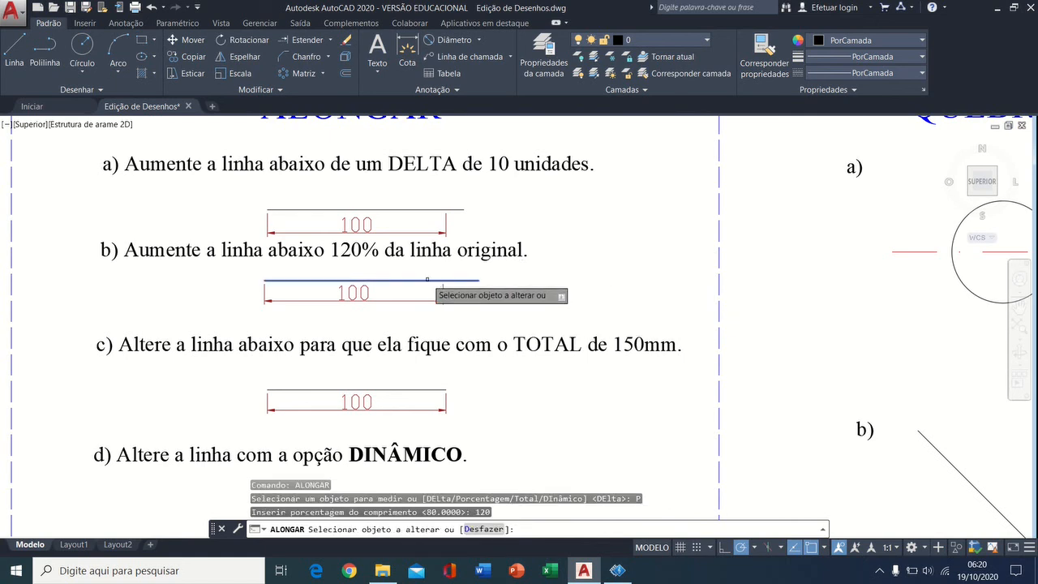
pyautogui.click(428, 280)
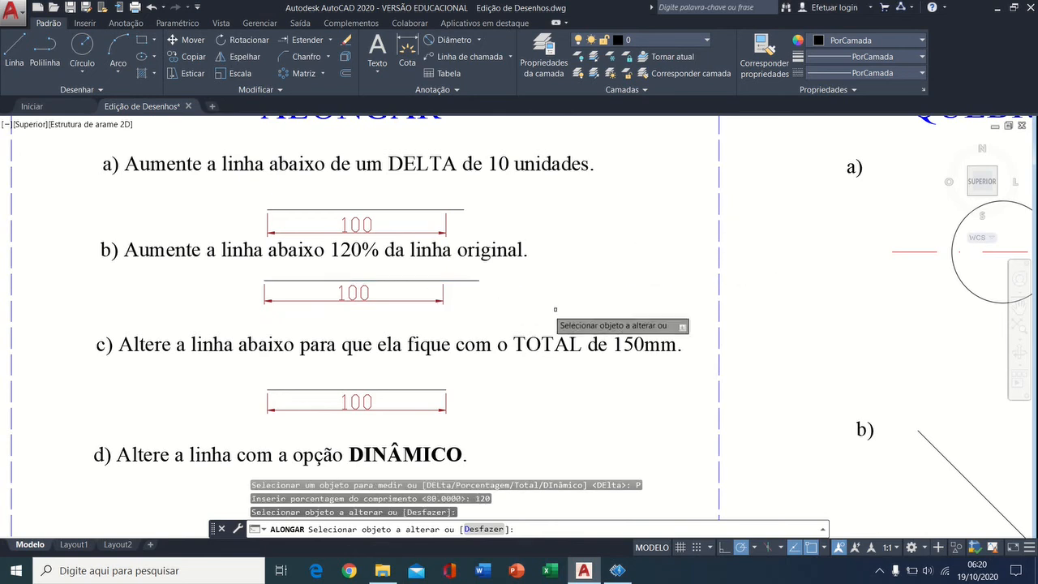
pyautogui.press('Return')
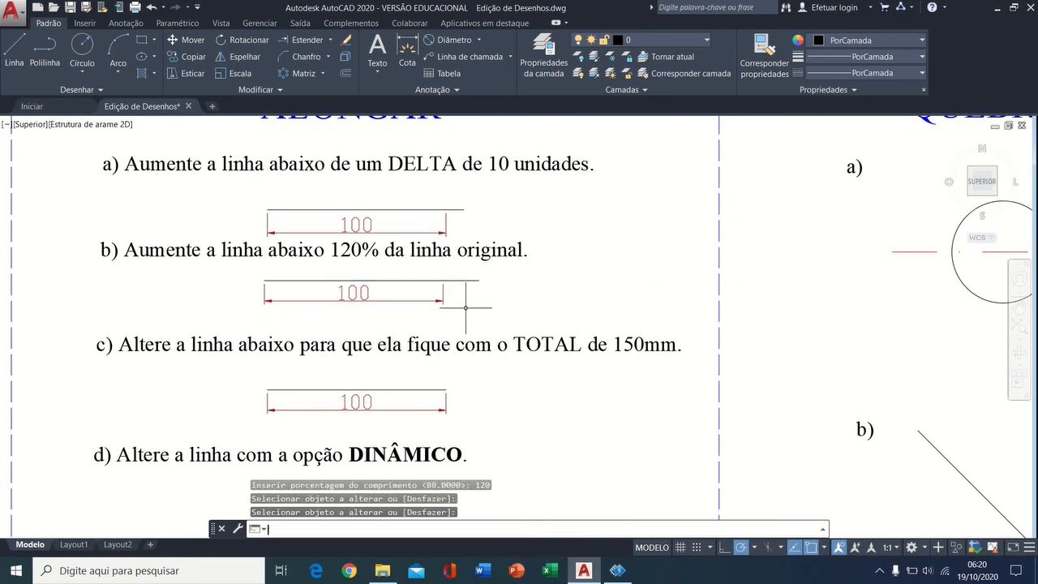
# Stretch the dimension of item a) so its right extension reaches the end of the lengthened line.
pyautogui.scroll(2, 463, 241)
pyautogui.click(447, 210)
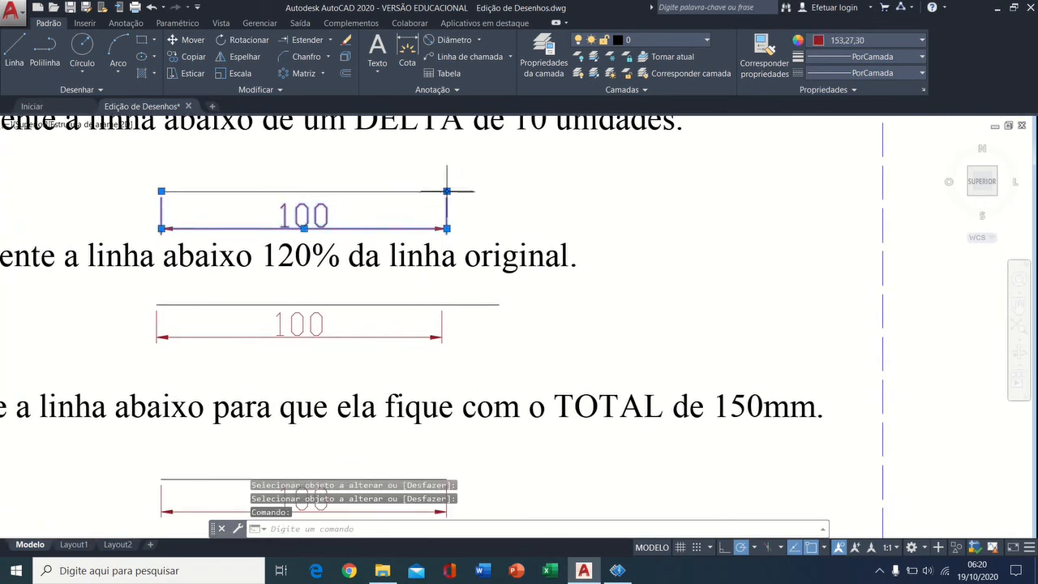
pyautogui.click(447, 192)
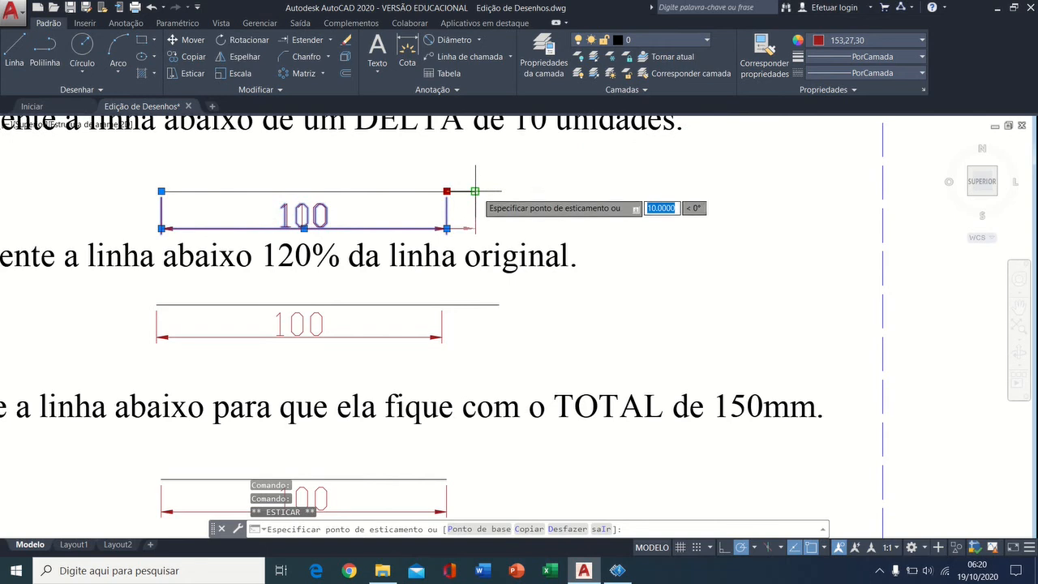
pyautogui.click(476, 191)
pyautogui.press('Escape')
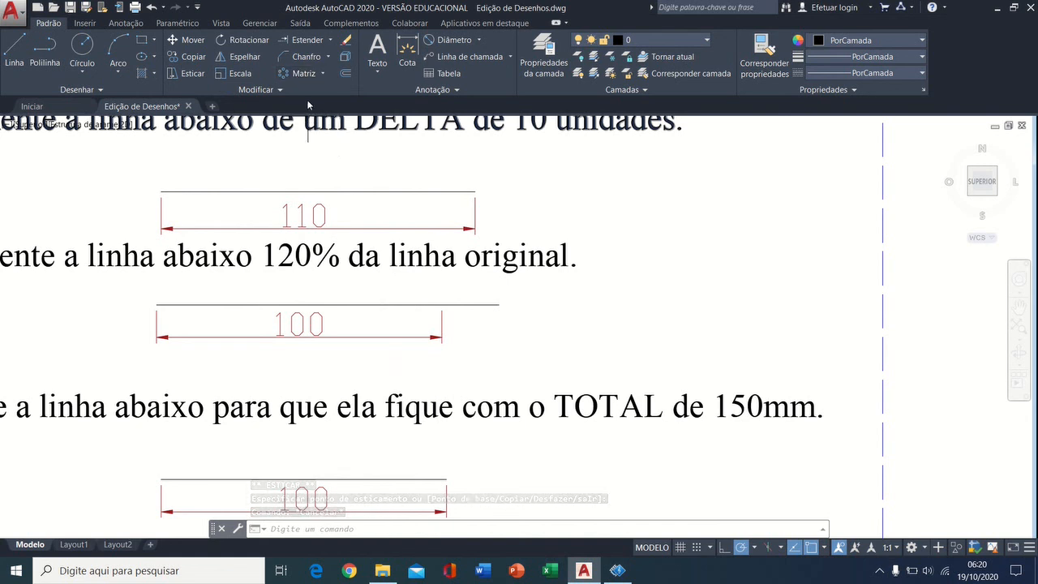
# Explode the dimension of item a) and check that its right extension line can be selected separately.
pyautogui.click(345, 57)
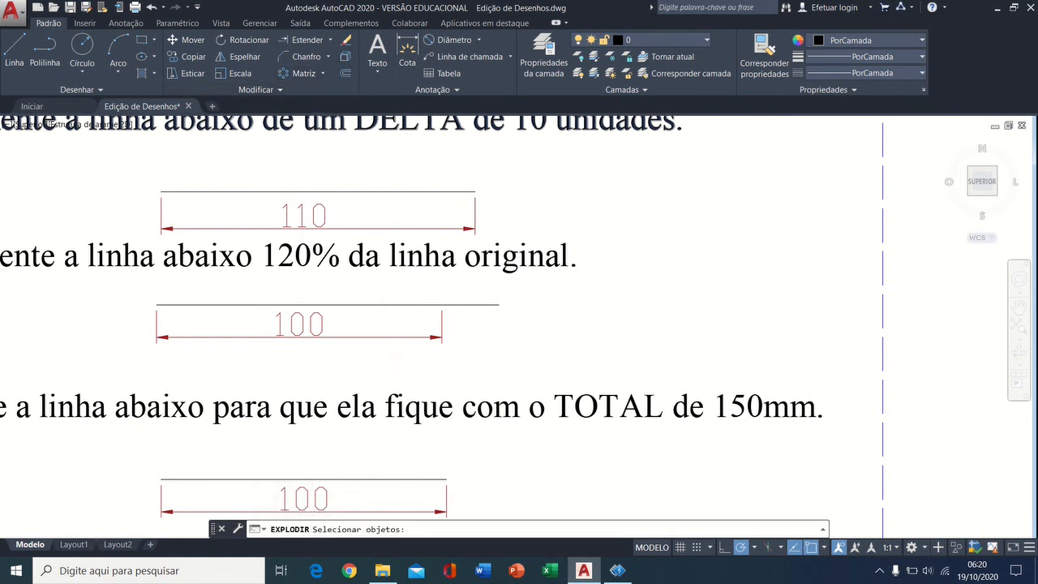
pyautogui.click(491, 216)
pyautogui.click(430, 240)
pyautogui.press('Return')
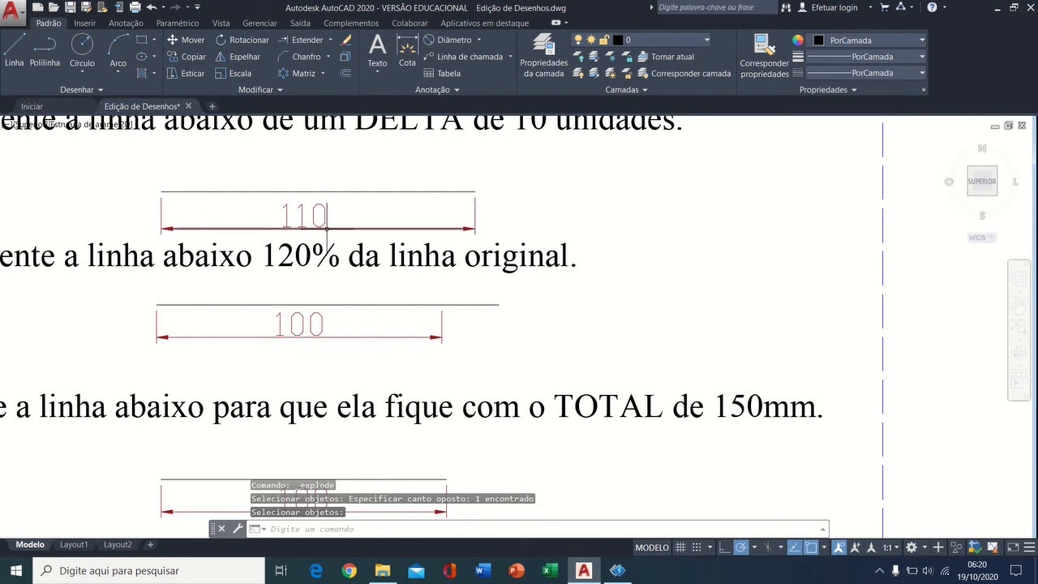
pyautogui.click(476, 207)
pyautogui.press('Escape')
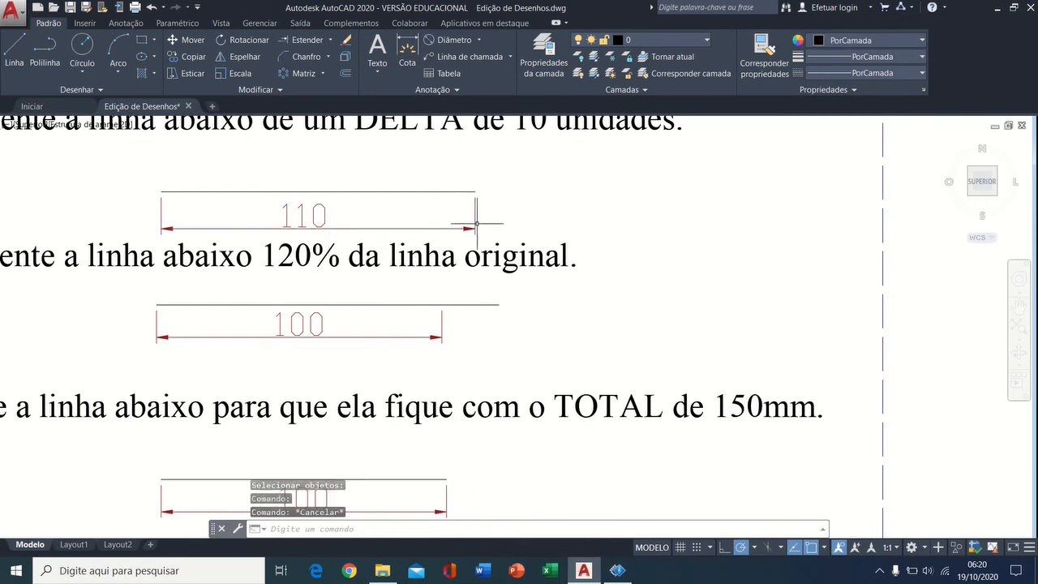
pyautogui.click(477, 213)
pyautogui.click(476, 213)
pyautogui.press('Escape')
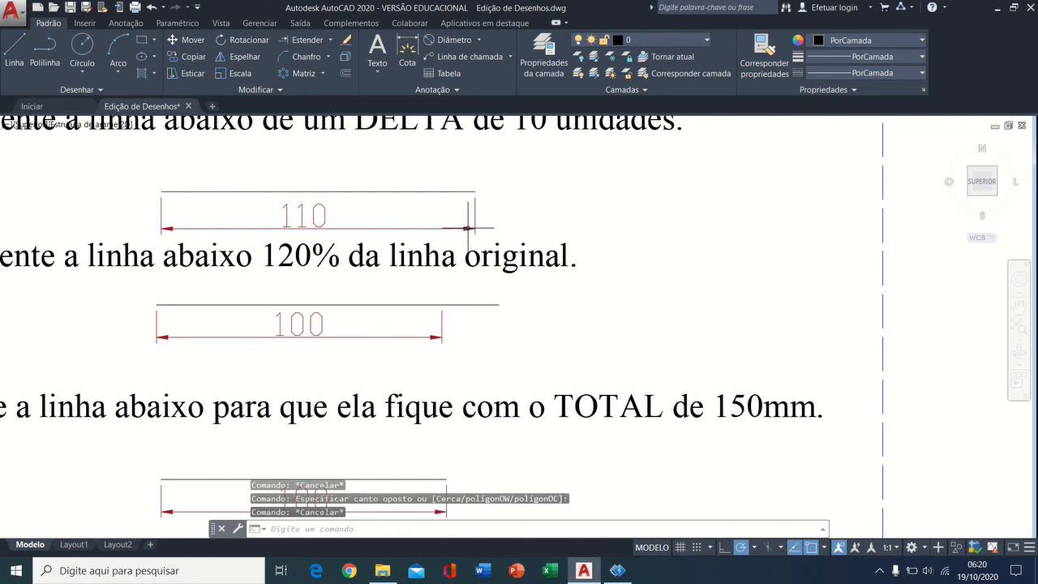
pyautogui.click(476, 208)
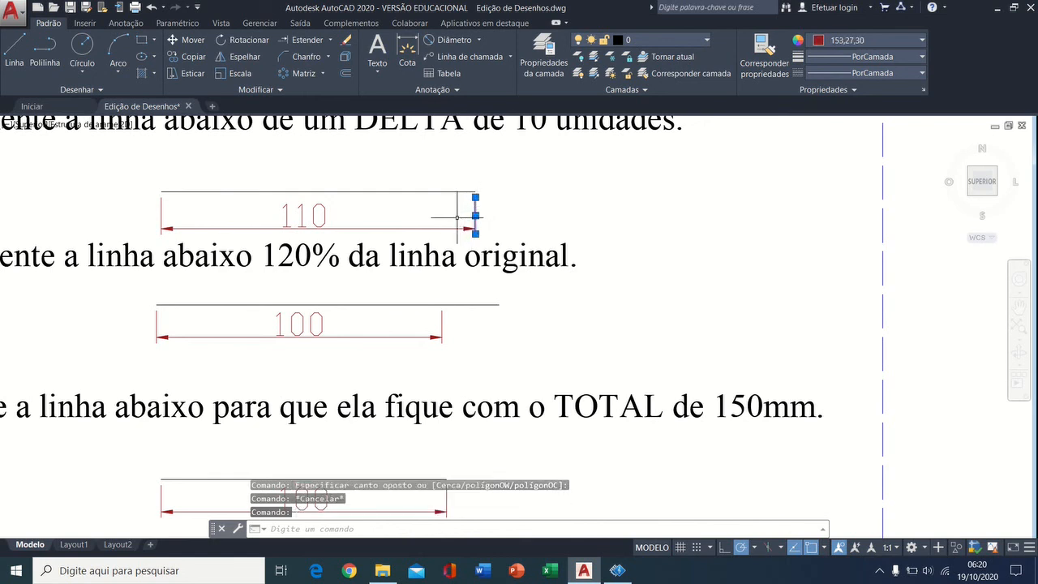
pyautogui.press('Escape')
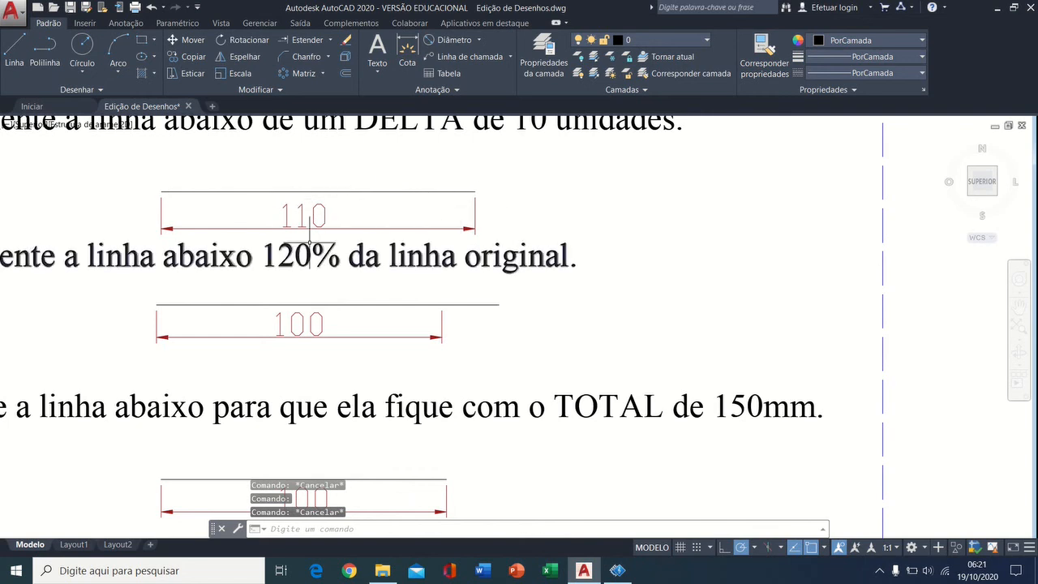
# Stretch the dimension of item b) so its right extension reaches the end of the lengthened line.
pyautogui.click(446, 328)
pyautogui.click(419, 328)
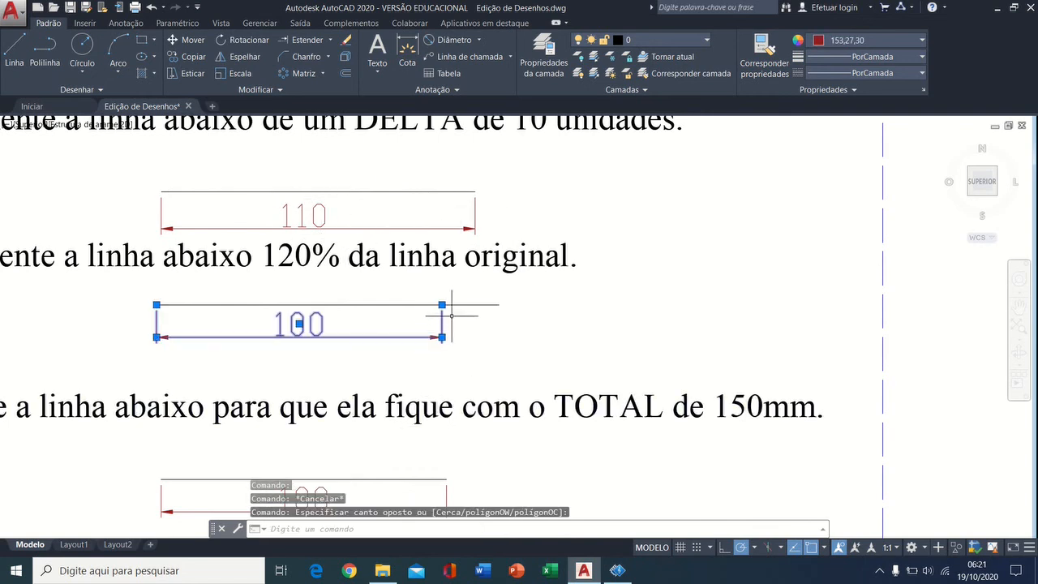
pyautogui.click(442, 305)
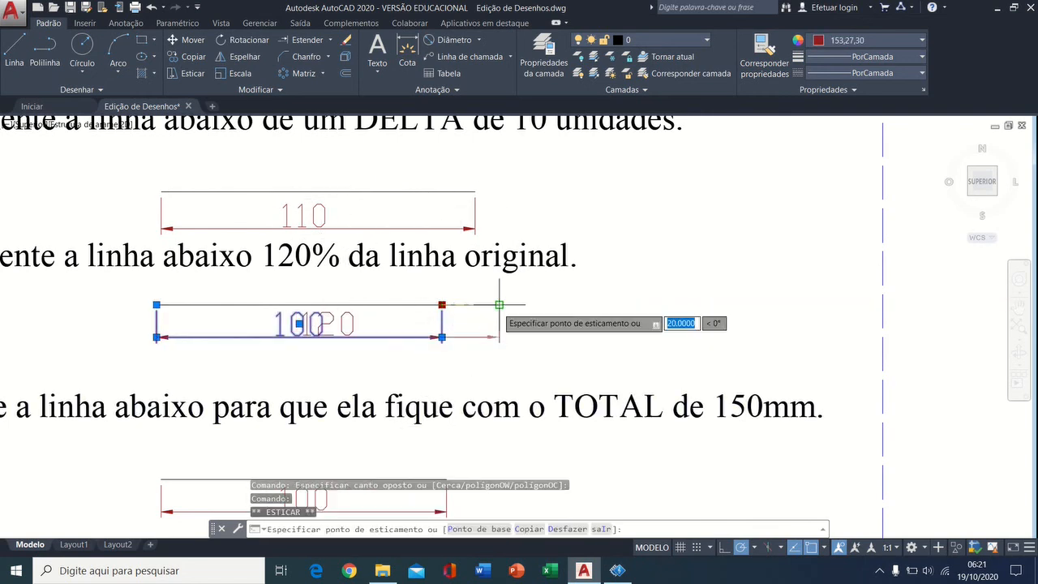
pyautogui.click(499, 305)
pyautogui.press('Escape')
# Undo both dimension stretches, the exploded dimension and the percentage lengthening of the line of item b).
pyautogui.moveTo(426, 378); pyautogui.dragTo(444, 372, button='middle')
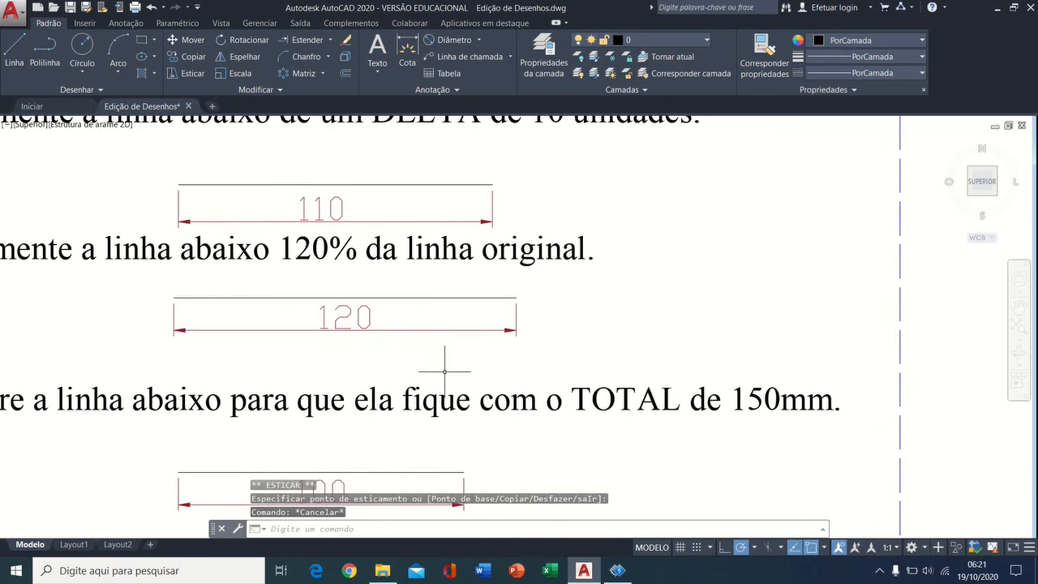
pyautogui.hotkey('ctrl', 'z')
pyautogui.hotkey('ctrl', 'z')
pyautogui.hotkey('ctrl', 'z')
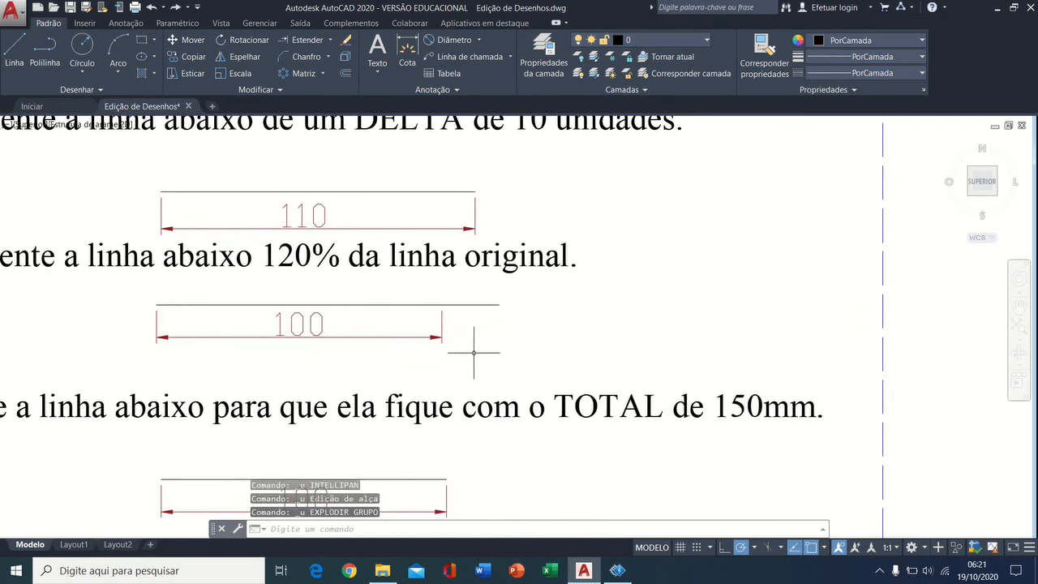
pyautogui.hotkey('ctrl', 'z')
pyautogui.hotkey('ctrl', 'z')
pyautogui.hotkey('ctrl', 'z')
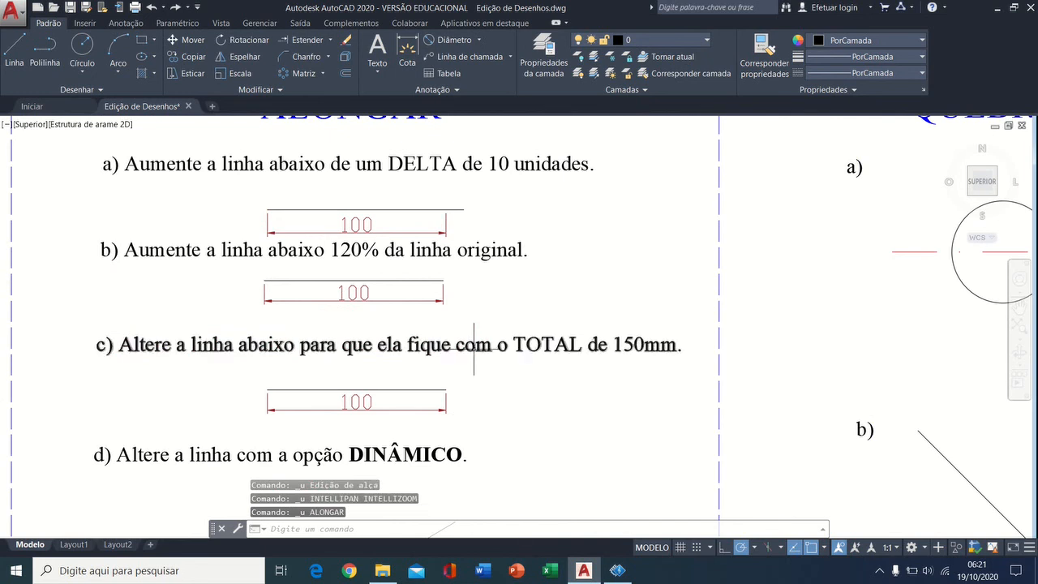
# Shorten the line of item b) to 80 percent of its length with the Lengthen command's percentage option.
pyautogui.moveTo(475, 297); pyautogui.dragTo(496, 293, button='middle')
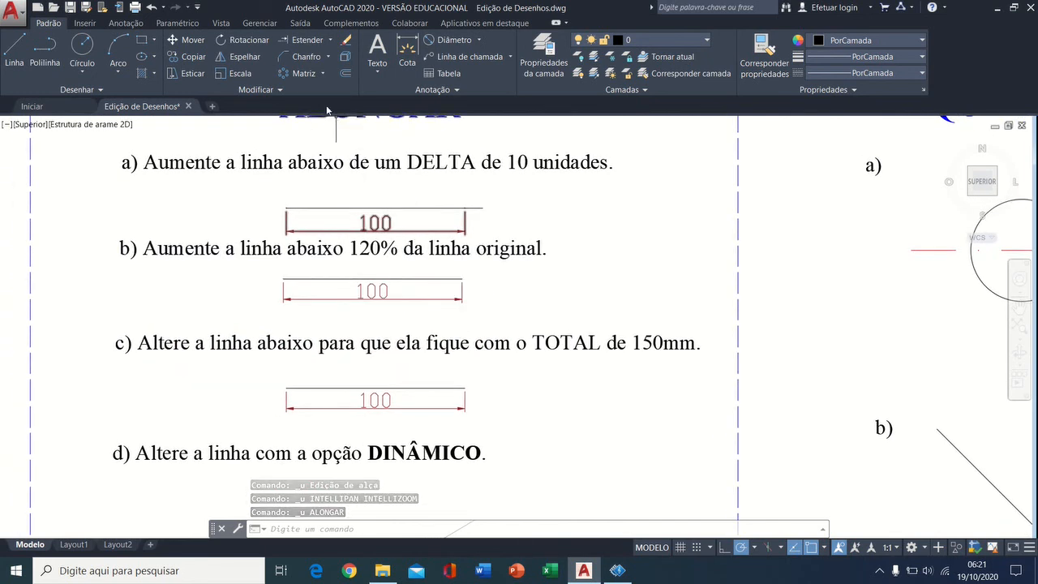
pyautogui.rightClick(567, 230)
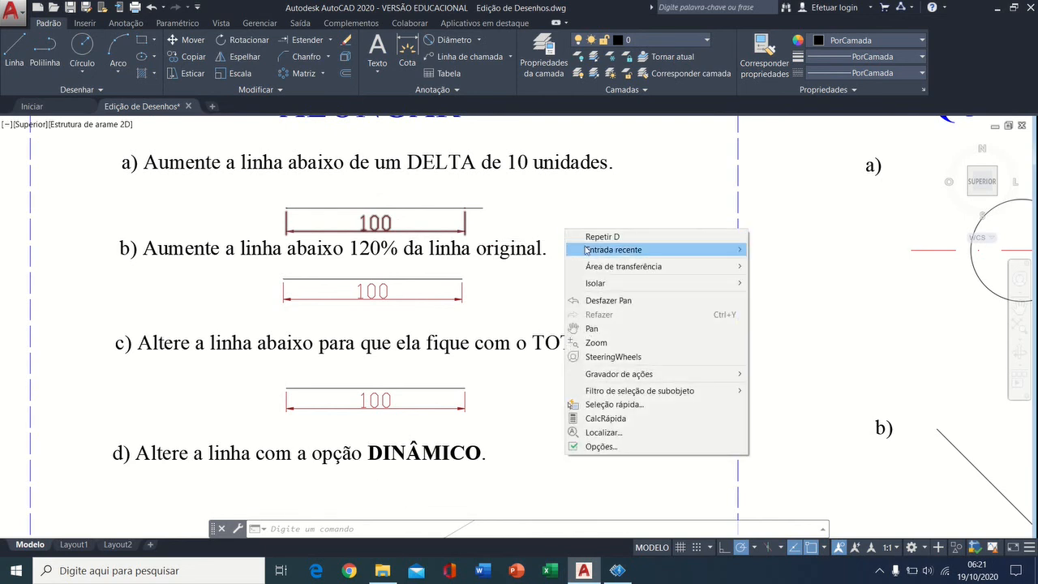
pyautogui.moveTo(586, 250)
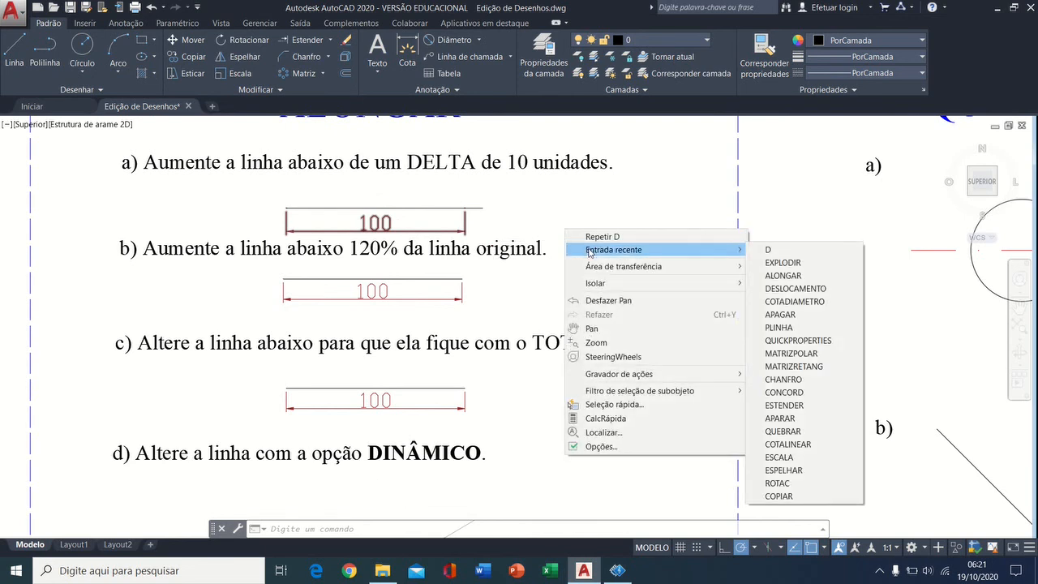
pyautogui.click(783, 277)
pyautogui.rightClick(605, 286)
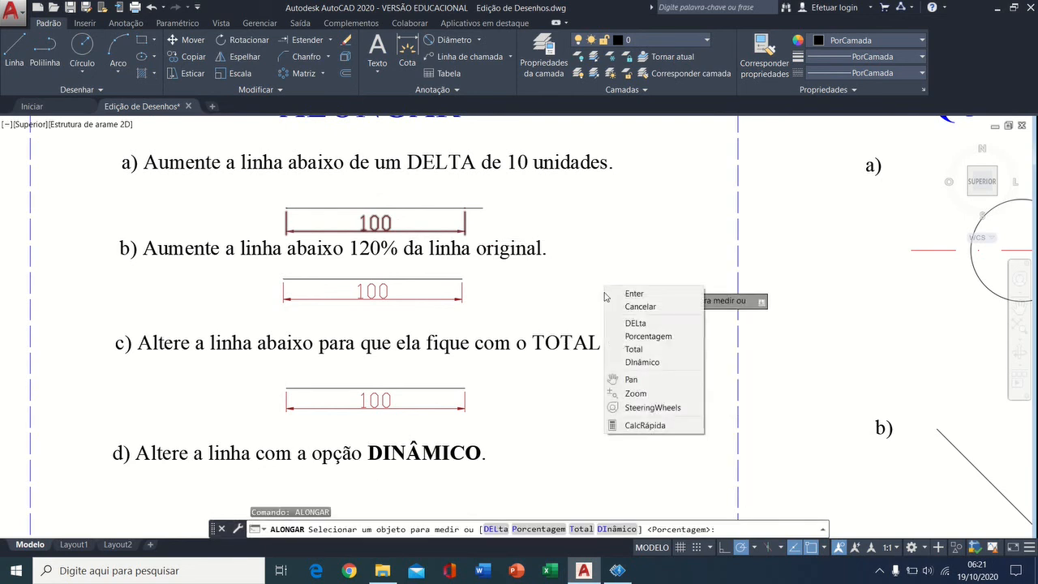
pyautogui.click(628, 339)
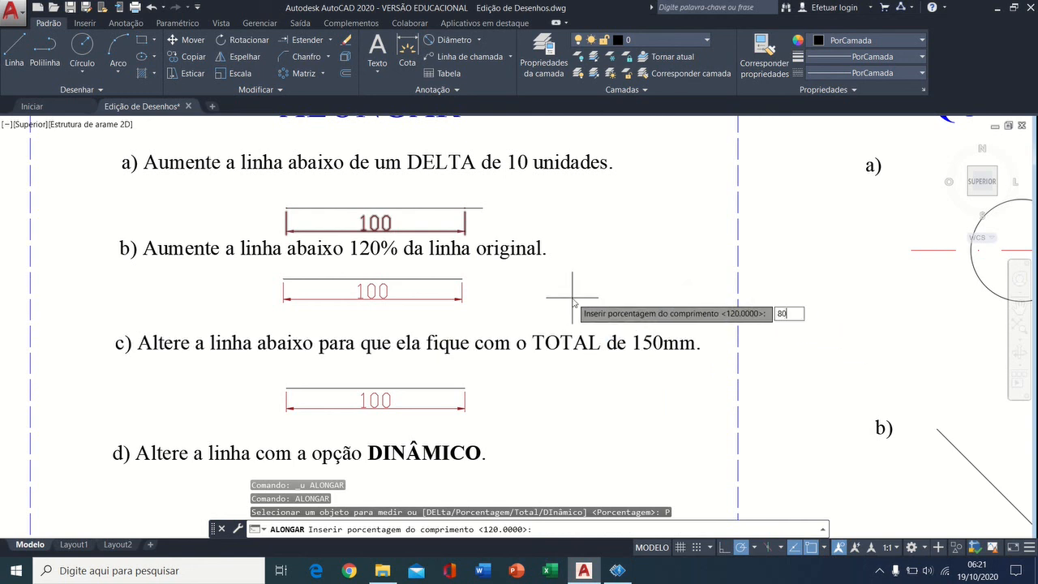
pyautogui.write('80')
pyautogui.press('Return')
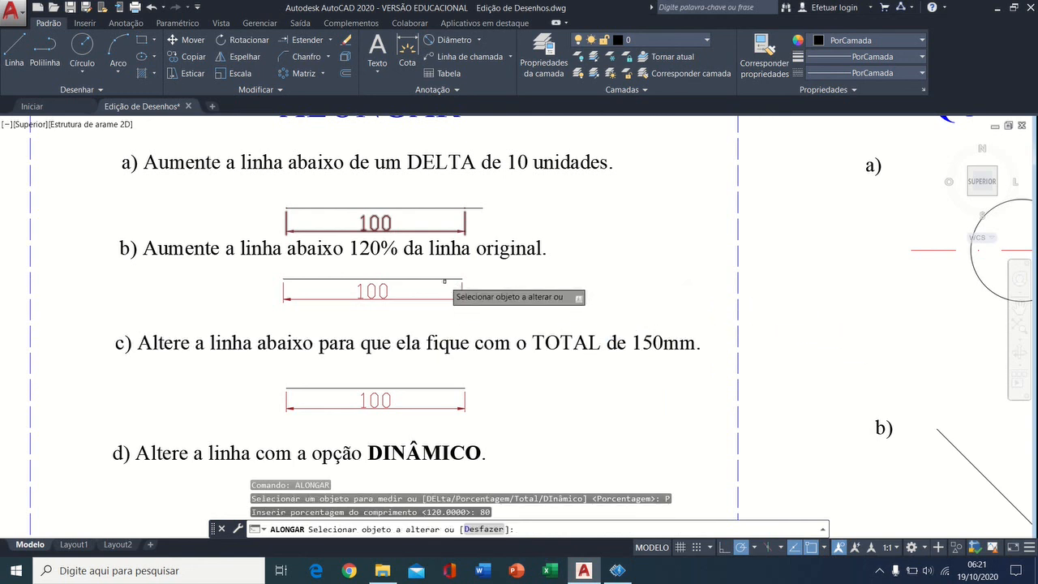
pyautogui.press('Escape')
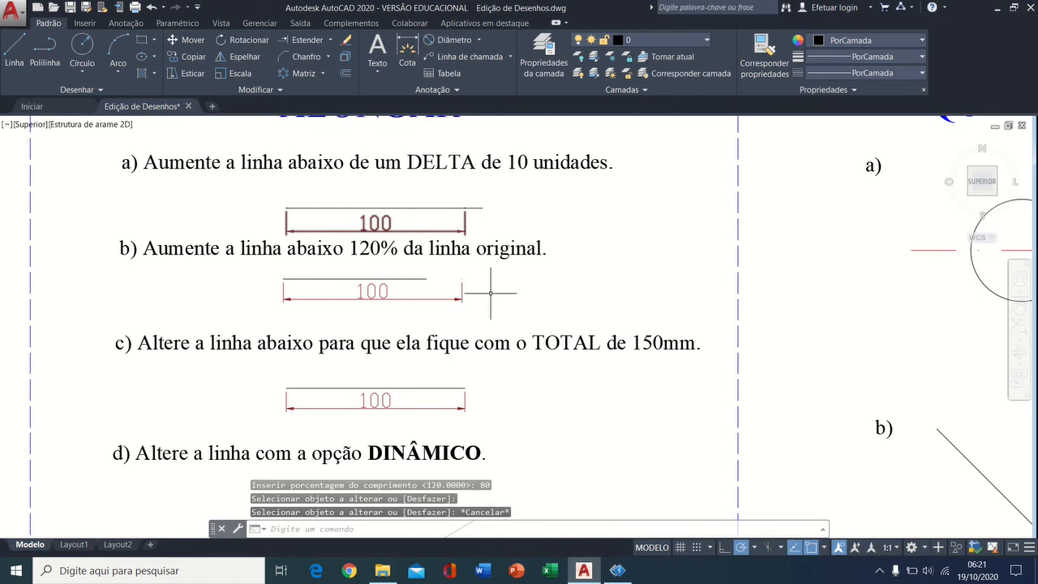
# Lengthen the line of item c) to a total of 150 with the Lengthen command's total option.
pyautogui.moveTo(581, 448); pyautogui.dragTo(616, 347, button='middle')
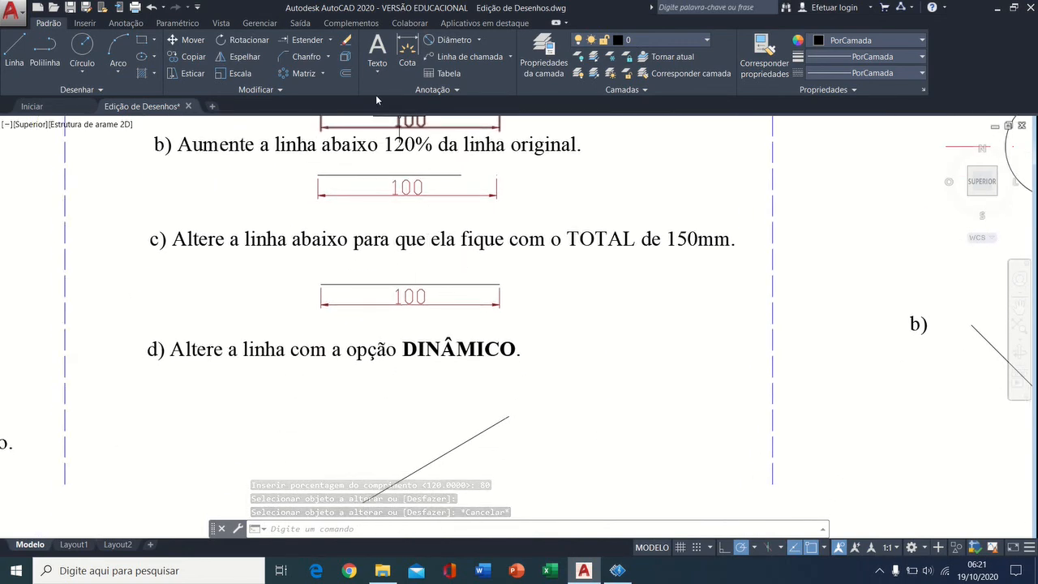
pyautogui.rightClick(567, 175)
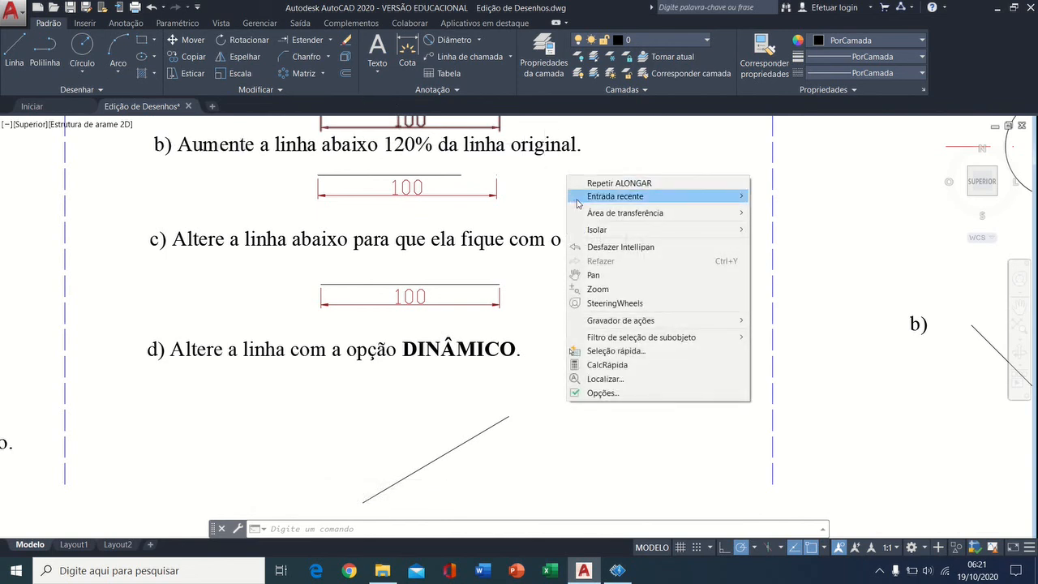
pyautogui.click(589, 185)
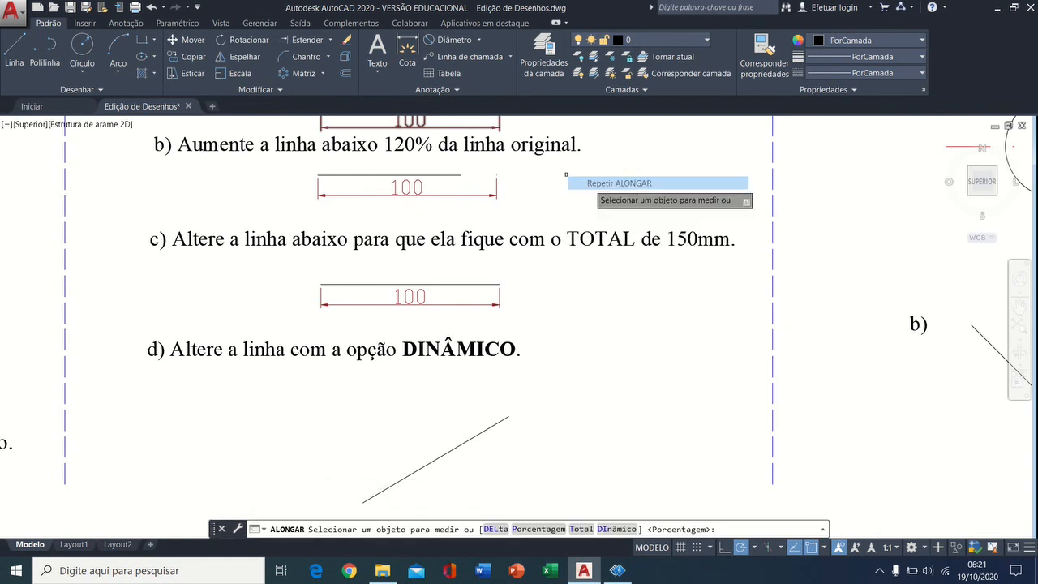
pyautogui.rightClick(558, 211)
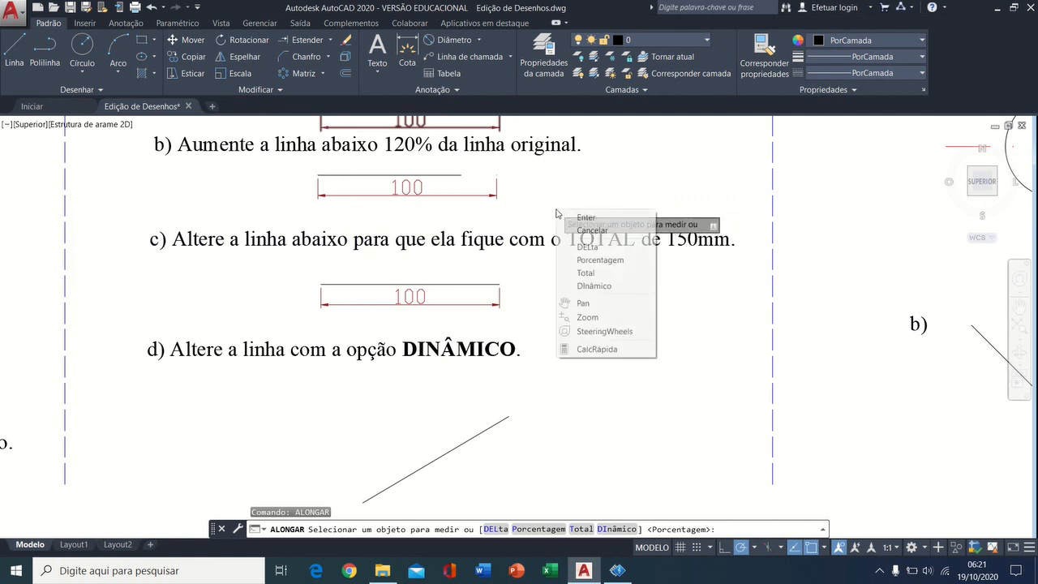
pyautogui.click(584, 274)
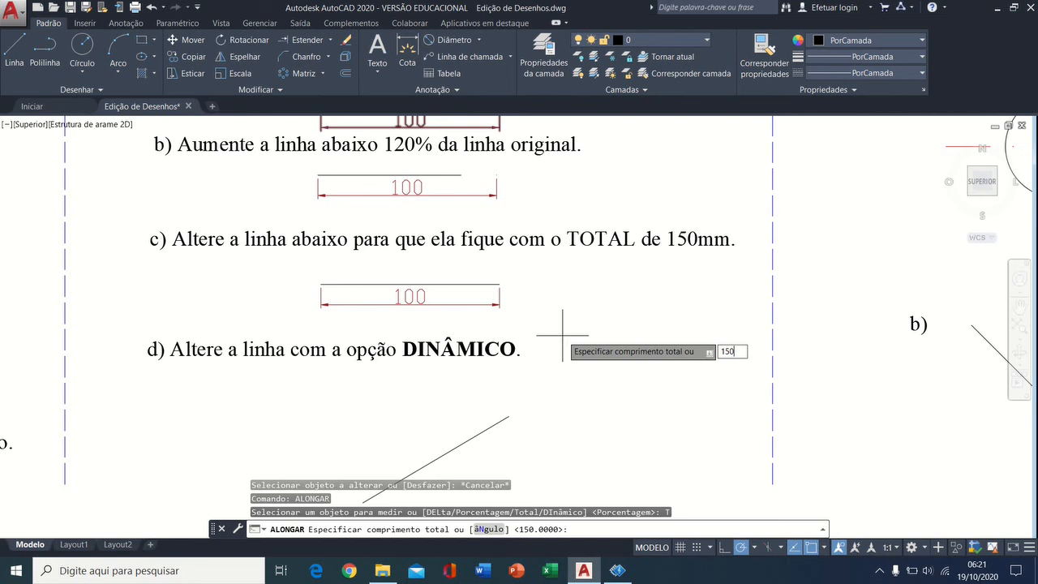
pyautogui.write('150')
pyautogui.press('Return')
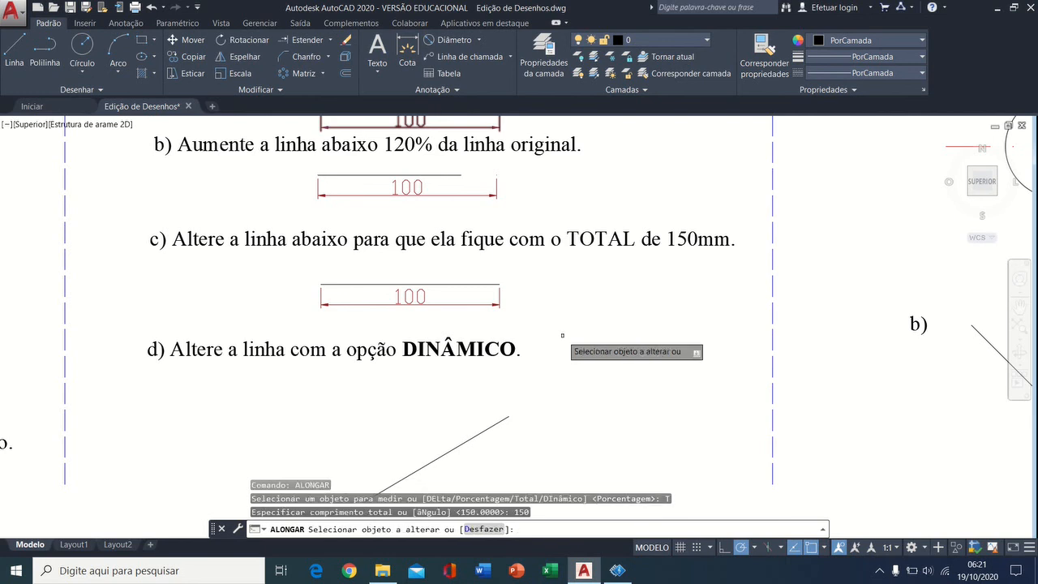
pyautogui.click(484, 284)
pyautogui.press('Escape')
# Stretch the dimension of item c) so its right extension reaches the end of the lengthened line.
pyautogui.click(531, 307)
pyautogui.click(481, 307)
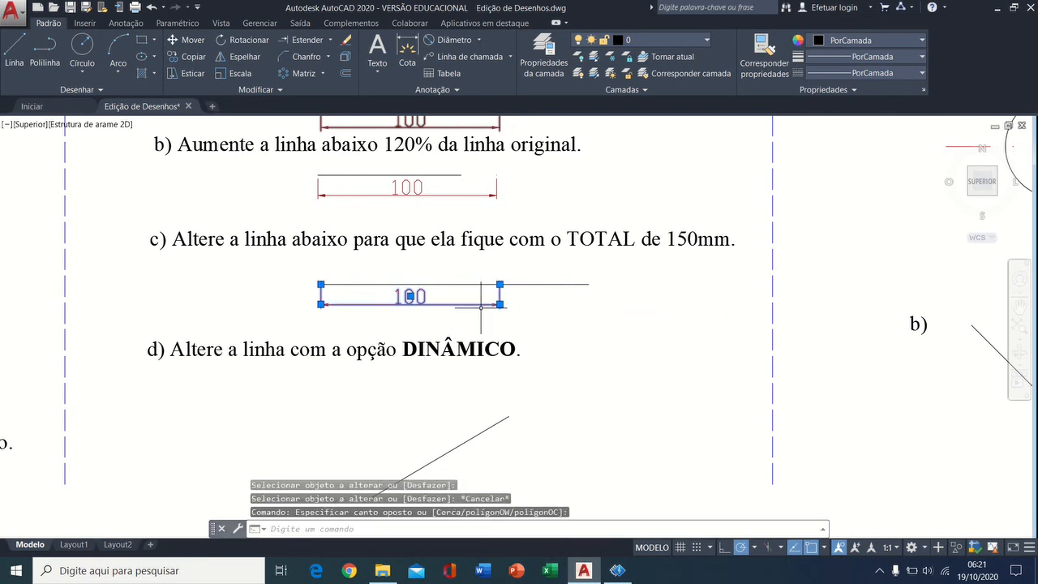
pyautogui.click(500, 284)
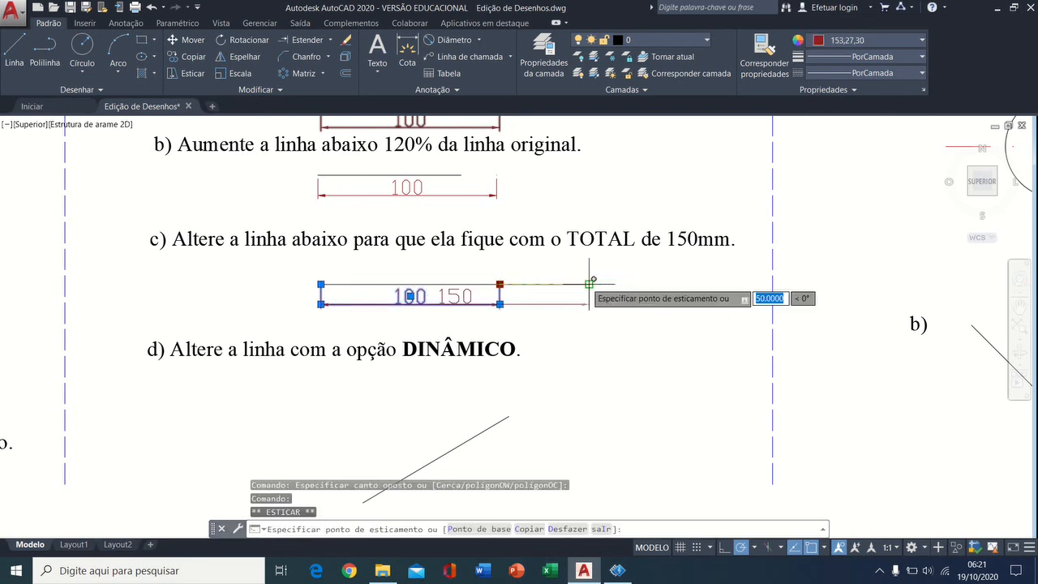
pyautogui.click(589, 284)
pyautogui.press('Escape')
# Extend the upper end of the slanted line of item d) freehand with the Lengthen command's dynamic option.
pyautogui.moveTo(660, 394)
pyautogui.mouseDown(button='middle')
pyautogui.moveTo(639, 248)
pyautogui.moveTo(566, 337)
pyautogui.mouseUp(button='middle')
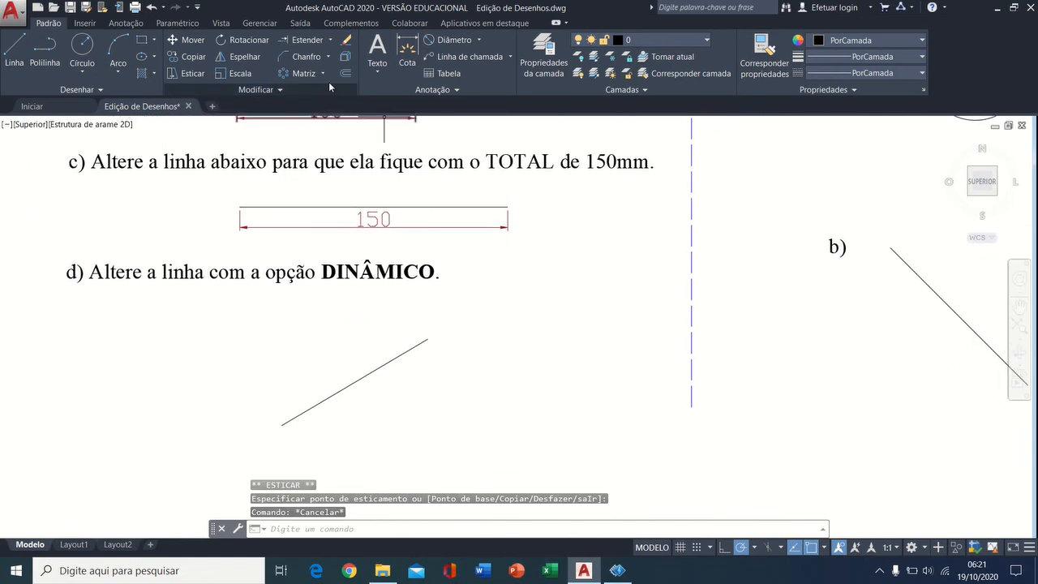
pyautogui.rightClick(533, 304)
pyautogui.click(559, 308)
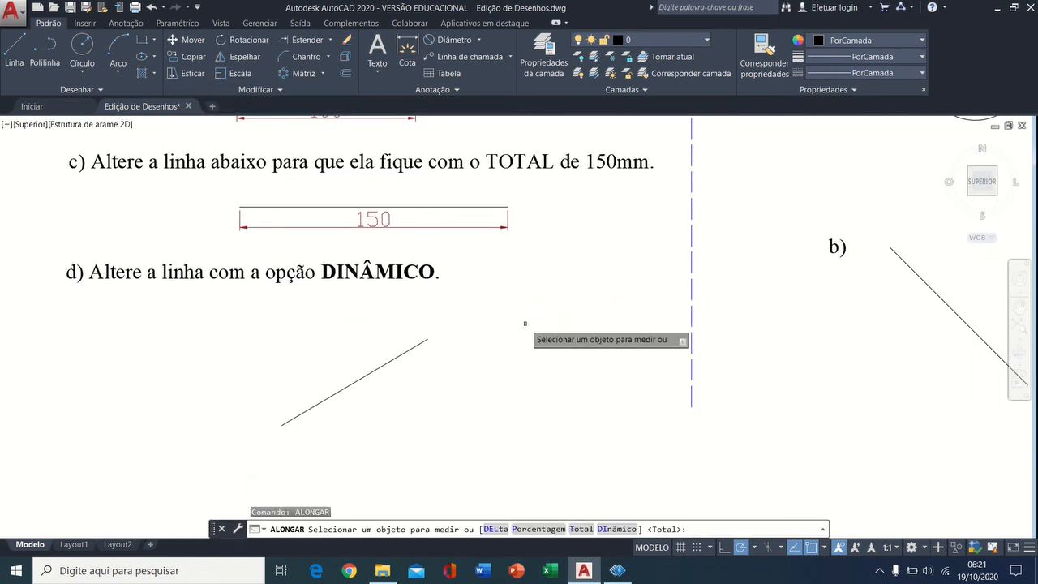
pyautogui.rightClick(528, 301)
pyautogui.click(563, 376)
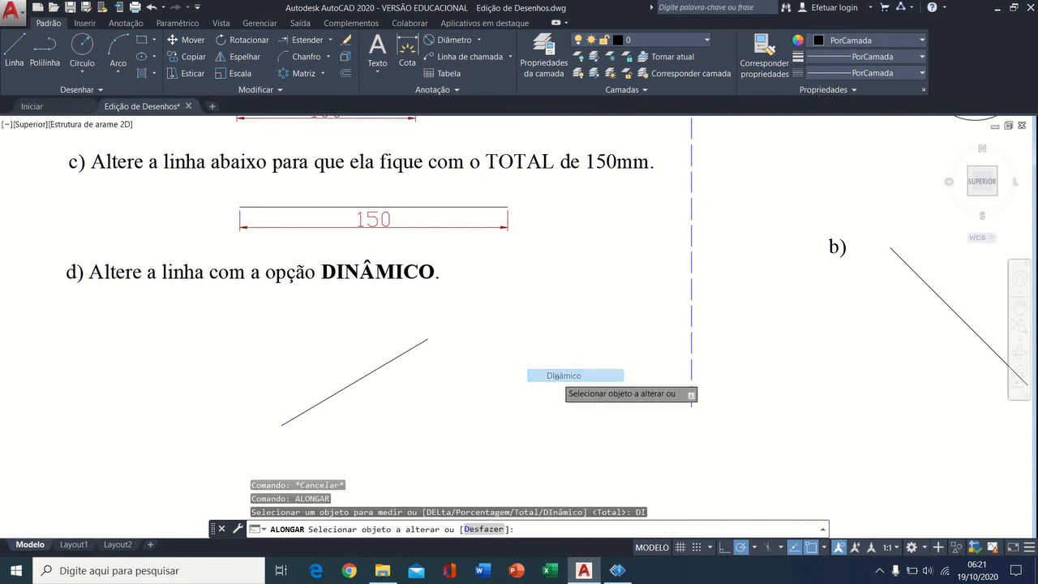
pyautogui.click(419, 344)
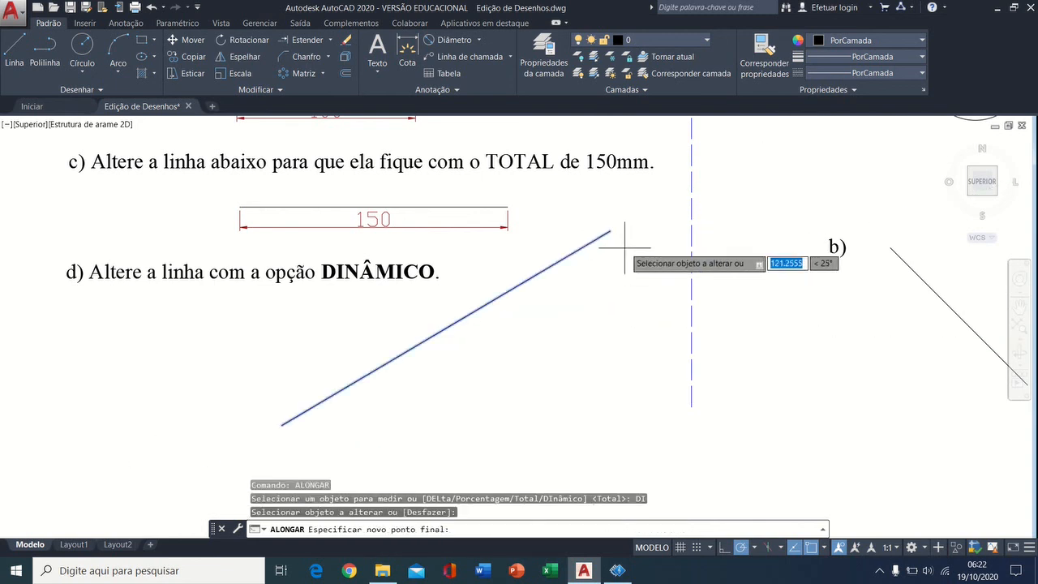
pyautogui.click(649, 209)
pyautogui.press('Escape')
# Break the red centerline of item a) under QUEBRAR just outside the circle, removing everything to the right of that point.
pyautogui.moveTo(644, 334)
pyautogui.mouseDown(button='middle')
pyautogui.moveTo(474, 364)
pyautogui.moveTo(479, 357)
pyautogui.mouseUp(button='middle')
pyautogui.scroll(2, 479, 357)
pyautogui.scroll(-6, 479, 357)
pyautogui.moveTo(650, 316)
pyautogui.mouseDown(button='middle')
pyautogui.moveTo(500, 332)
pyautogui.moveTo(459, 297)
pyautogui.moveTo(509, 398)
pyautogui.mouseUp(button='middle')
pyautogui.scroll(3, 478, 308)
pyautogui.scroll(-2, 510, 397)
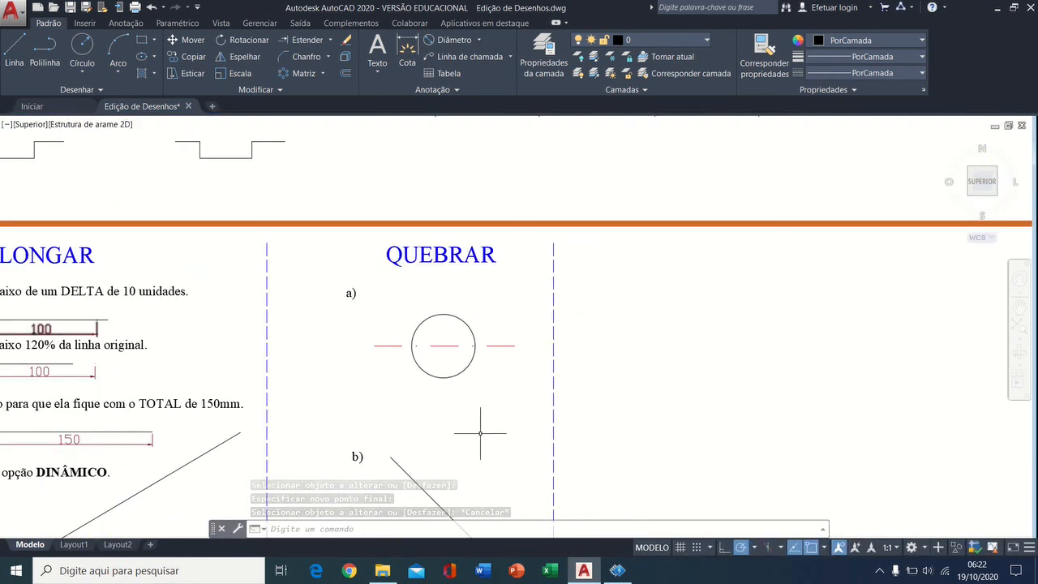
pyautogui.moveTo(477, 431); pyautogui.dragTo(475, 356, button='middle')
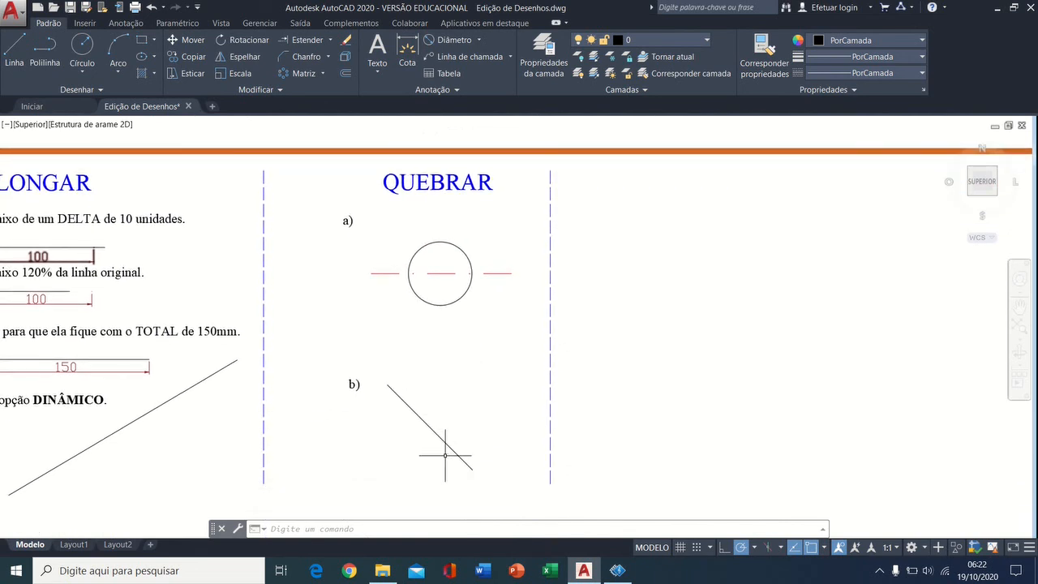
pyautogui.scroll(2, 481, 322)
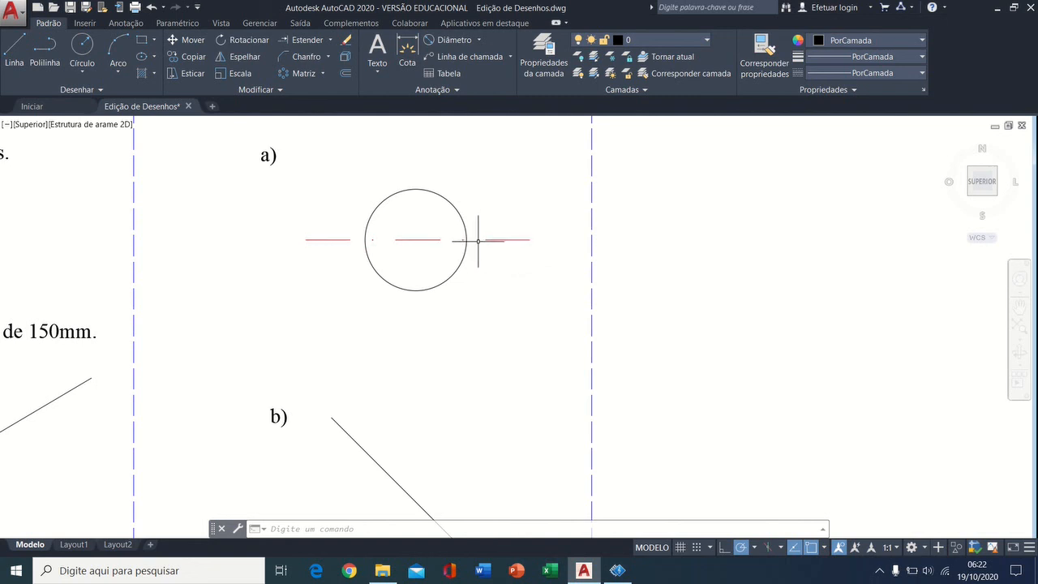
pyautogui.click(278, 92)
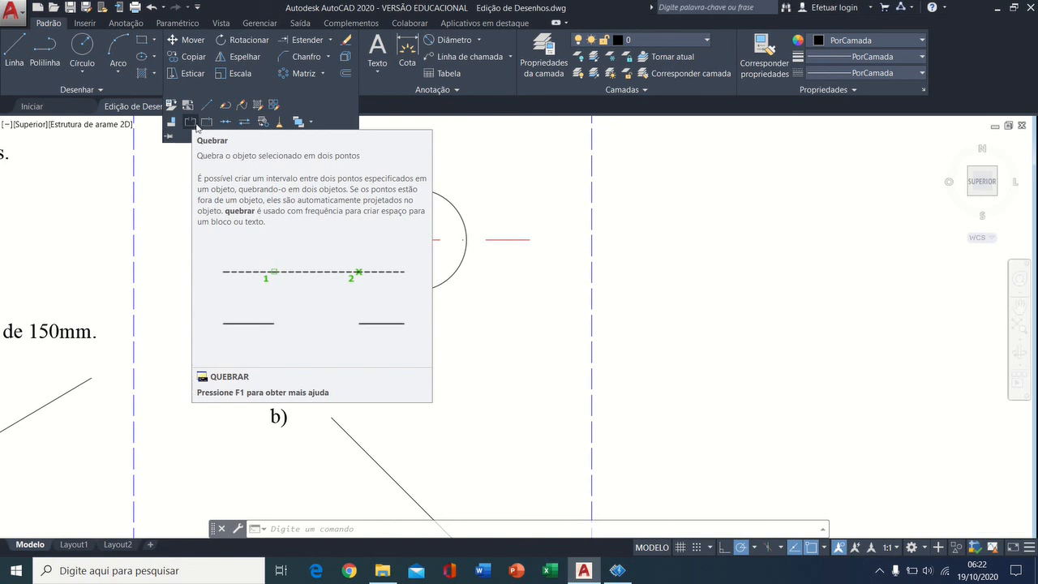
pyautogui.click(196, 126)
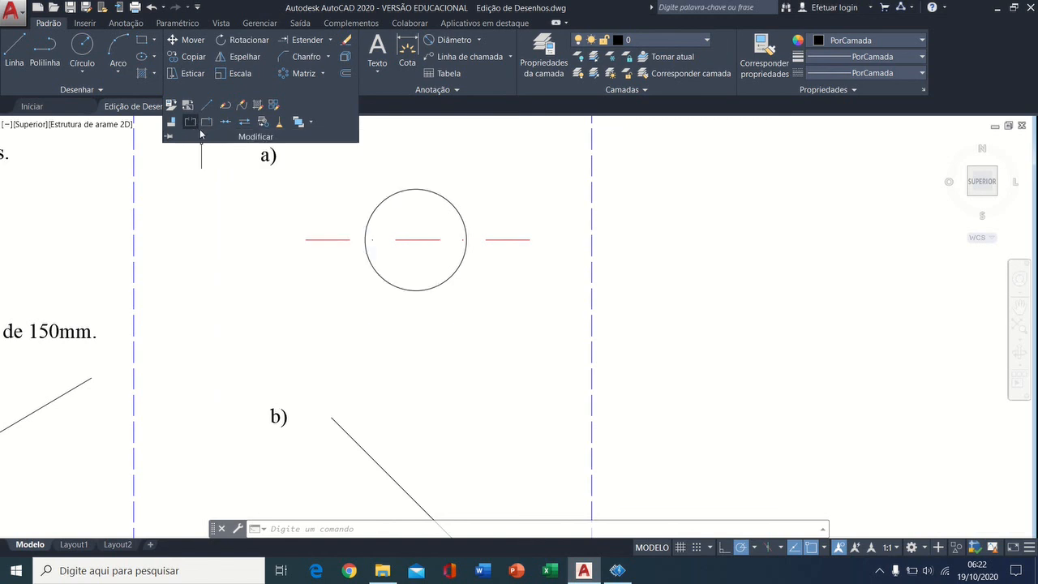
pyautogui.click(482, 239)
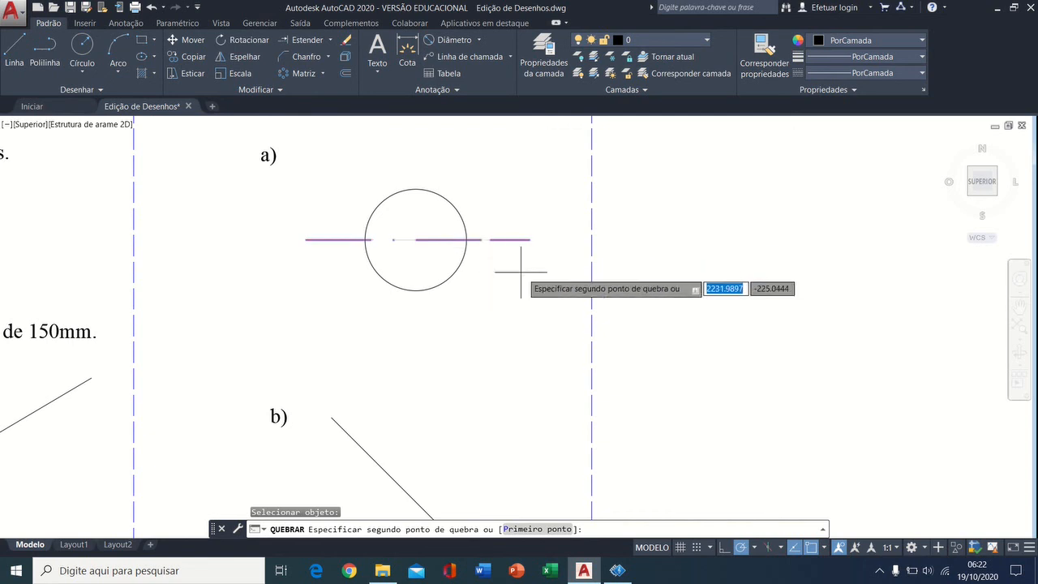
pyautogui.click(721, 246)
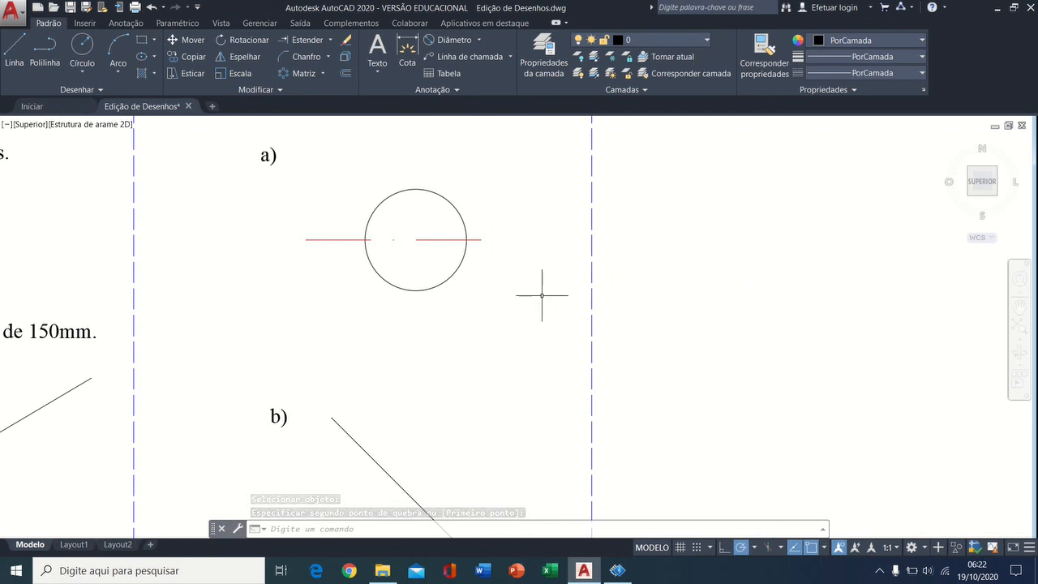
pyautogui.moveTo(495, 341); pyautogui.dragTo(514, 297, button='middle')
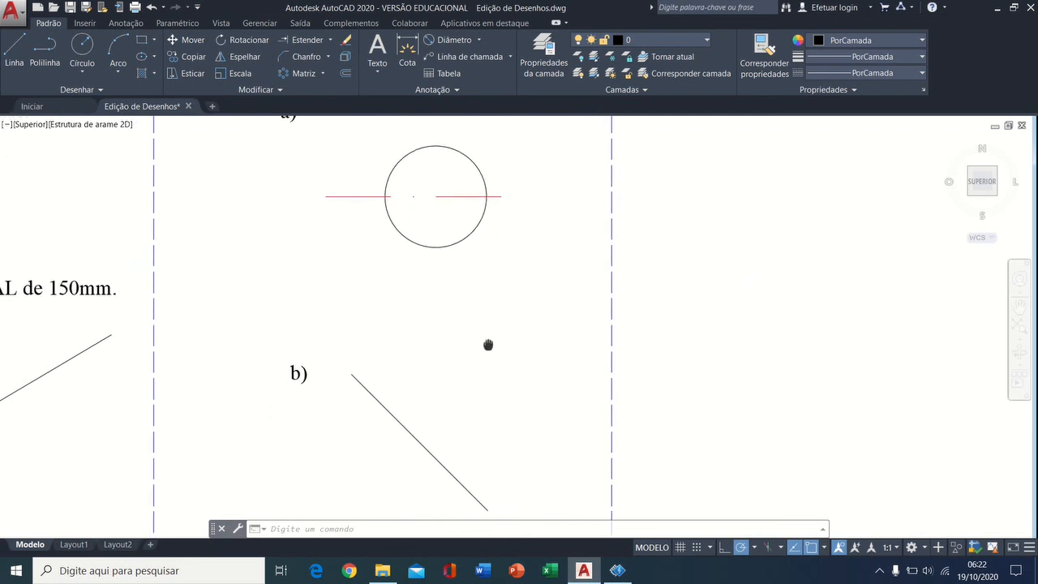
pyautogui.moveTo(488, 345); pyautogui.dragTo(487, 246, button='middle')
pyautogui.click(272, 92)
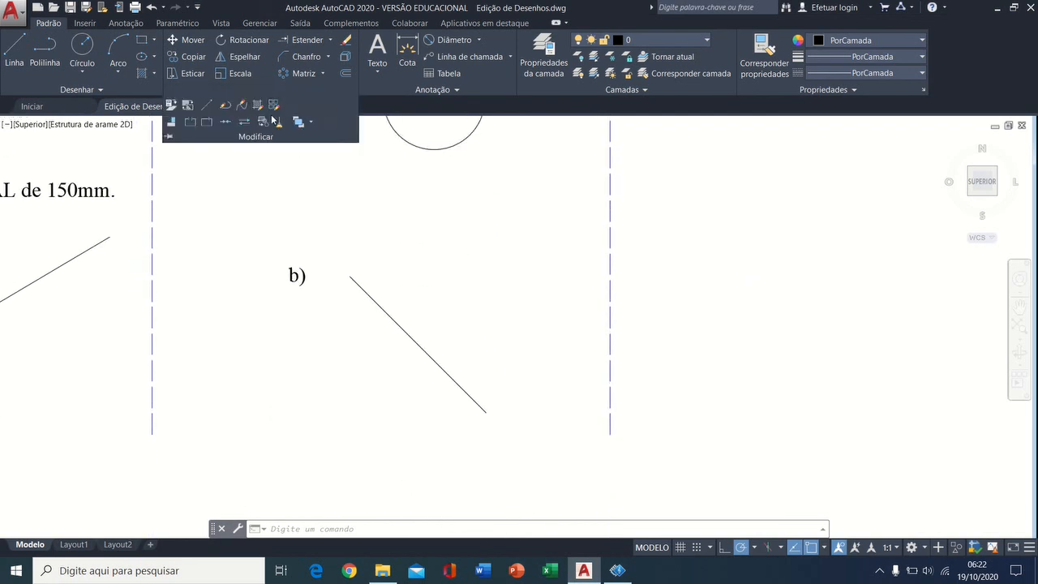
pyautogui.click(255, 90)
pyautogui.click(205, 126)
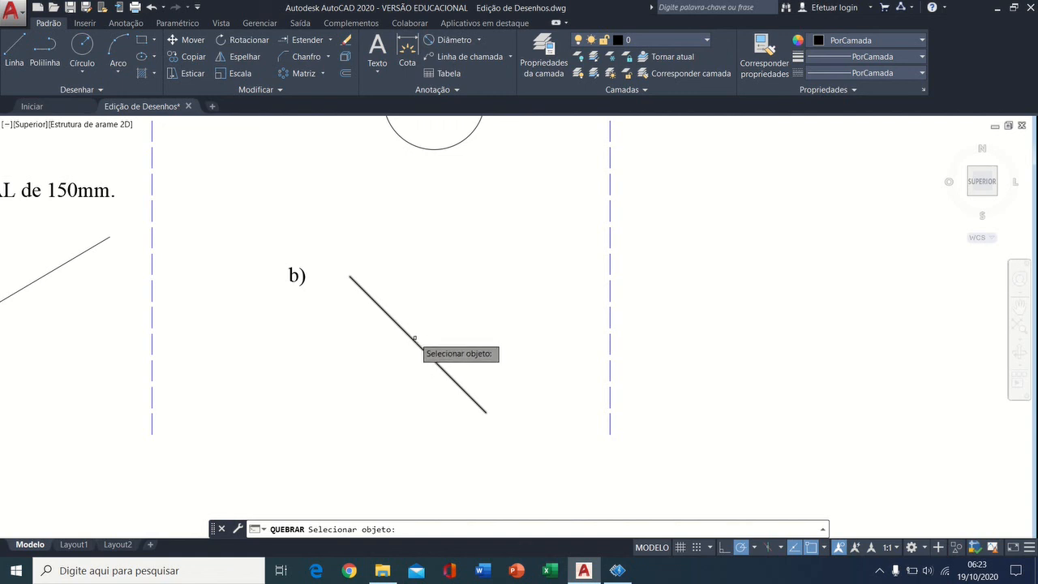
pyautogui.click(416, 340)
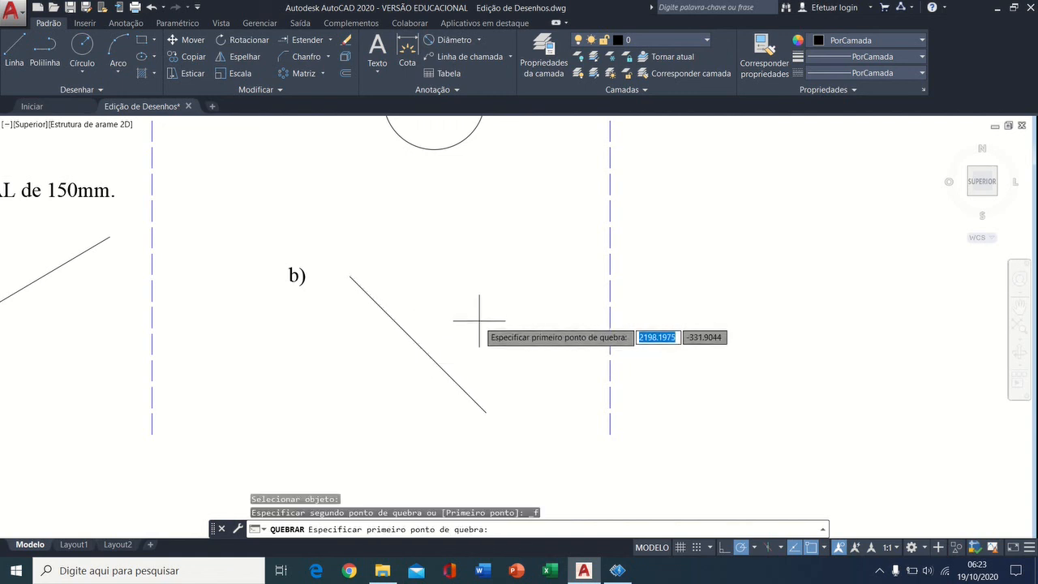
pyautogui.press('Escape')
pyautogui.press('Escape')
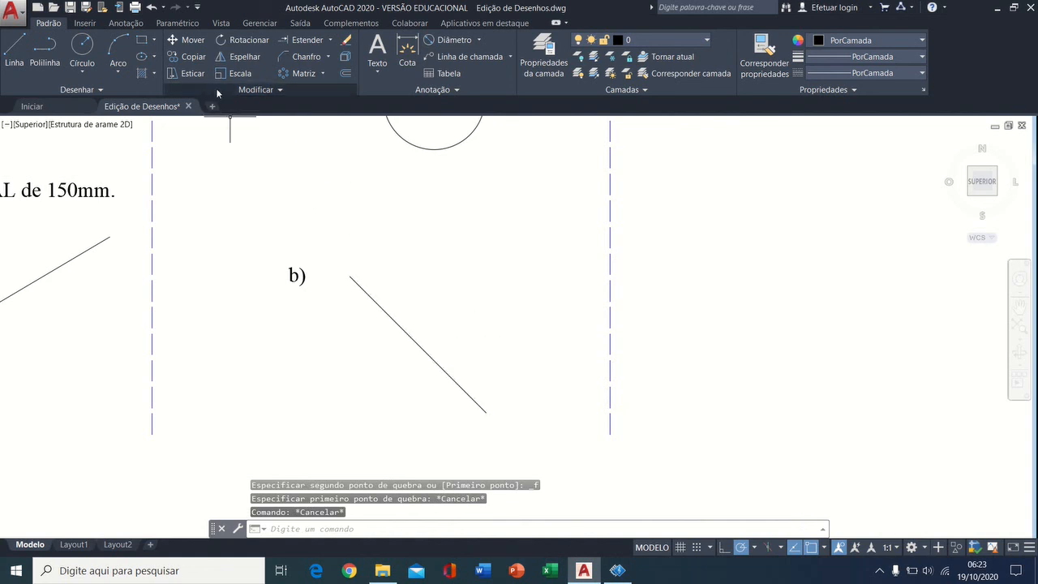
# Break the slanted line of item b) at a single point about two thirds of the way down, leaving no gap.
pyautogui.click(256, 90)
pyautogui.click(208, 122)
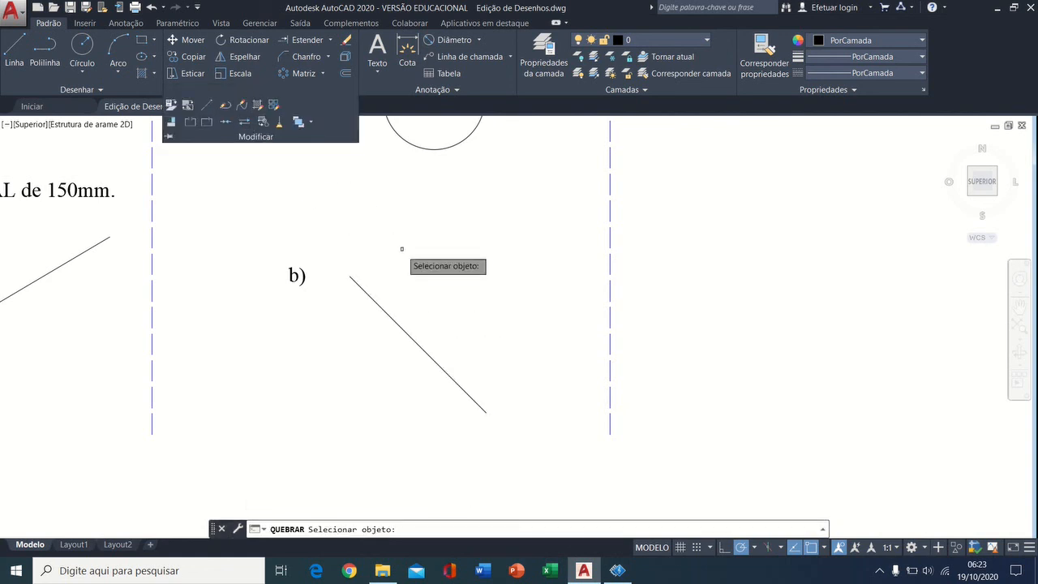
pyautogui.click(403, 328)
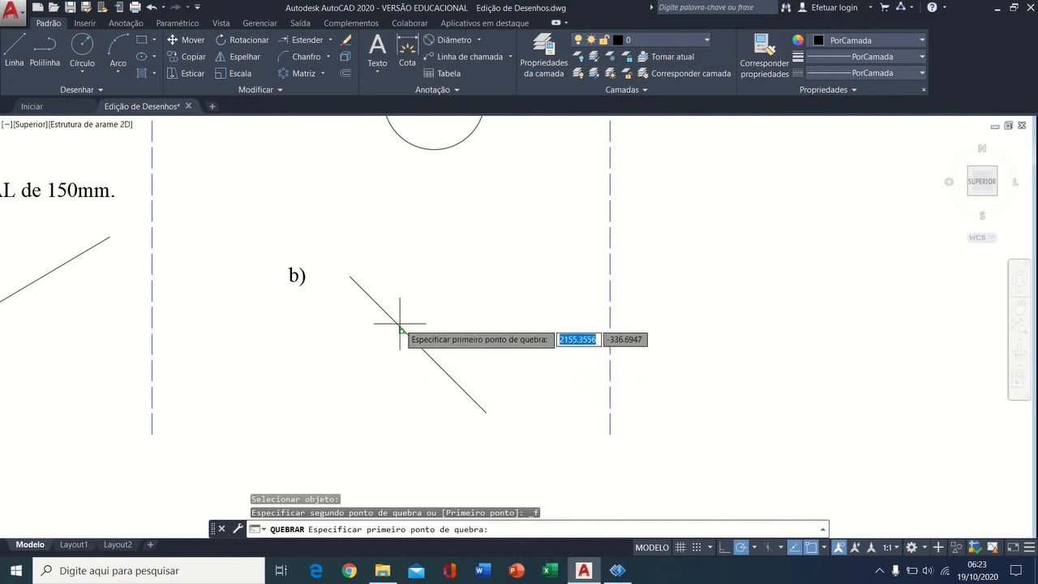
pyautogui.click(438, 363)
pyautogui.write('@')
pyautogui.press('Return')
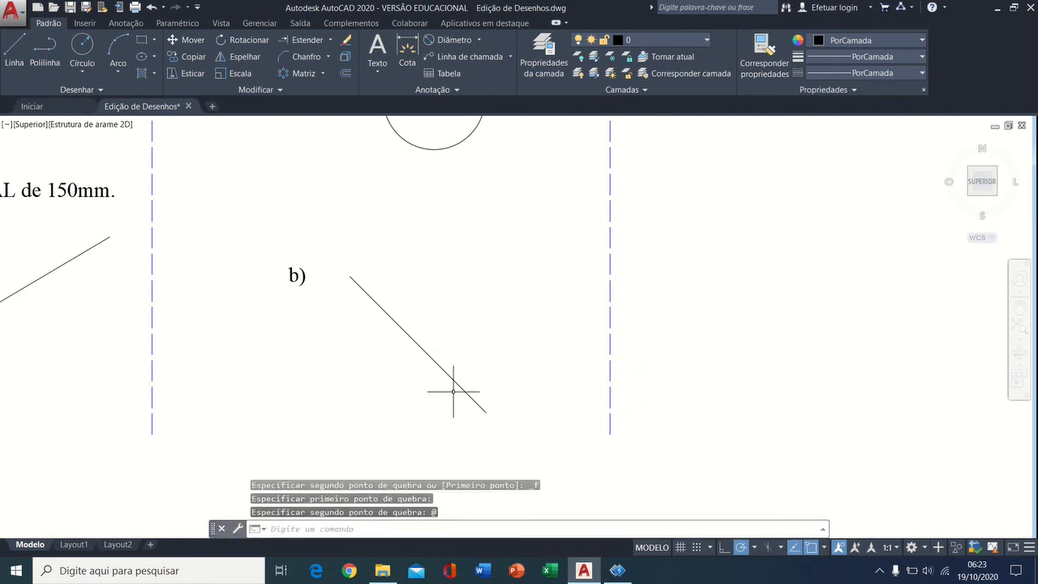
# Check that the upper and lower pieces of the broken line of item b) can be selected separately.
pyautogui.click(461, 387)
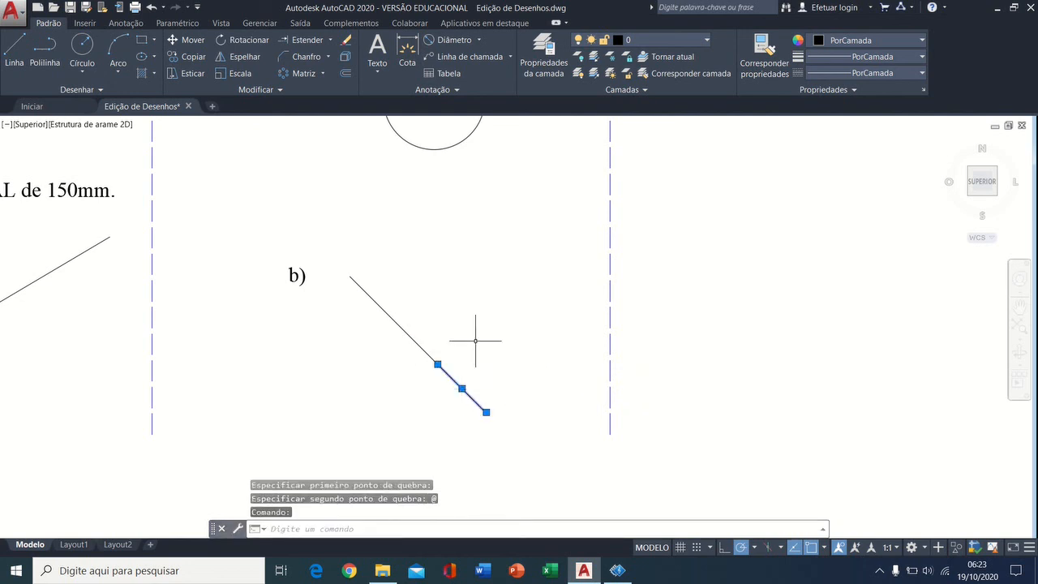
pyautogui.press('Escape')
pyautogui.click(406, 329)
pyautogui.press('Escape')
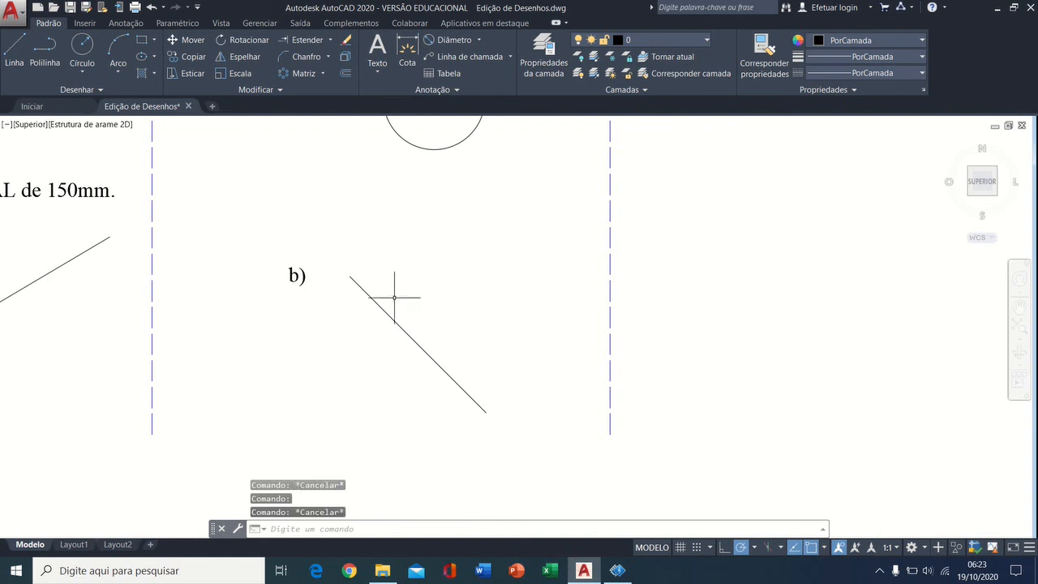
pyautogui.click(474, 395)
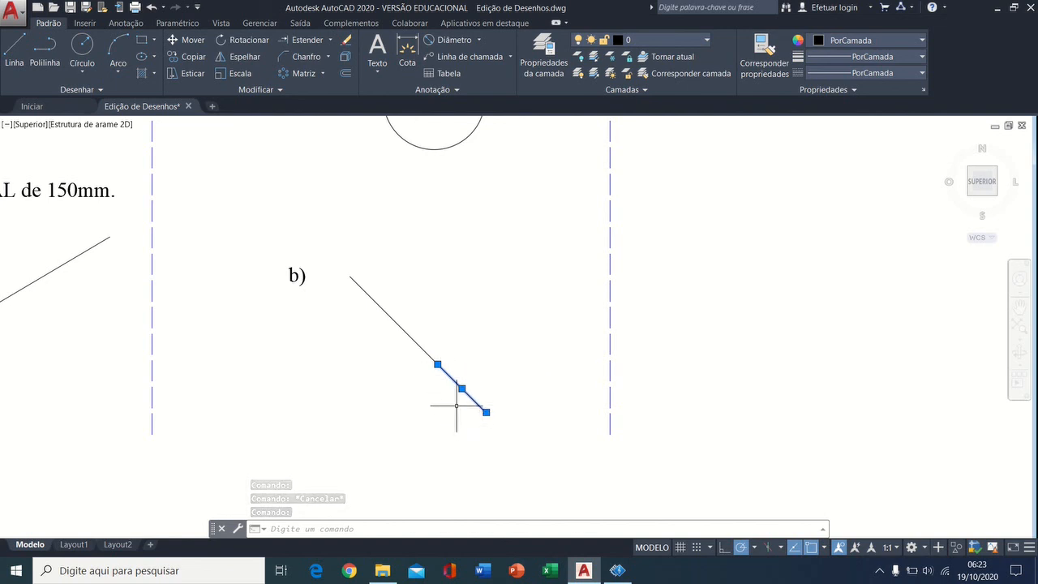
pyautogui.press('Escape')
pyautogui.click(408, 320)
pyautogui.click(401, 328)
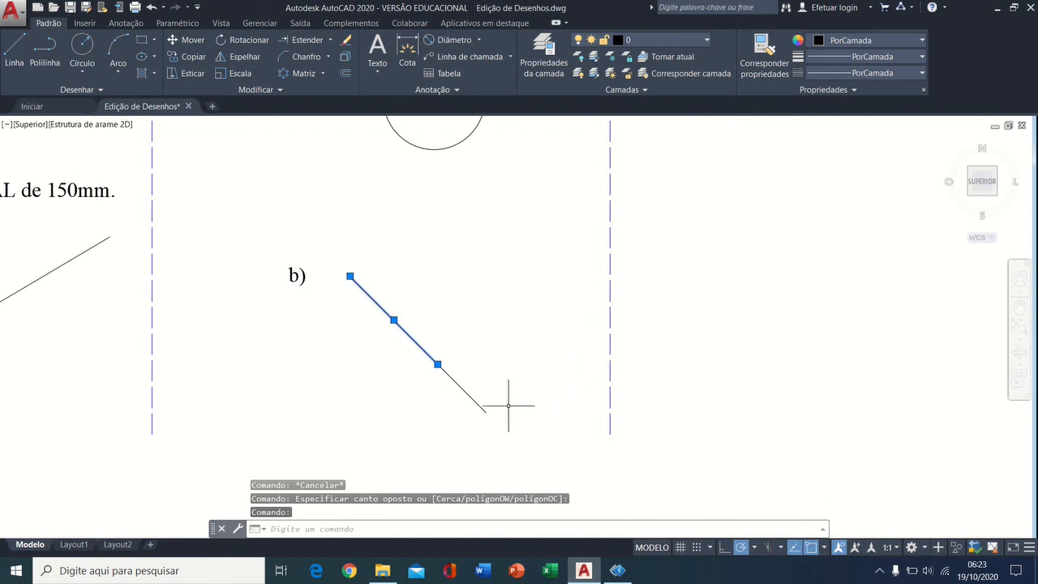
pyautogui.press('Escape')
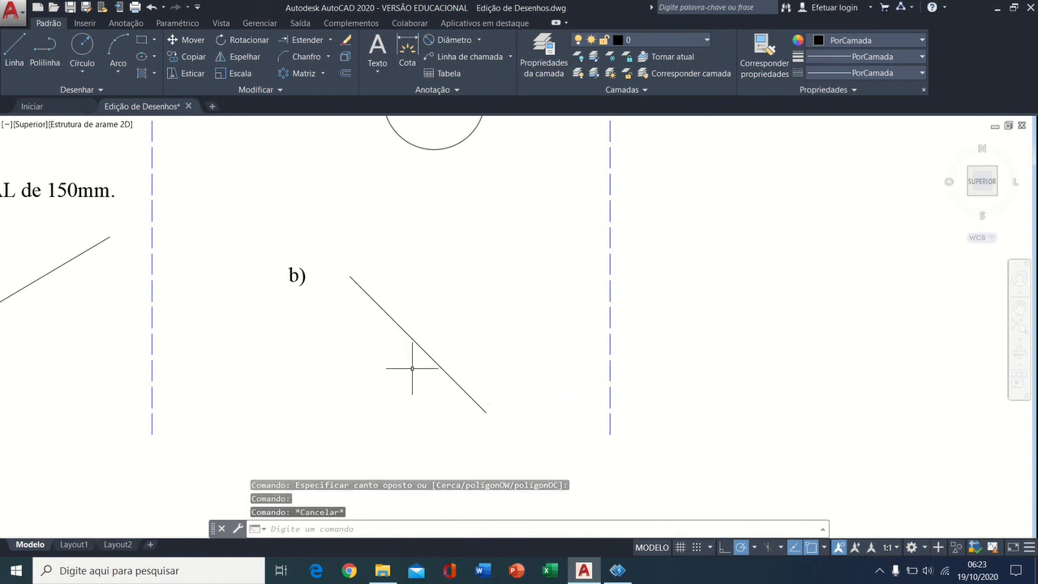
# Draw a long horizontal line in the empty area below item b) of the QUEBRAR exercise.
pyautogui.moveTo(500, 382); pyautogui.dragTo(504, 262, button='middle')
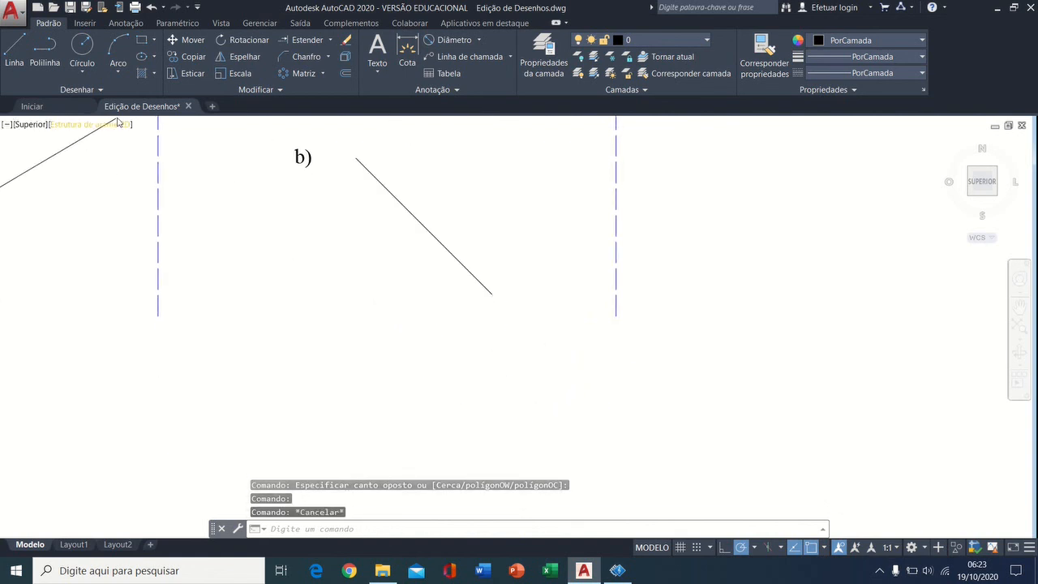
pyautogui.click(15, 50)
pyautogui.click(250, 381)
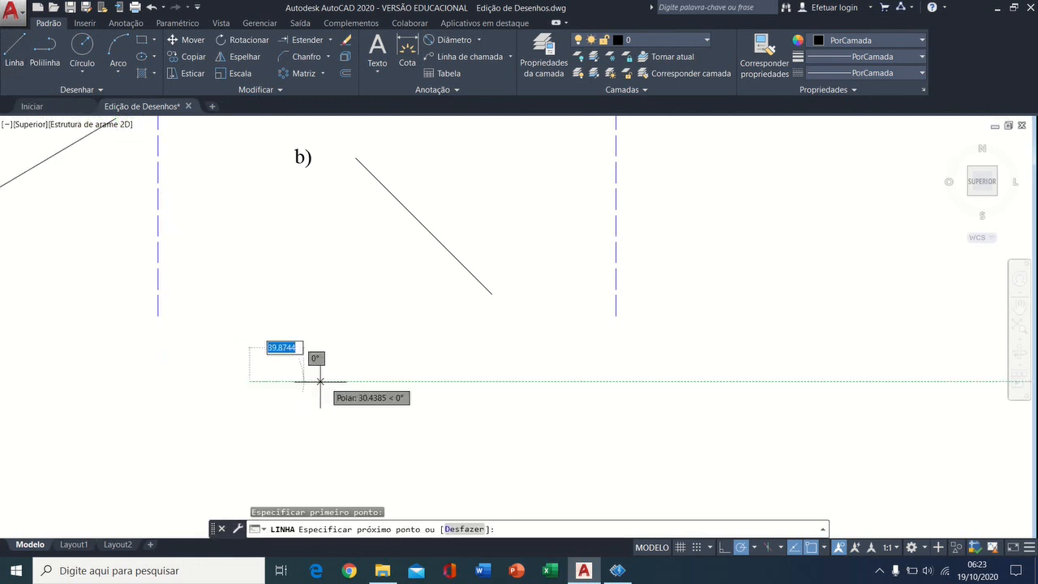
pyautogui.click(608, 379)
pyautogui.press('Escape')
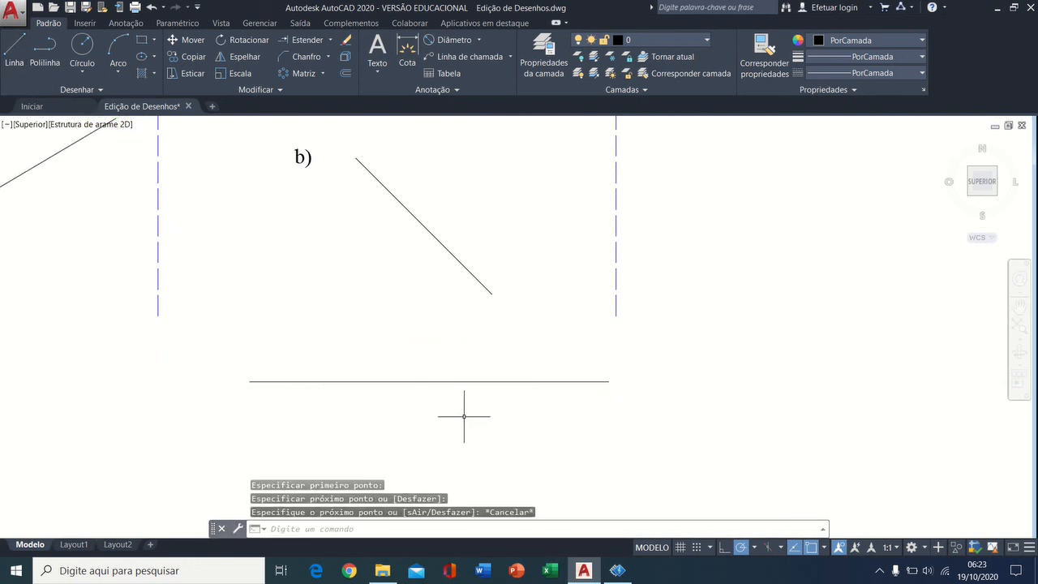
# Shorten the horizontal line below item b) by stretching its right endpoint leftward, keeping a little over a quarter of its length.
pyautogui.click(607, 366)
pyautogui.click(574, 413)
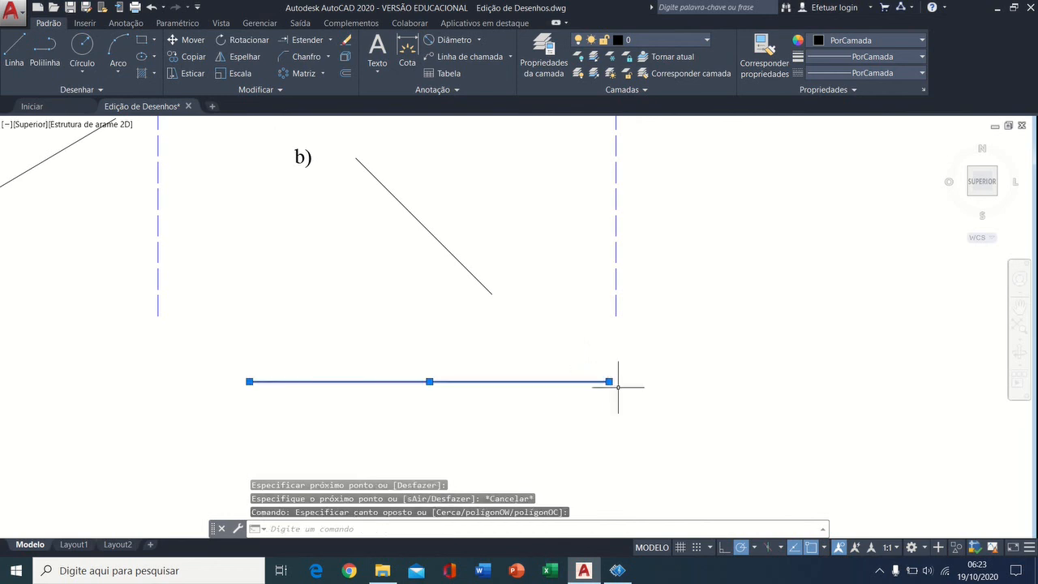
pyautogui.click(609, 381)
pyautogui.click(351, 381)
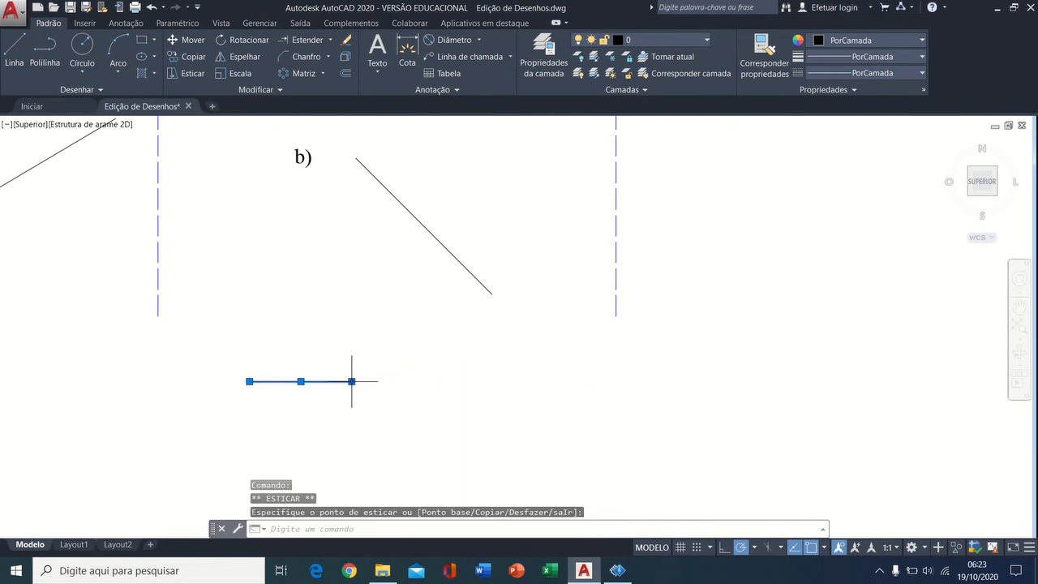
pyautogui.press('Escape')
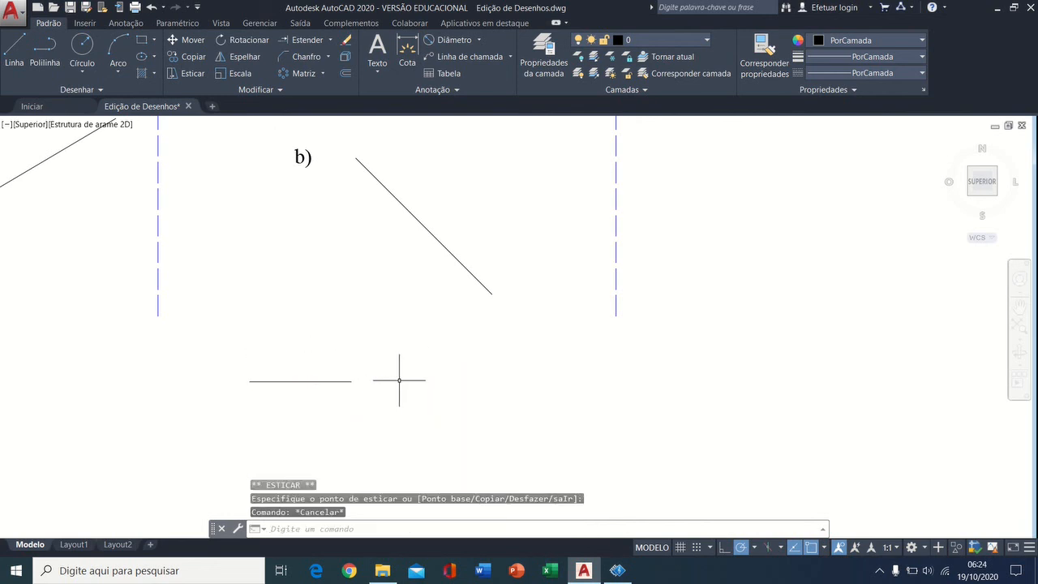
# Draw a second horizontal line from the shortened line's right endpoint, extending right to just short of the blue dashed border.
pyautogui.click(14, 51)
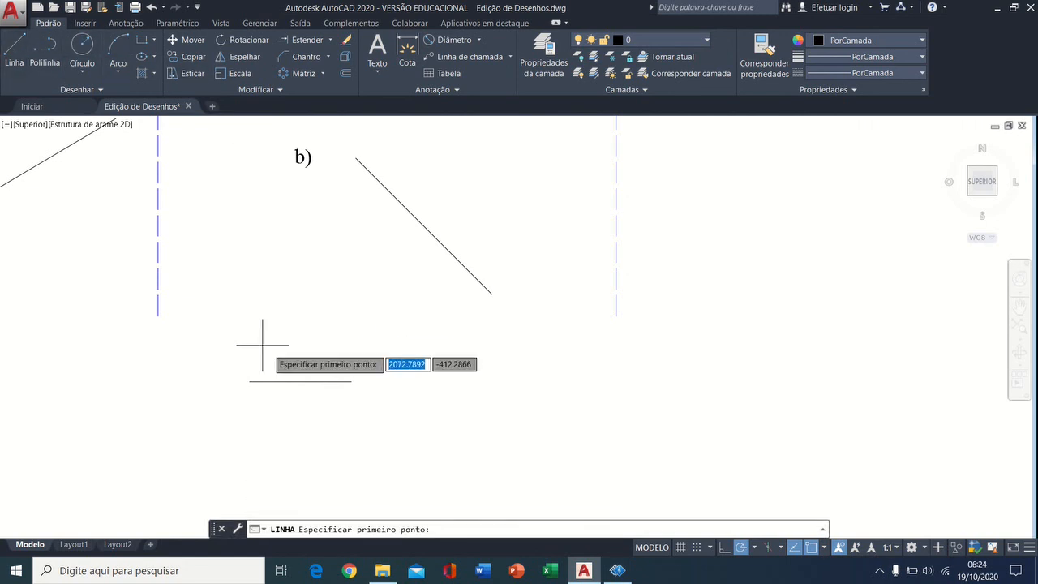
pyautogui.click(352, 382)
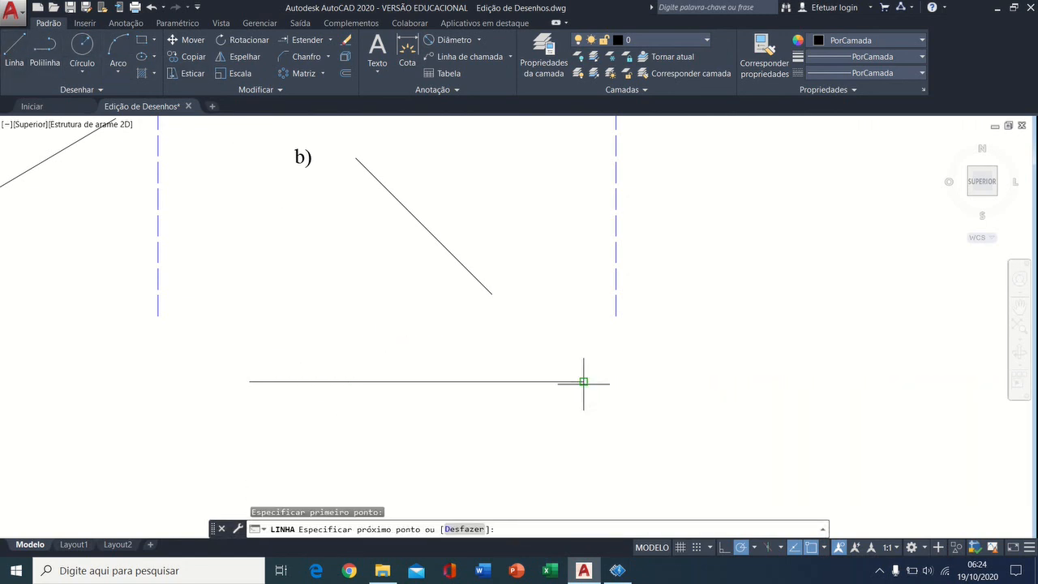
pyautogui.click(583, 382)
pyautogui.press('Escape')
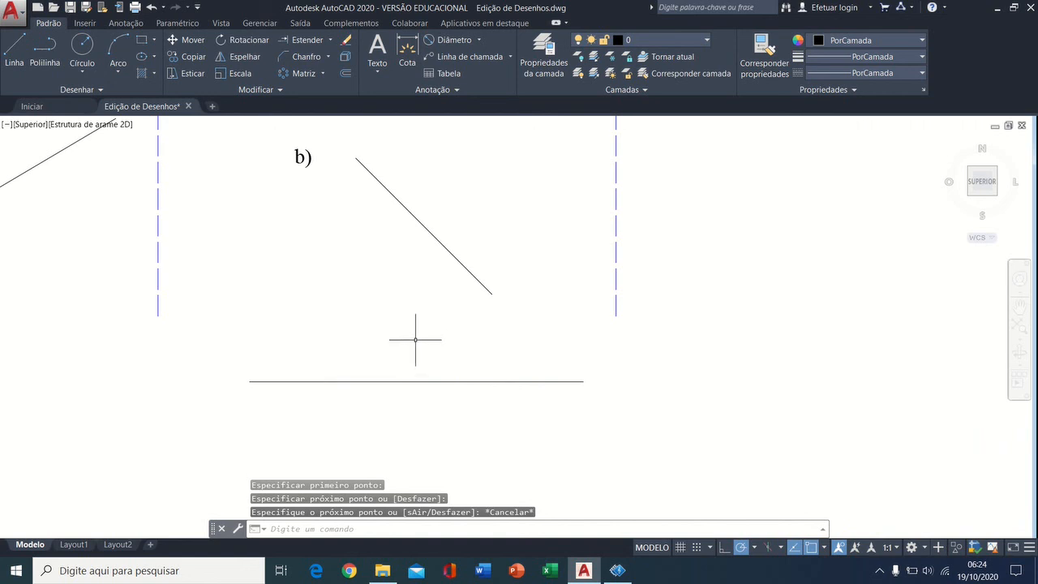
# Check that the two collinear horizontal lines below item b) can be selected separately.
pyautogui.click(476, 346)
pyautogui.click(459, 405)
pyautogui.press('Escape')
pyautogui.click(284, 341)
pyautogui.click(284, 403)
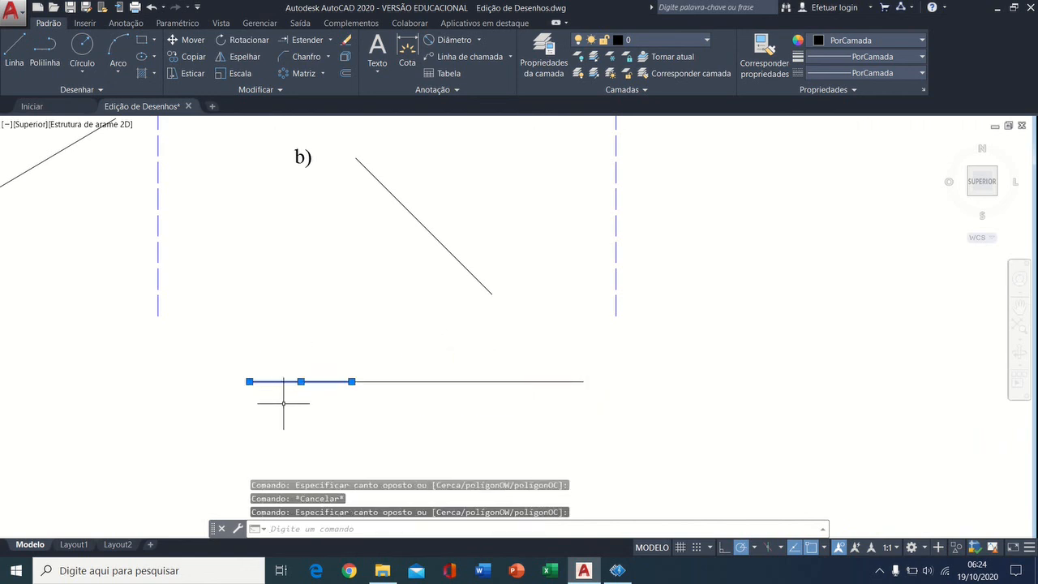
pyautogui.press('Escape')
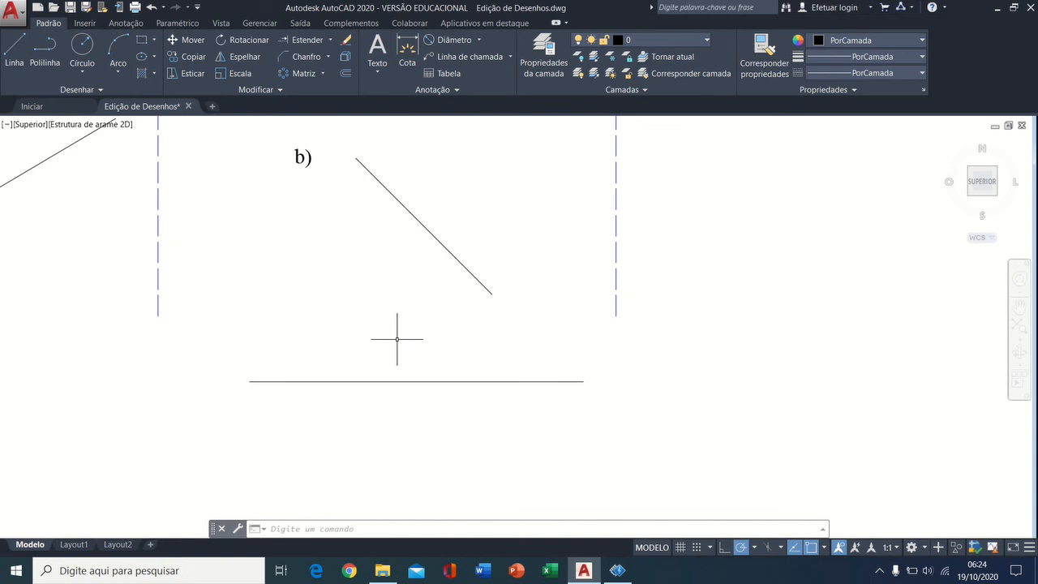
pyautogui.click(449, 381)
pyautogui.press('Escape')
pyautogui.click(315, 382)
pyautogui.press('Escape')
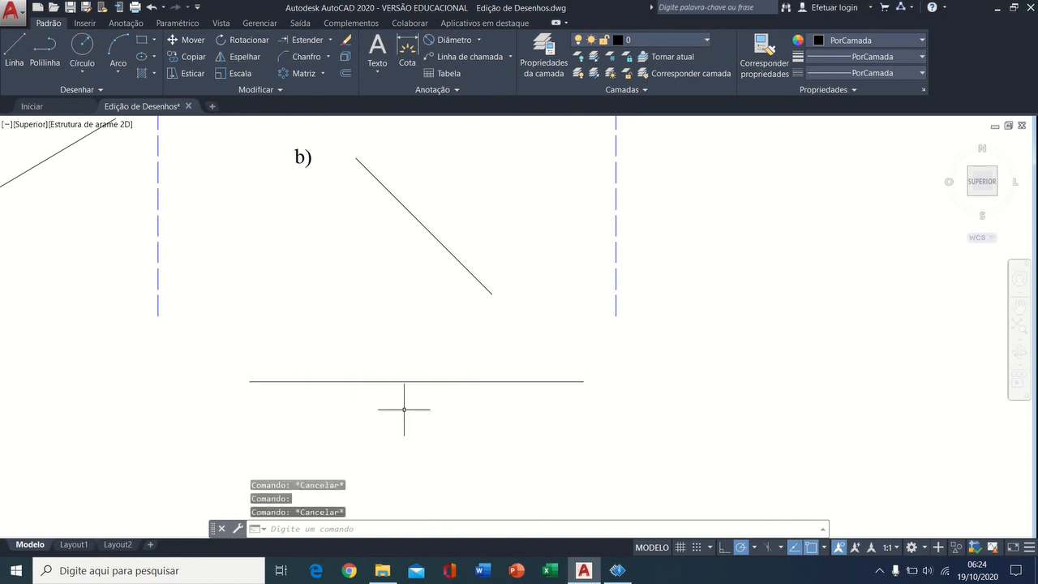
pyautogui.scroll(1, 516, 274)
pyautogui.scroll(-3, 518, 274)
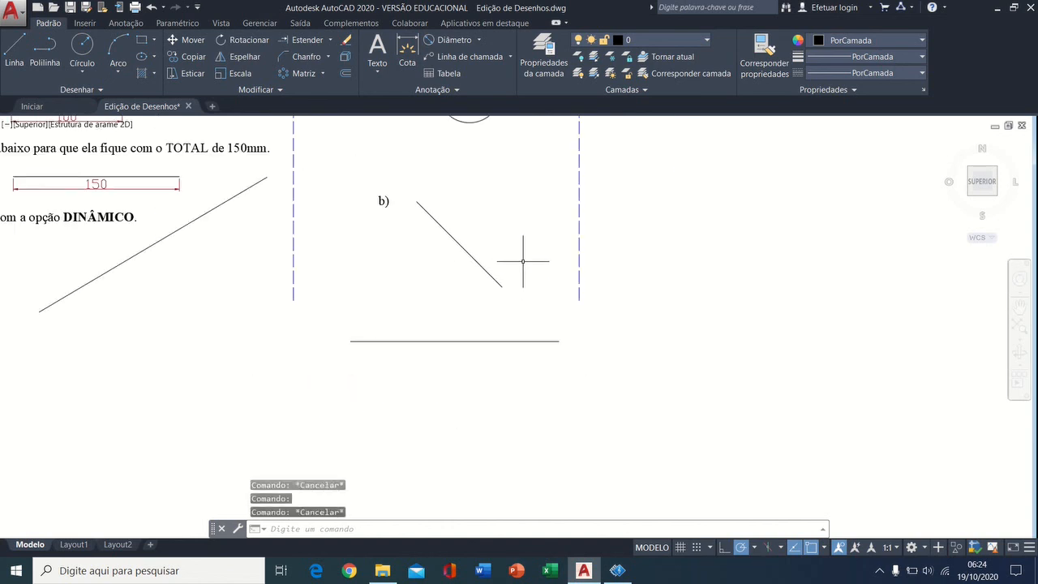
pyautogui.moveTo(524, 261)
pyautogui.mouseDown(button='middle')
pyautogui.moveTo(601, 405)
pyautogui.moveTo(585, 358)
pyautogui.mouseUp(button='middle')
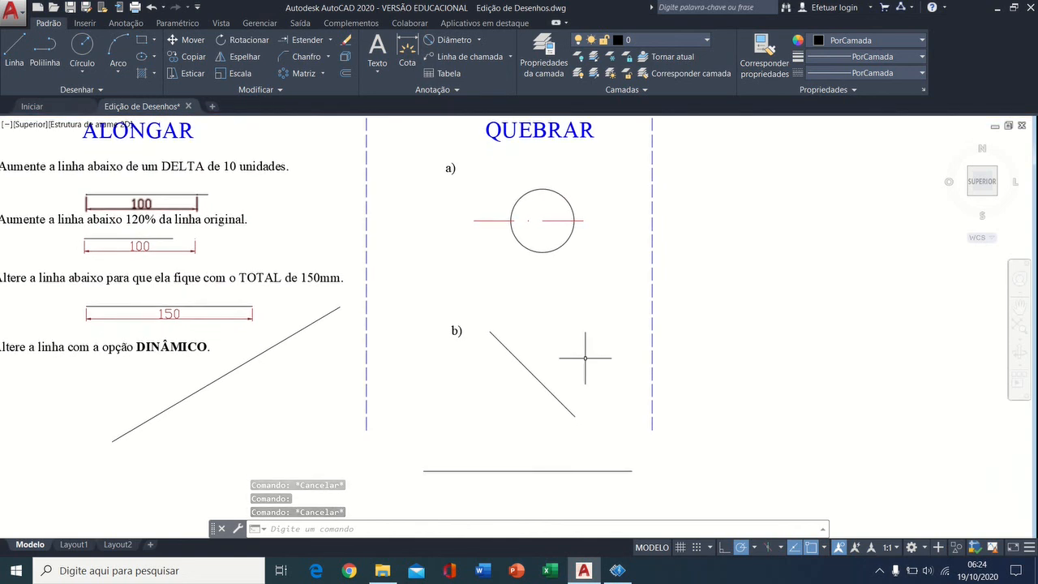